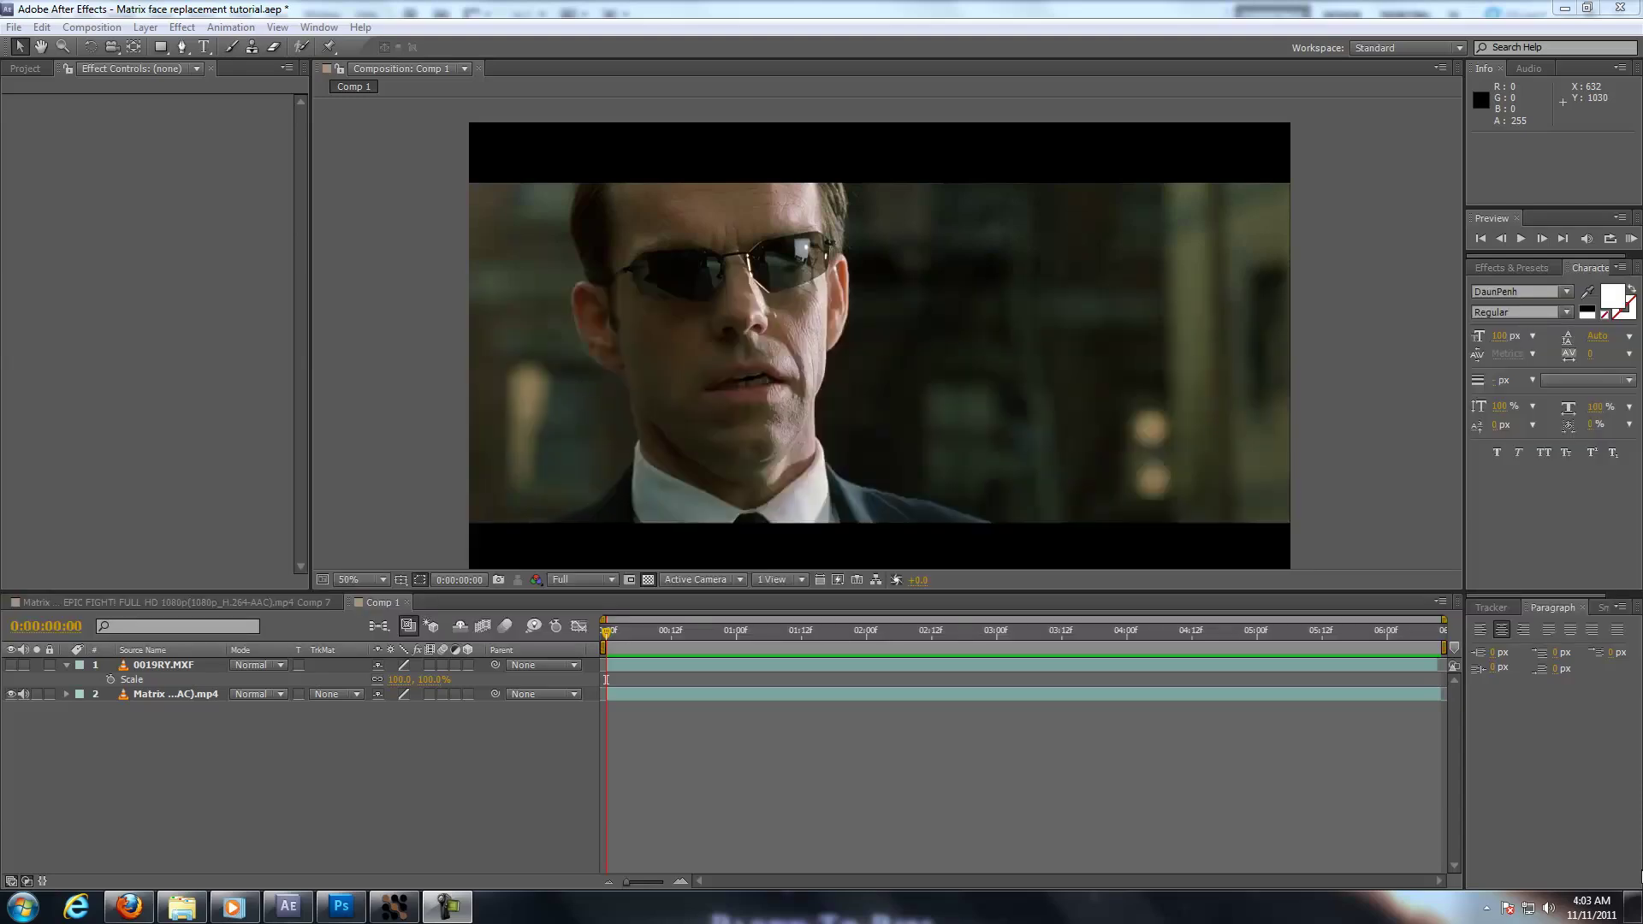
# - Preview Comp 1, then preview the finished face-replacement Comp 7
pyautogui.click(894, 748)
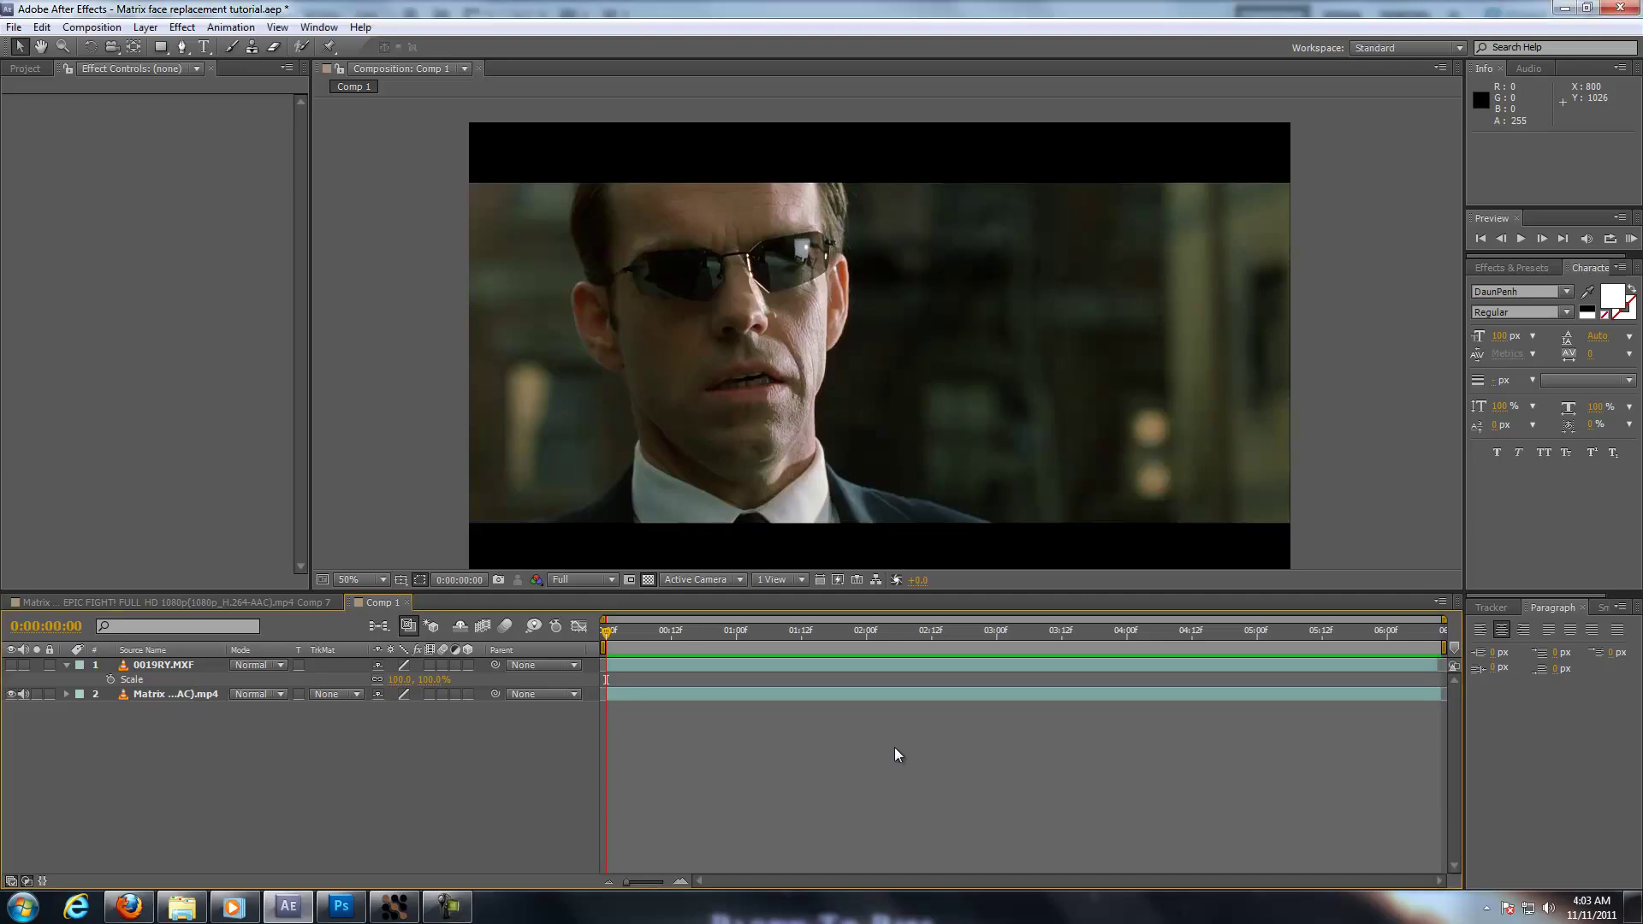
pyautogui.press('space')
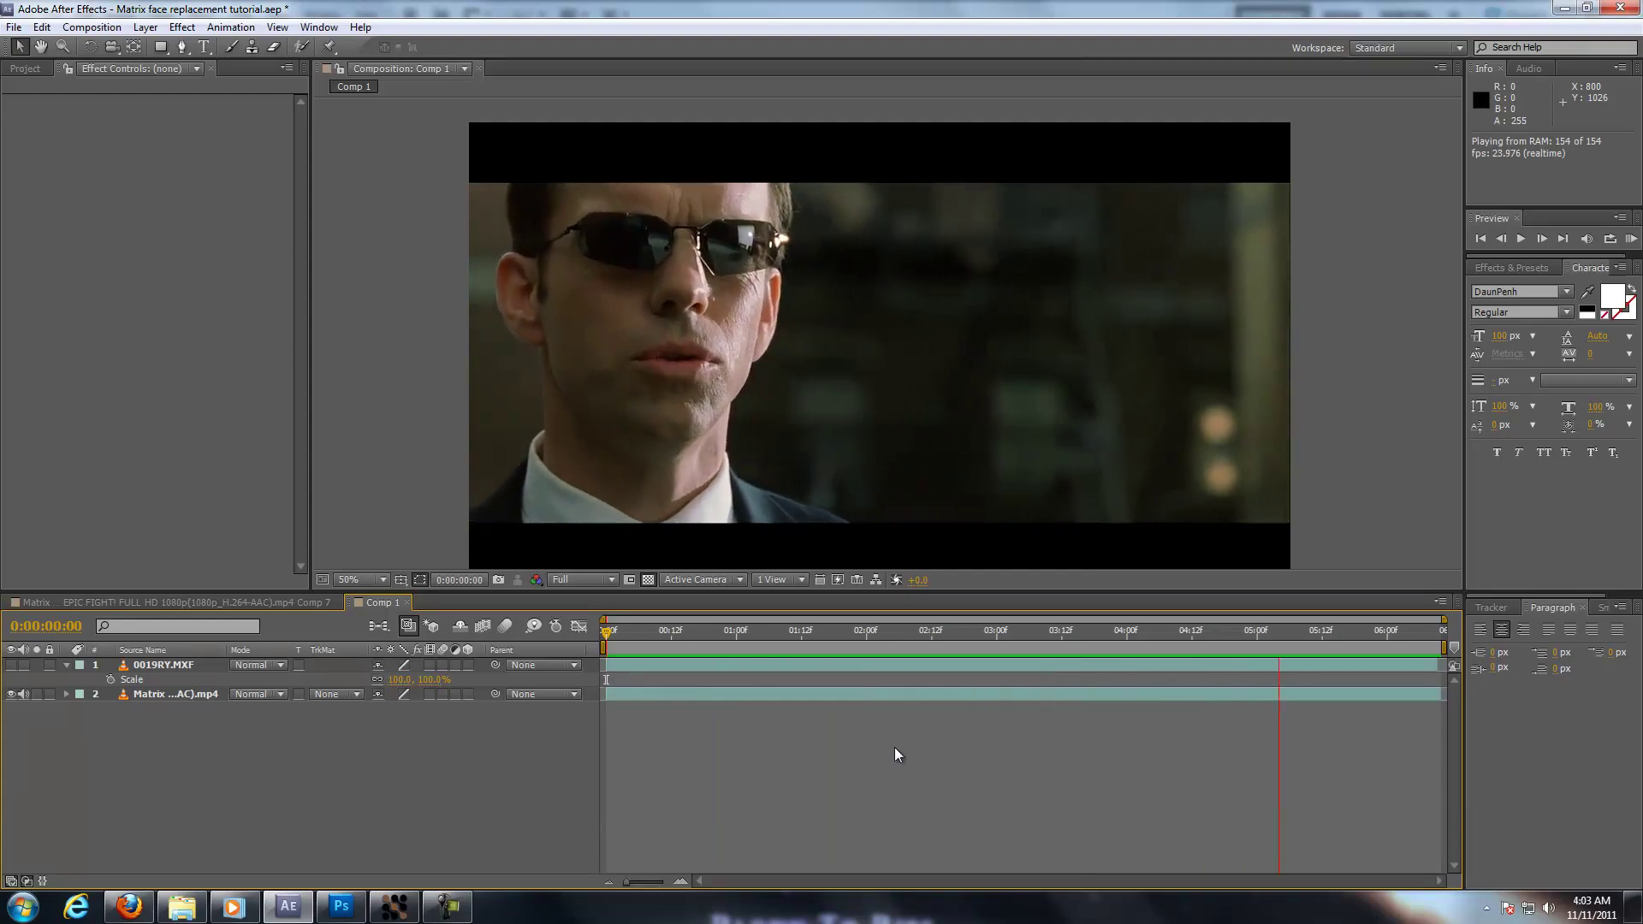
pyautogui.press('space')
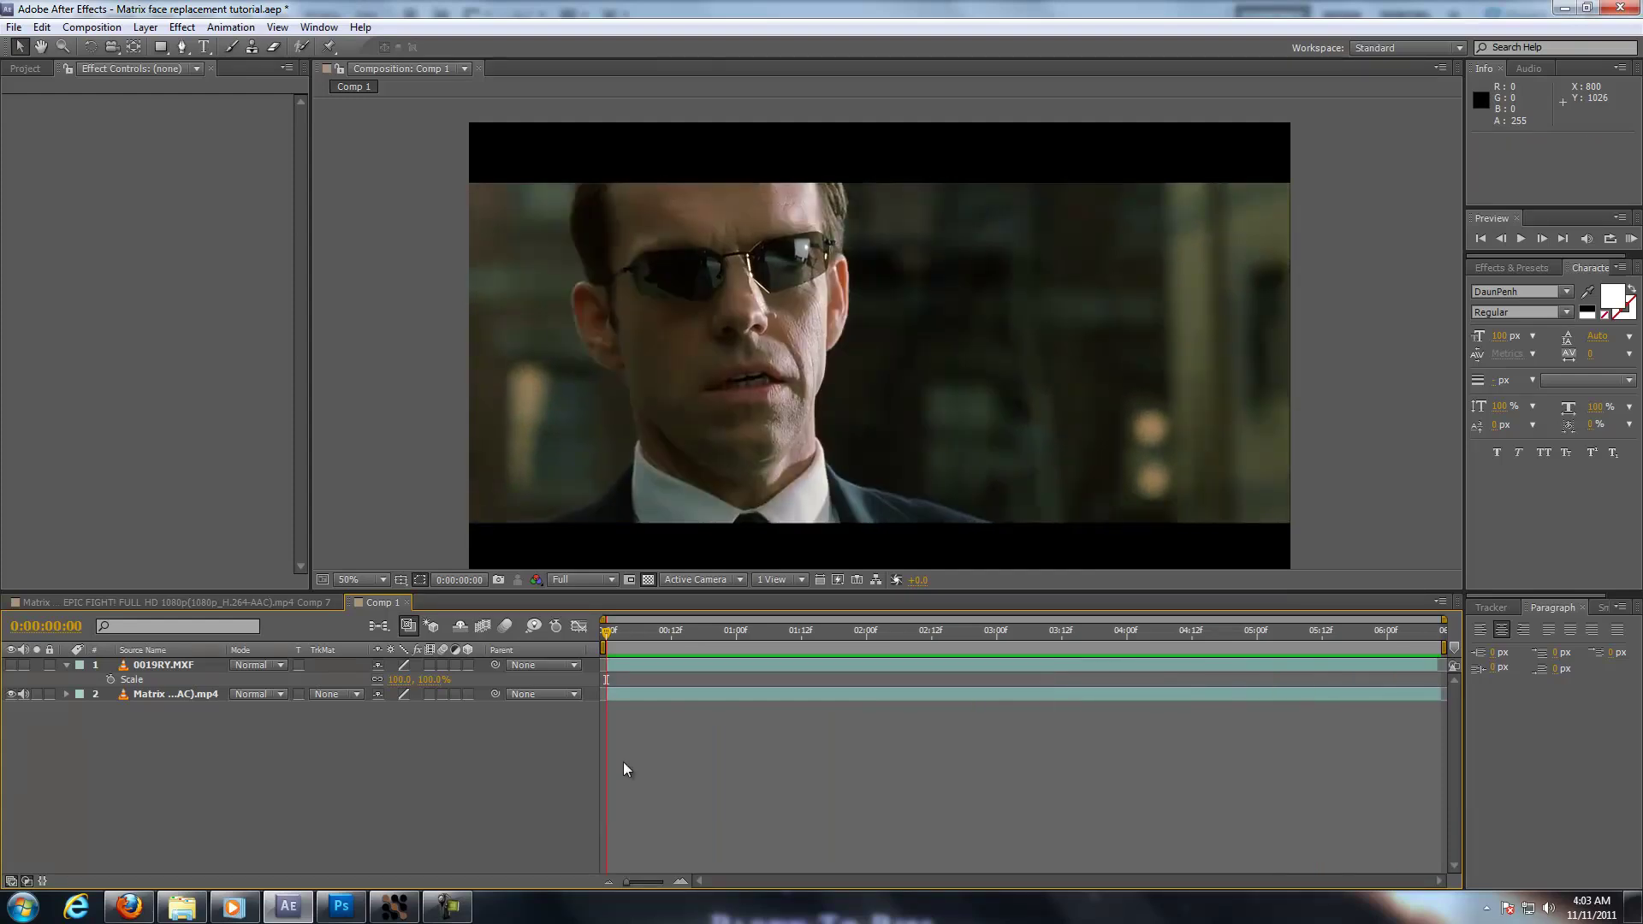
pyautogui.click(257, 596)
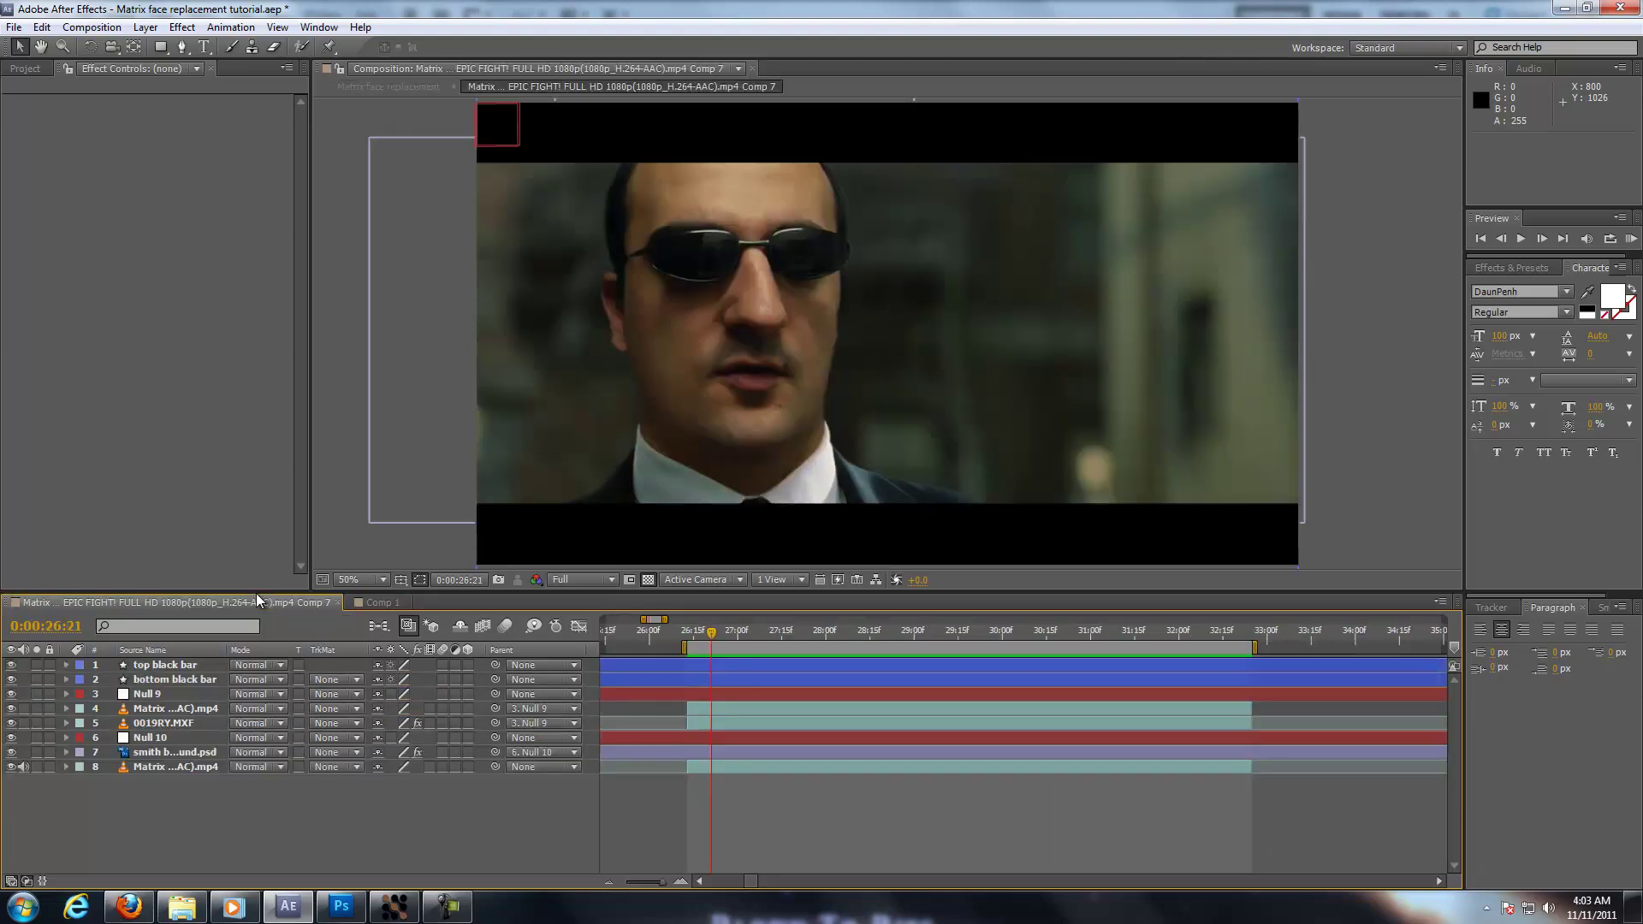
pyautogui.press('space')
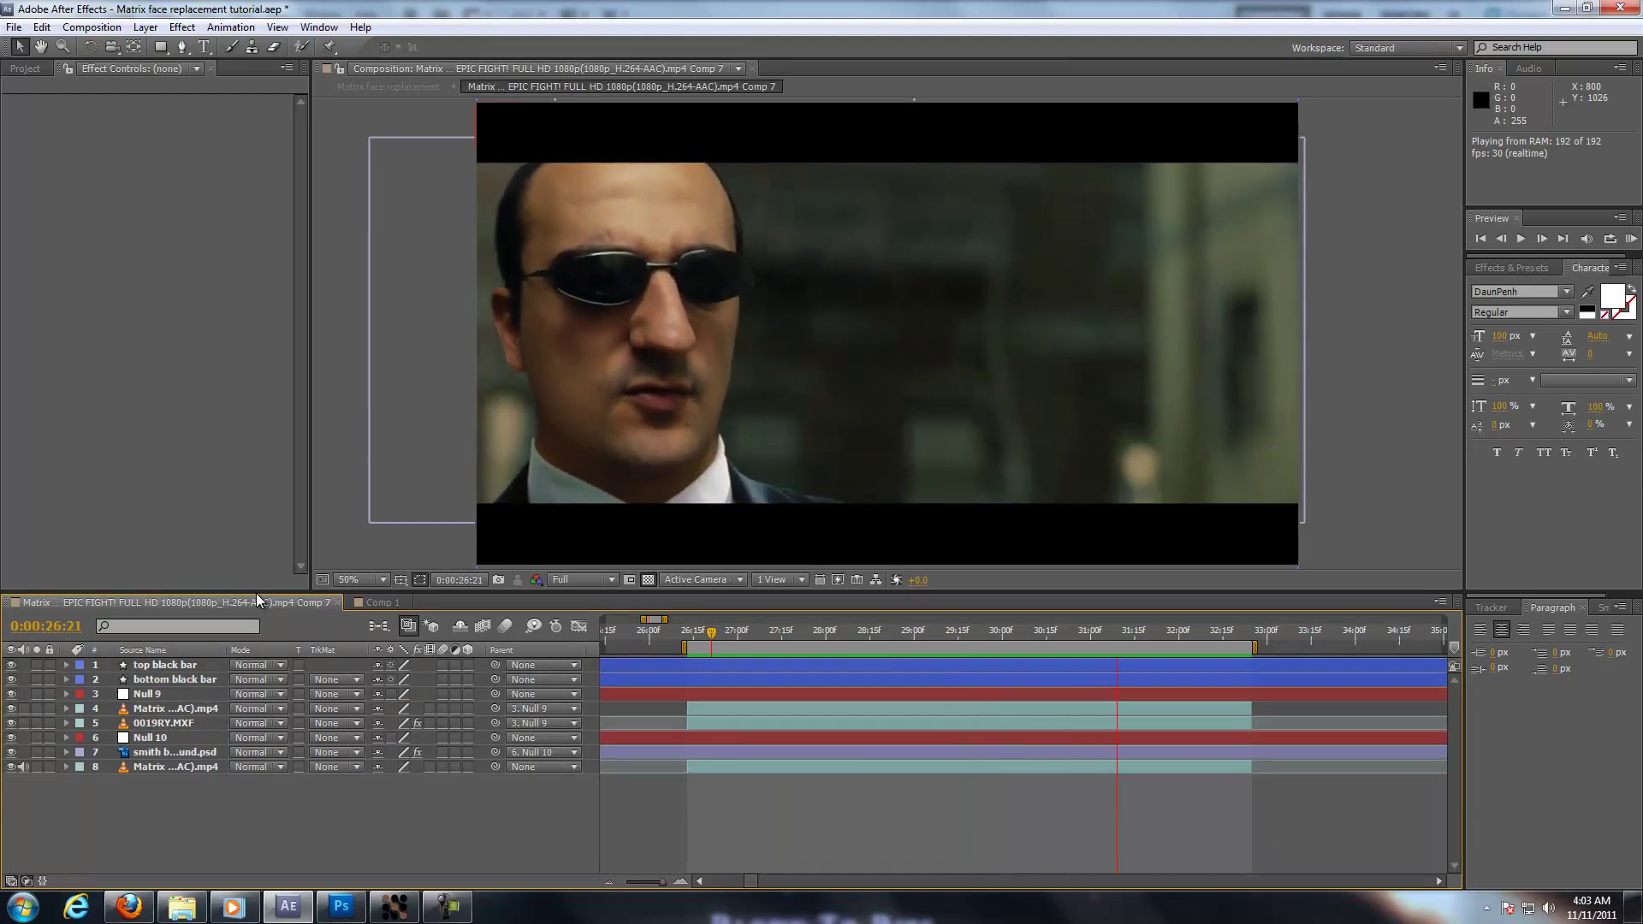
pyautogui.press('space')
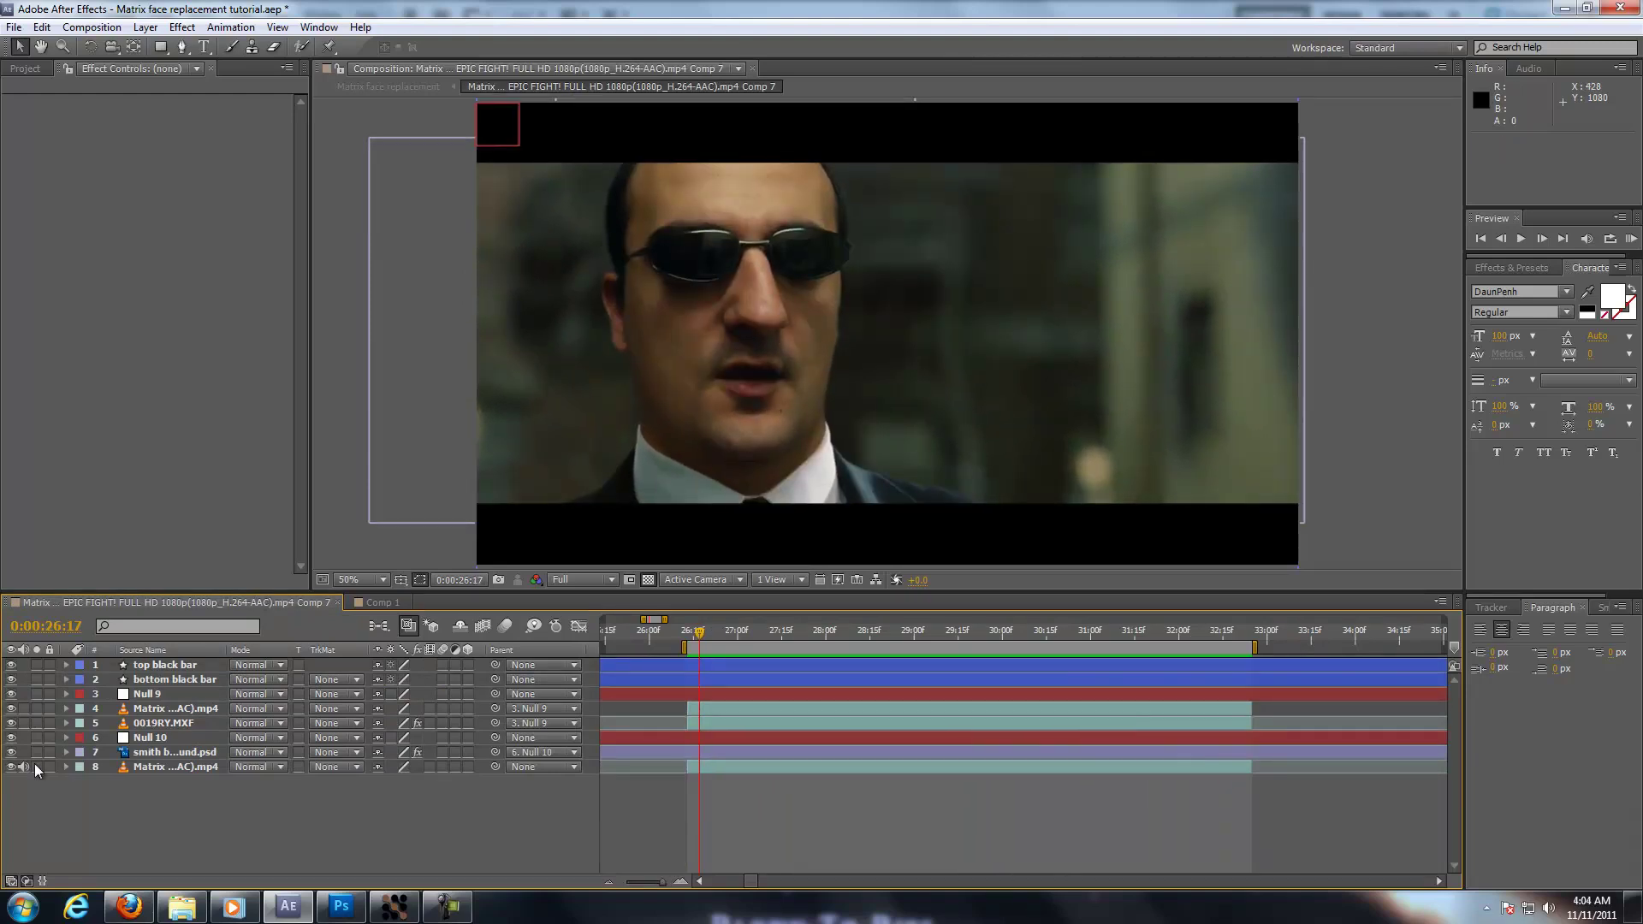
# - Rebuild Comp 7 layer by layer: original footage with audio, background, face clip, suit, black bars
pyautogui.click(37, 763)
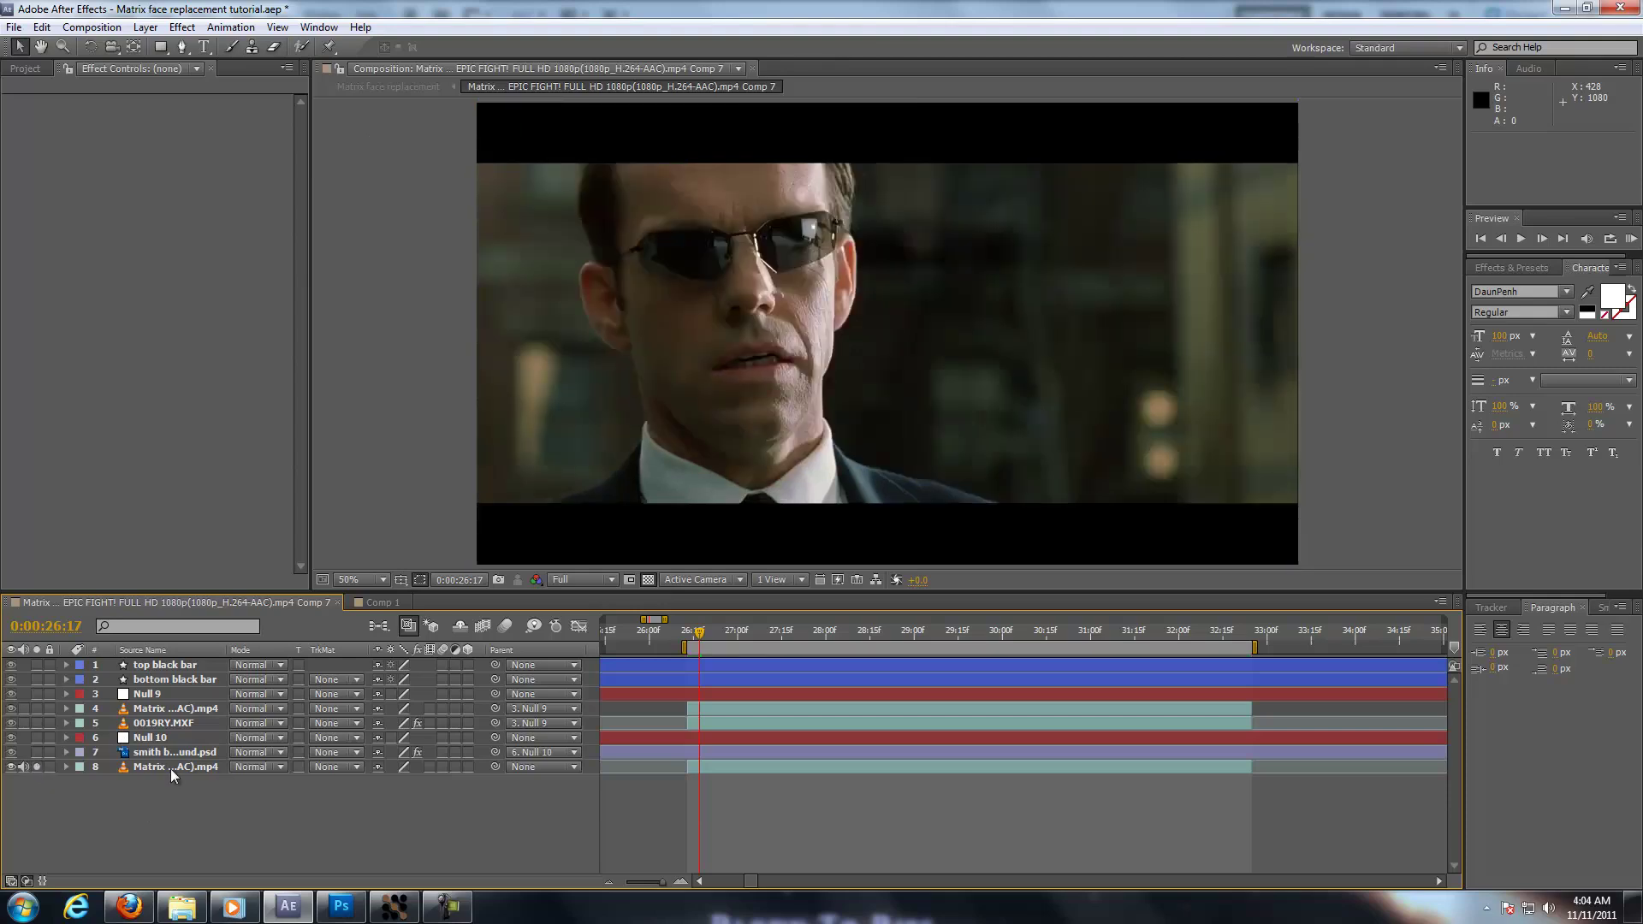
pyautogui.click(23, 767)
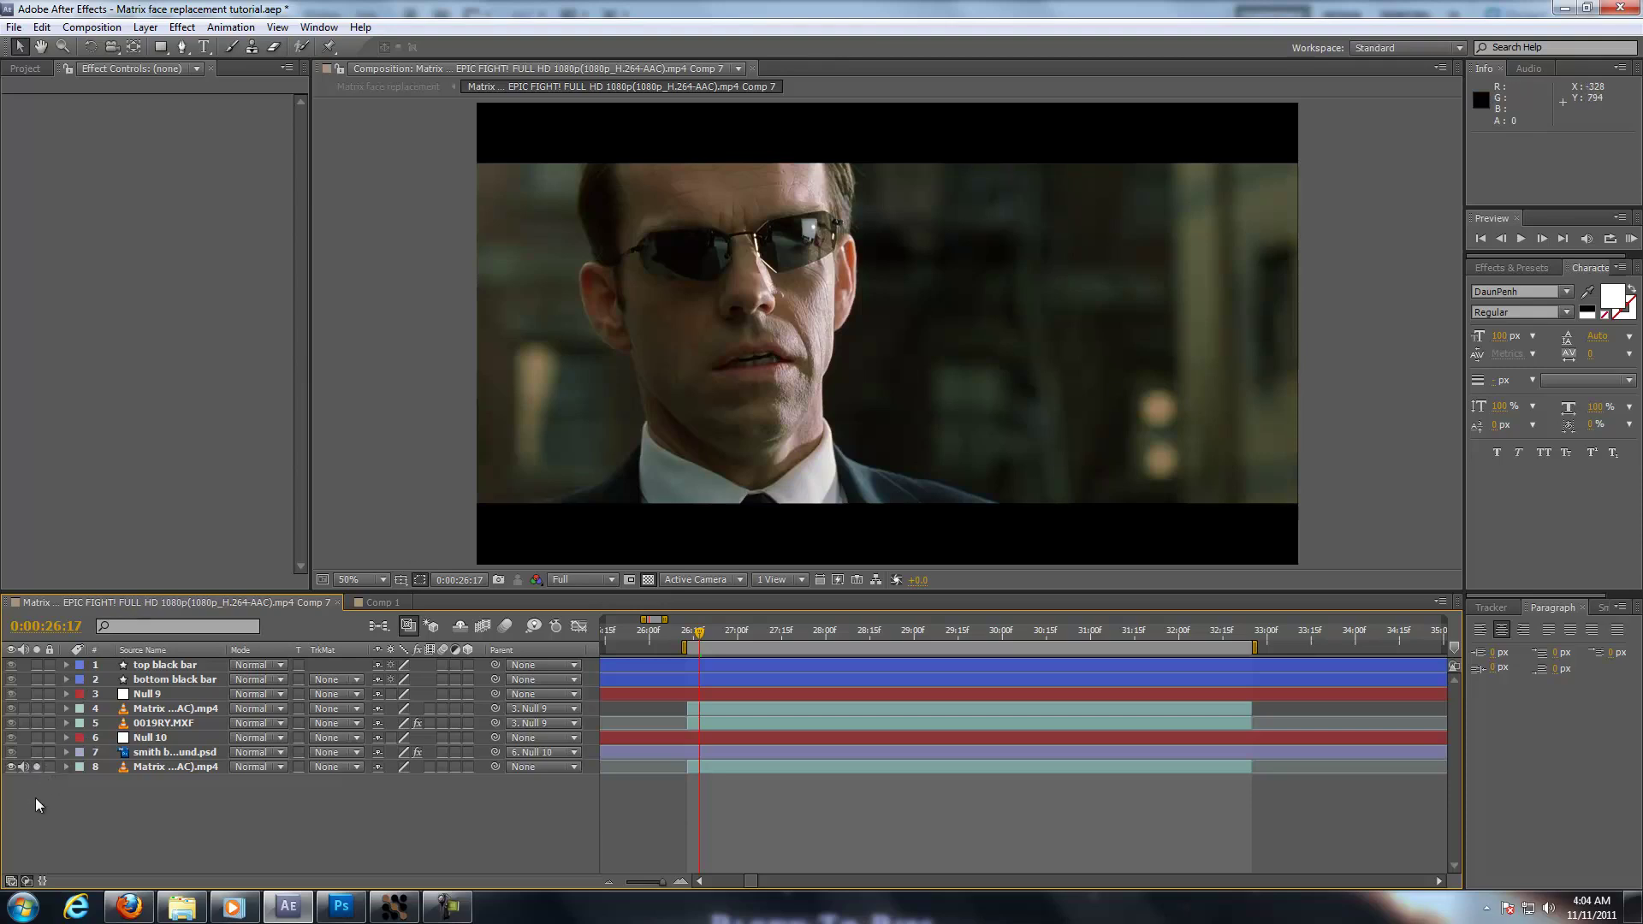
pyautogui.click(37, 752)
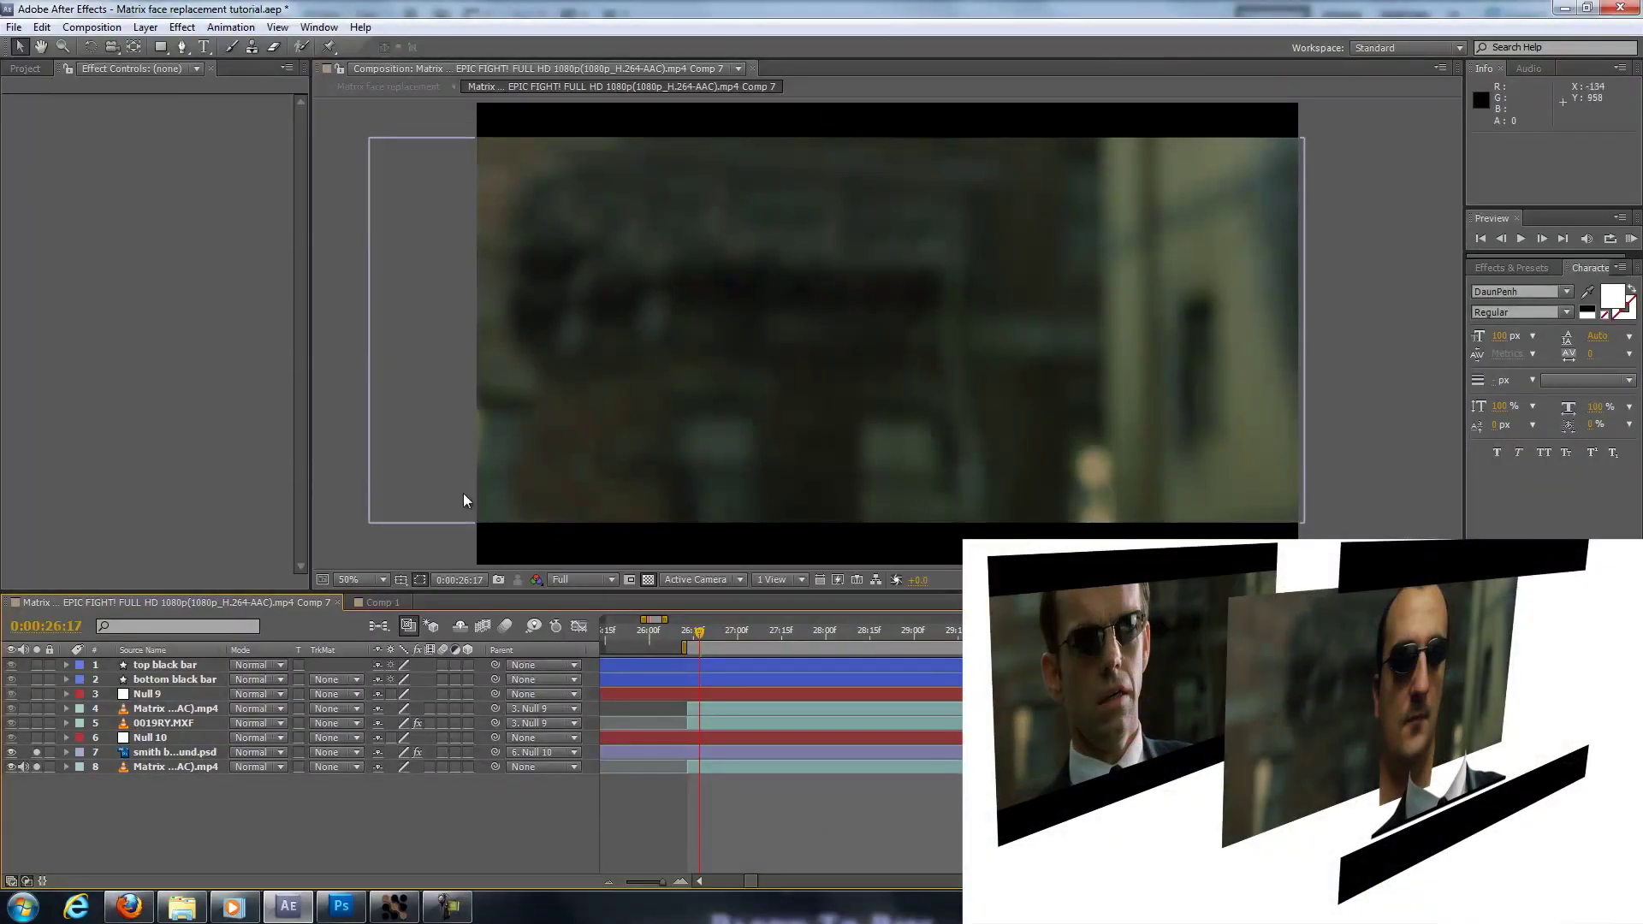
pyautogui.click(34, 724)
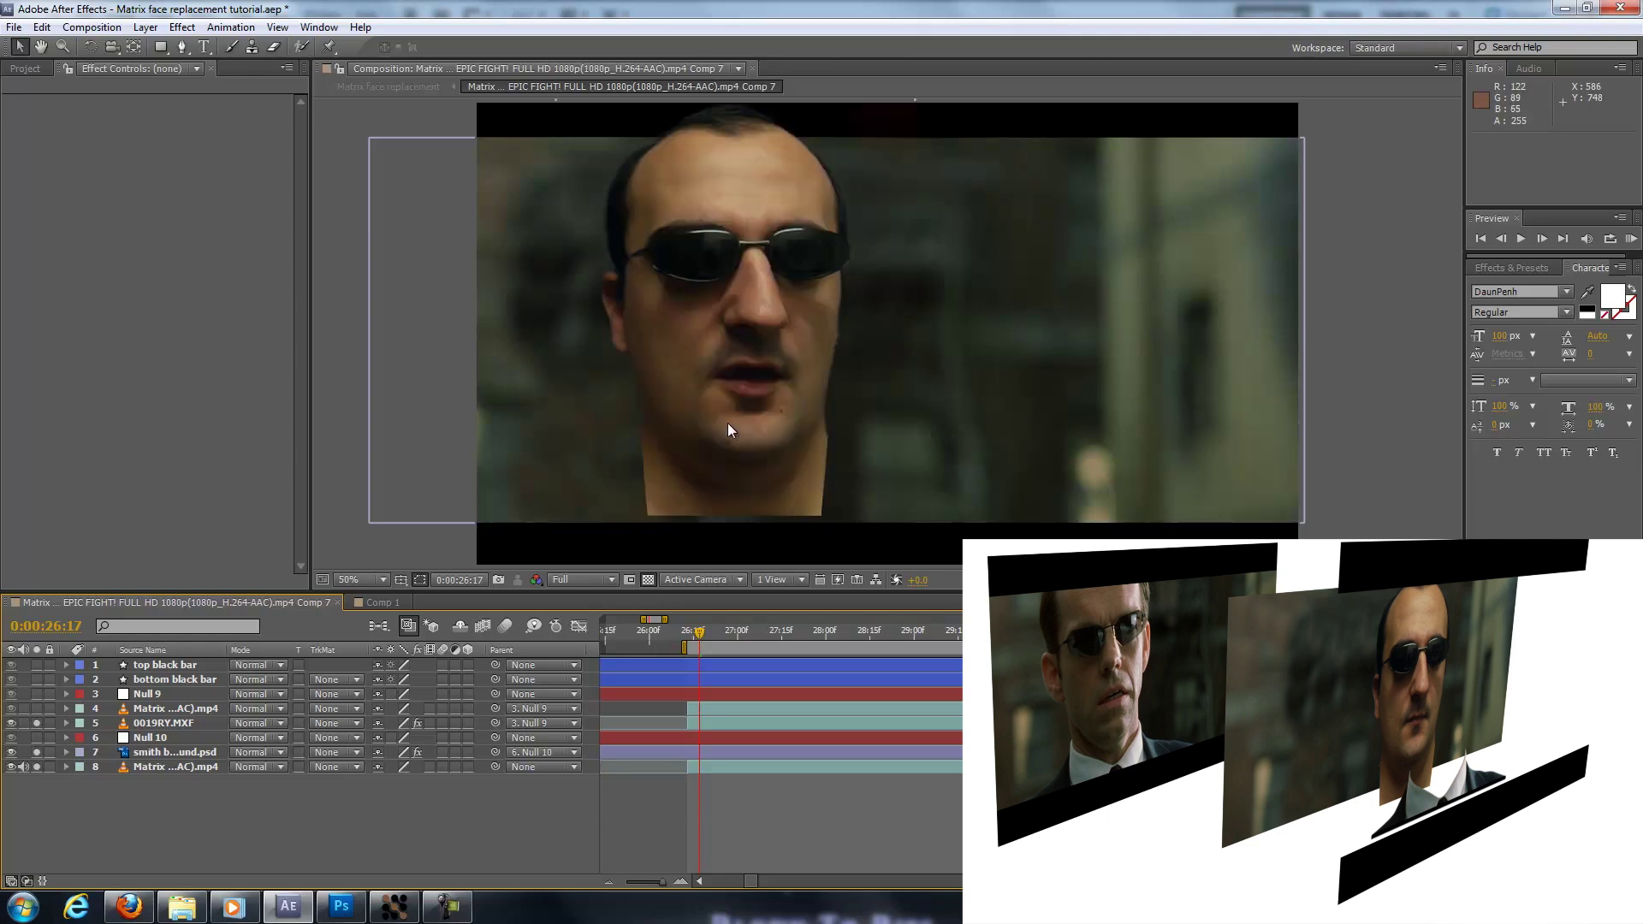
pyautogui.click(37, 708)
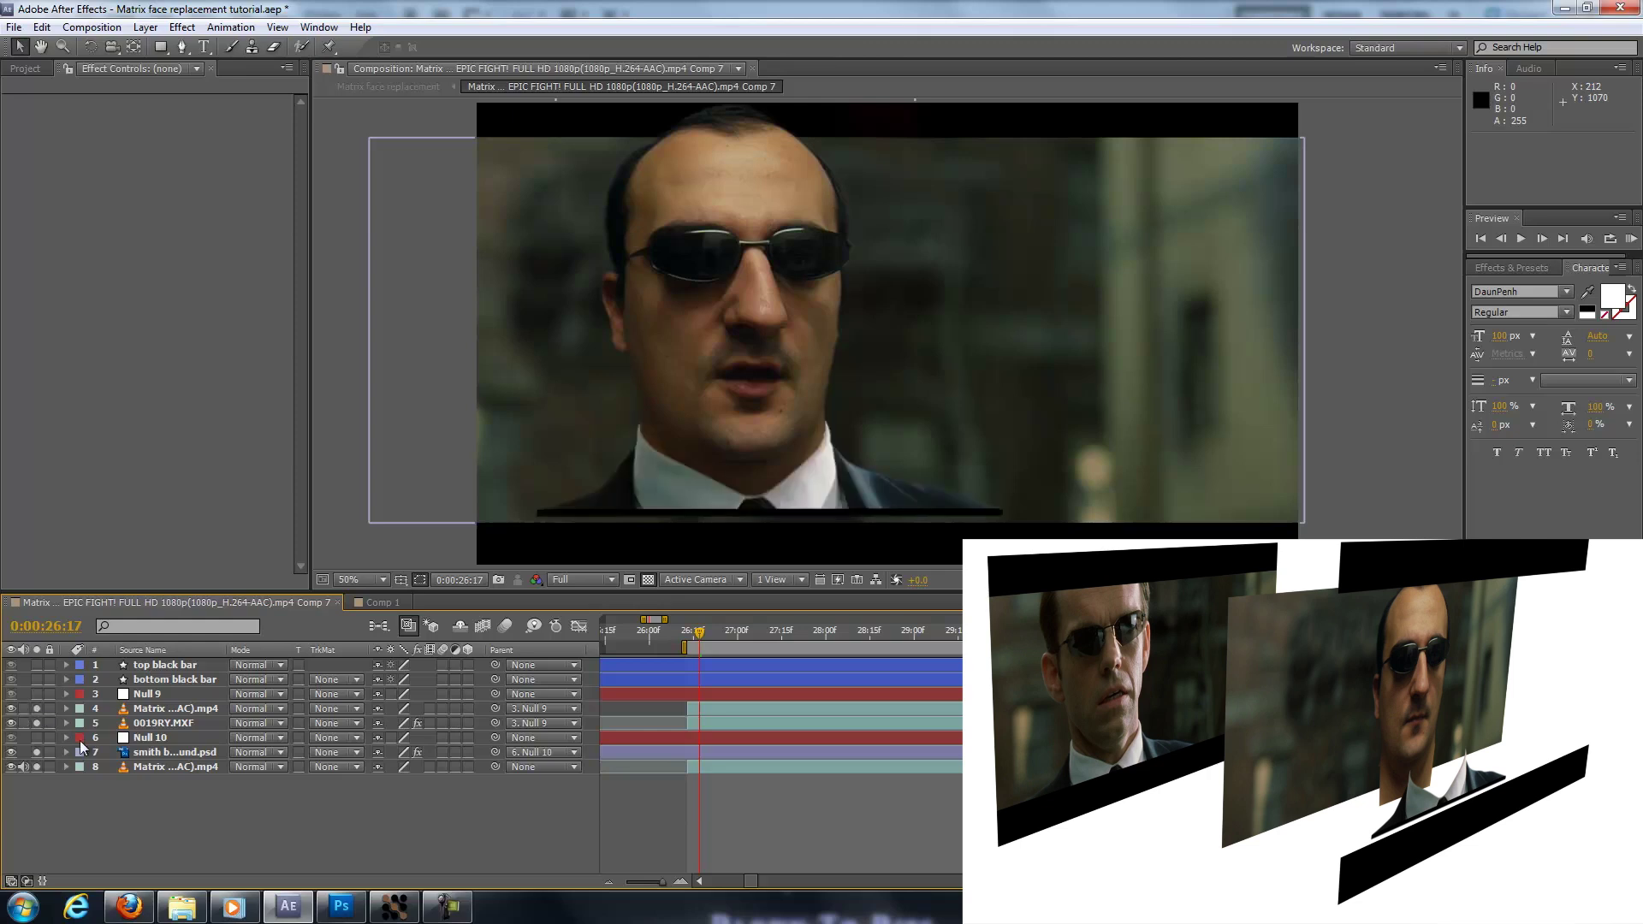
pyautogui.click(36, 679)
pyautogui.click(38, 665)
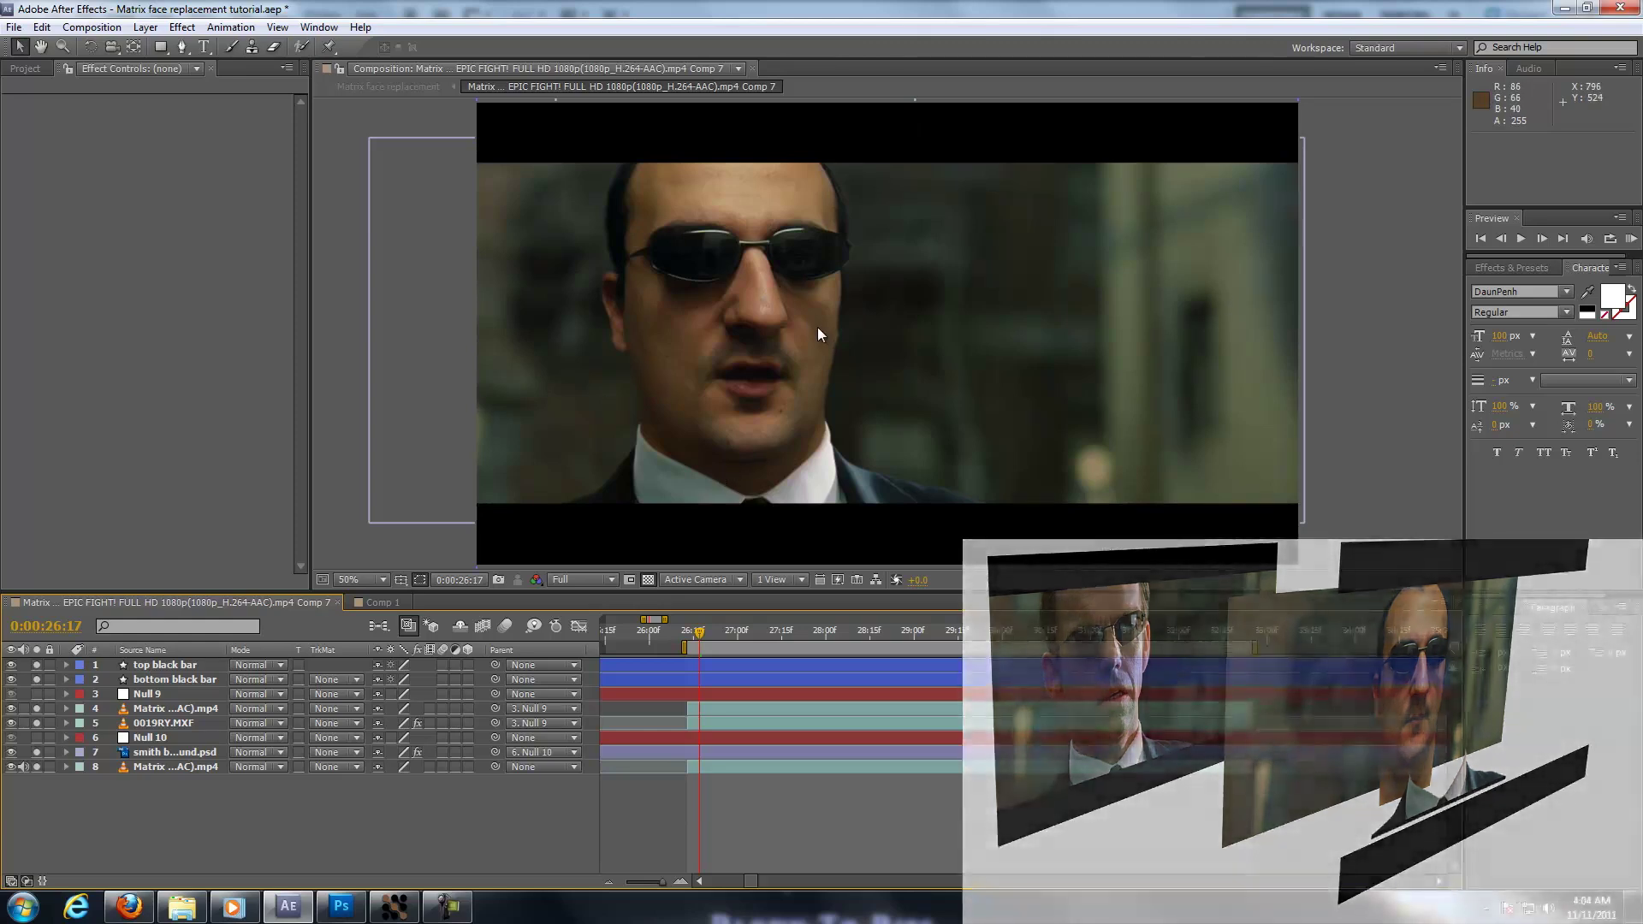
pyautogui.click(381, 603)
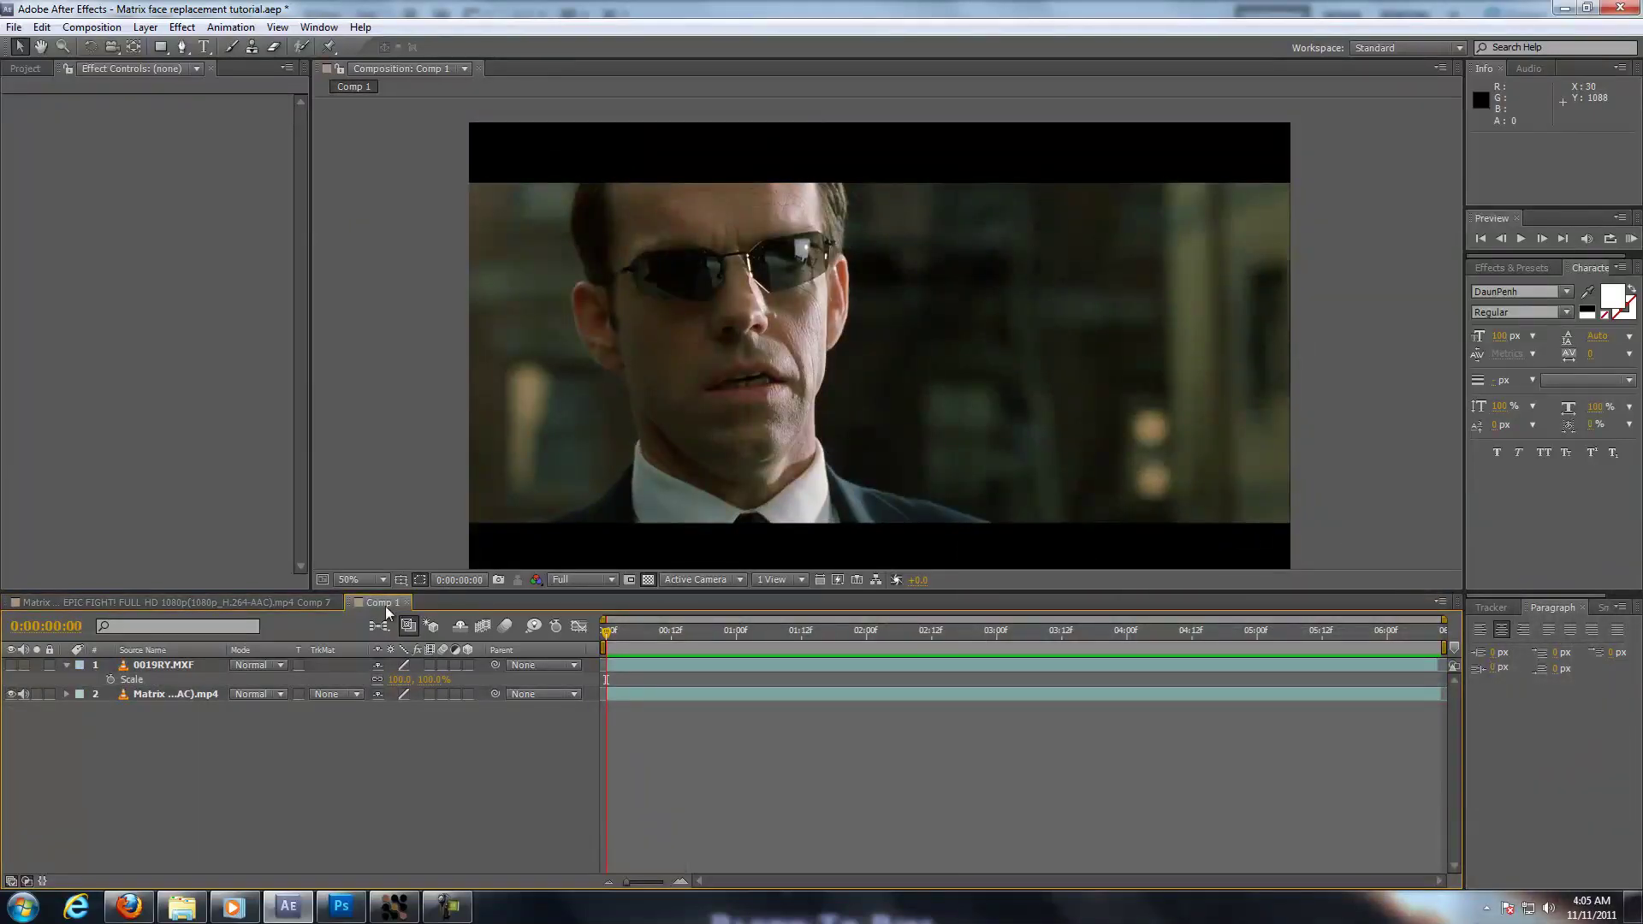
# - Show the 0019RY.MXF face clip, inspect its mask, and RAM-preview Comp 1 with it
pyautogui.click(11, 665)
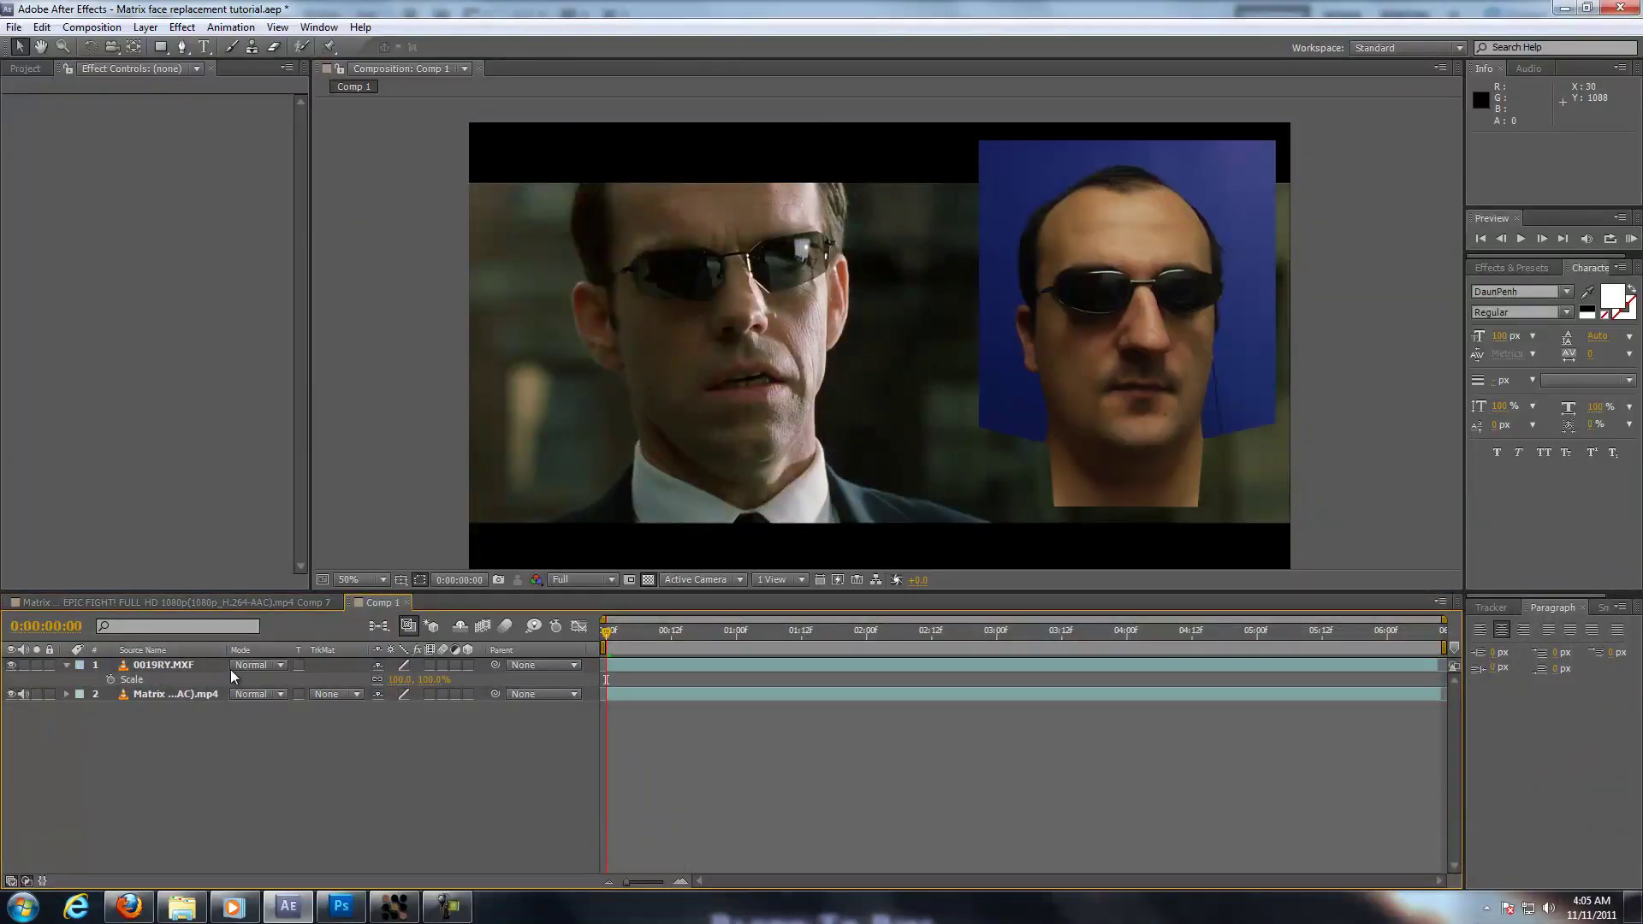
pyautogui.click(152, 667)
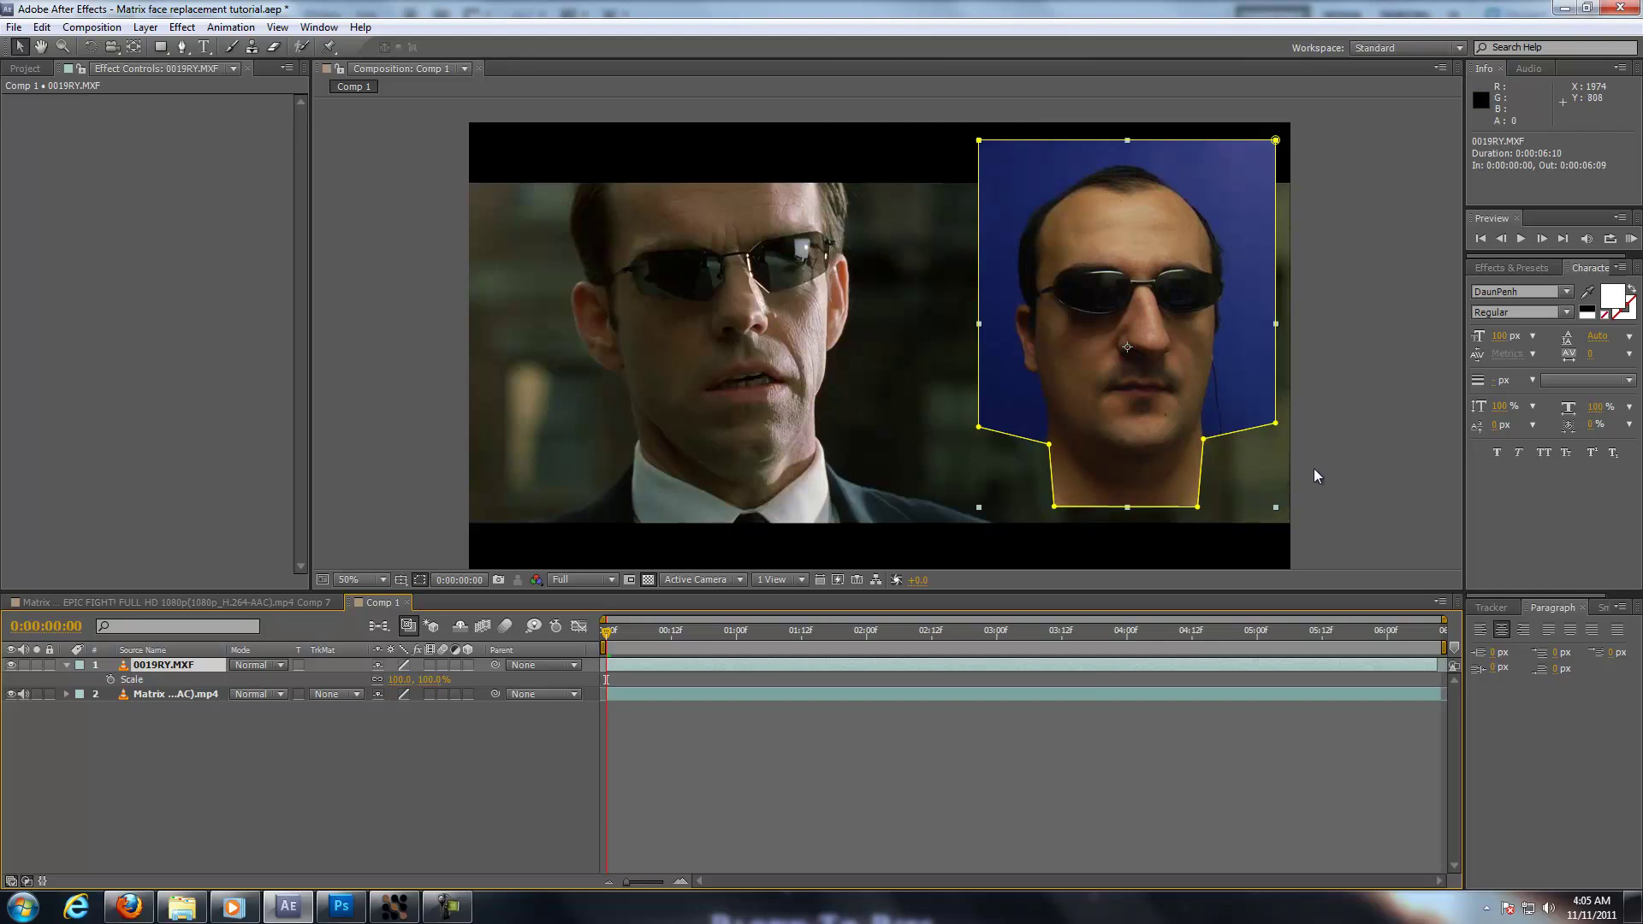
pyautogui.click(381, 743)
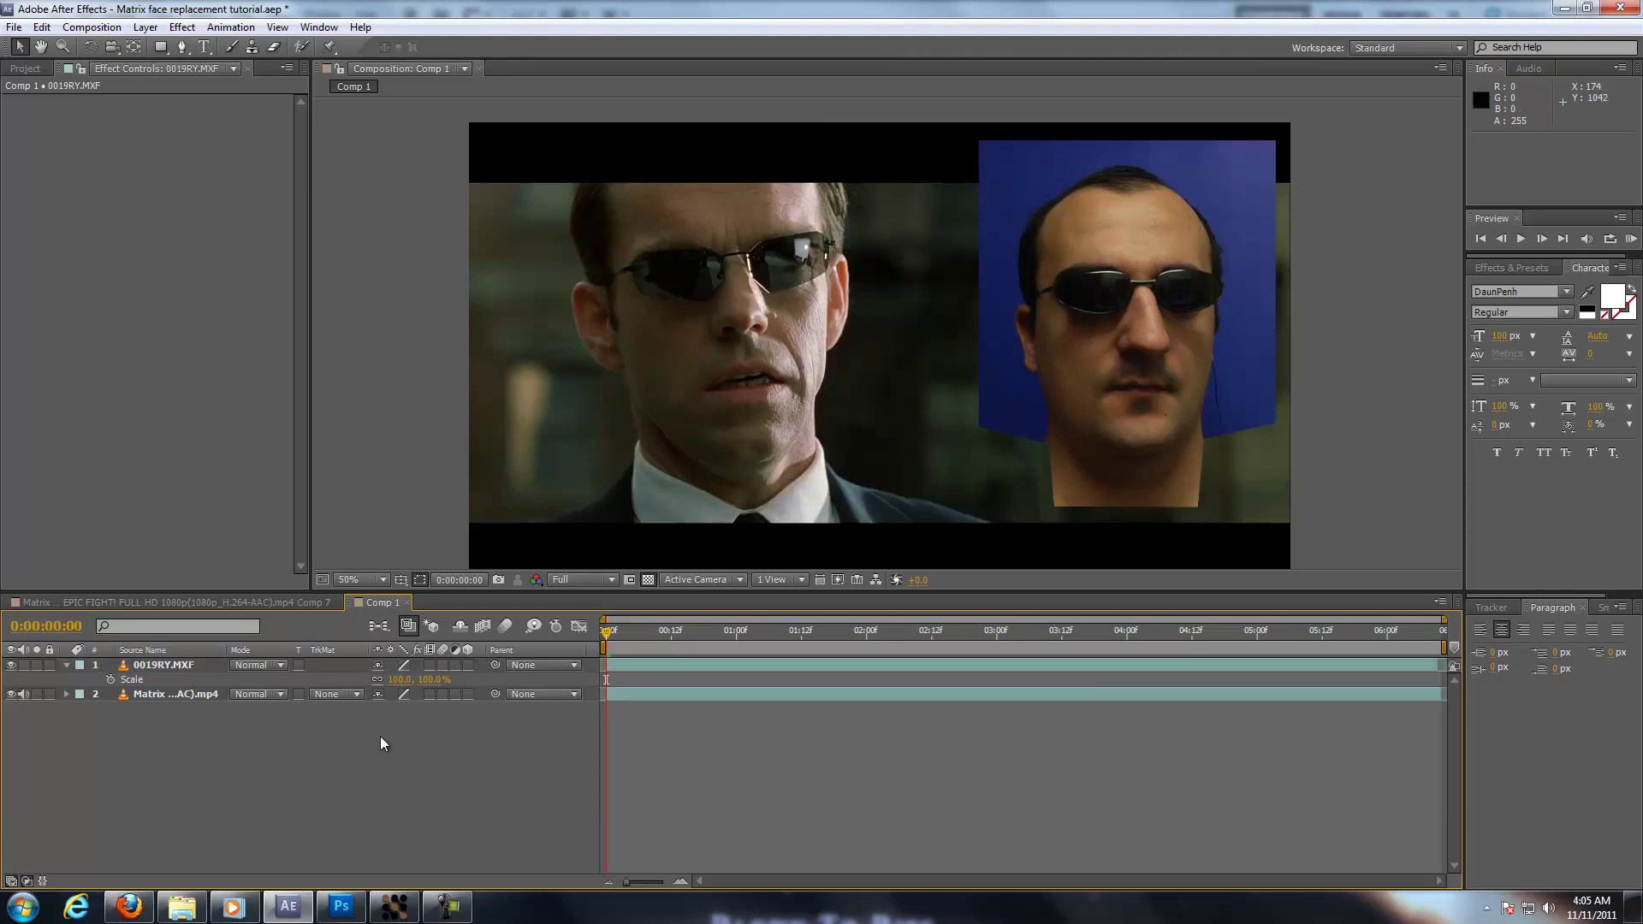
pyautogui.press('KP_0')
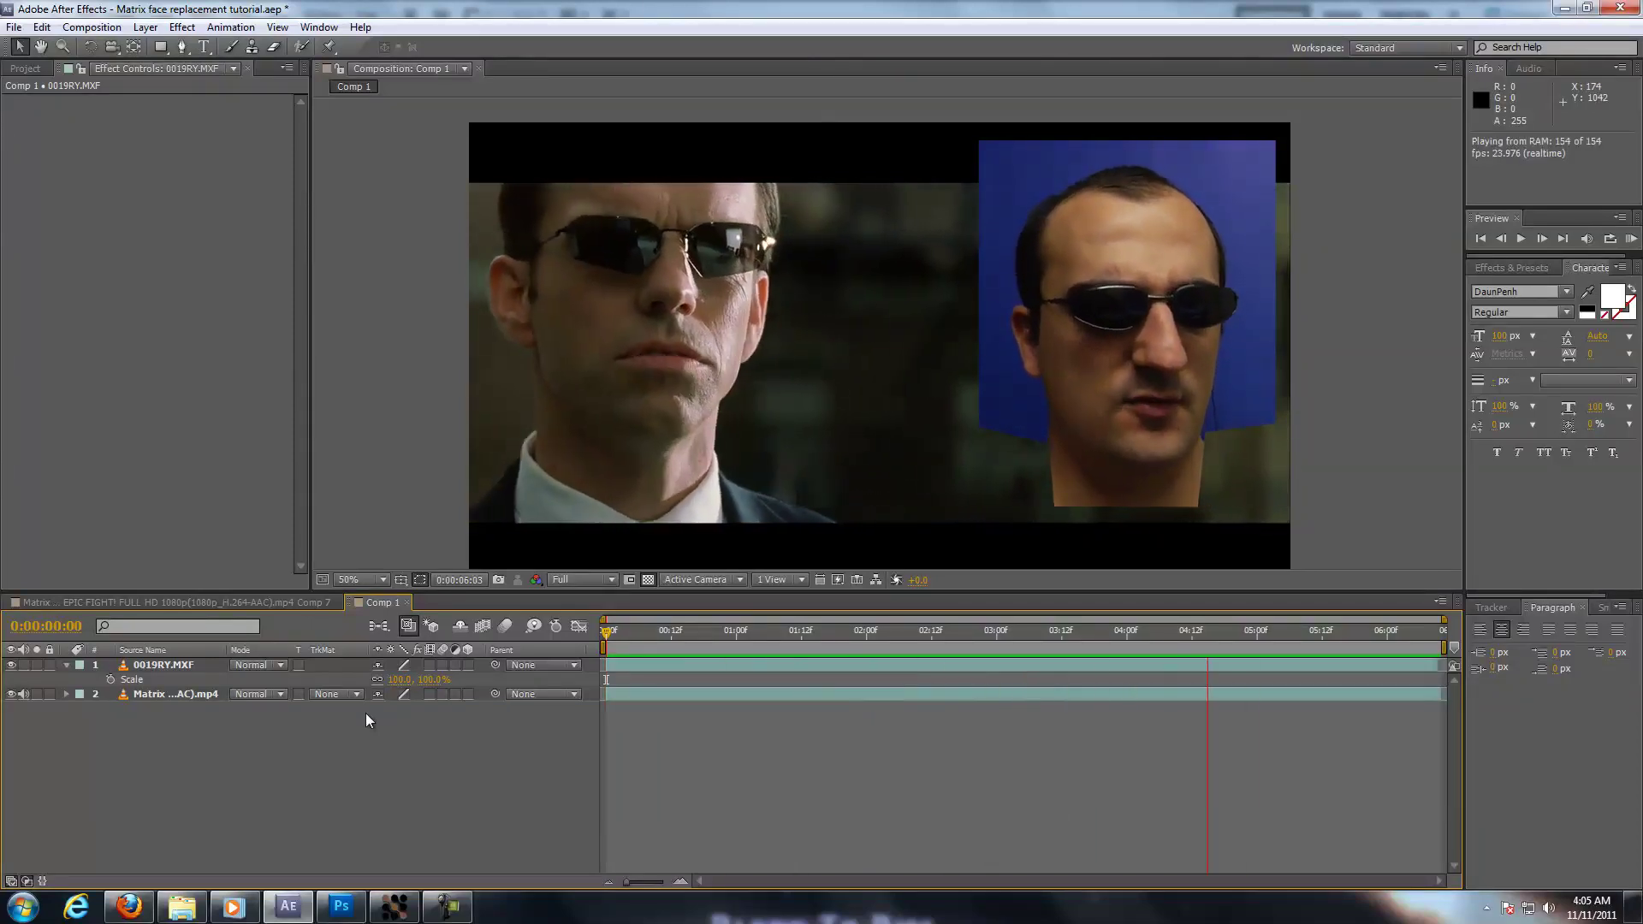
pyautogui.press('space')
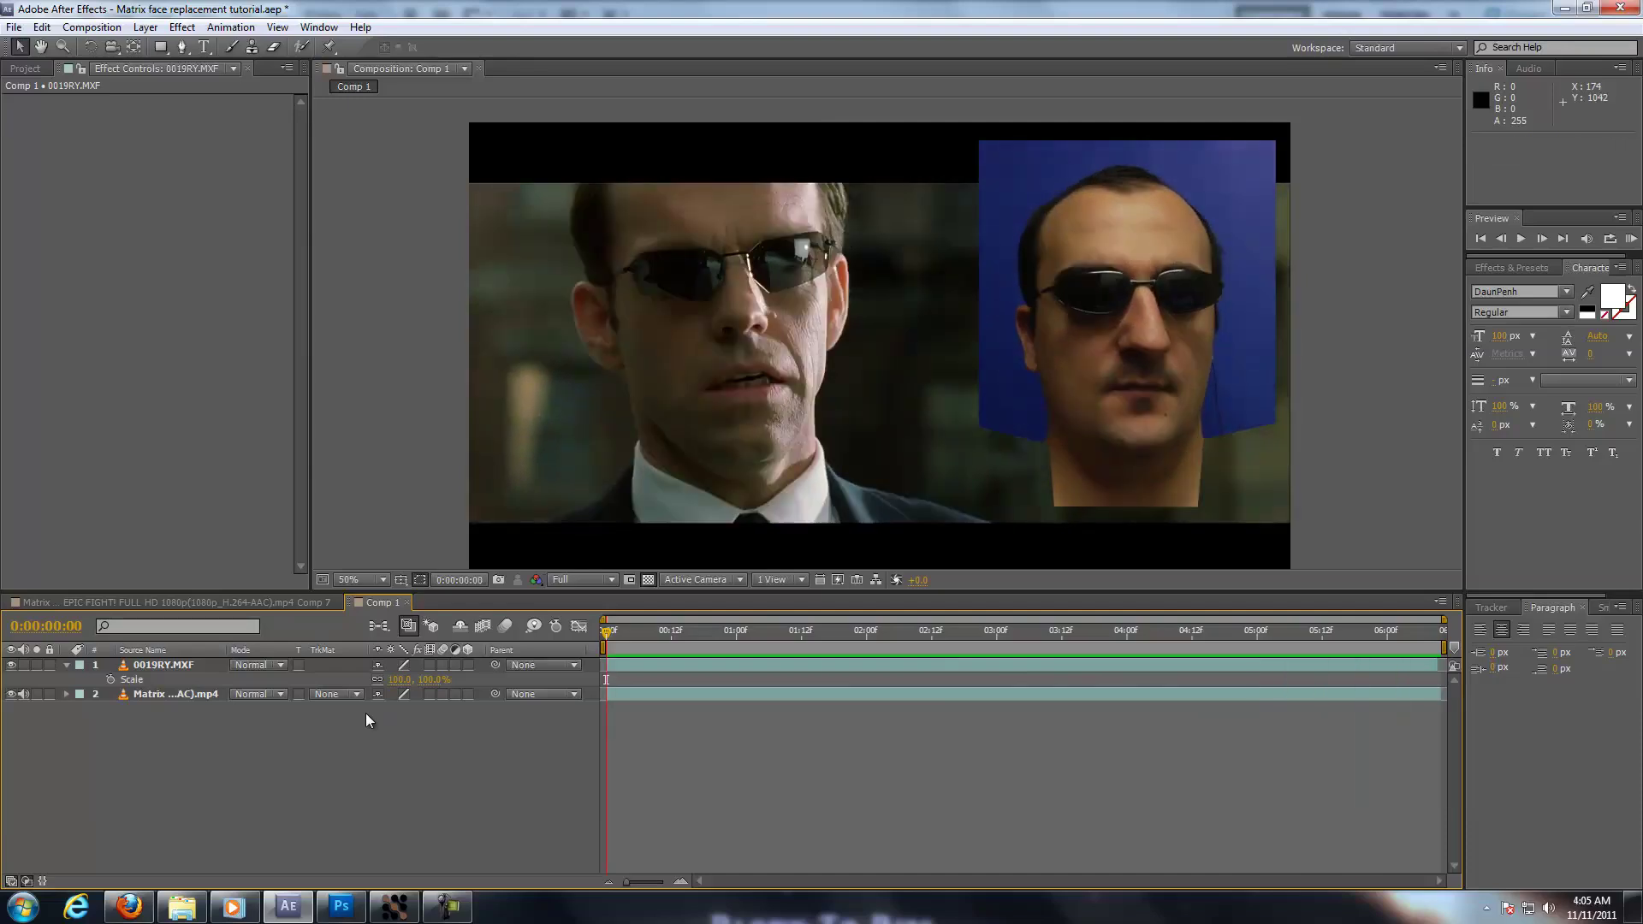
pyautogui.click(166, 665)
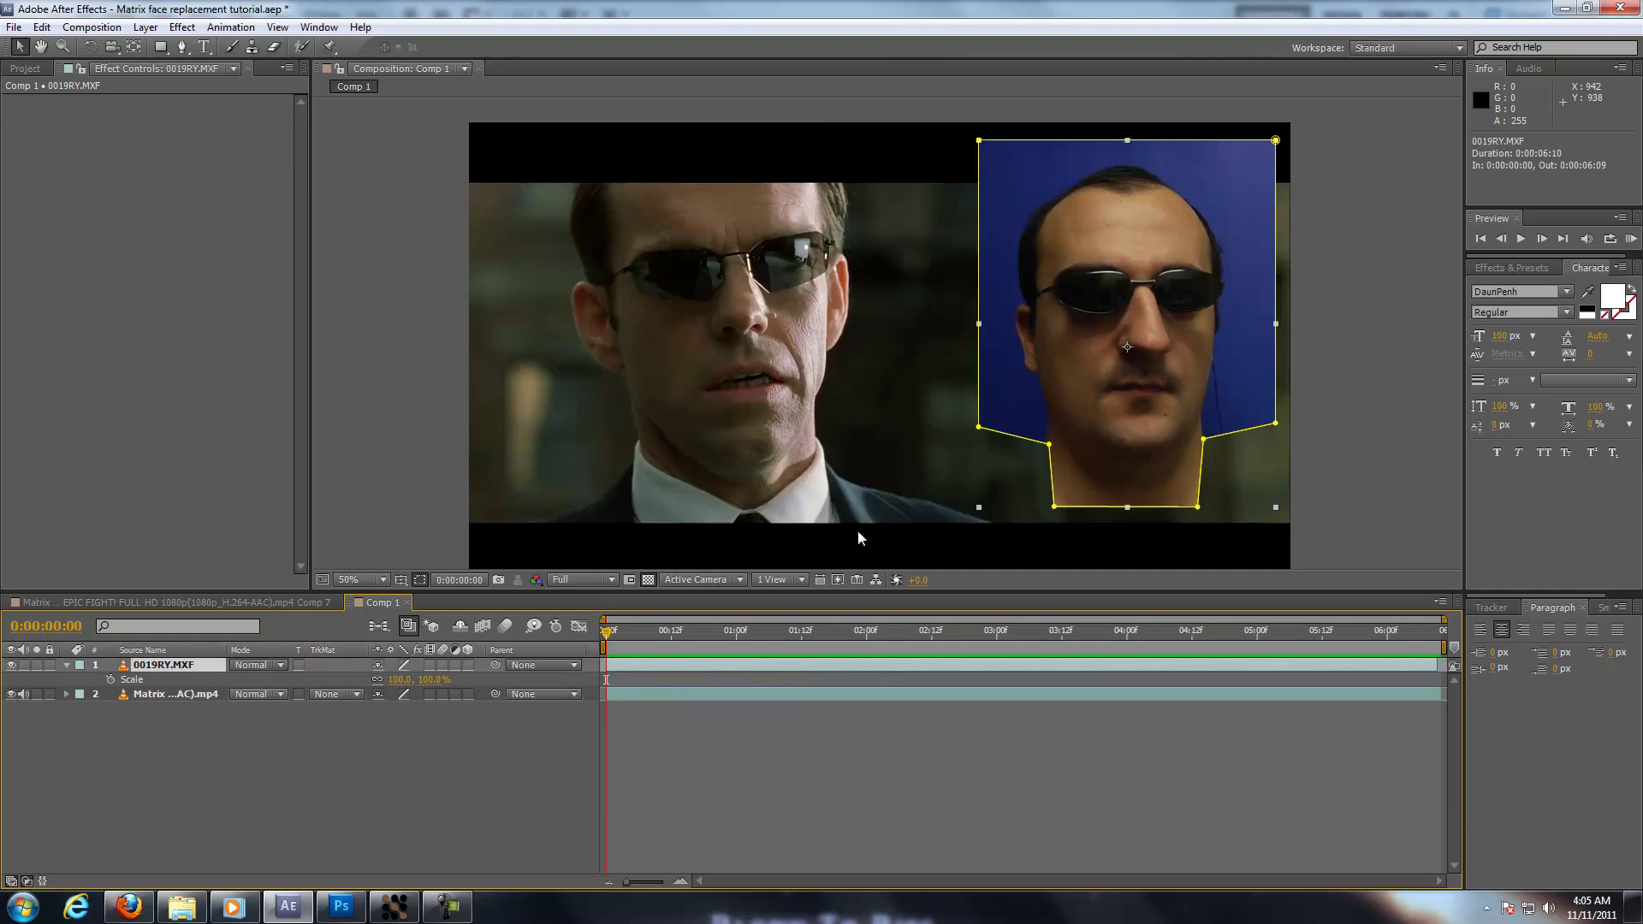
pyautogui.keyDown('ctrl'); pyautogui.click(167, 669); pyautogui.keyUp('ctrl')
# - Apply Keylight (1.2) to 0019RY.MXF and sample the blue screen as Screen Colour
pyautogui.click(167, 665)
pyautogui.rightClick(168, 664)
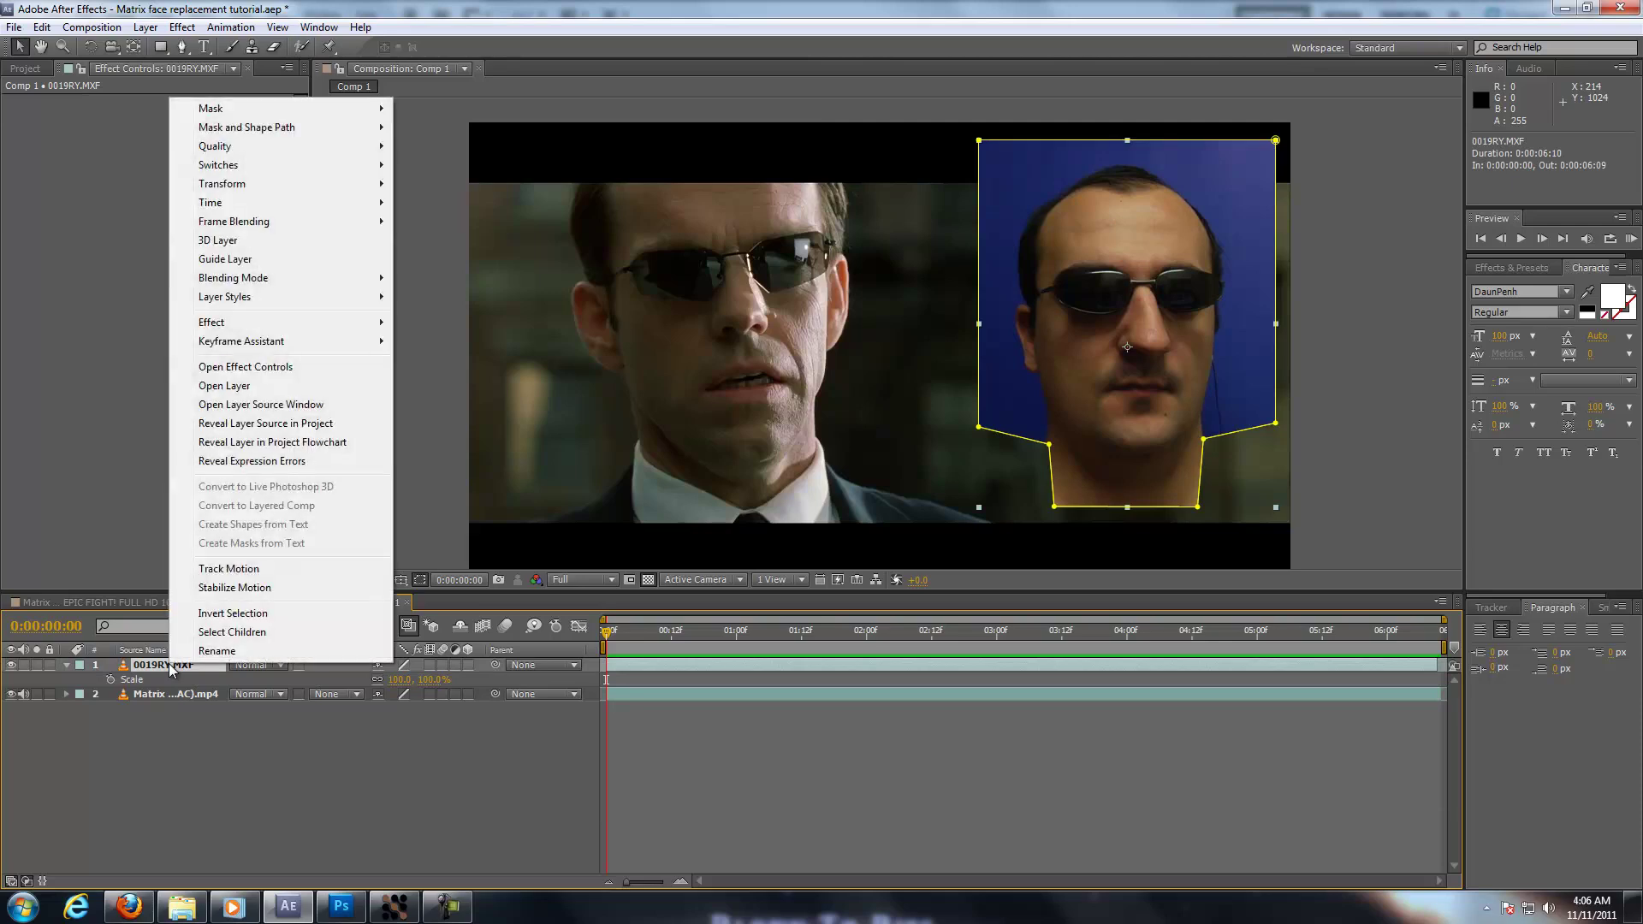
pyautogui.moveTo(328, 334)
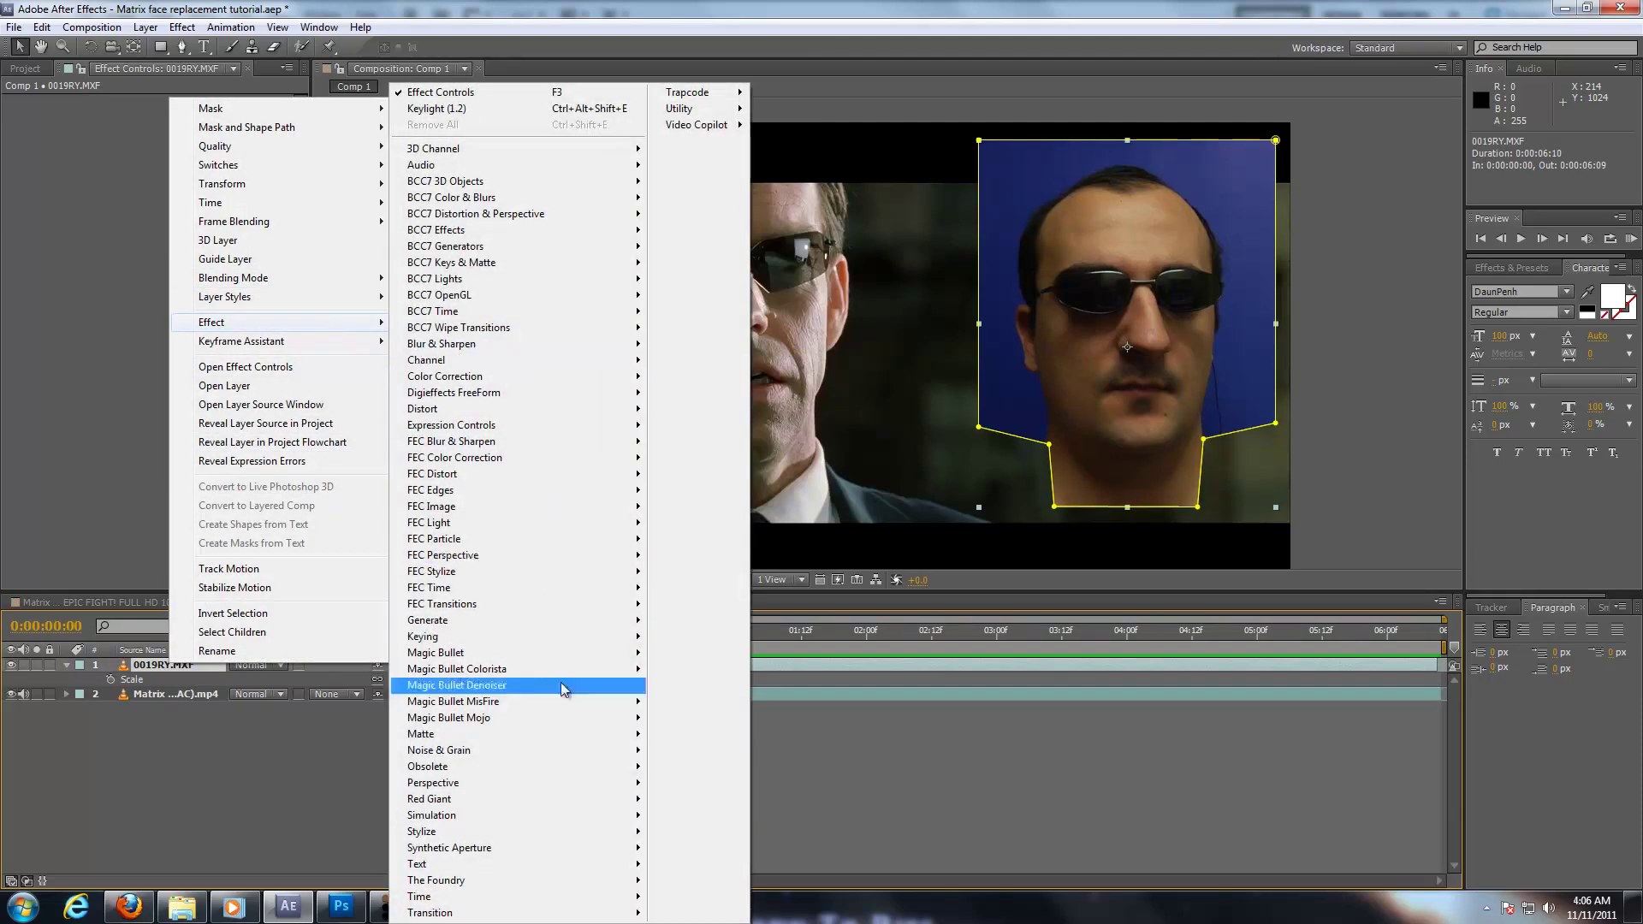
pyautogui.moveTo(551, 640)
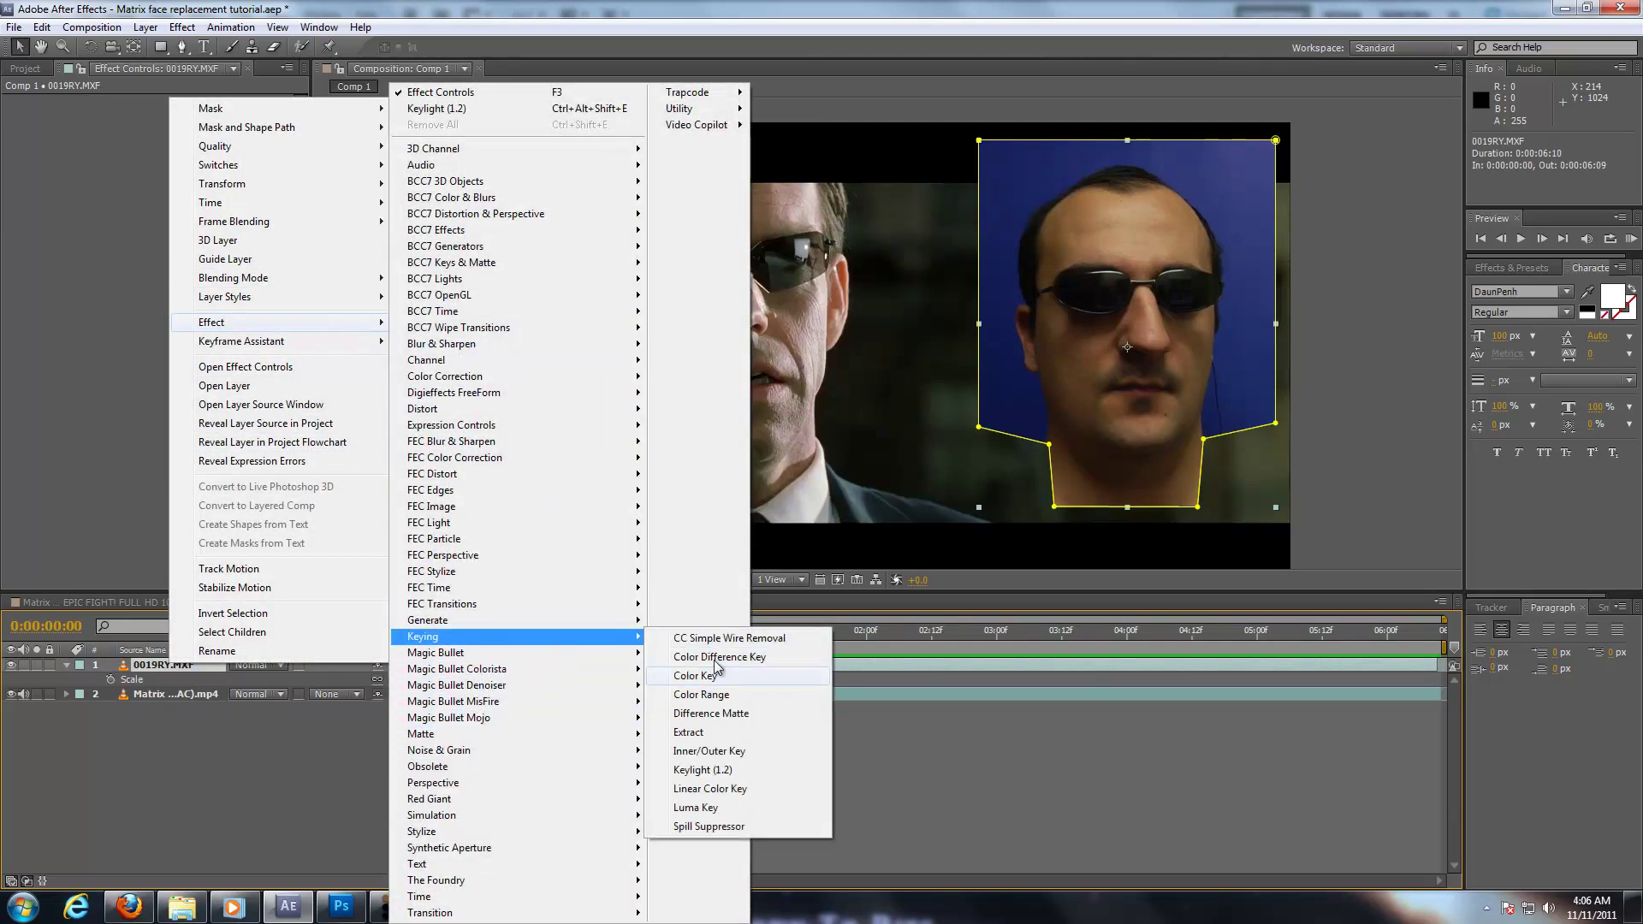
pyautogui.click(717, 770)
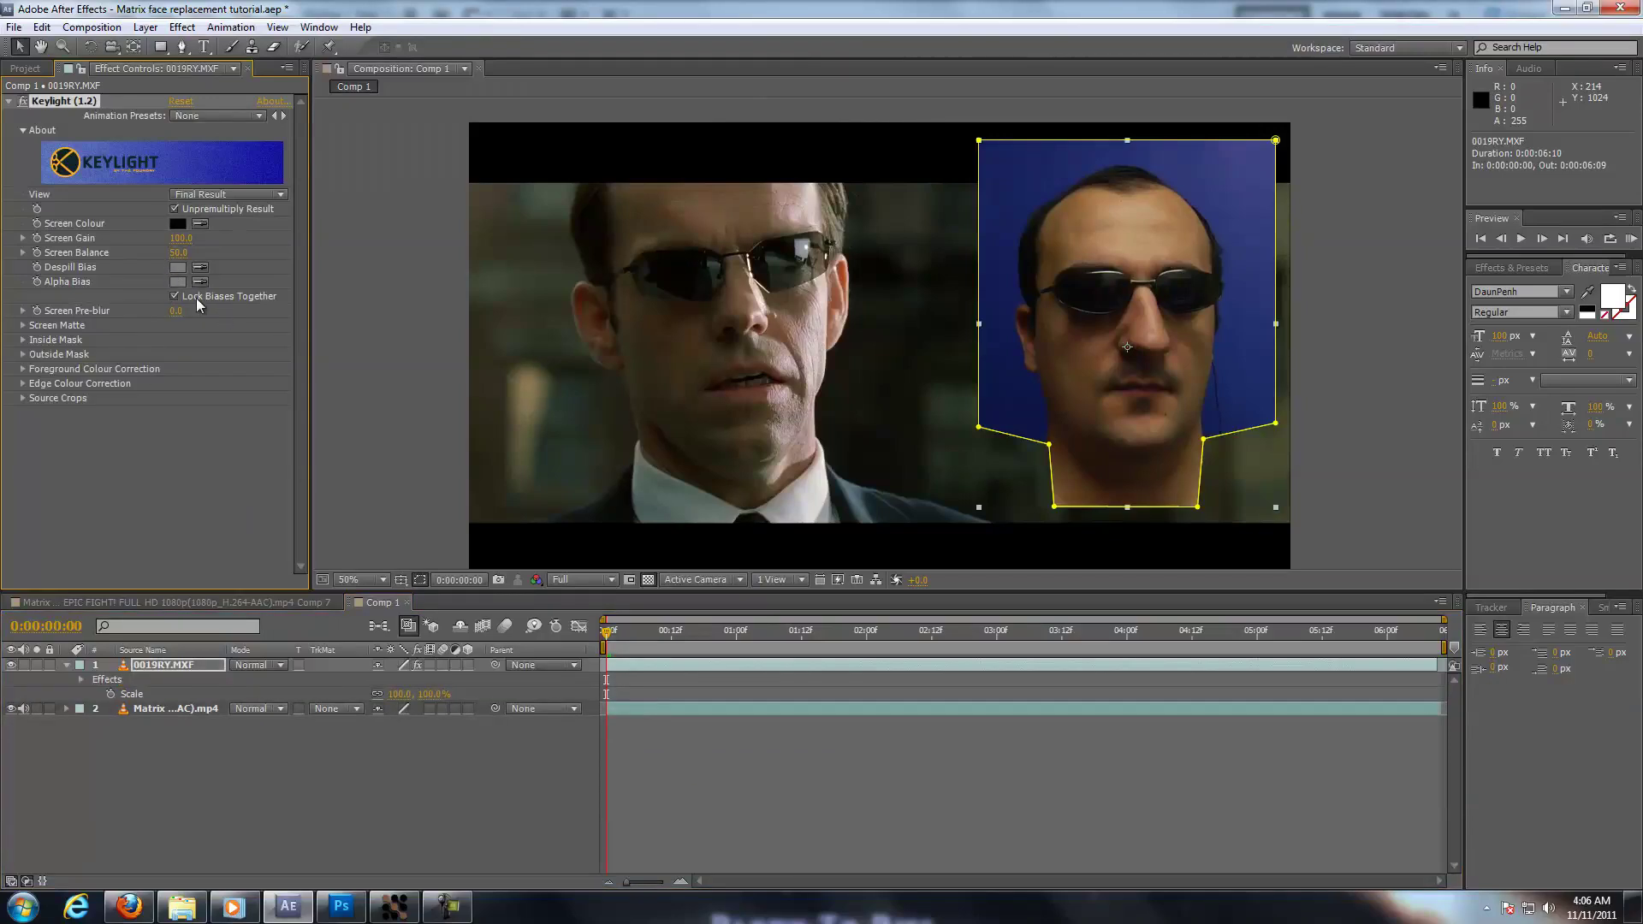
pyautogui.click(201, 223)
pyautogui.click(1053, 158)
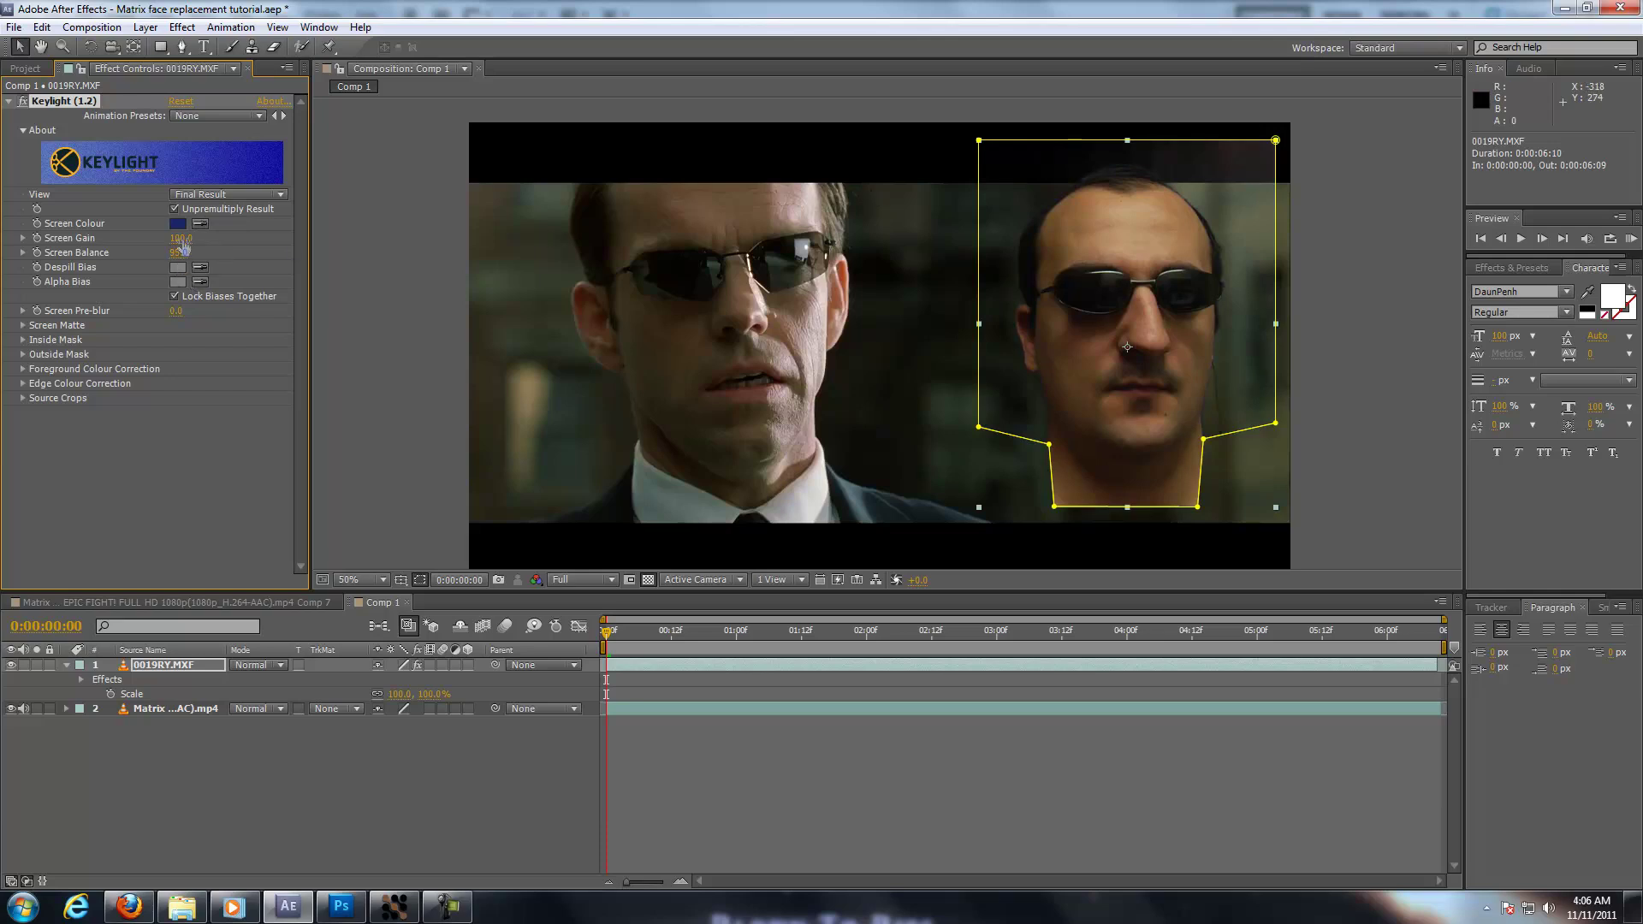
# - Check the Screen Matte, raise Clip Black to 46, and return to Final Result
pyautogui.click(195, 196)
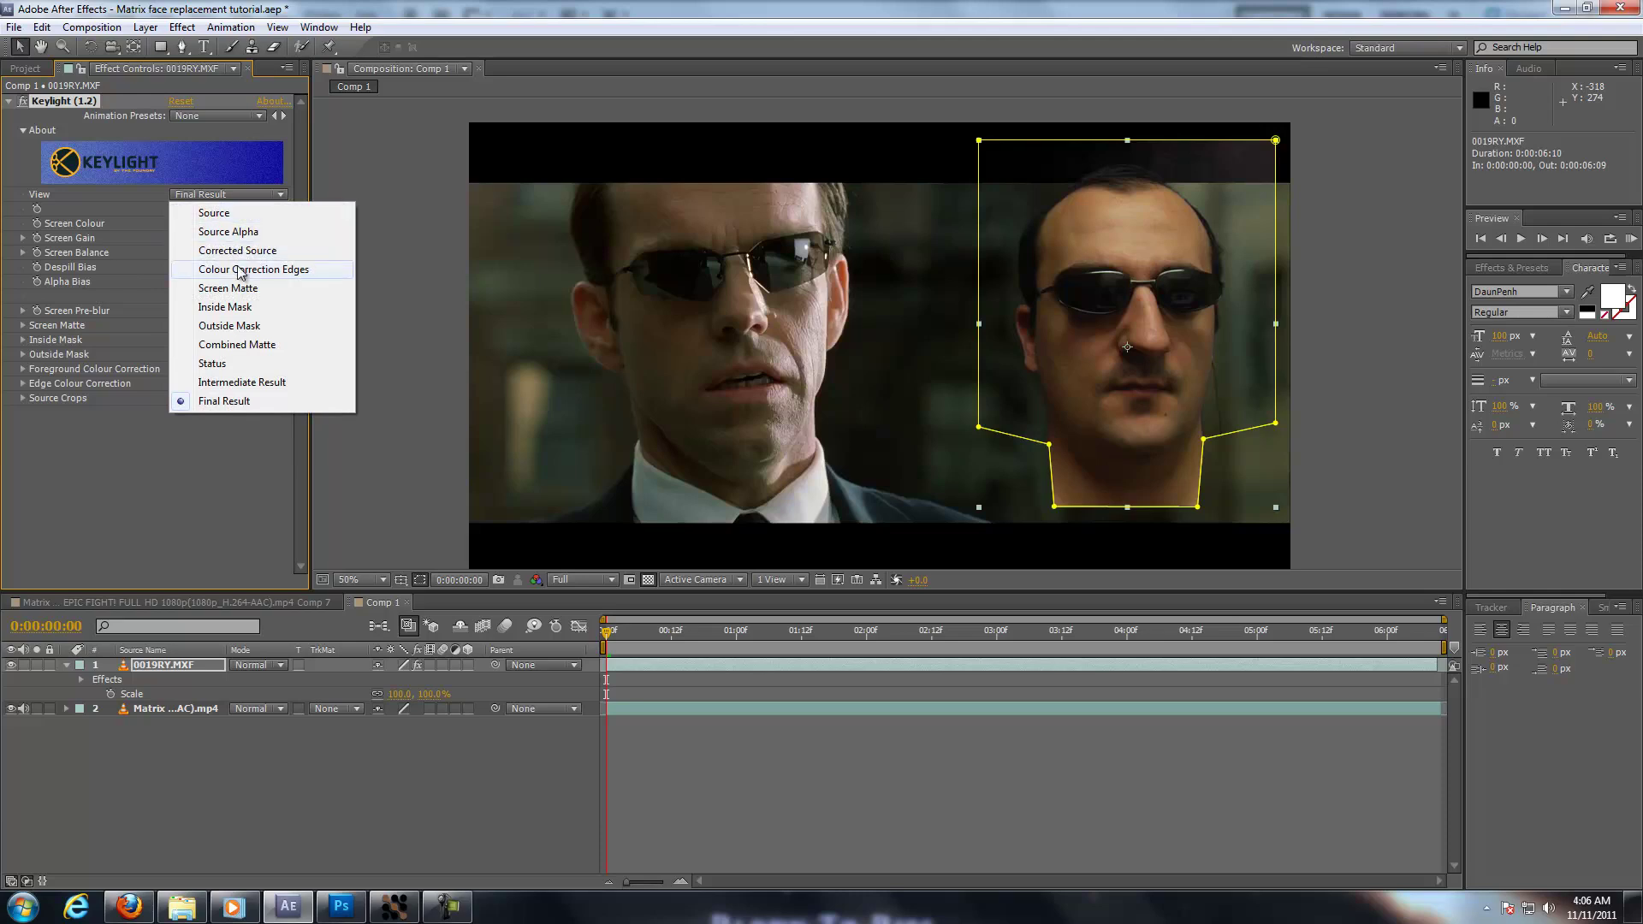
pyautogui.click(254, 290)
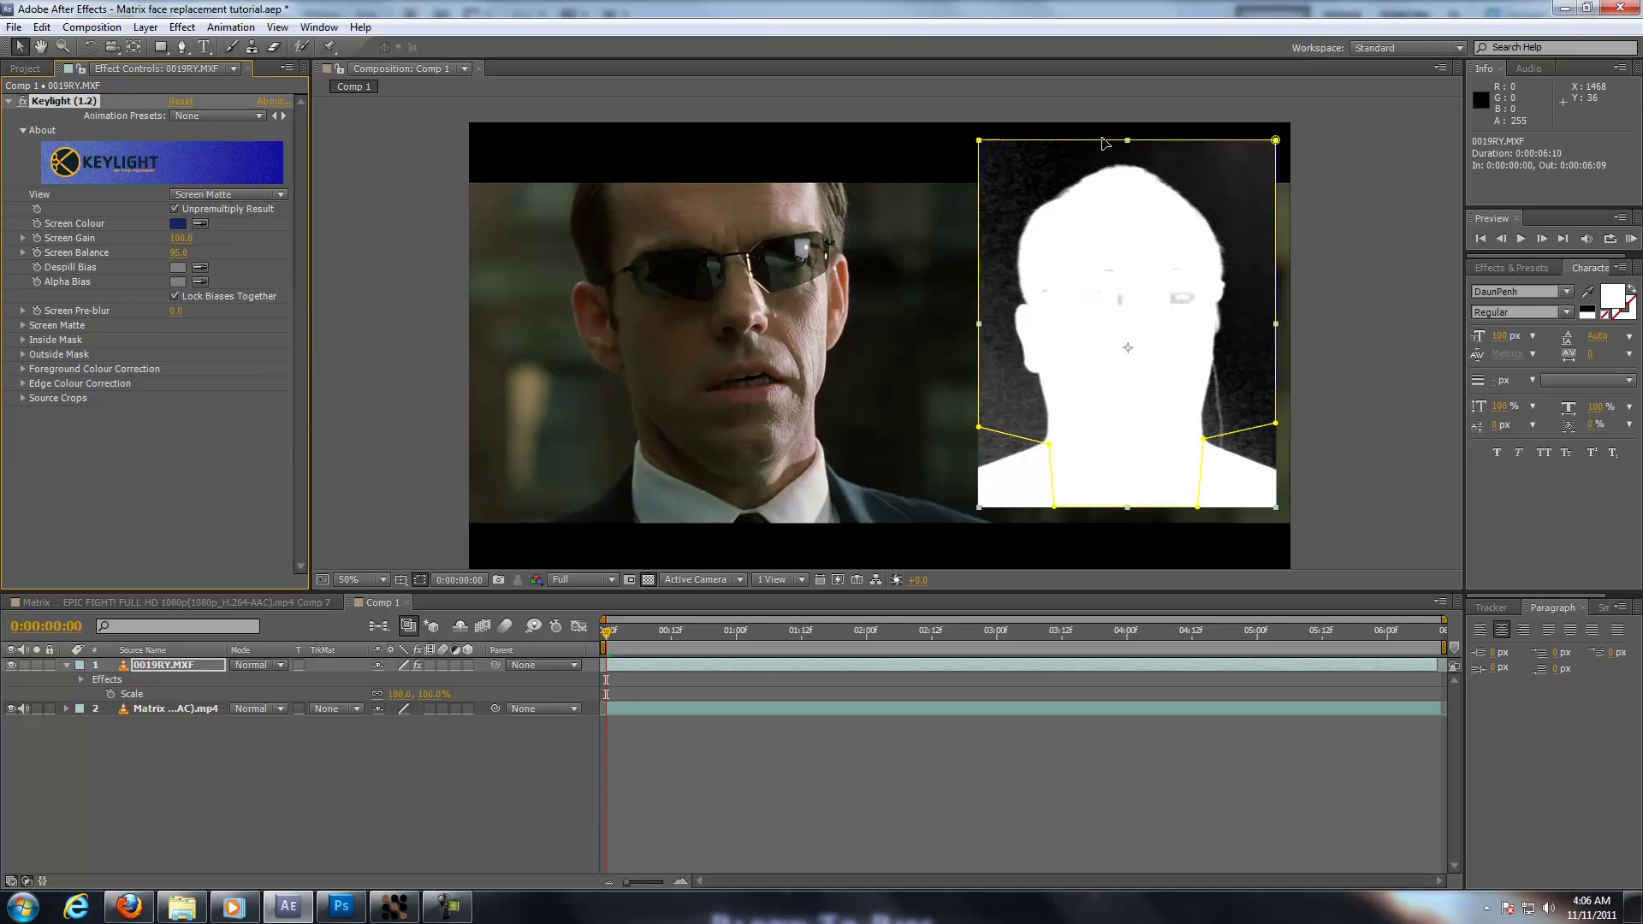
pyautogui.click(23, 326)
pyautogui.moveTo(176, 340); pyautogui.dragTo(213, 339)
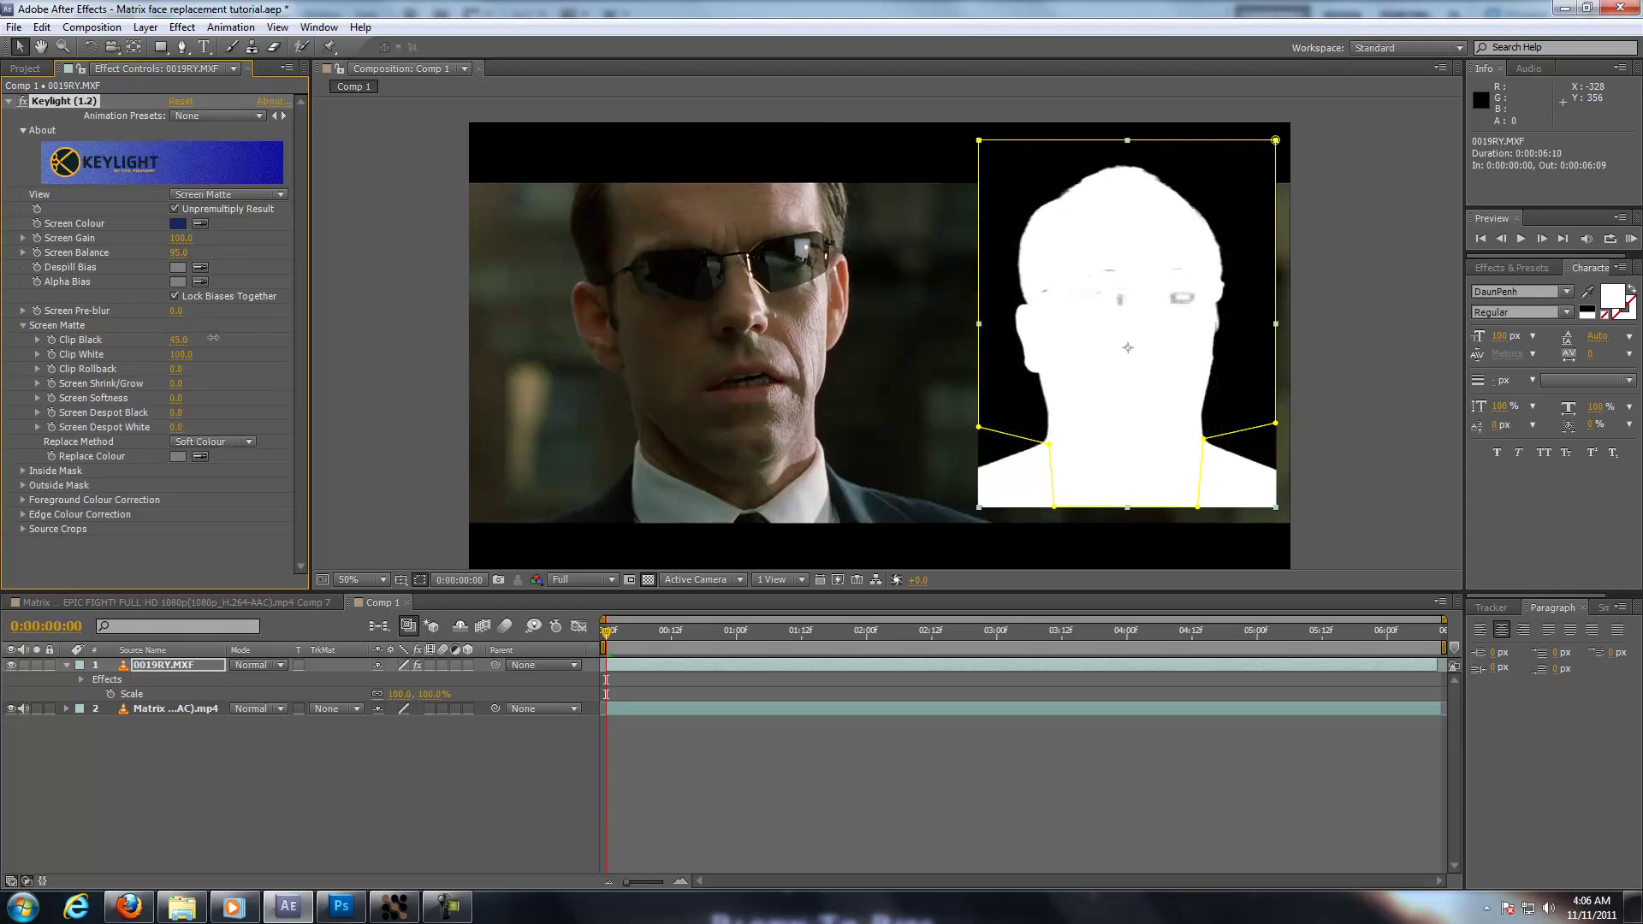
pyautogui.click(207, 193)
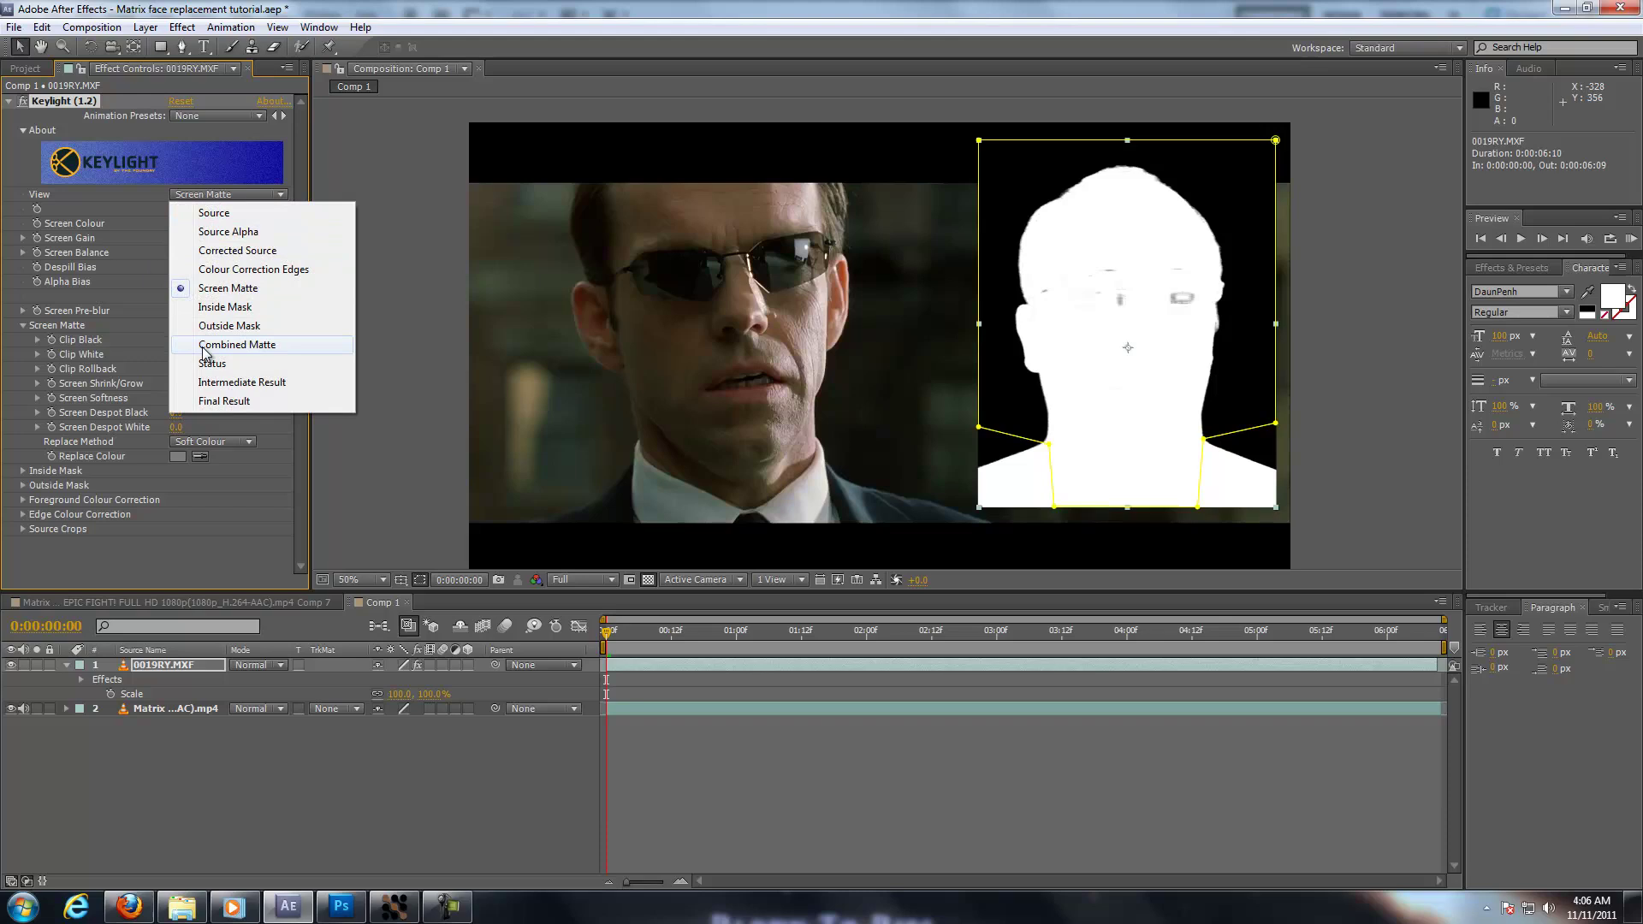
pyautogui.click(221, 400)
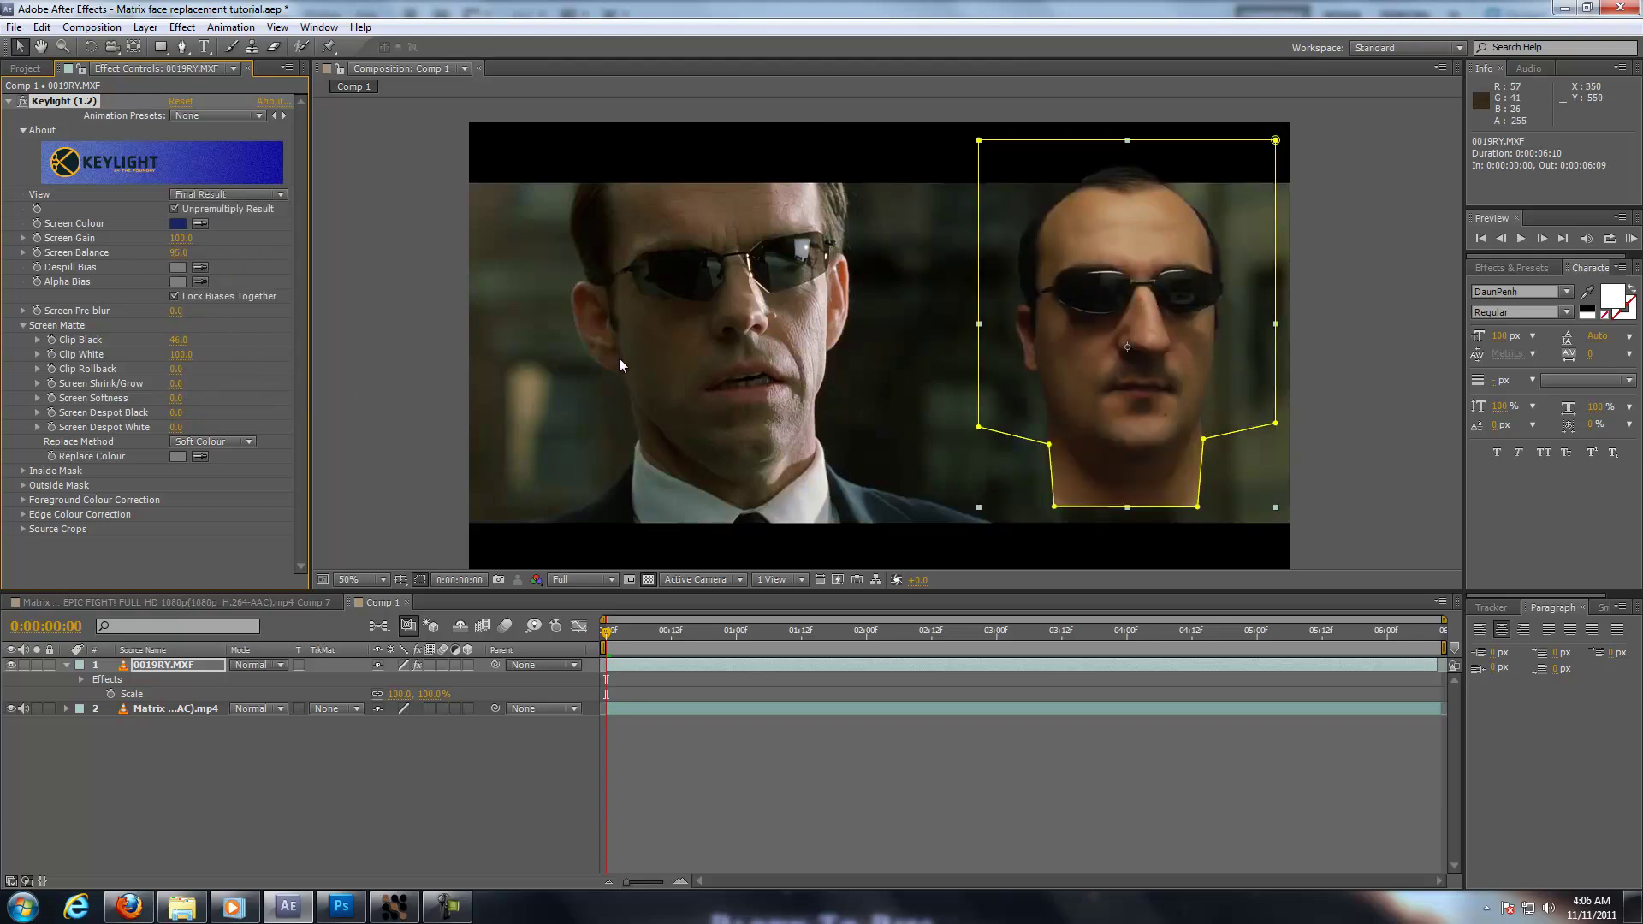
pyautogui.click(11, 103)
# - Scale the 0019RY.MXF face layer to 112% and position it beside Agent Smith's face
pyautogui.click(204, 761)
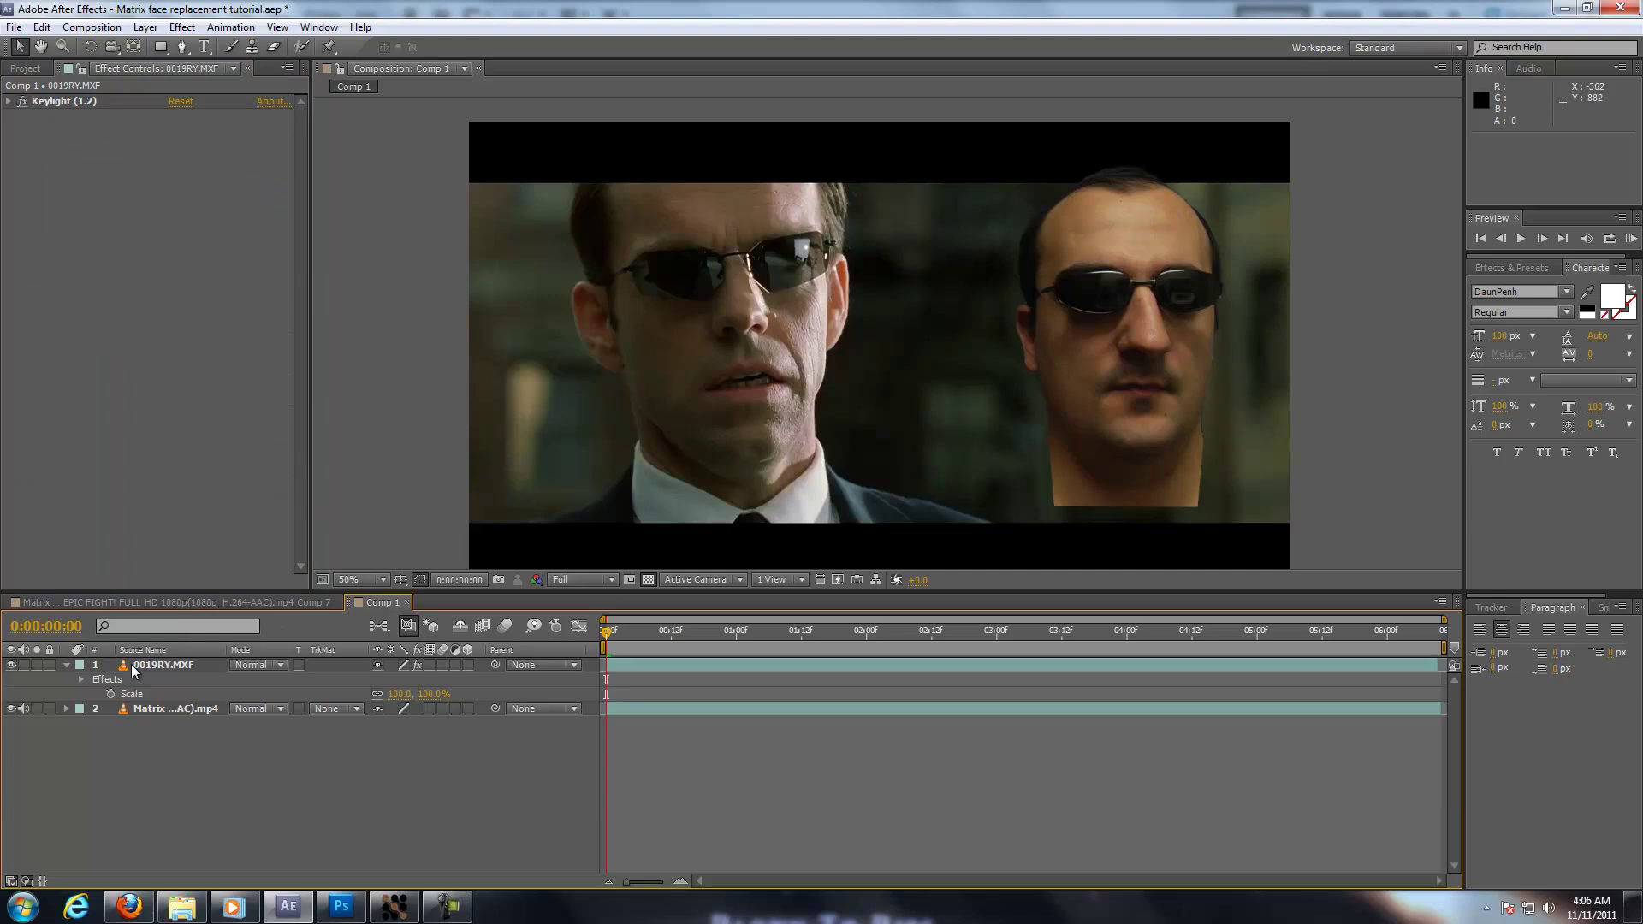
pyautogui.click(141, 667)
pyautogui.moveTo(1117, 443); pyautogui.dragTo(736, 448)
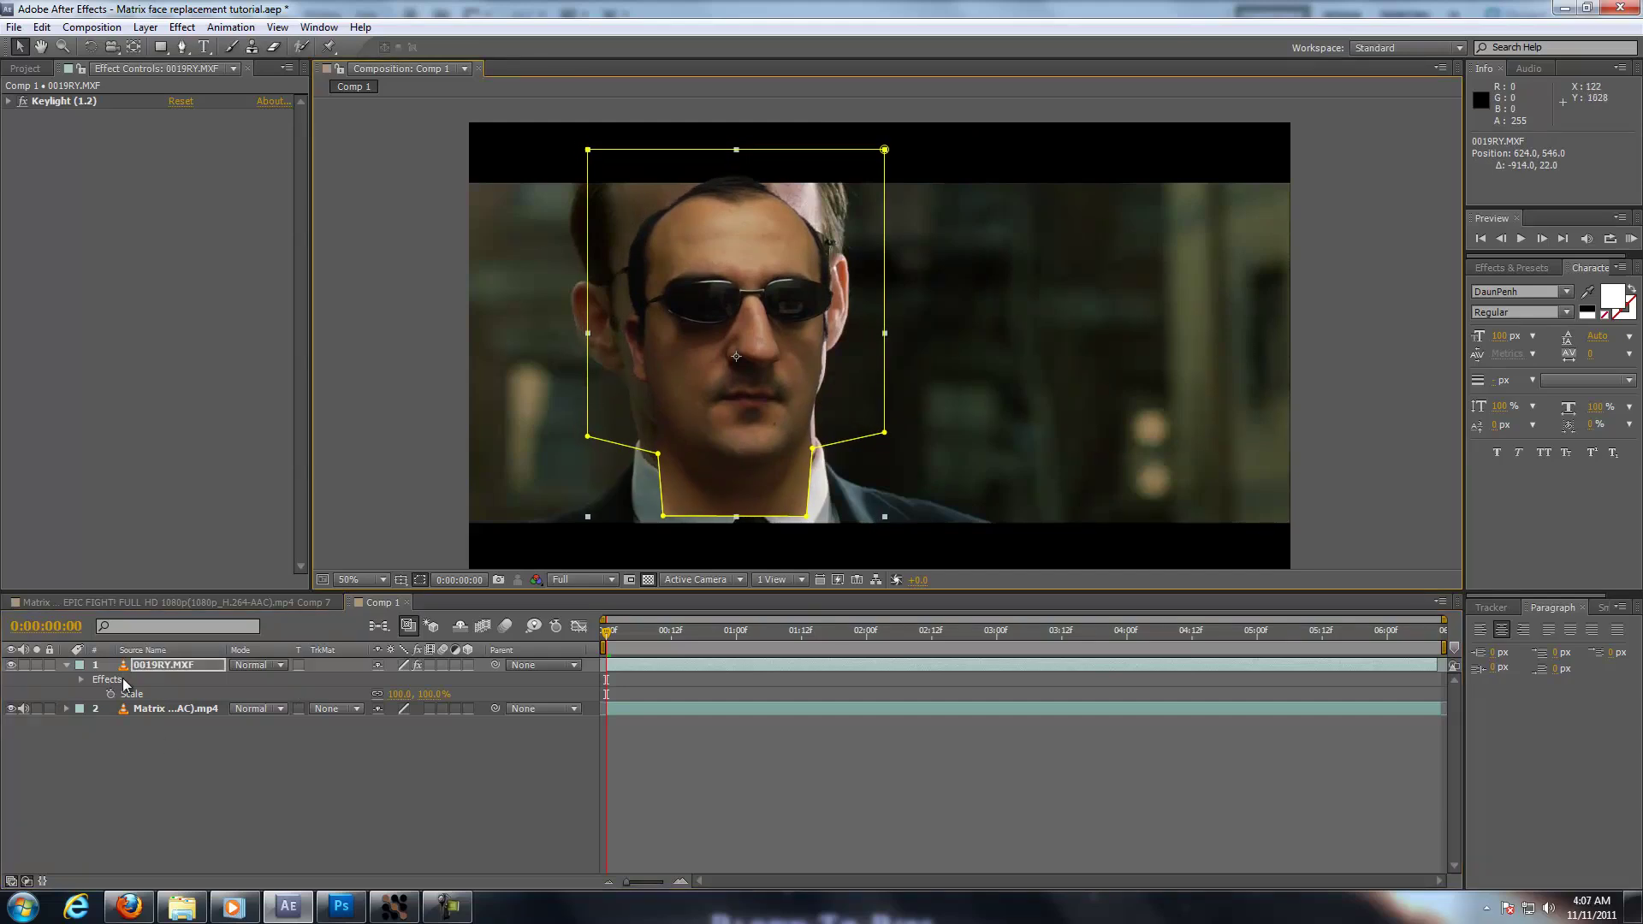
pyautogui.click(178, 666)
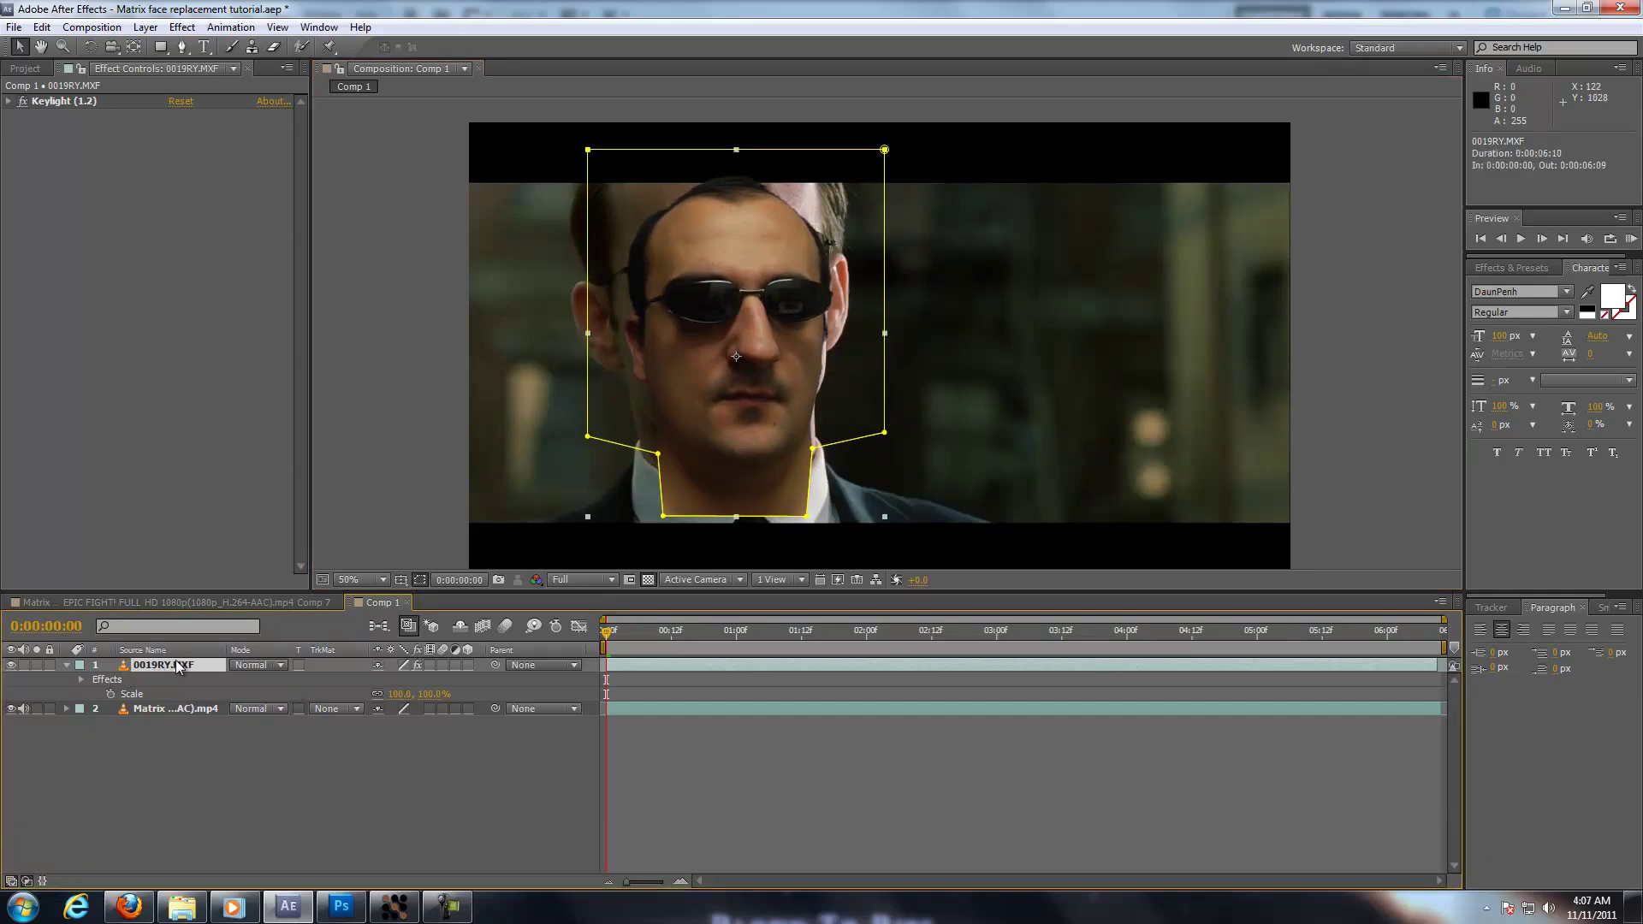
pyautogui.press('s')
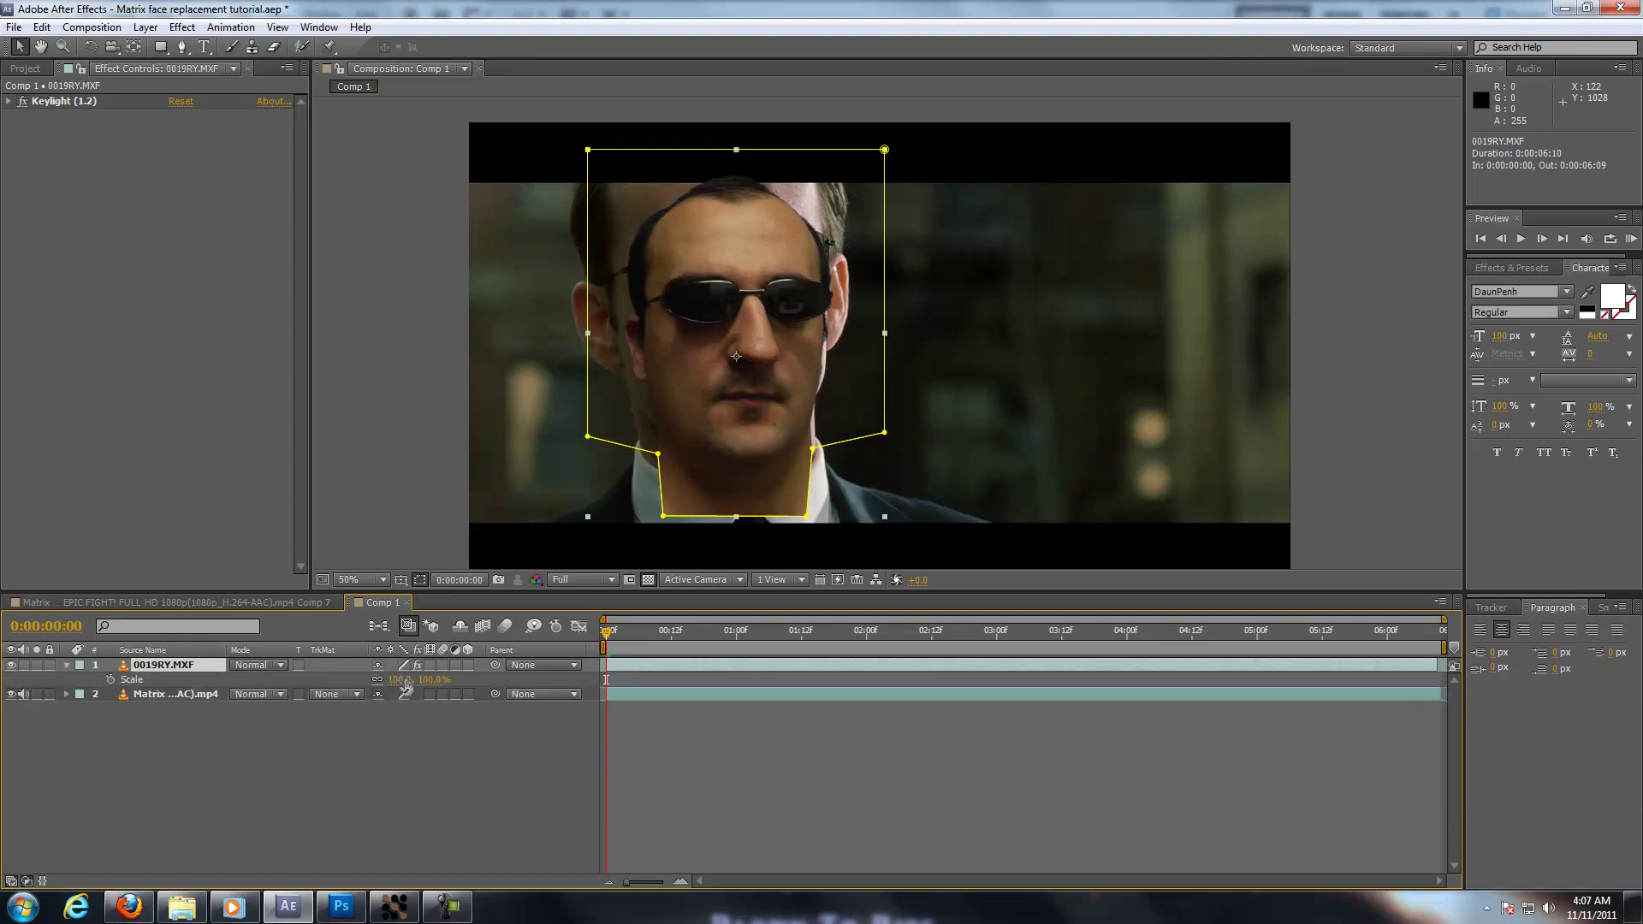
pyautogui.moveTo(405, 682); pyautogui.dragTo(409, 679)
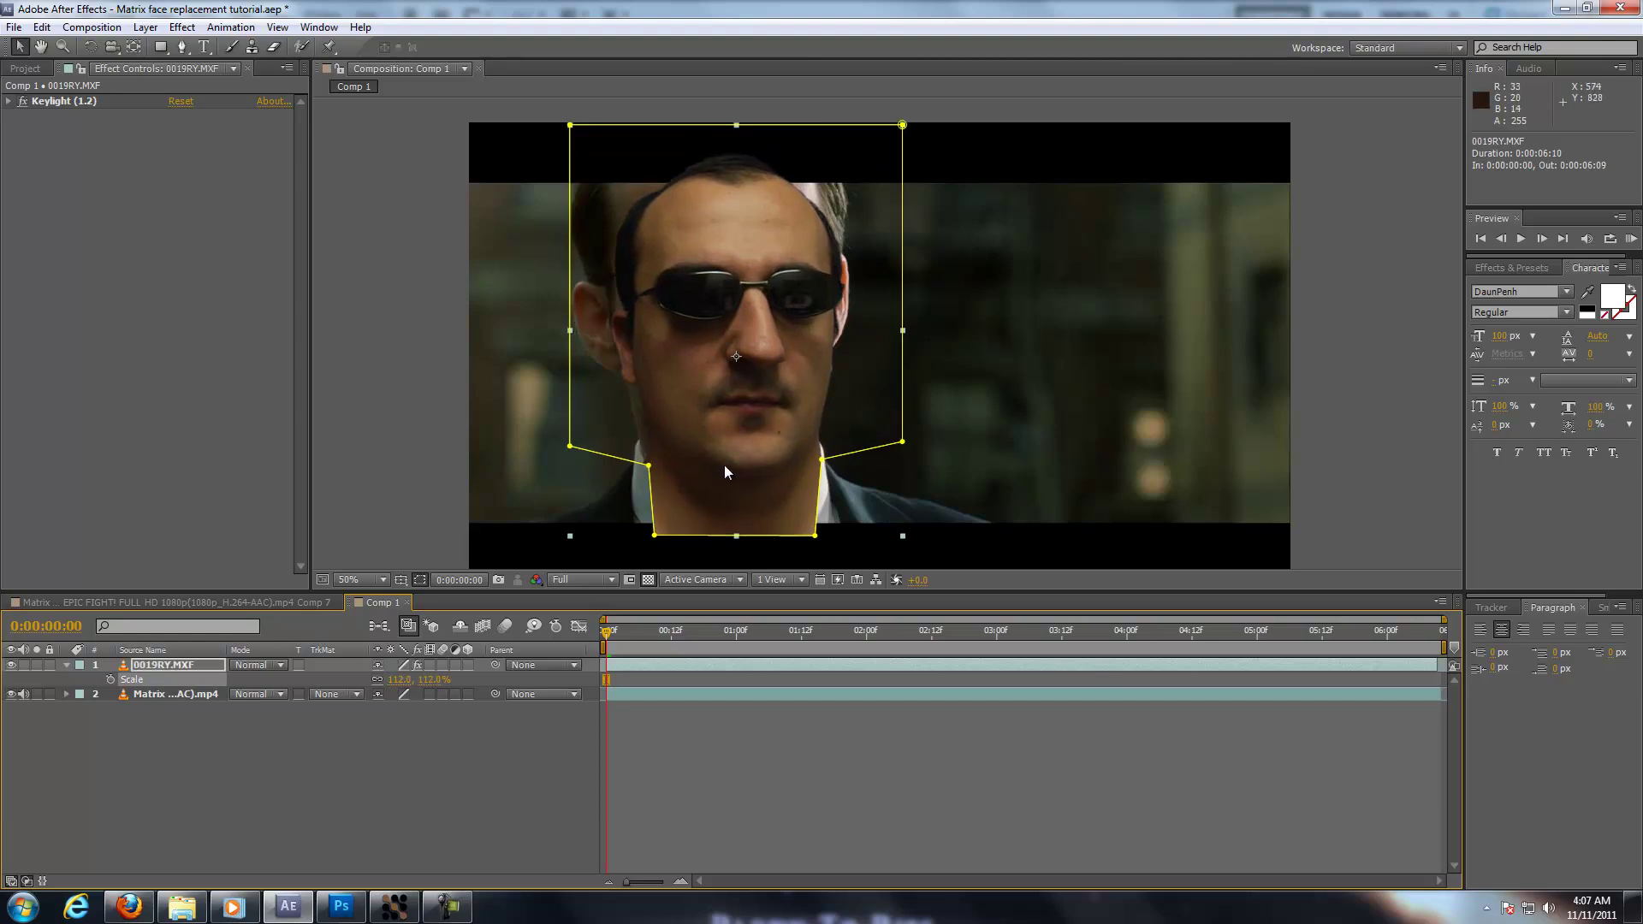
pyautogui.moveTo(741, 446); pyautogui.dragTo(1061, 444)
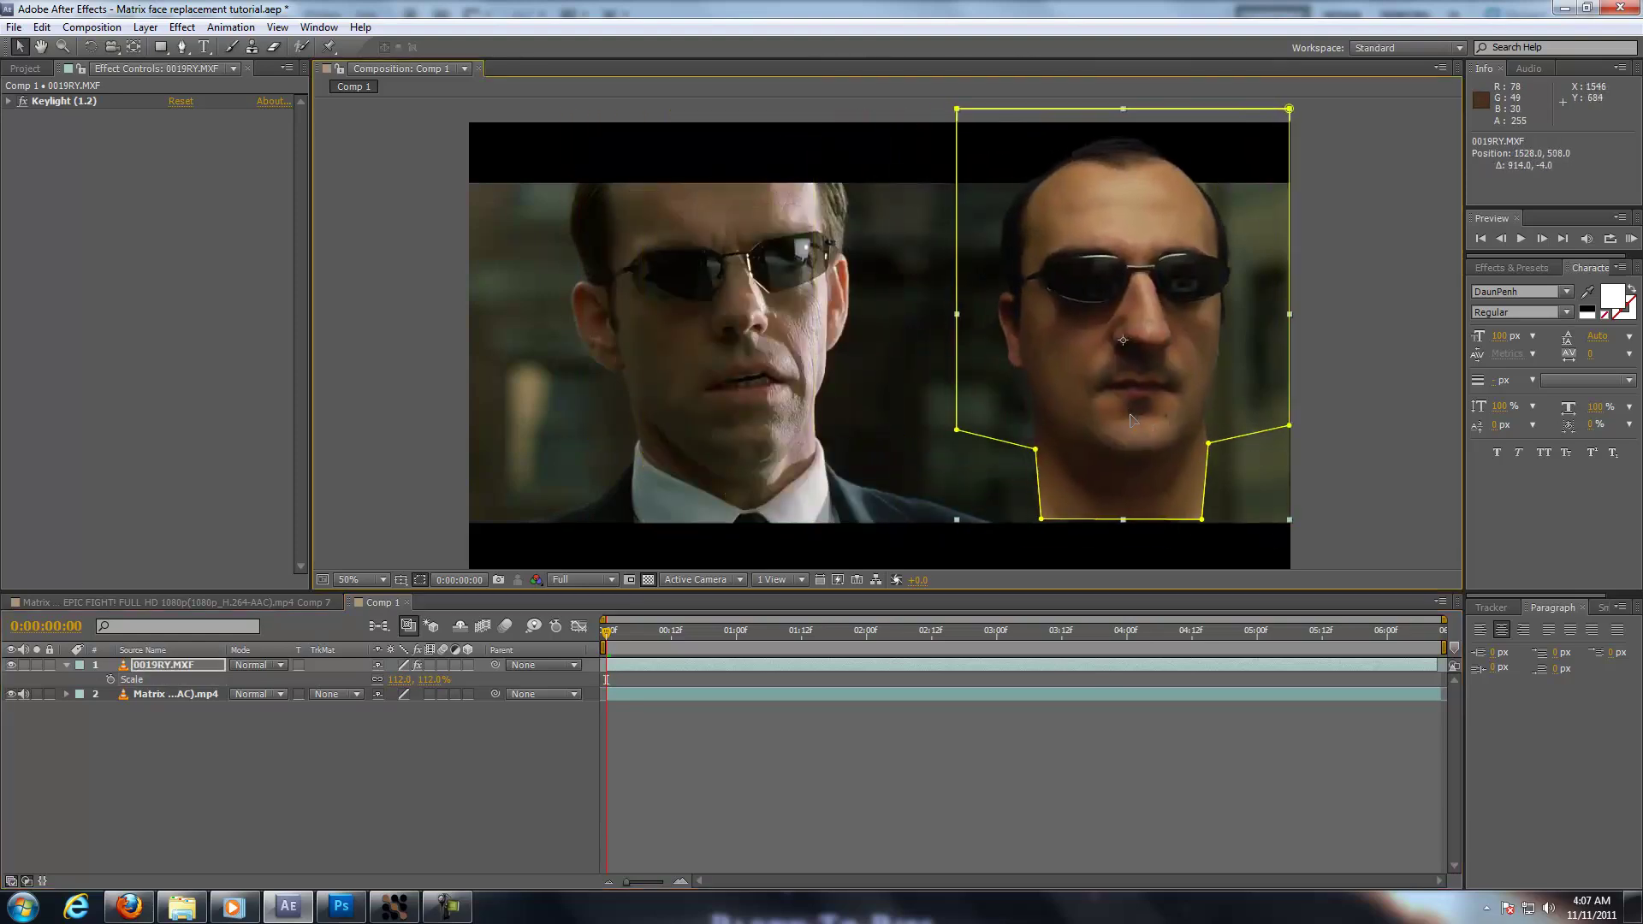
pyautogui.click(407, 907)
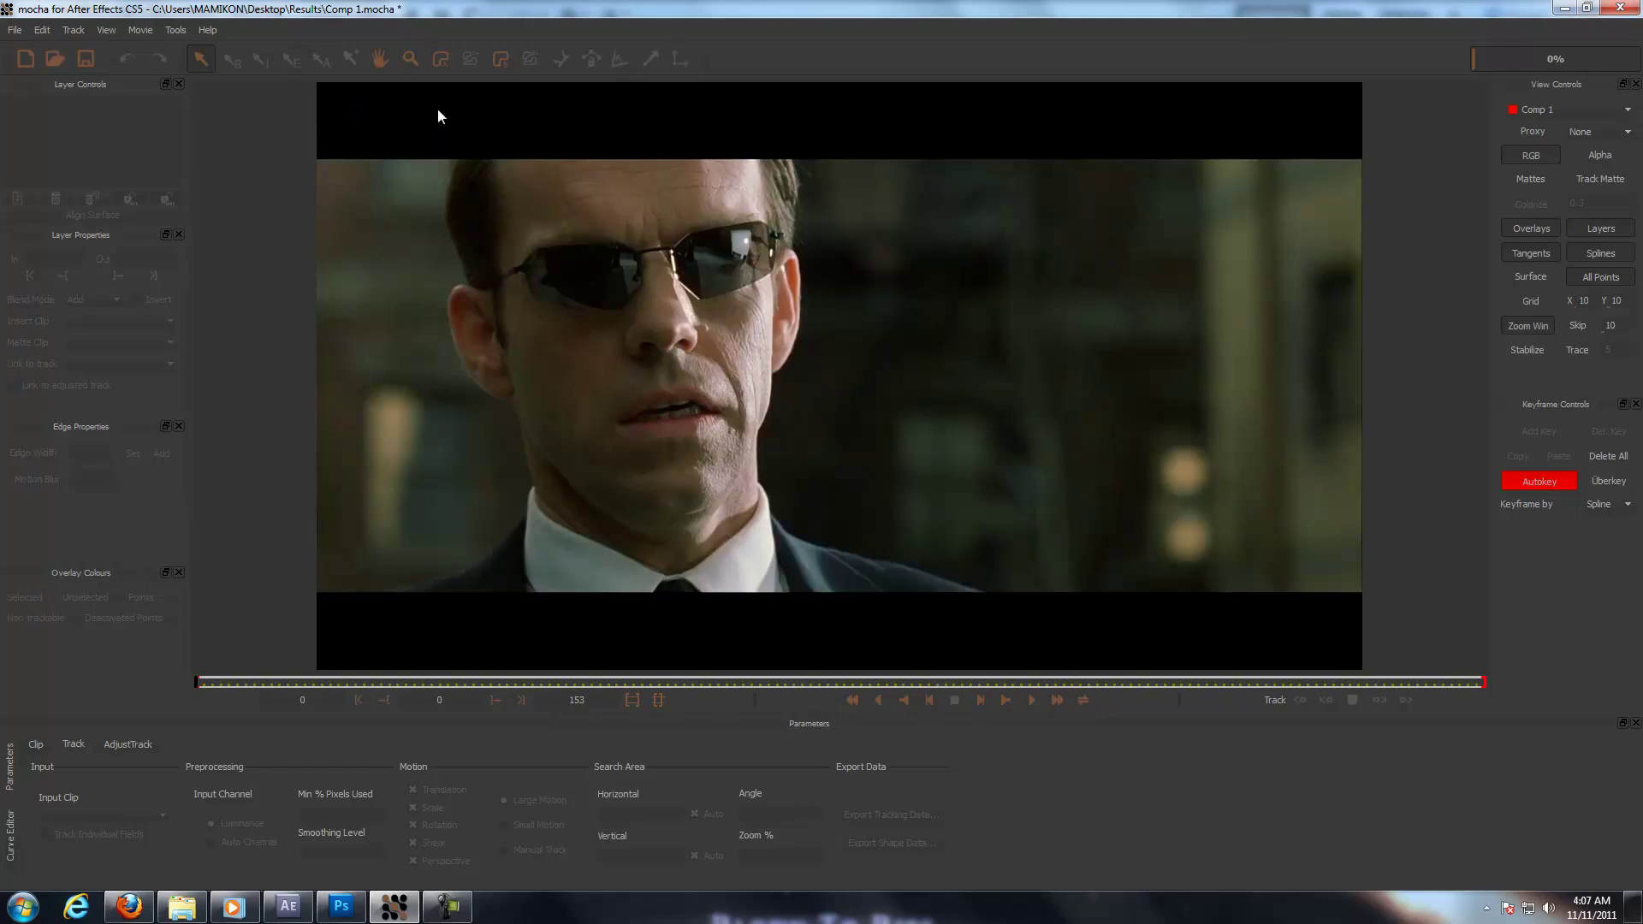
# - Draw a closed X-spline around the background region beside the head
pyautogui.click(440, 58)
pyautogui.click(976, 329)
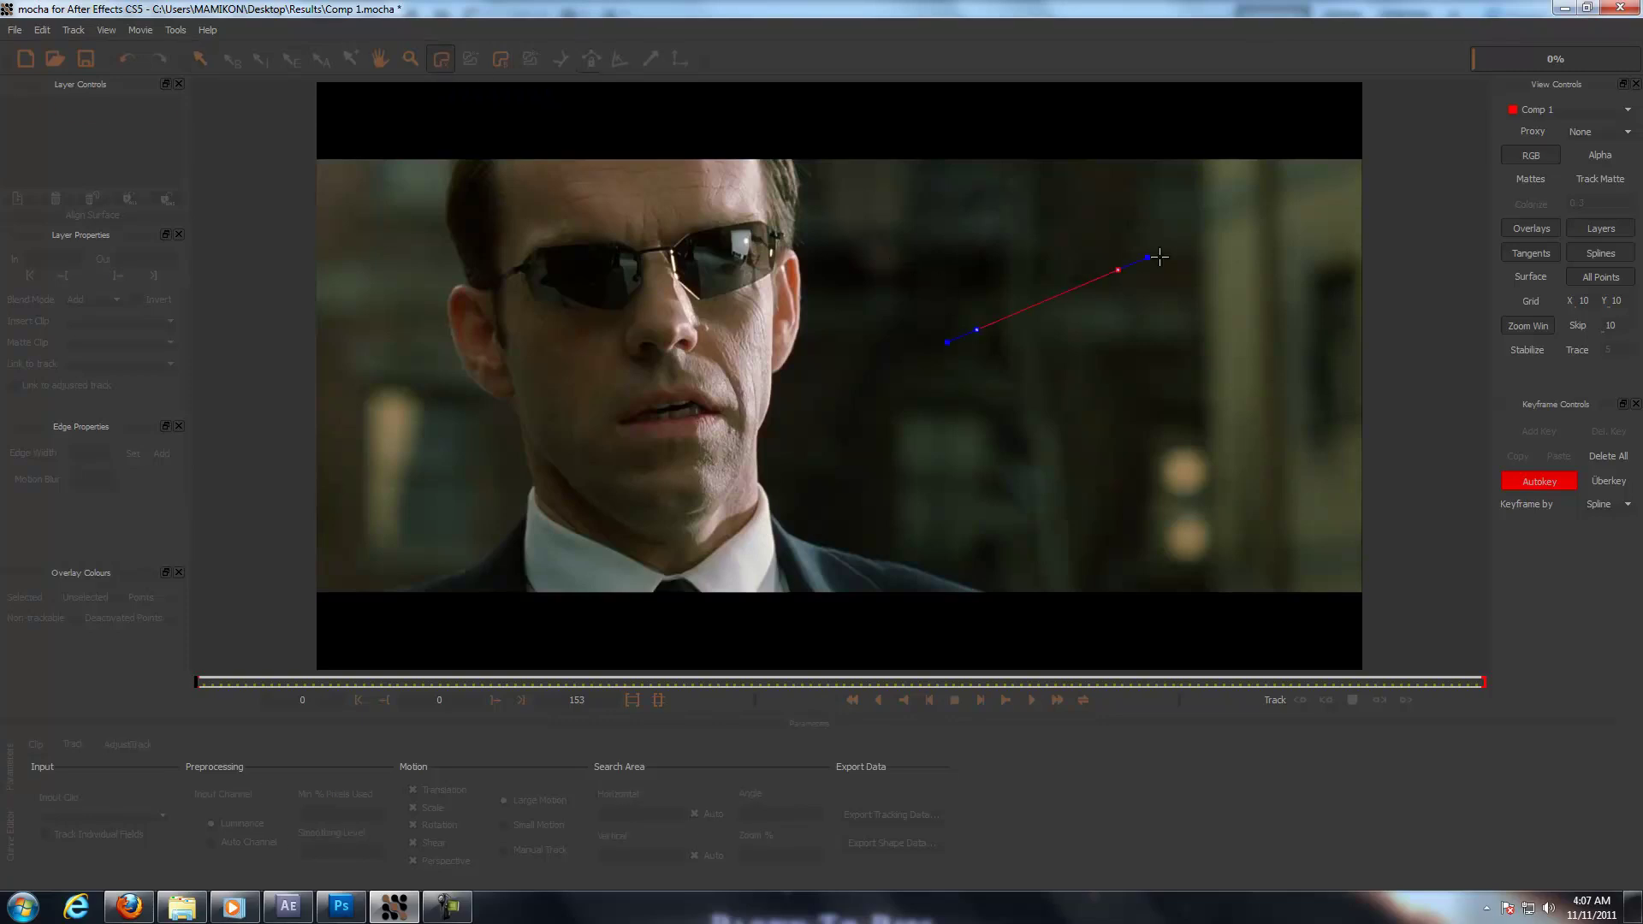
pyautogui.click(1186, 254)
pyautogui.click(1296, 378)
pyautogui.click(1174, 451)
pyautogui.click(1151, 455)
pyautogui.moveTo(1127, 460); pyautogui.dragTo(1001, 458)
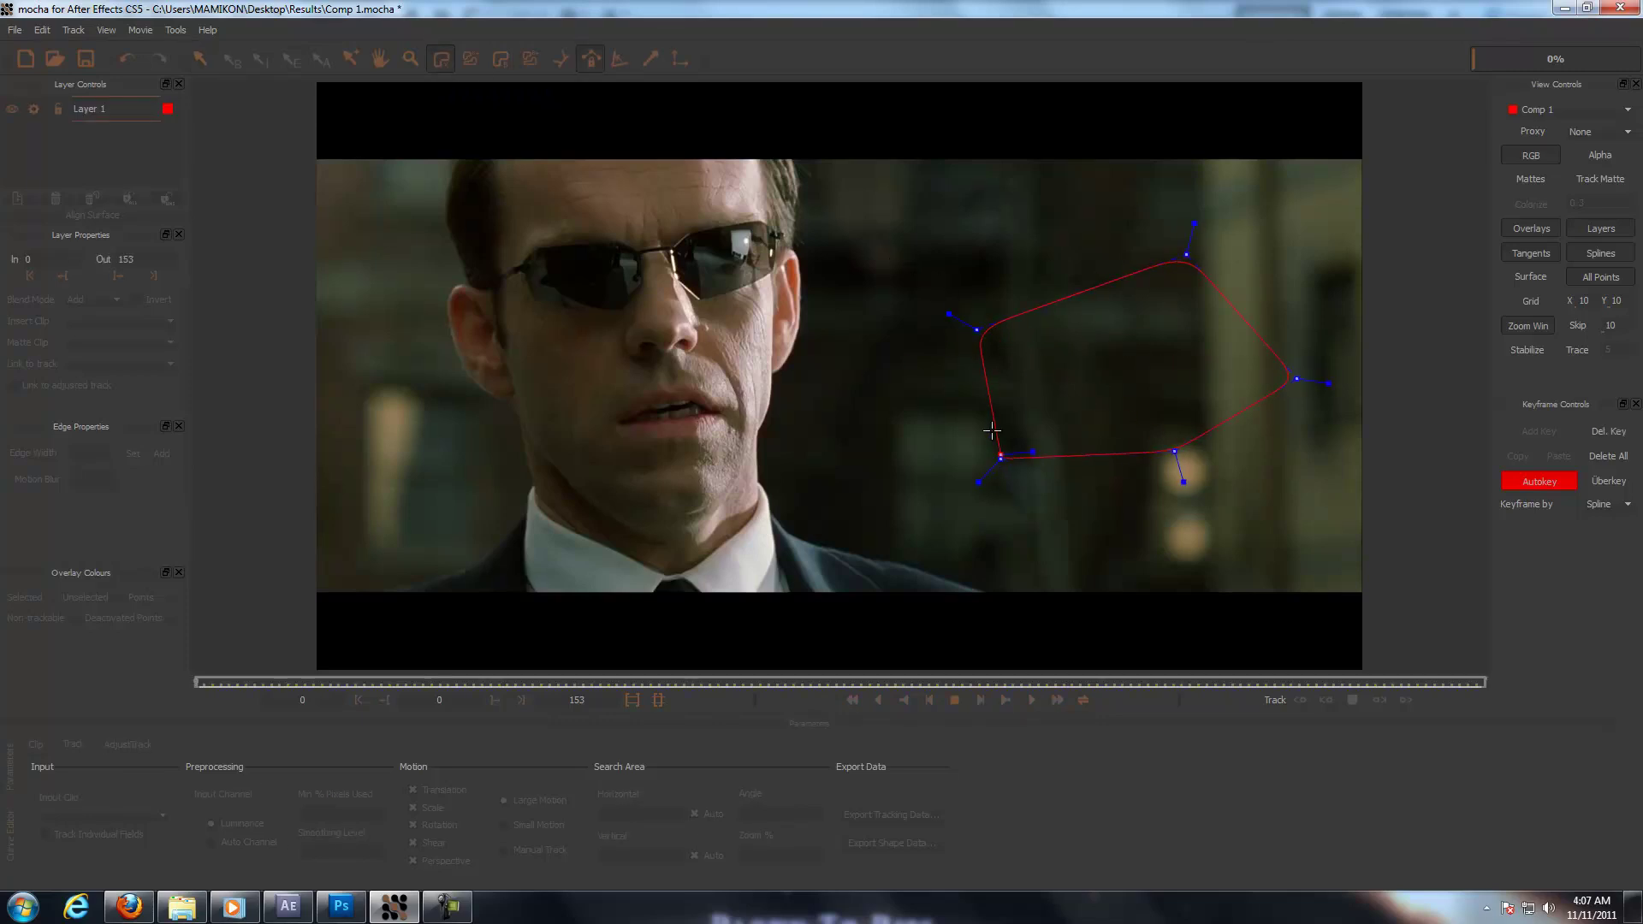
pyautogui.rightClick(899, 362)
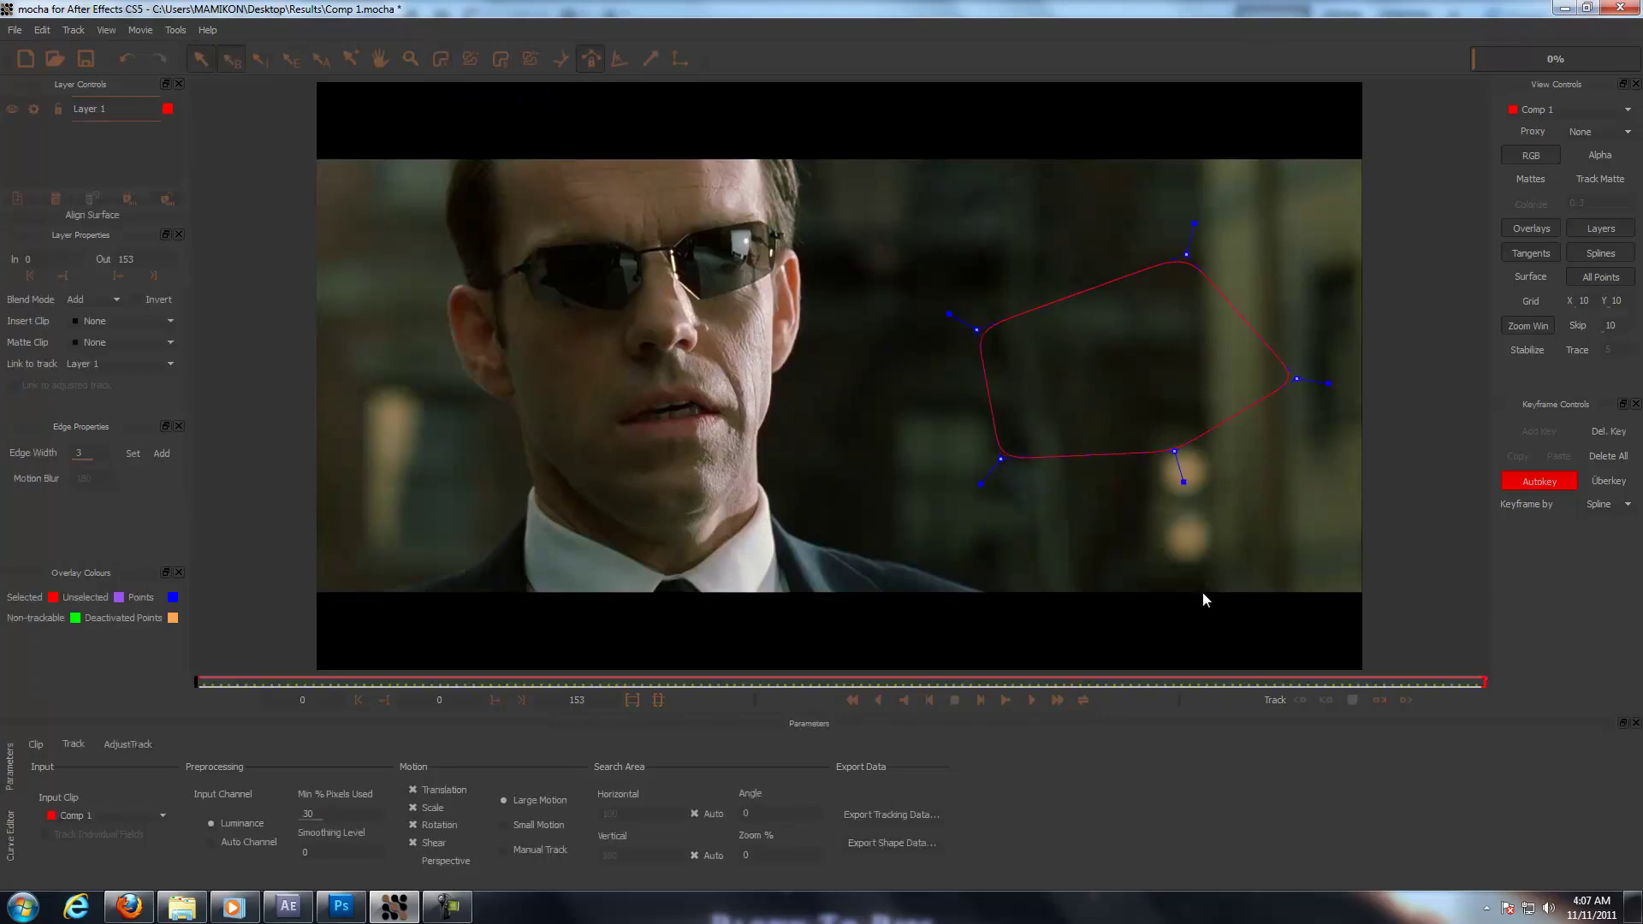
# - Track the spline forward through the clip and copy the tracking data to the clipboard
pyautogui.click(1402, 698)
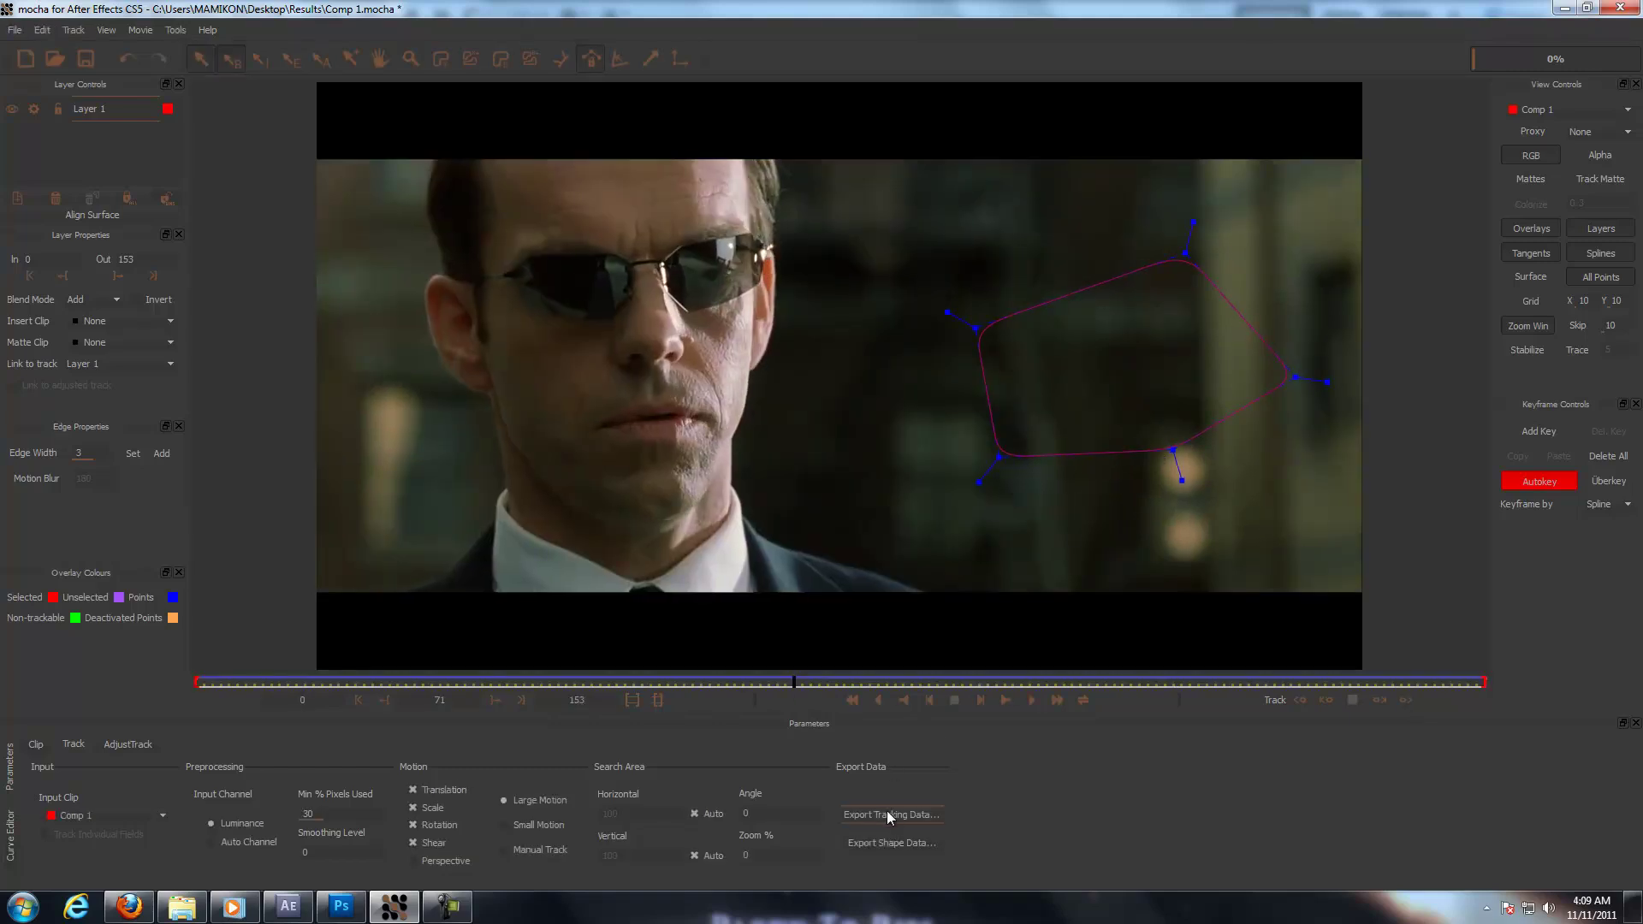
pyautogui.click(892, 816)
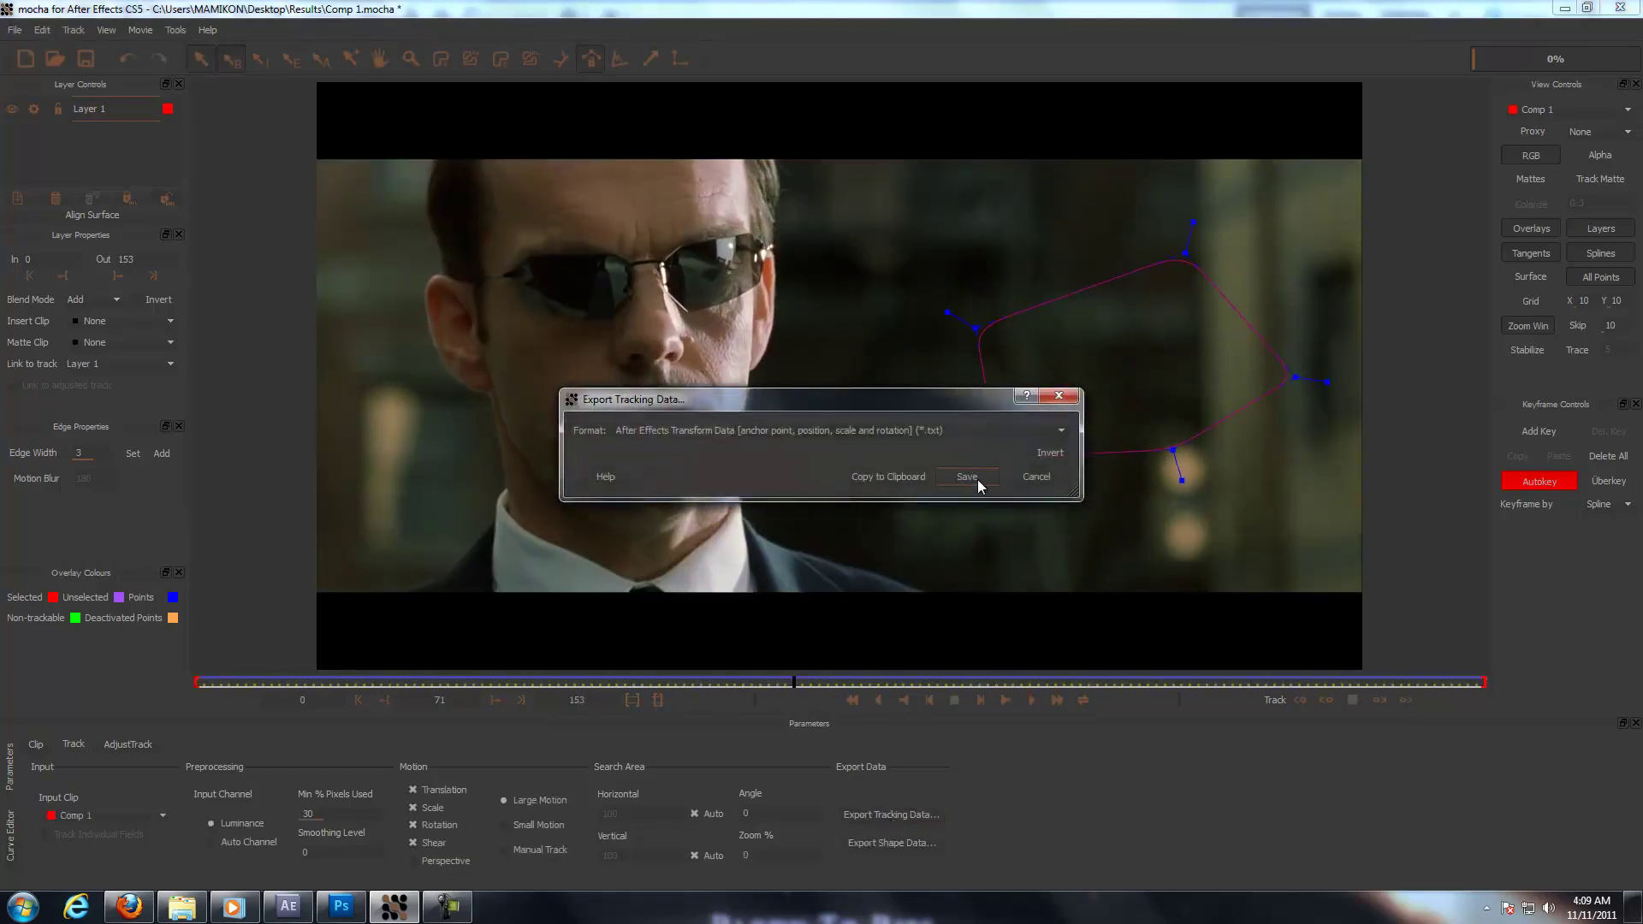
pyautogui.click(866, 477)
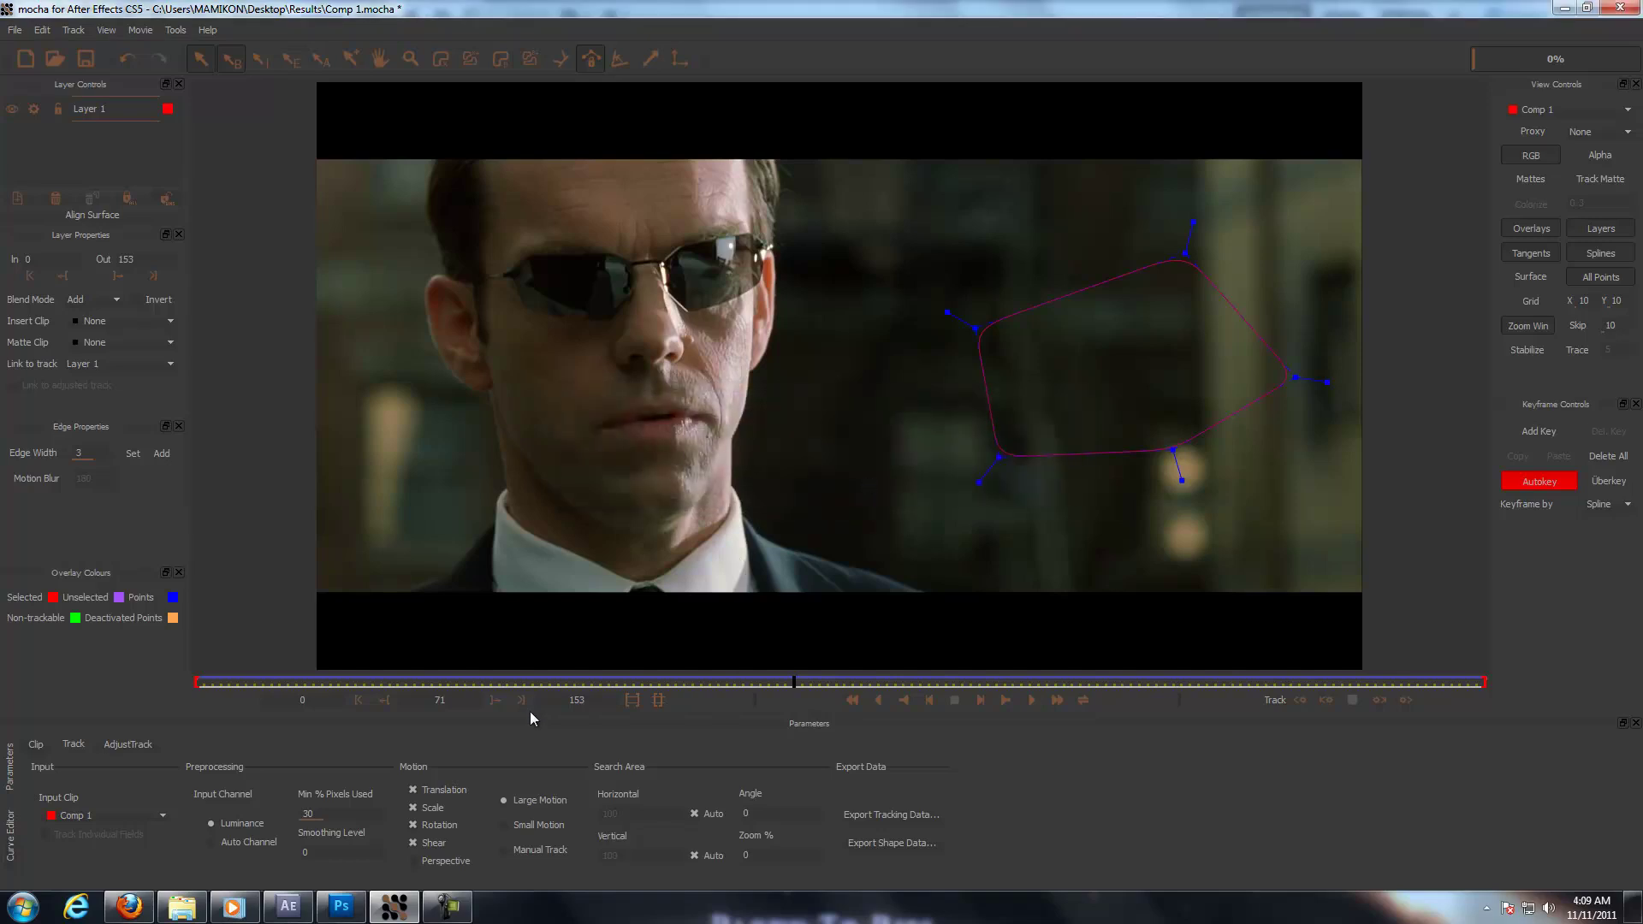
pyautogui.click(295, 904)
# - Add Null 97, hide 0019RY.MXF, and paste the mocha tracking keyframes onto the null
pyautogui.rightClick(274, 744)
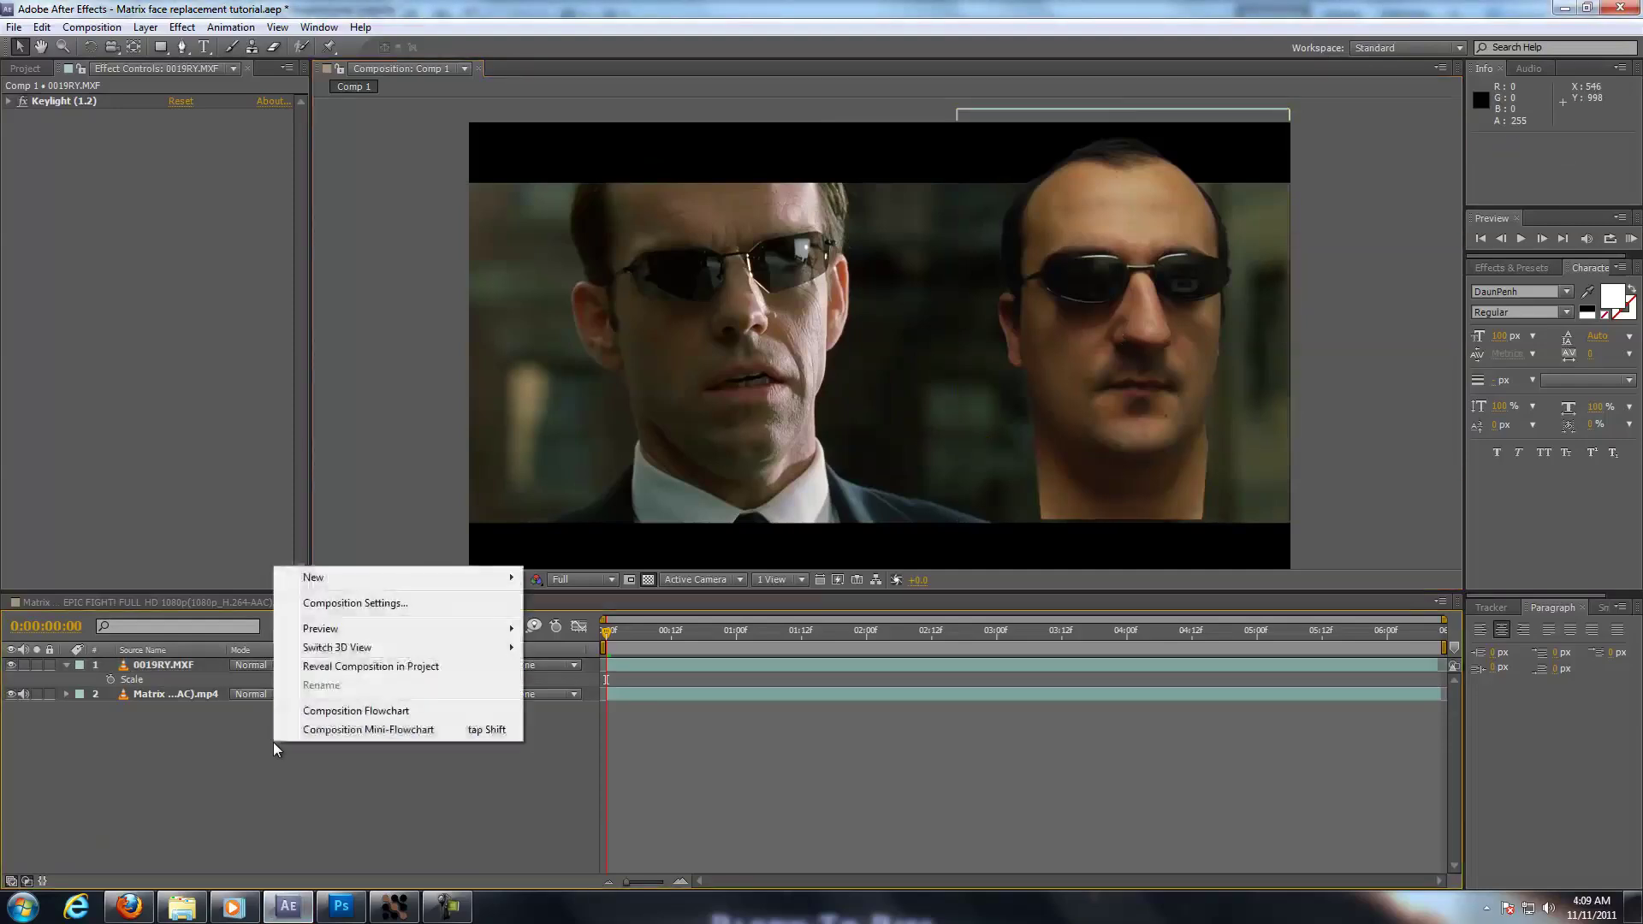
pyautogui.moveTo(471, 578)
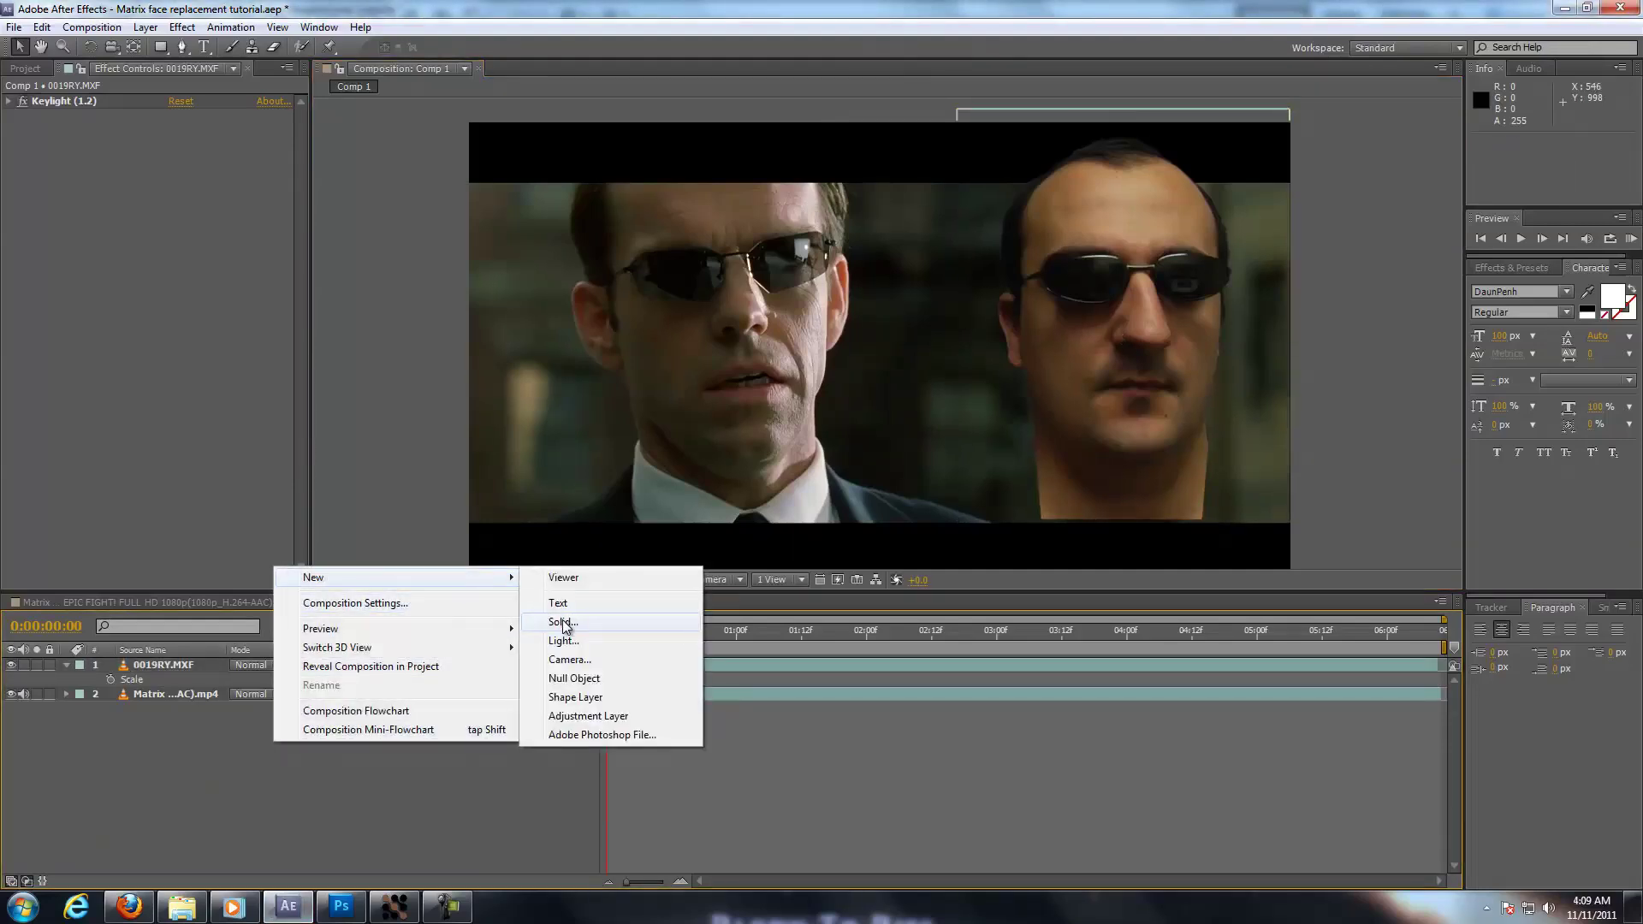
pyautogui.click(581, 678)
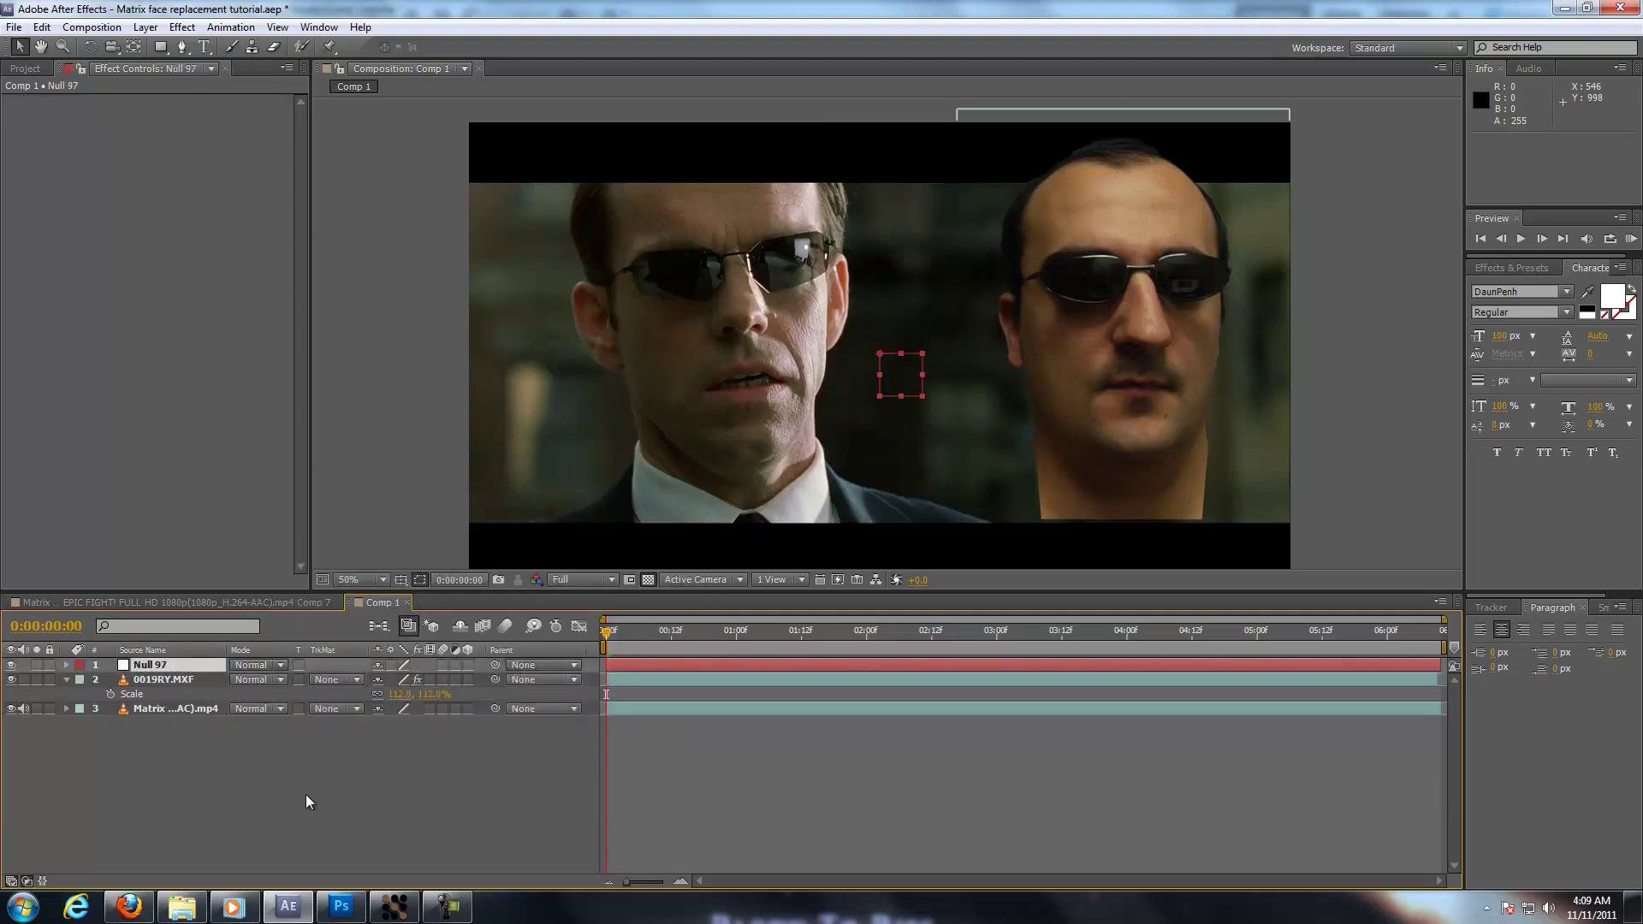
pyautogui.click(11, 679)
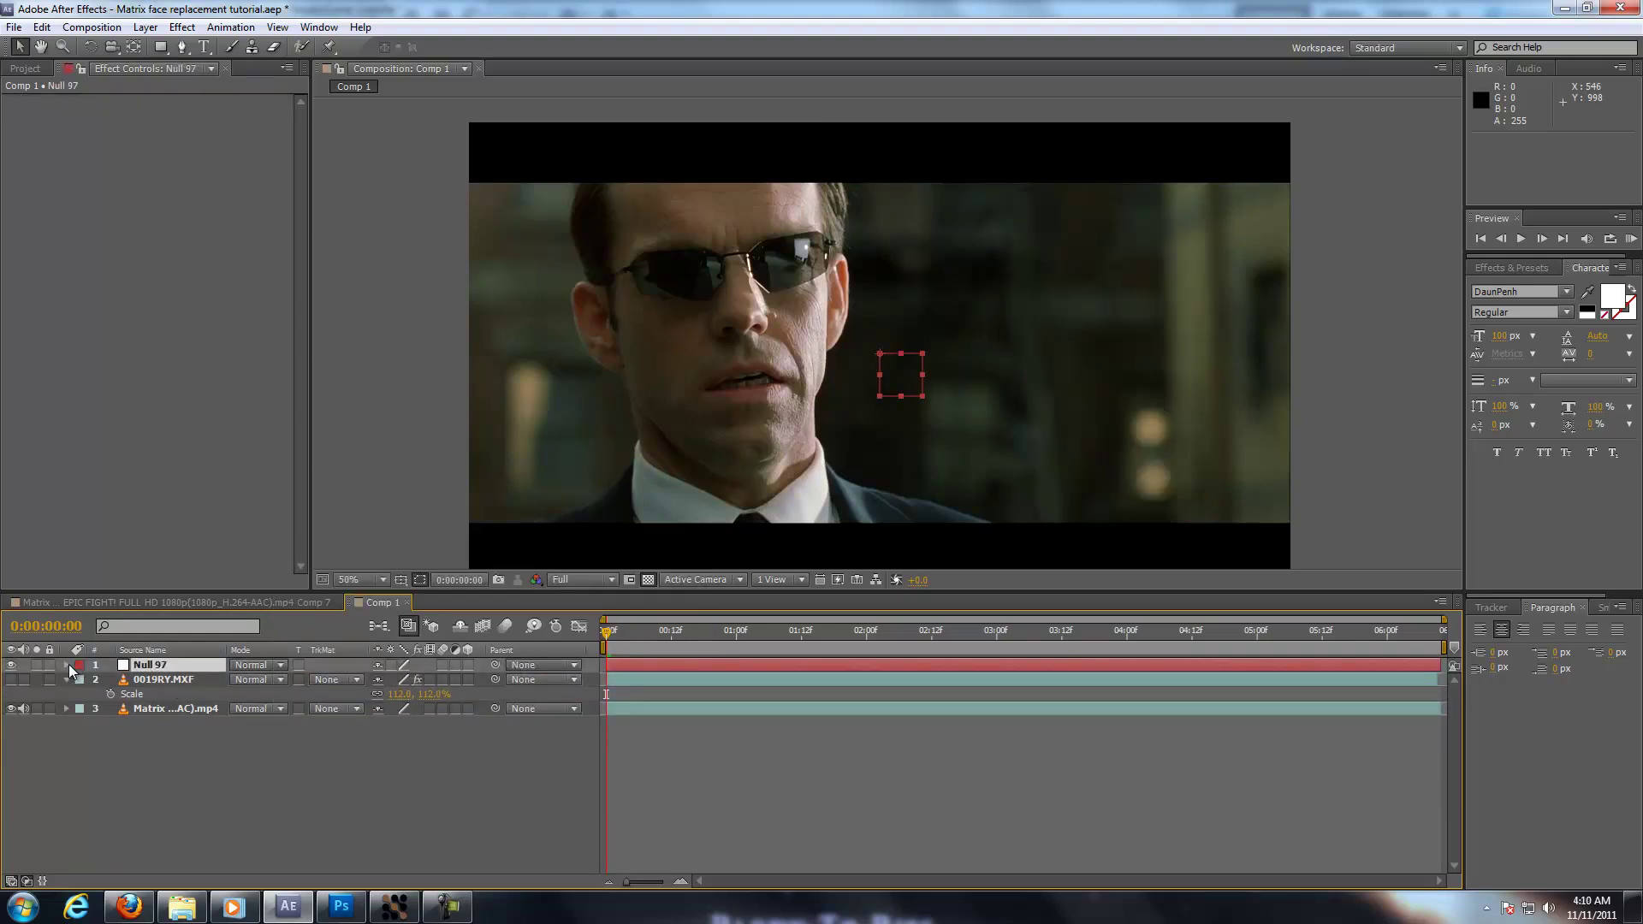
pyautogui.hotkey('ctrl', 'v')
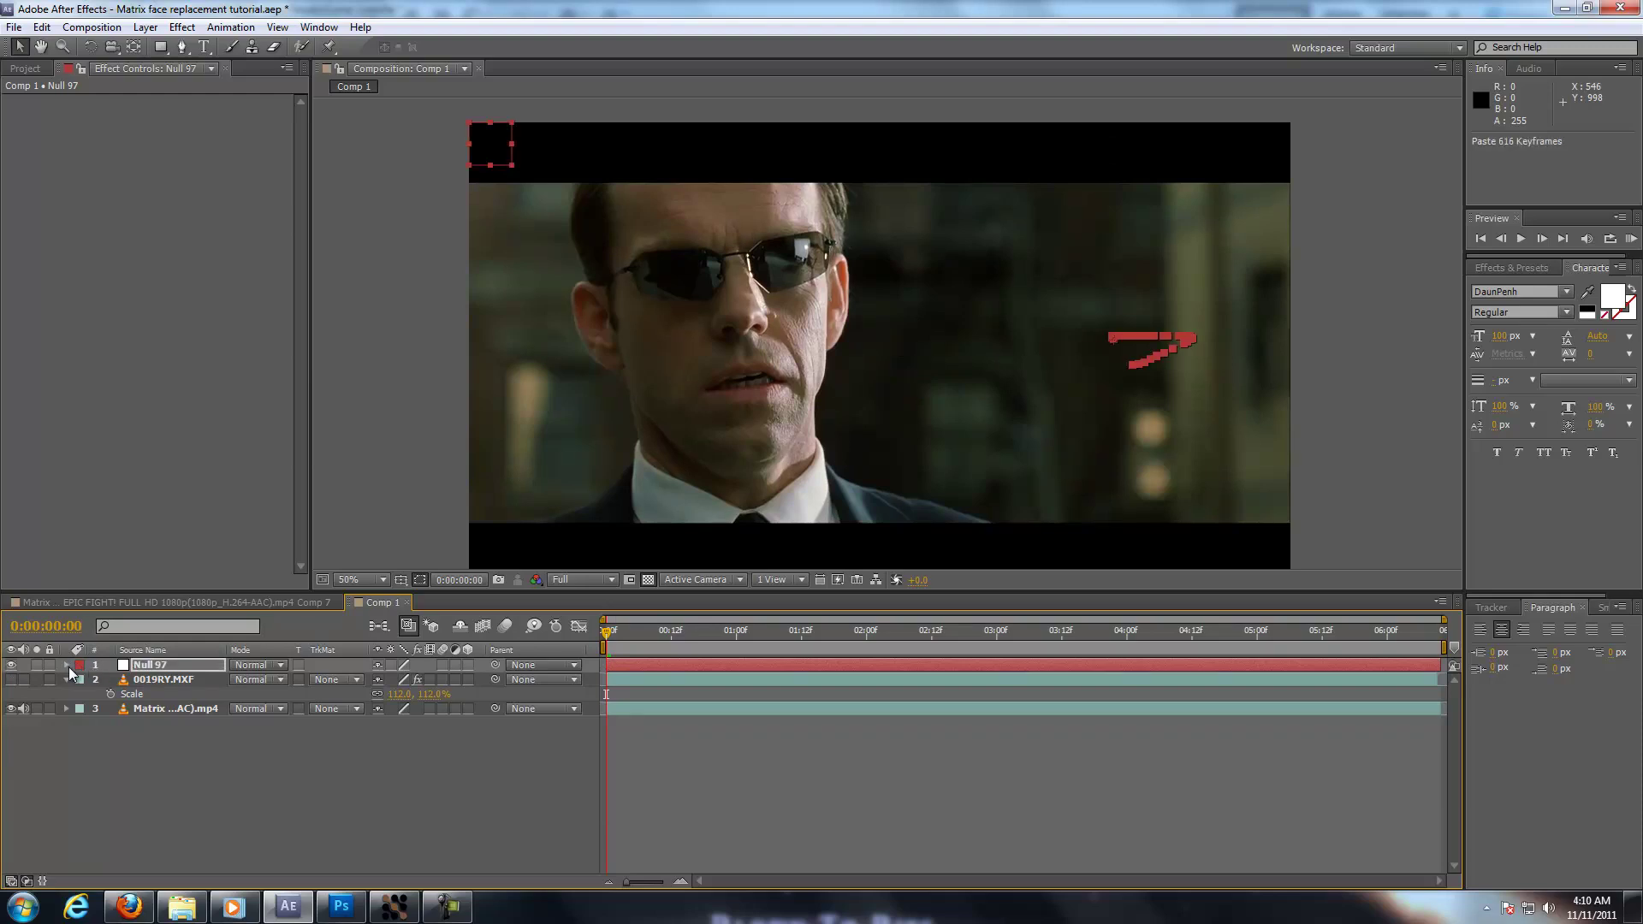
pyautogui.click(67, 665)
pyautogui.click(81, 680)
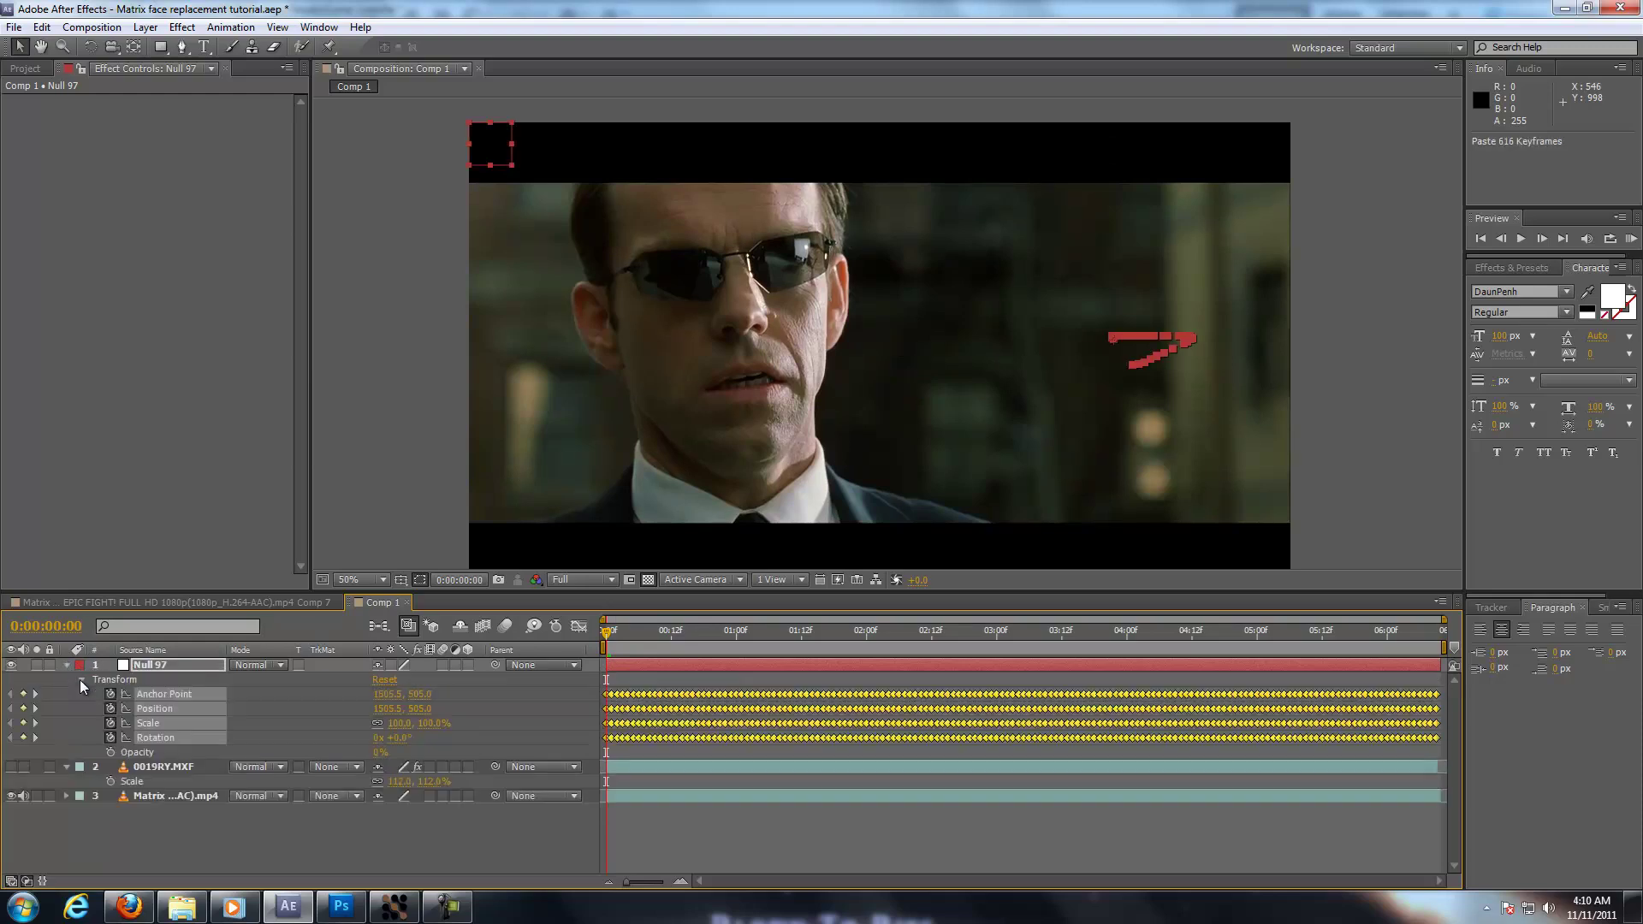
pyautogui.click(291, 720)
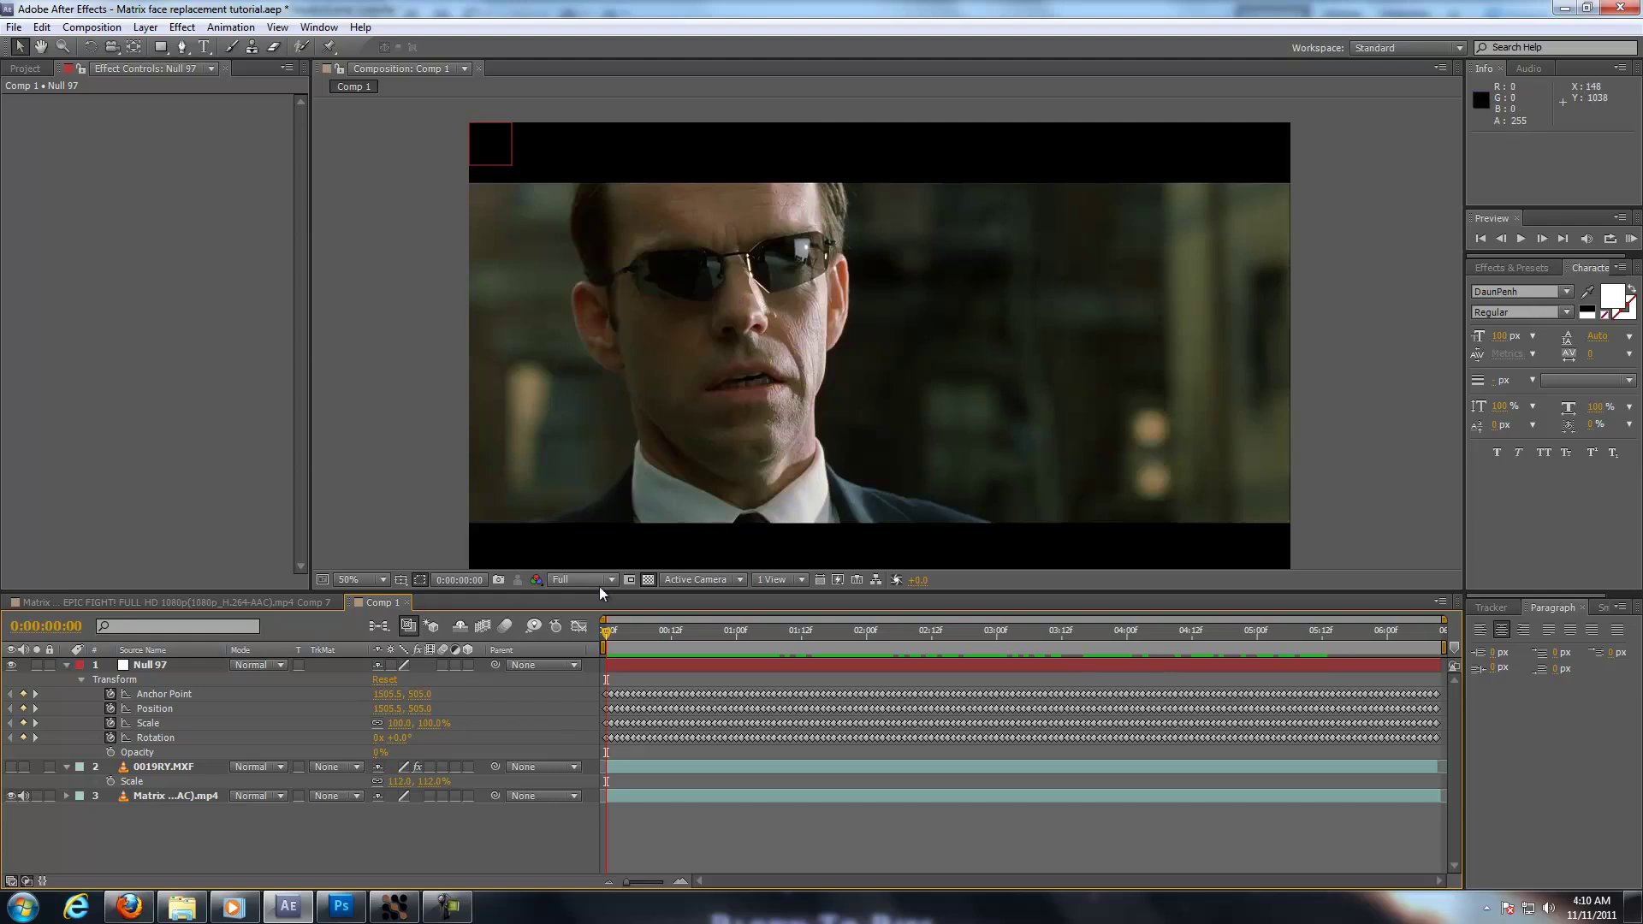
# - Toggle Layer 269 off and on in Photoshop to compare the two frames
pyautogui.click(352, 907)
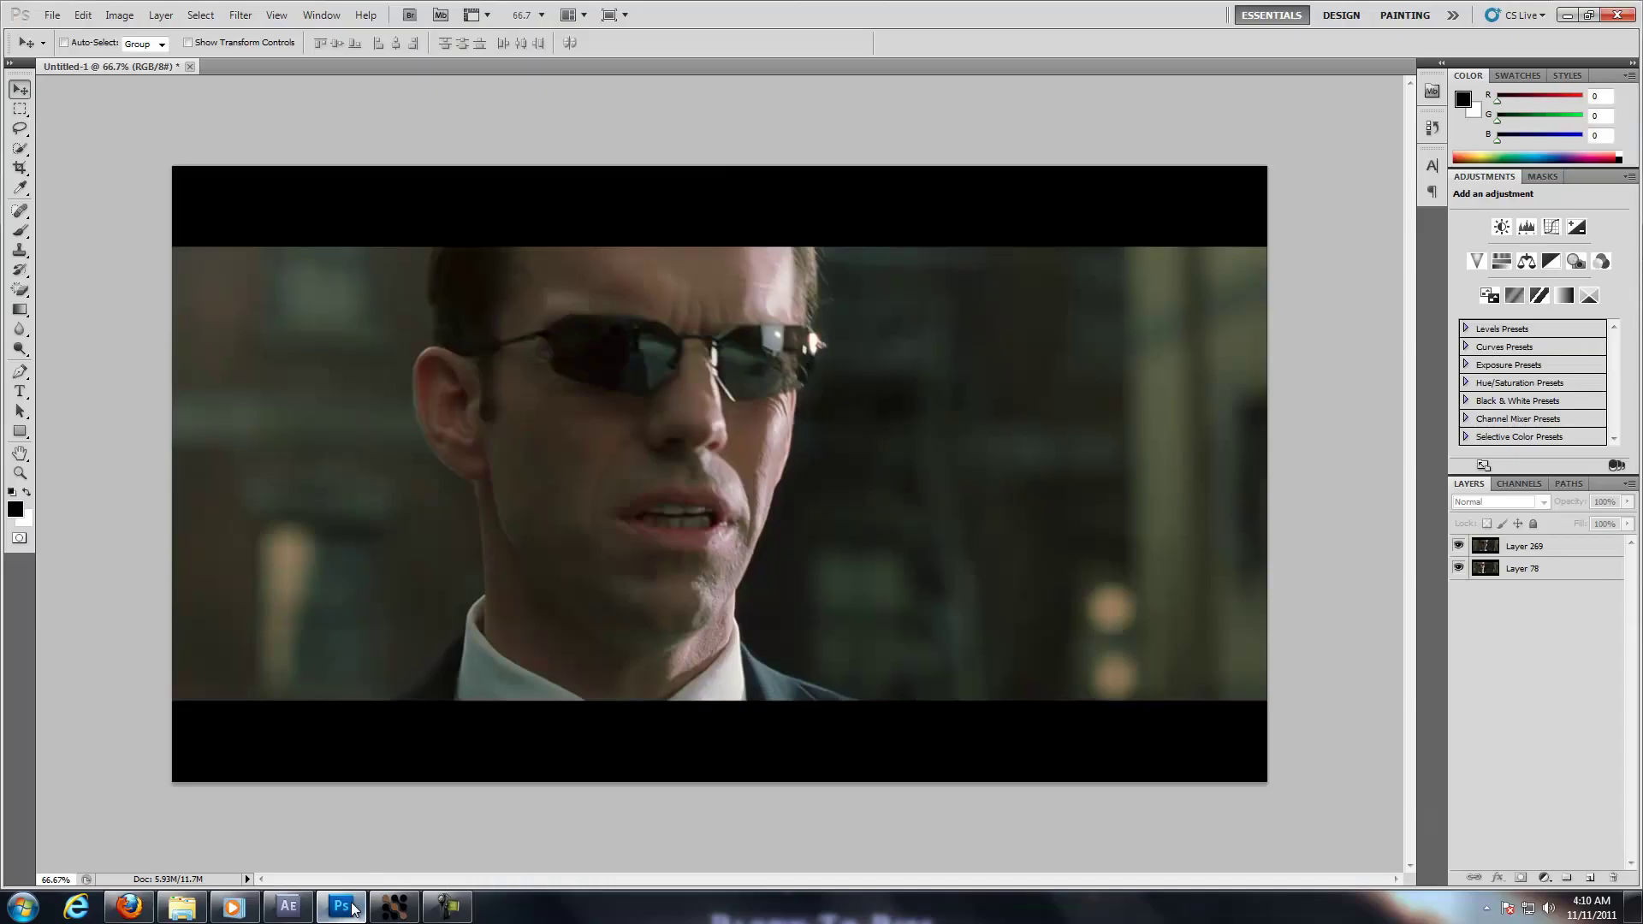
pyautogui.click(1458, 546)
pyautogui.click(1458, 546)
# - Import the Matrix clip's video frames to layers, then close the Untitled-2 document
pyautogui.click(53, 15)
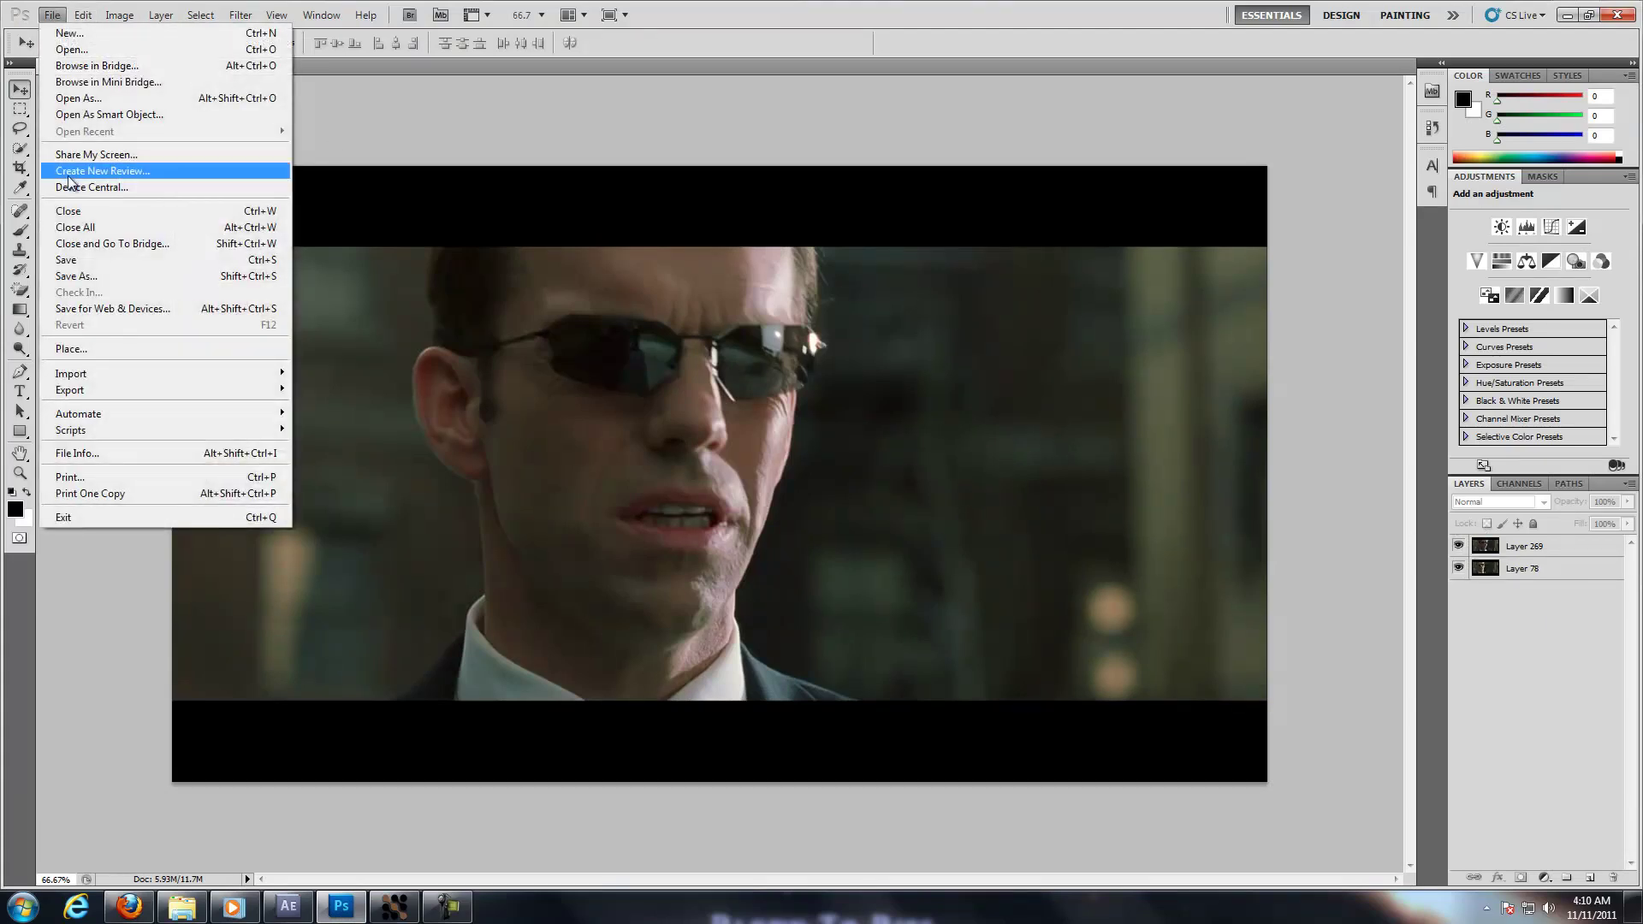
pyautogui.moveTo(141, 373)
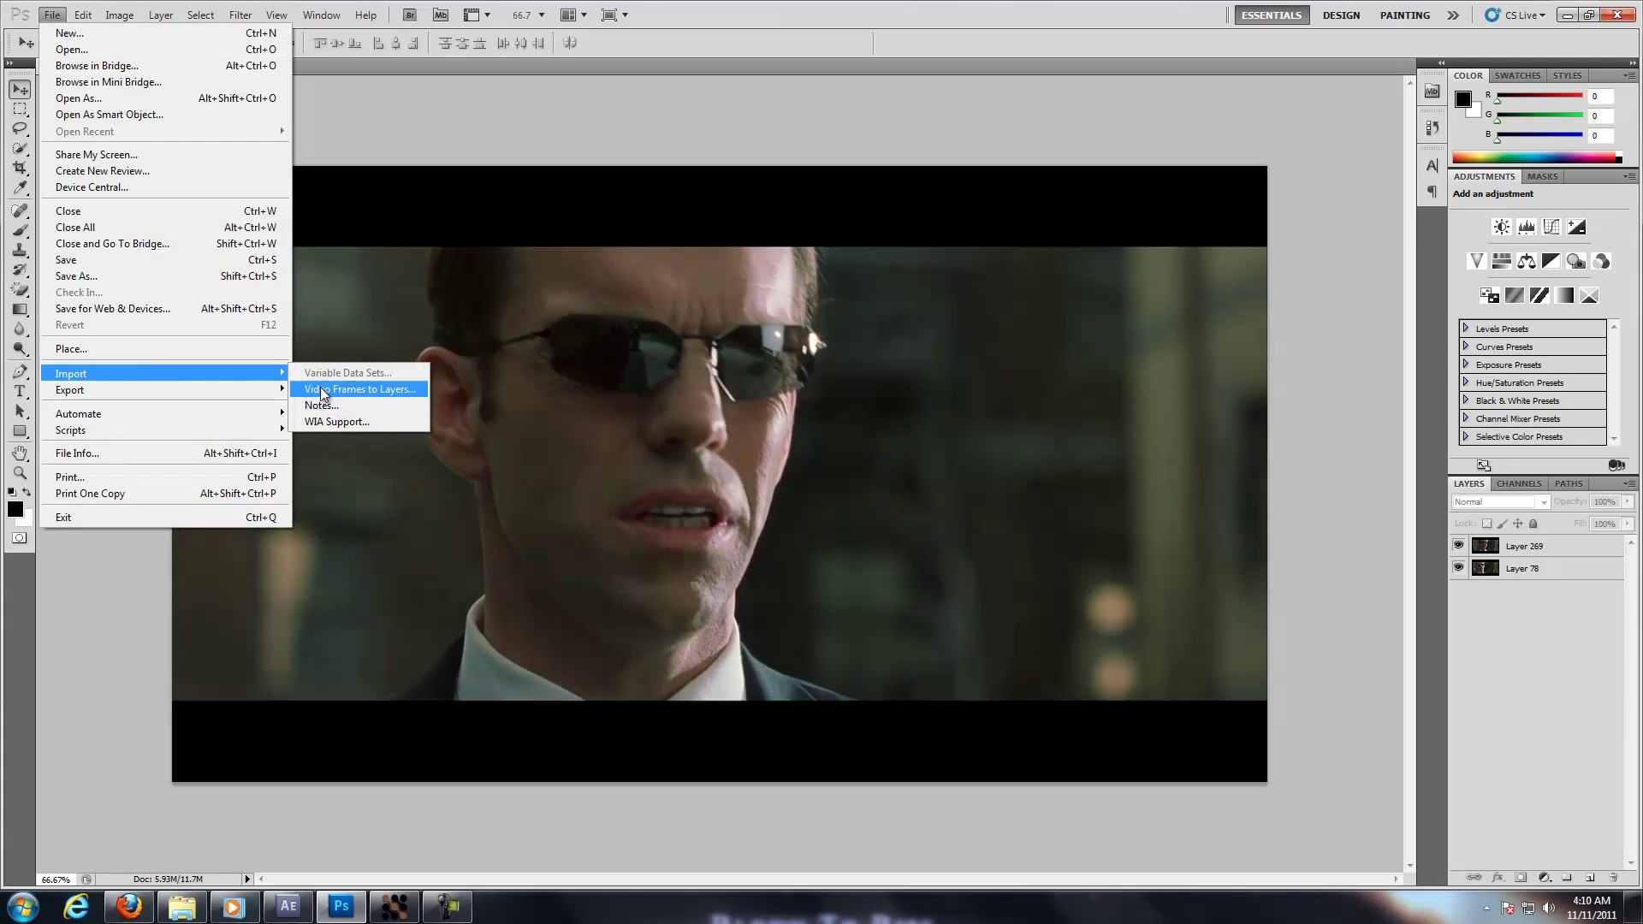
pyautogui.click(387, 390)
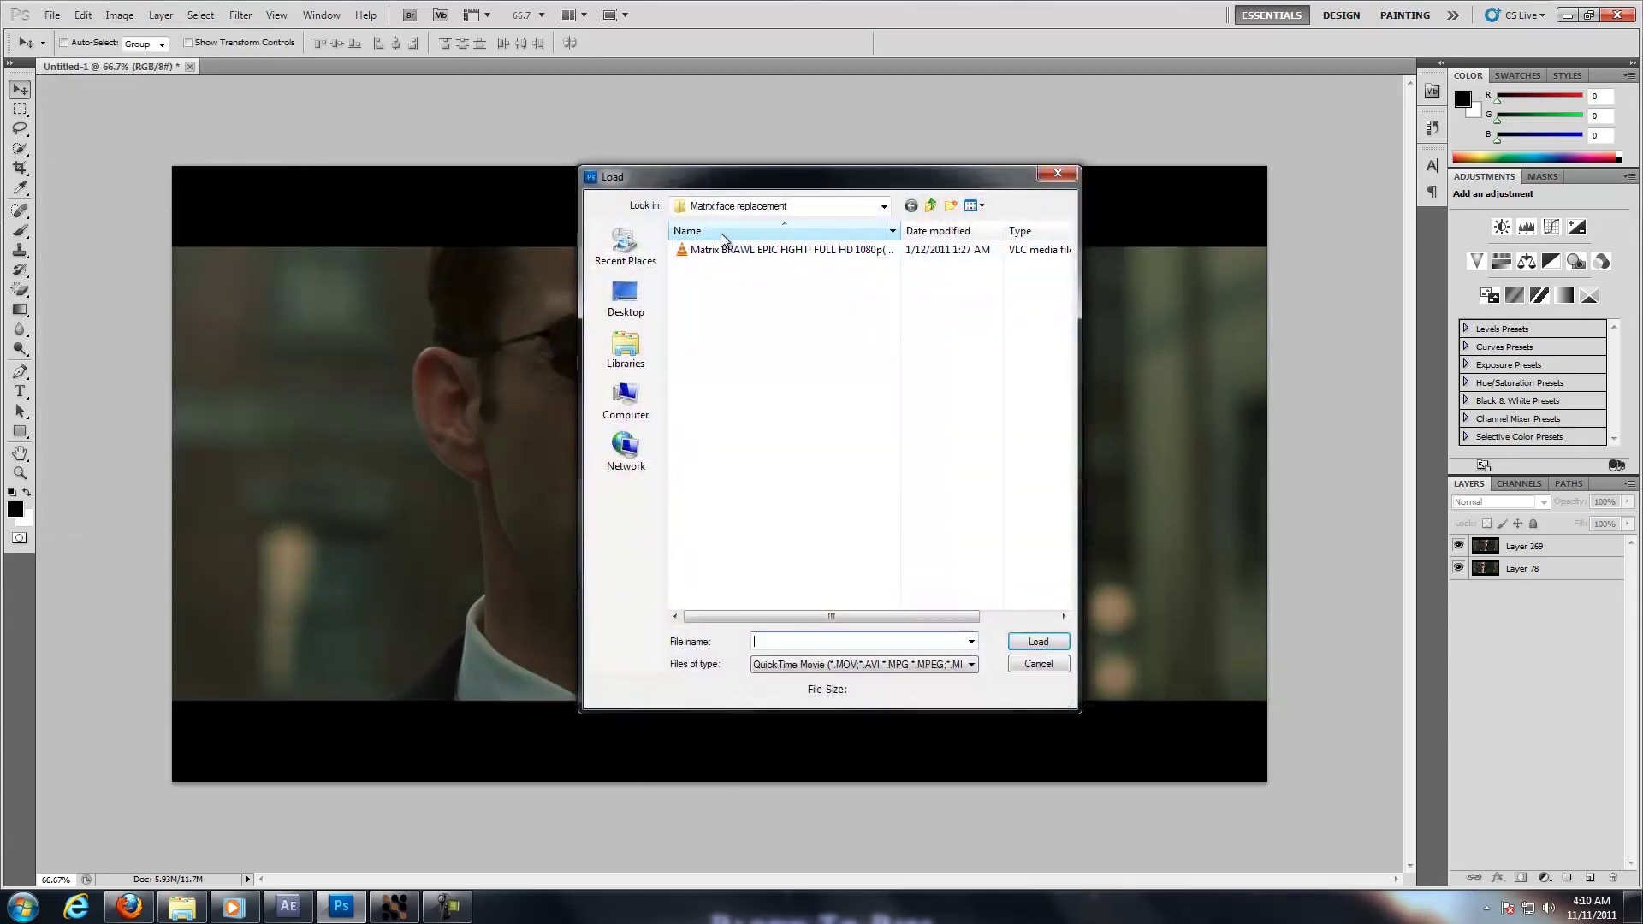
pyautogui.click(730, 252)
pyautogui.doubleClick(810, 250)
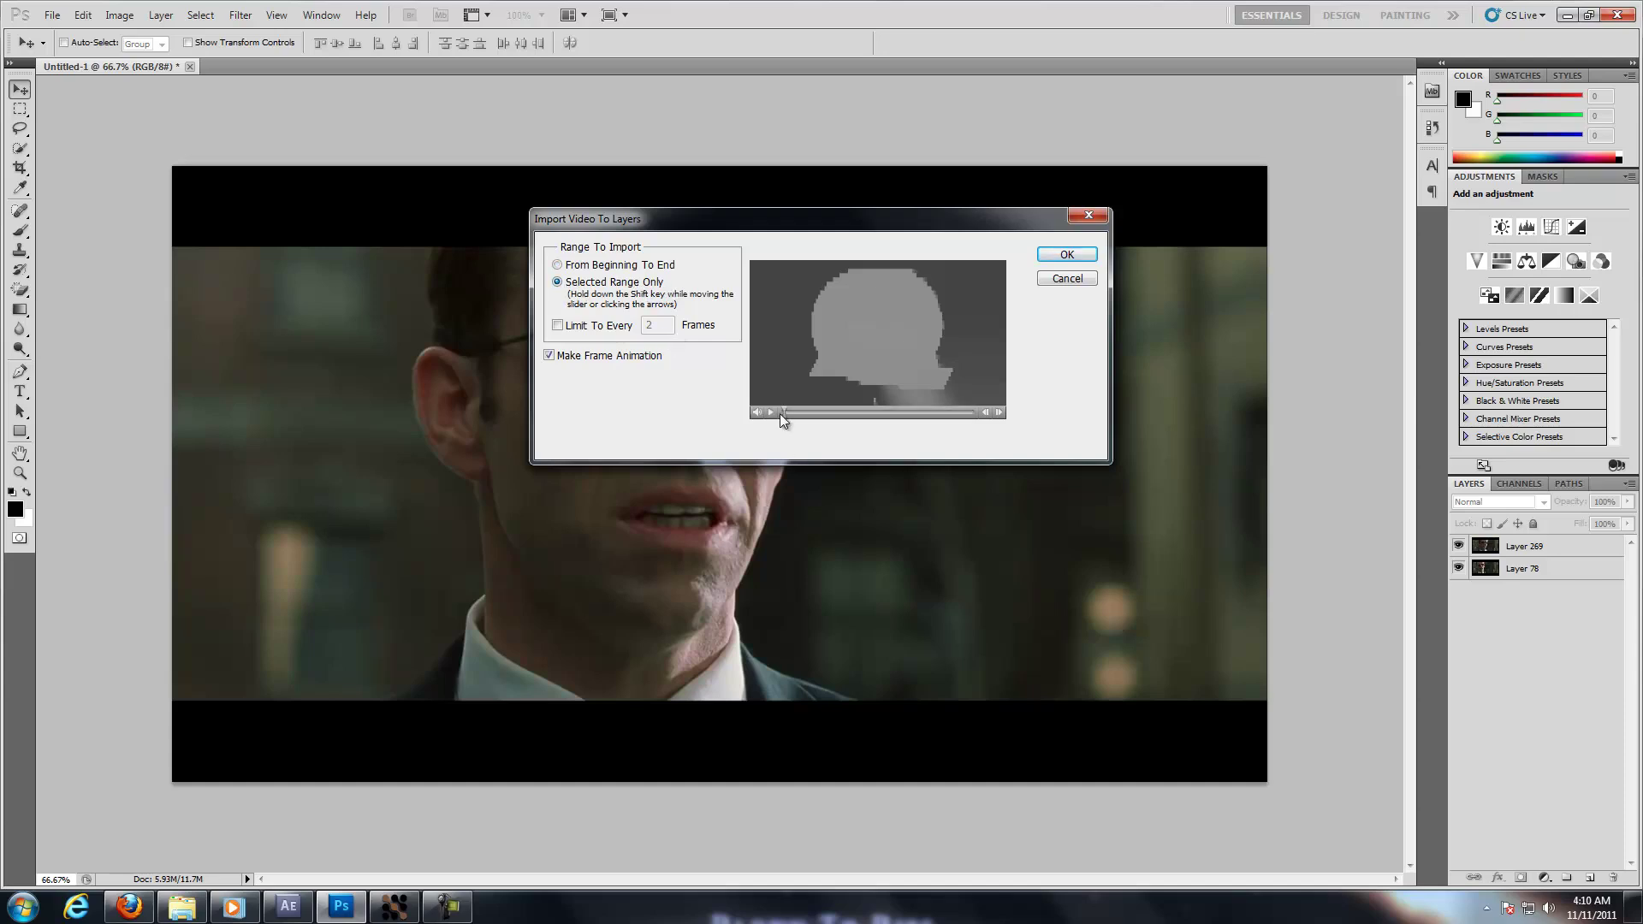
pyautogui.moveTo(784, 413); pyautogui.dragTo(803, 413)
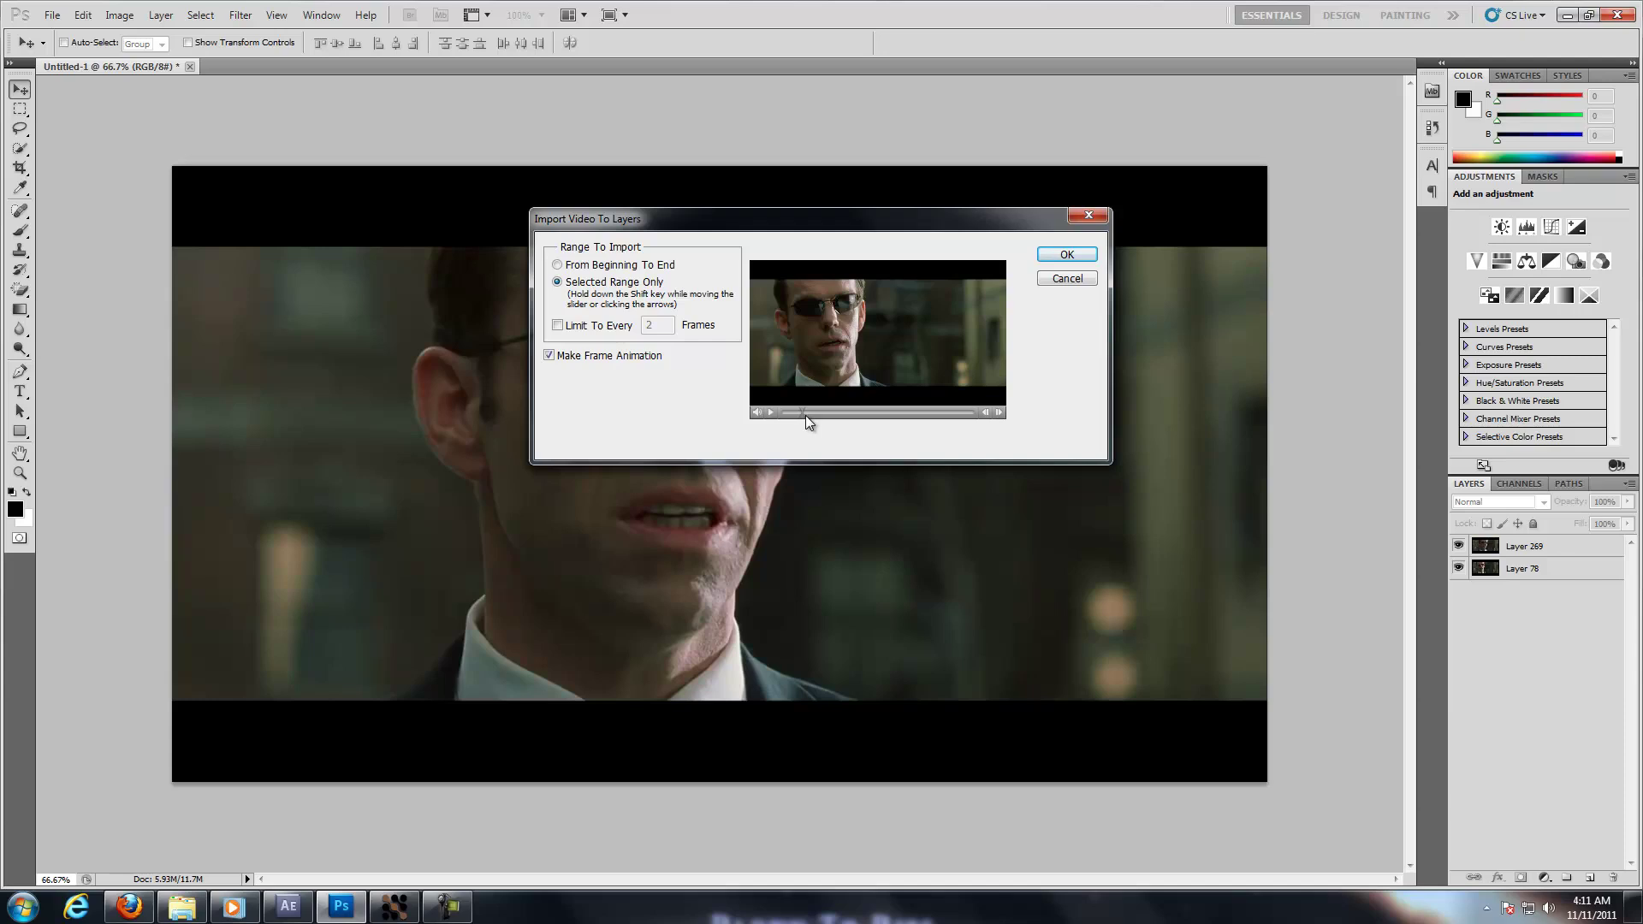
pyautogui.click(1064, 255)
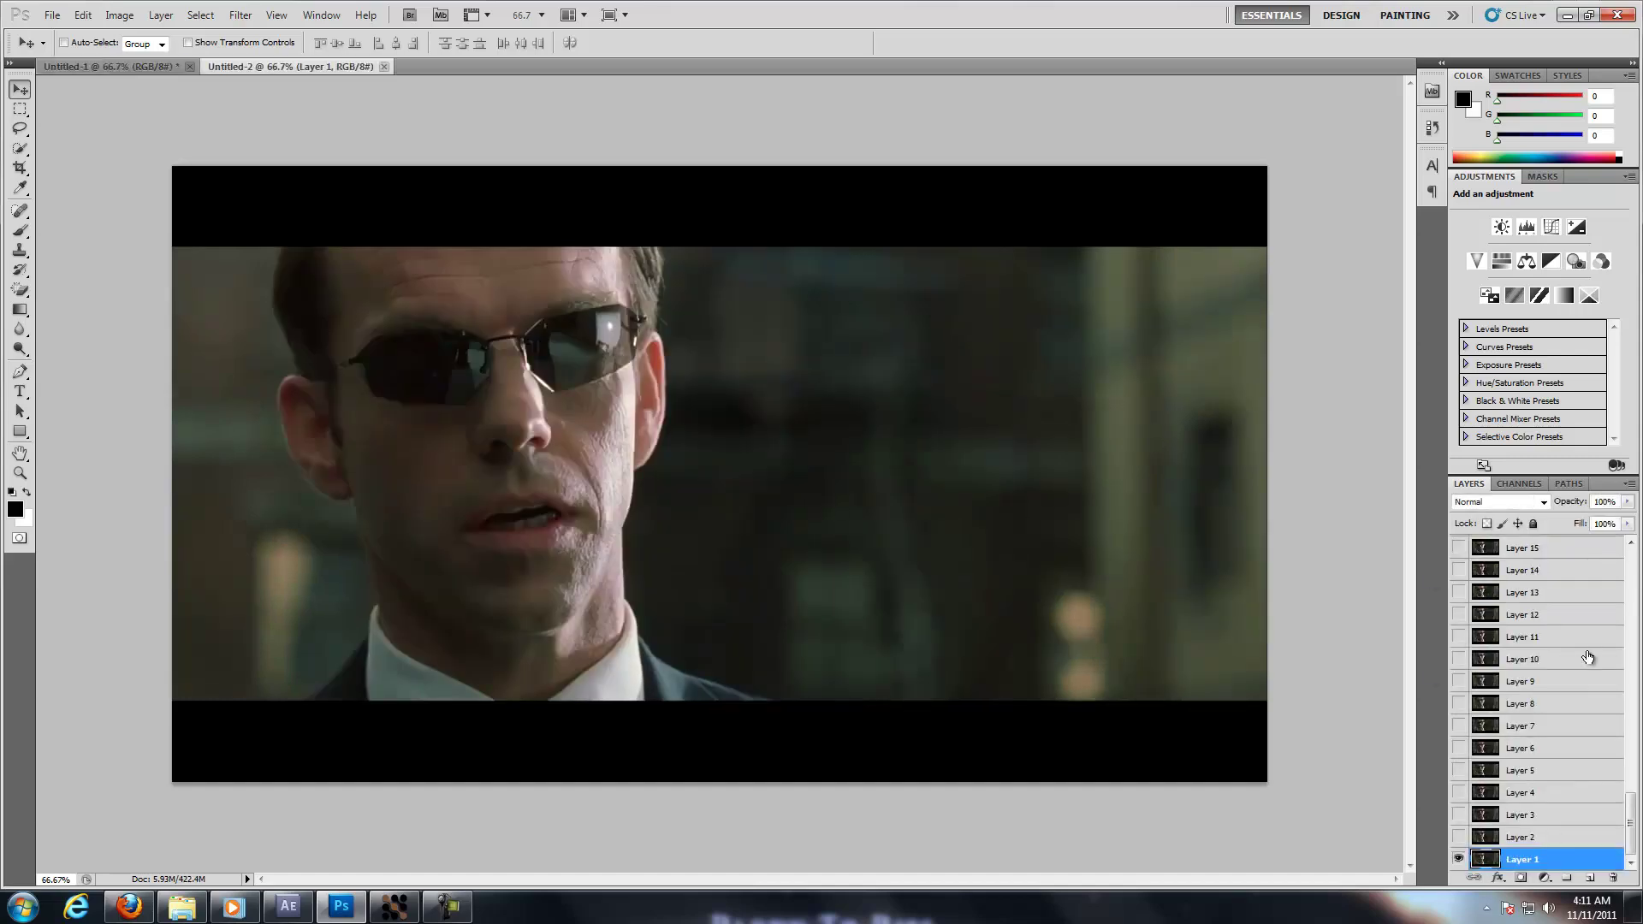
pyautogui.click(383, 67)
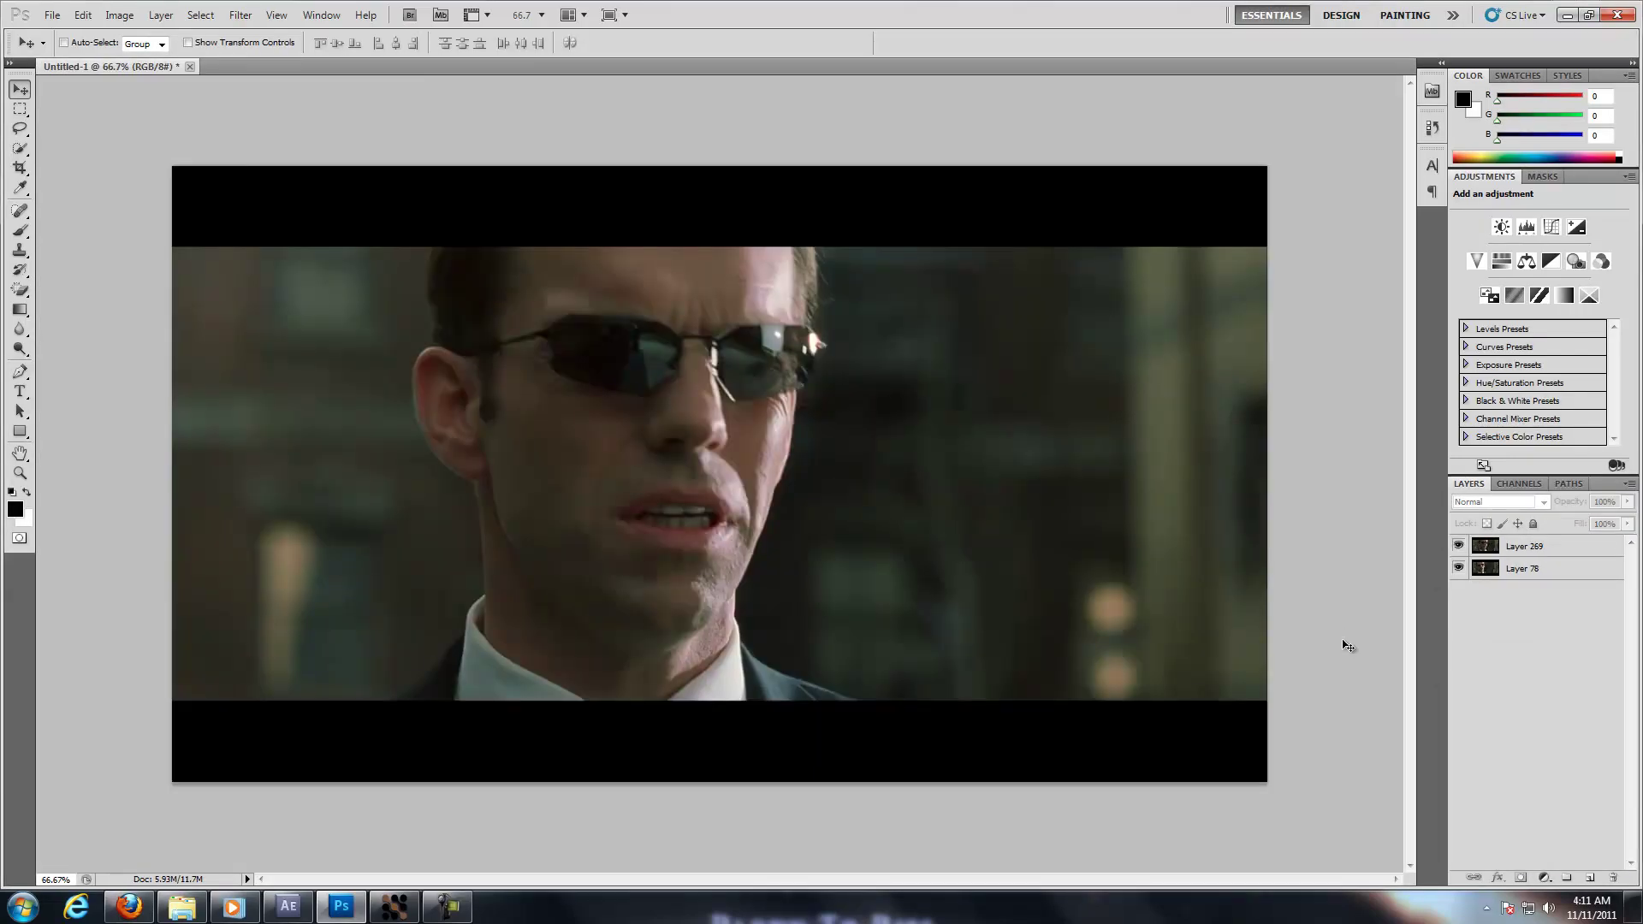
# - Hide Layer 269, activate Layer 78, and set the Clone Stamp brush to 170 px
pyautogui.click(1459, 547)
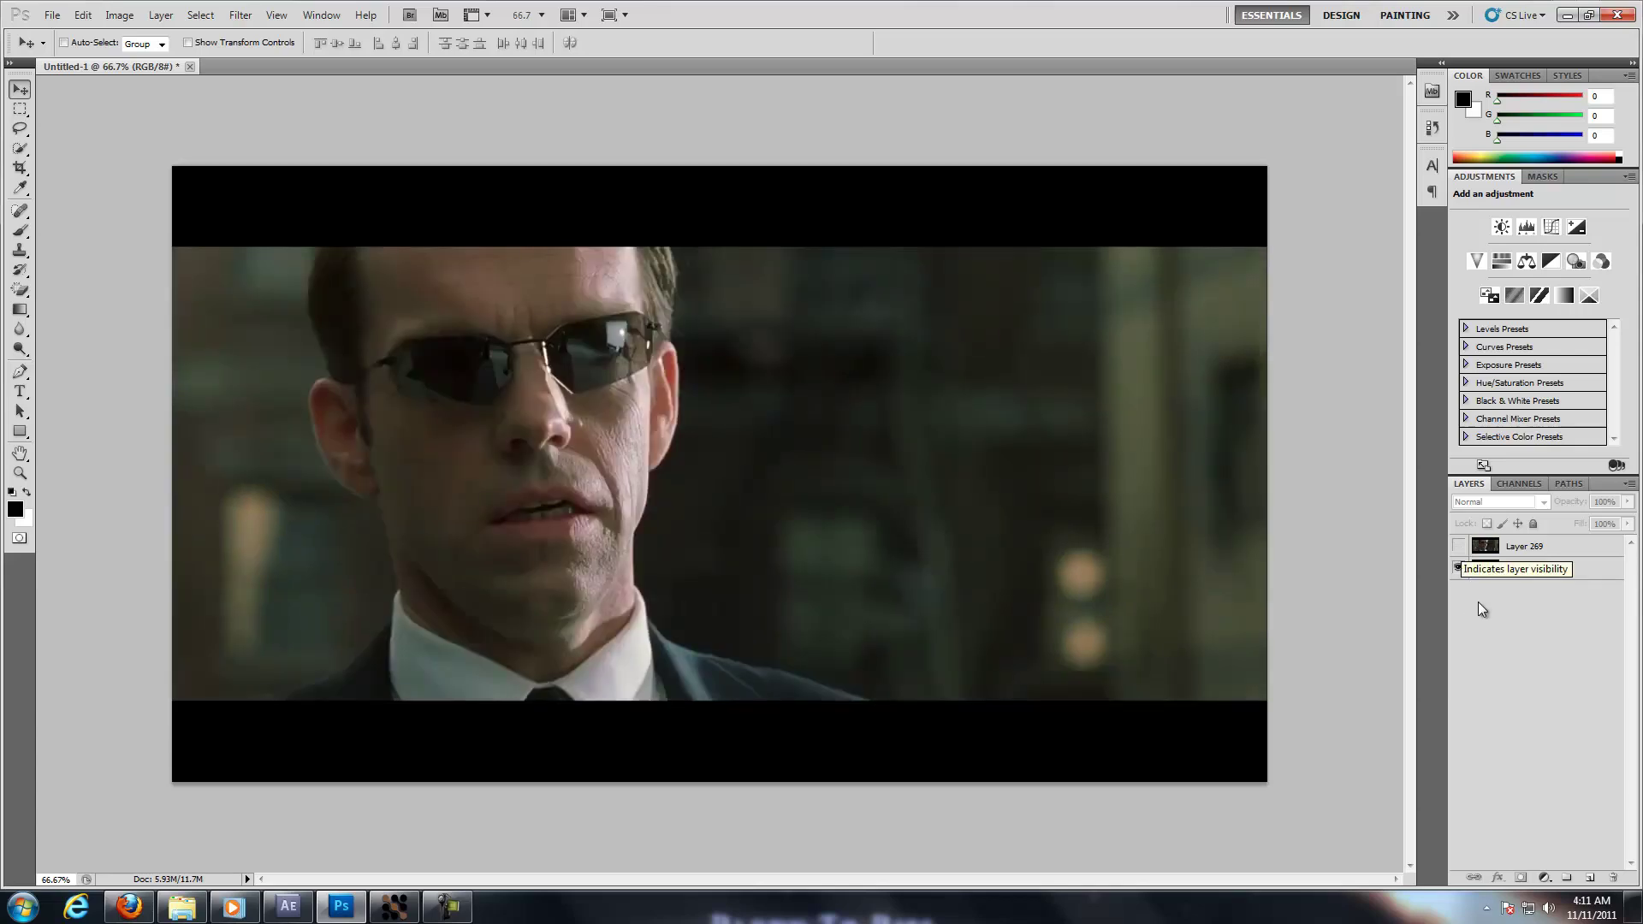
pyautogui.click(1515, 570)
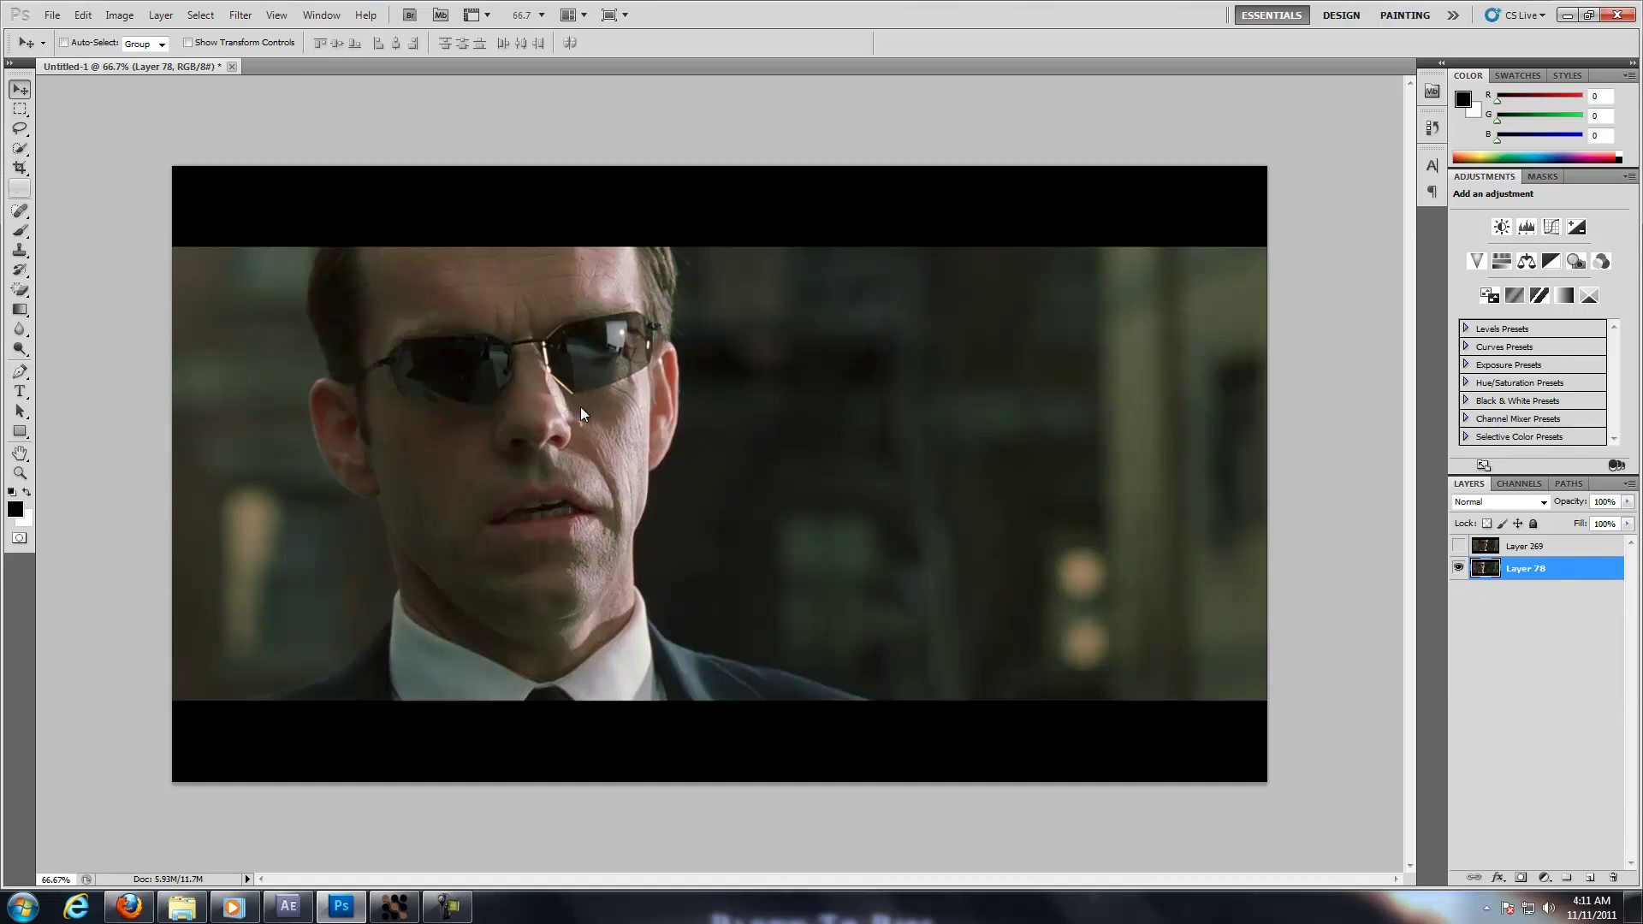
pyautogui.press('s')
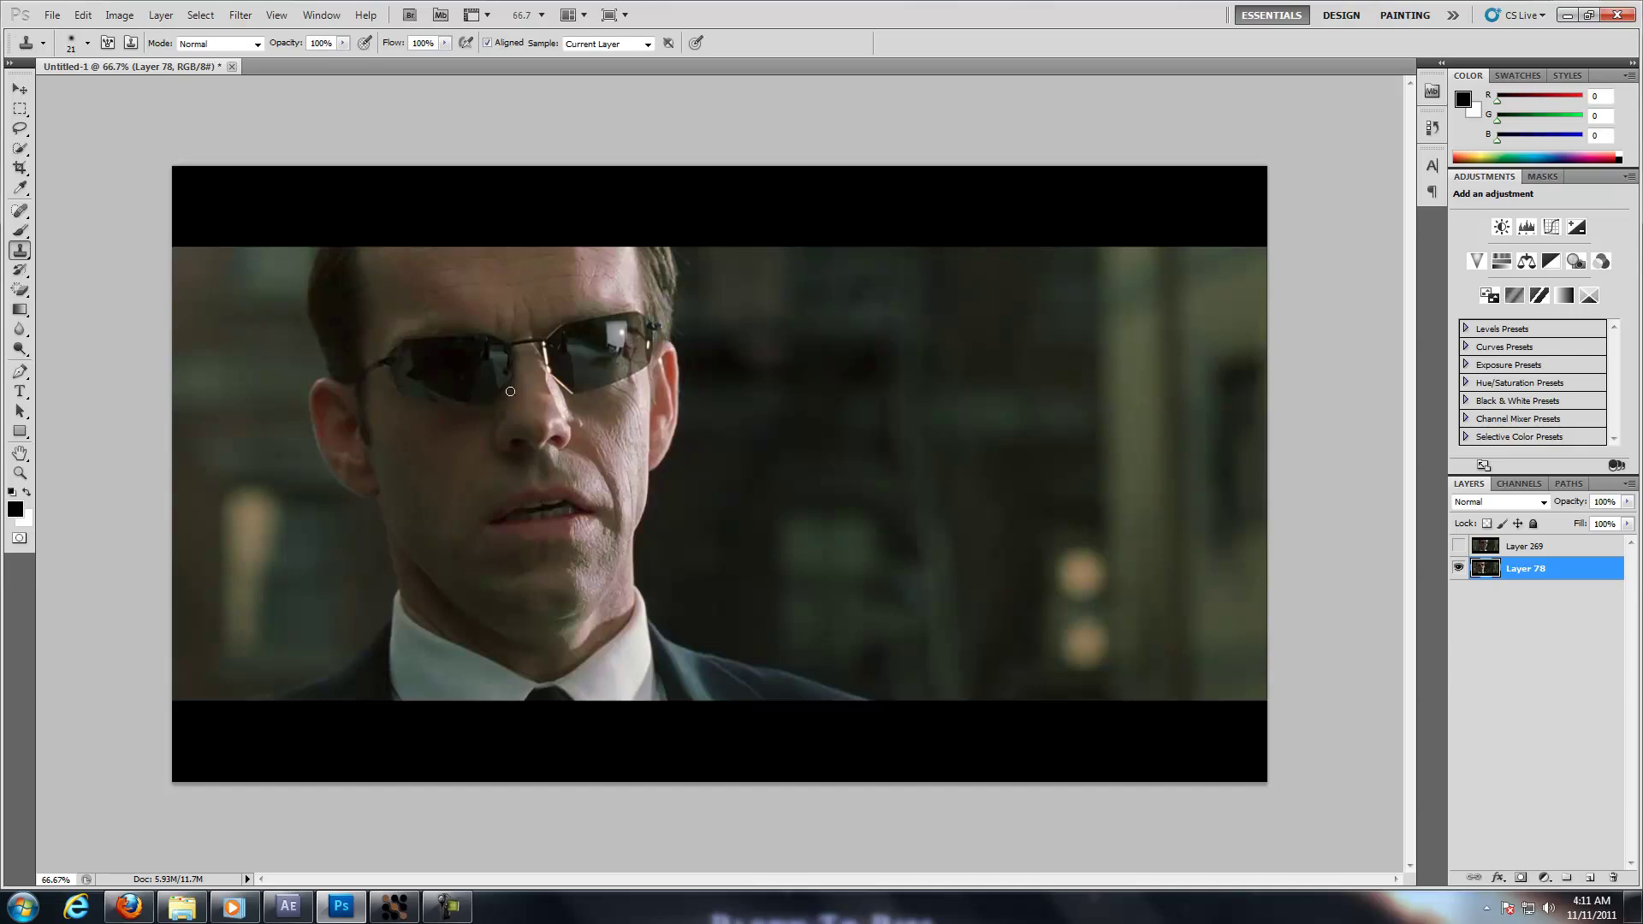
pyautogui.rightClick(621, 439)
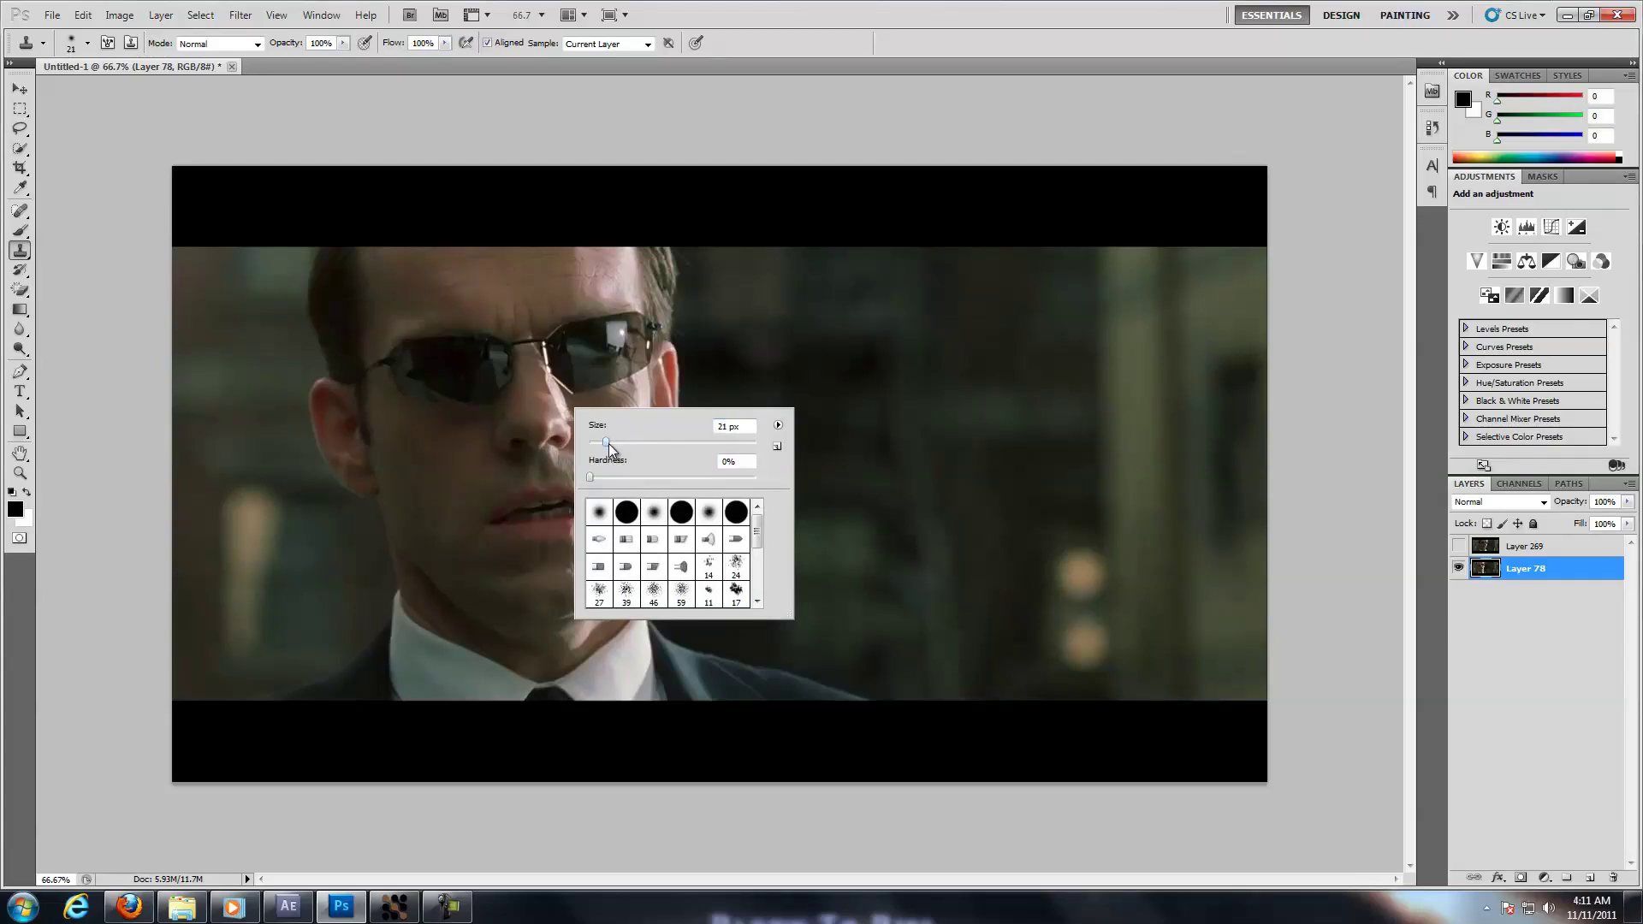
pyautogui.moveTo(609, 447); pyautogui.dragTo(706, 443)
pyautogui.press('Return')
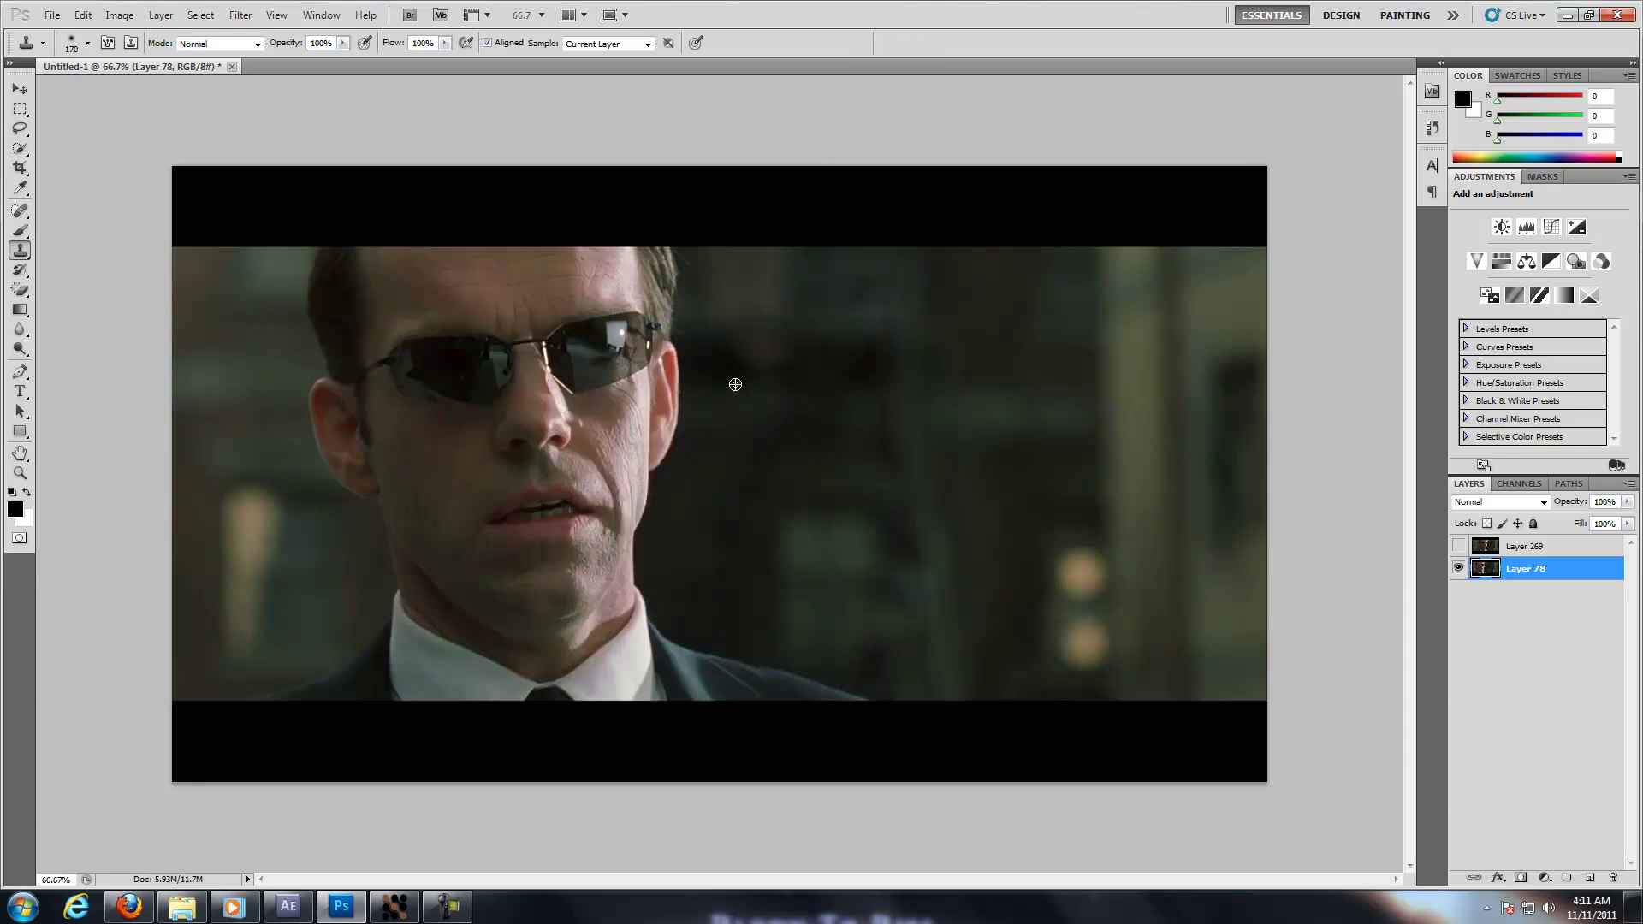
# - Clone background over Smith's hair, ear, cheek, chin, collar and sunglasses end
pyautogui.keyDown('alt'); pyautogui.click(757, 376); pyautogui.keyUp('alt')
pyautogui.moveTo(670, 359)
pyautogui.mouseDown()
pyautogui.moveTo(680, 261)
pyautogui.moveTo(656, 537)
pyautogui.moveTo(641, 385)
pyautogui.mouseUp()
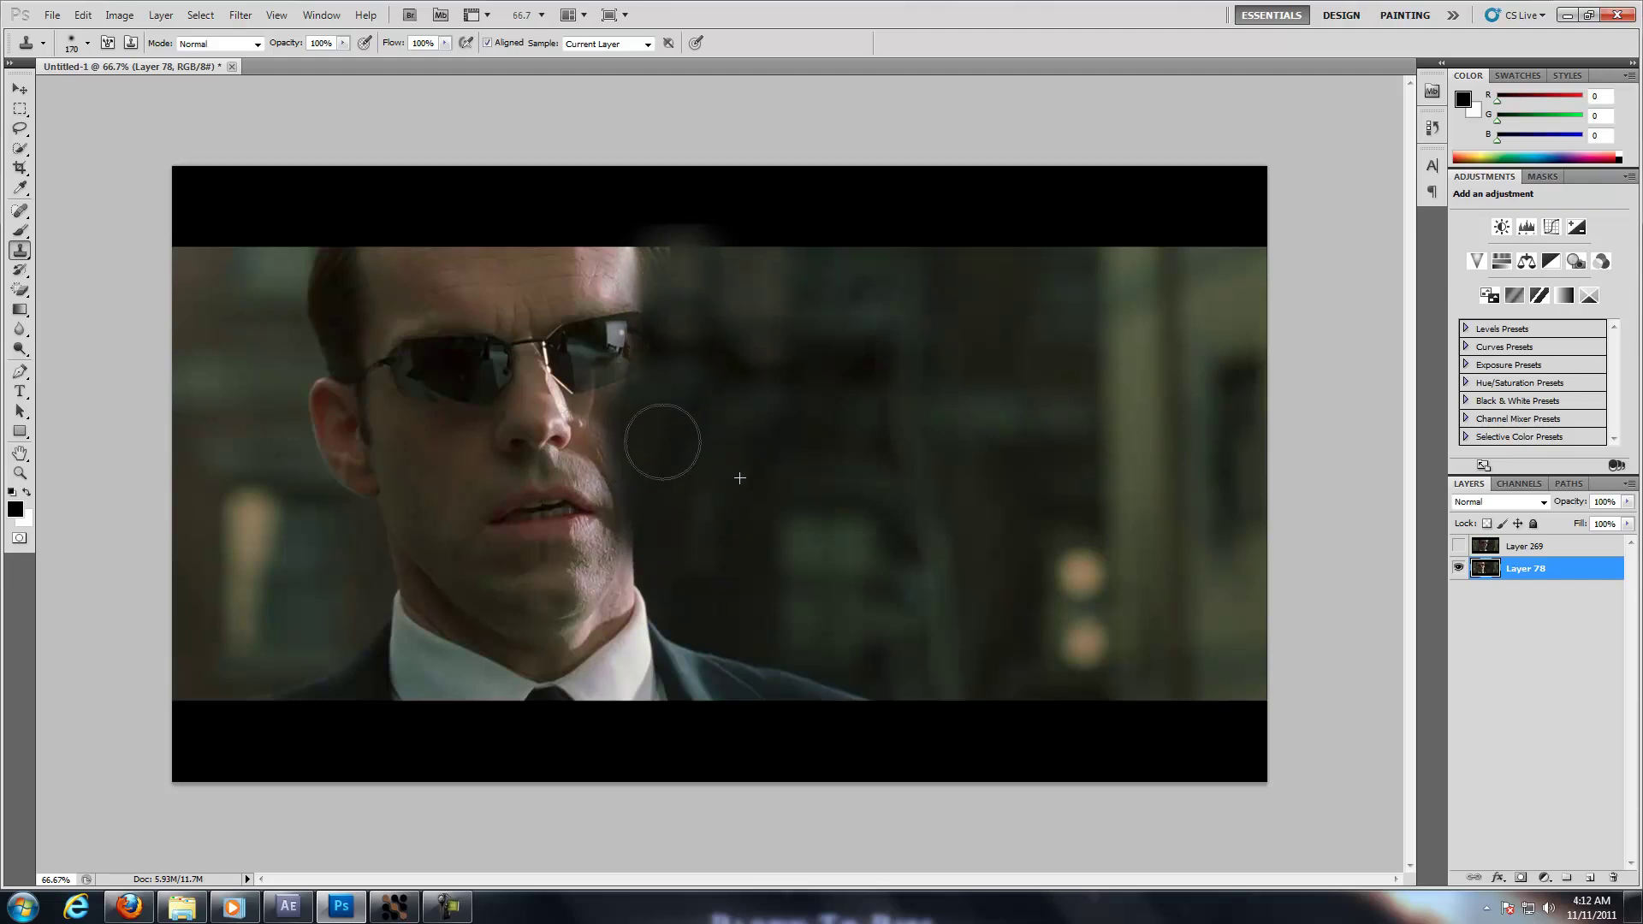
pyautogui.moveTo(650, 442)
pyautogui.mouseDown()
pyautogui.moveTo(639, 332)
pyautogui.moveTo(659, 267)
pyautogui.moveTo(664, 348)
pyautogui.mouseUp()
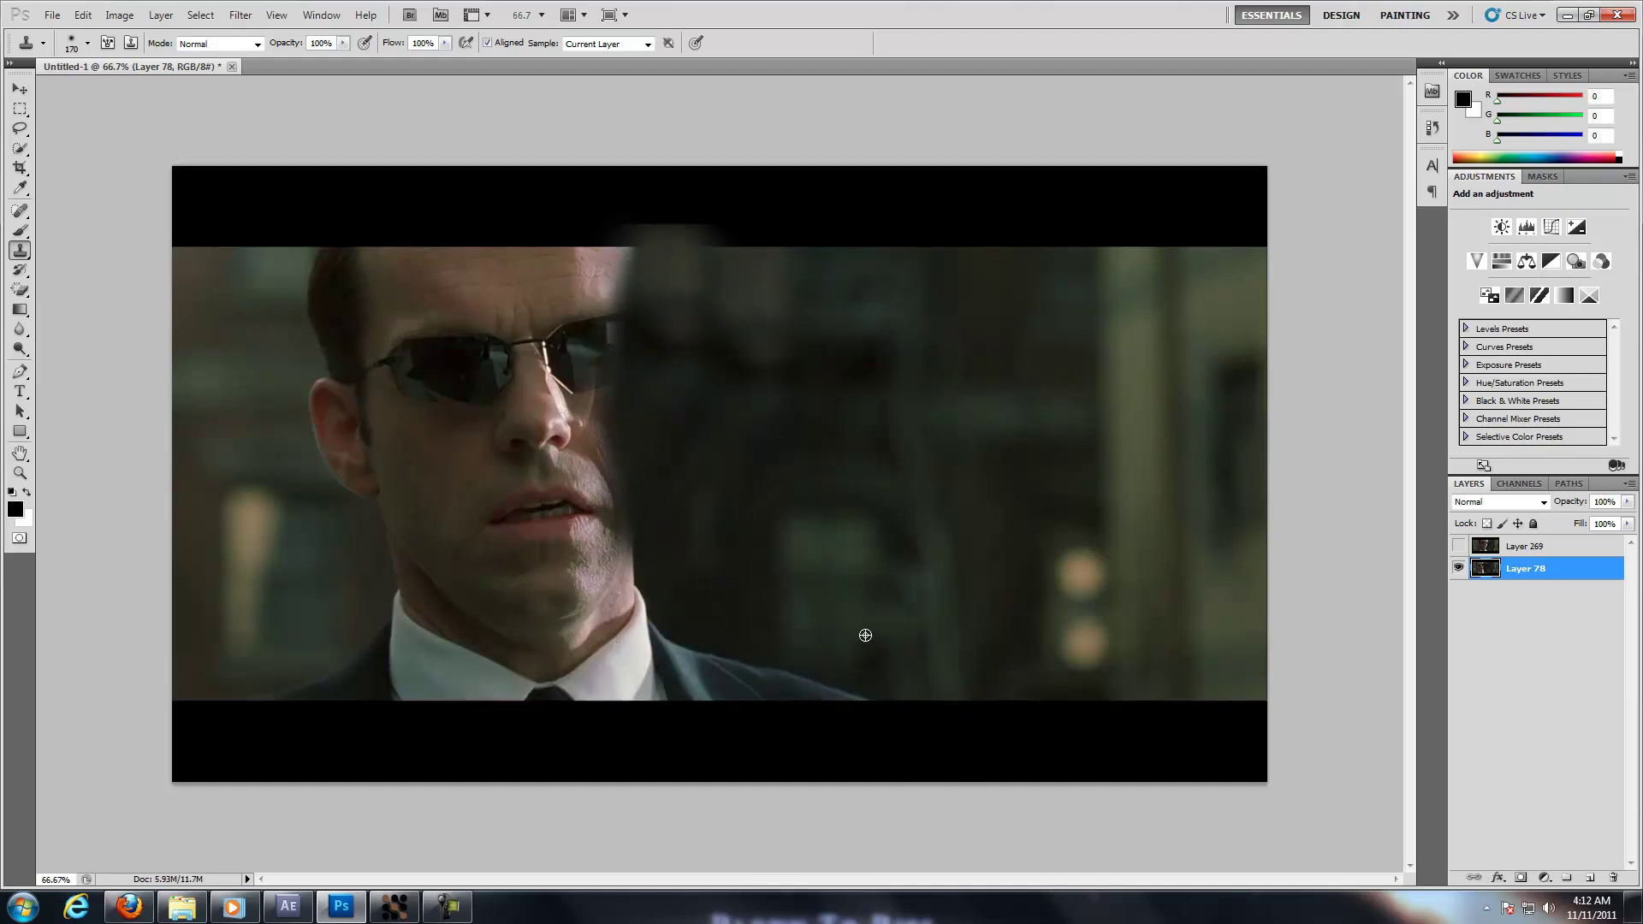
pyautogui.moveTo(862, 630); pyautogui.dragTo(655, 437)
pyautogui.moveTo(230, 302)
pyautogui.mouseDown()
pyautogui.moveTo(356, 509)
pyautogui.moveTo(335, 441)
pyautogui.moveTo(336, 615)
pyautogui.moveTo(277, 683)
pyautogui.moveTo(391, 567)
pyautogui.mouseUp()
pyautogui.moveTo(352, 433)
pyautogui.mouseDown()
pyautogui.moveTo(376, 392)
pyautogui.moveTo(356, 363)
pyautogui.mouseUp()
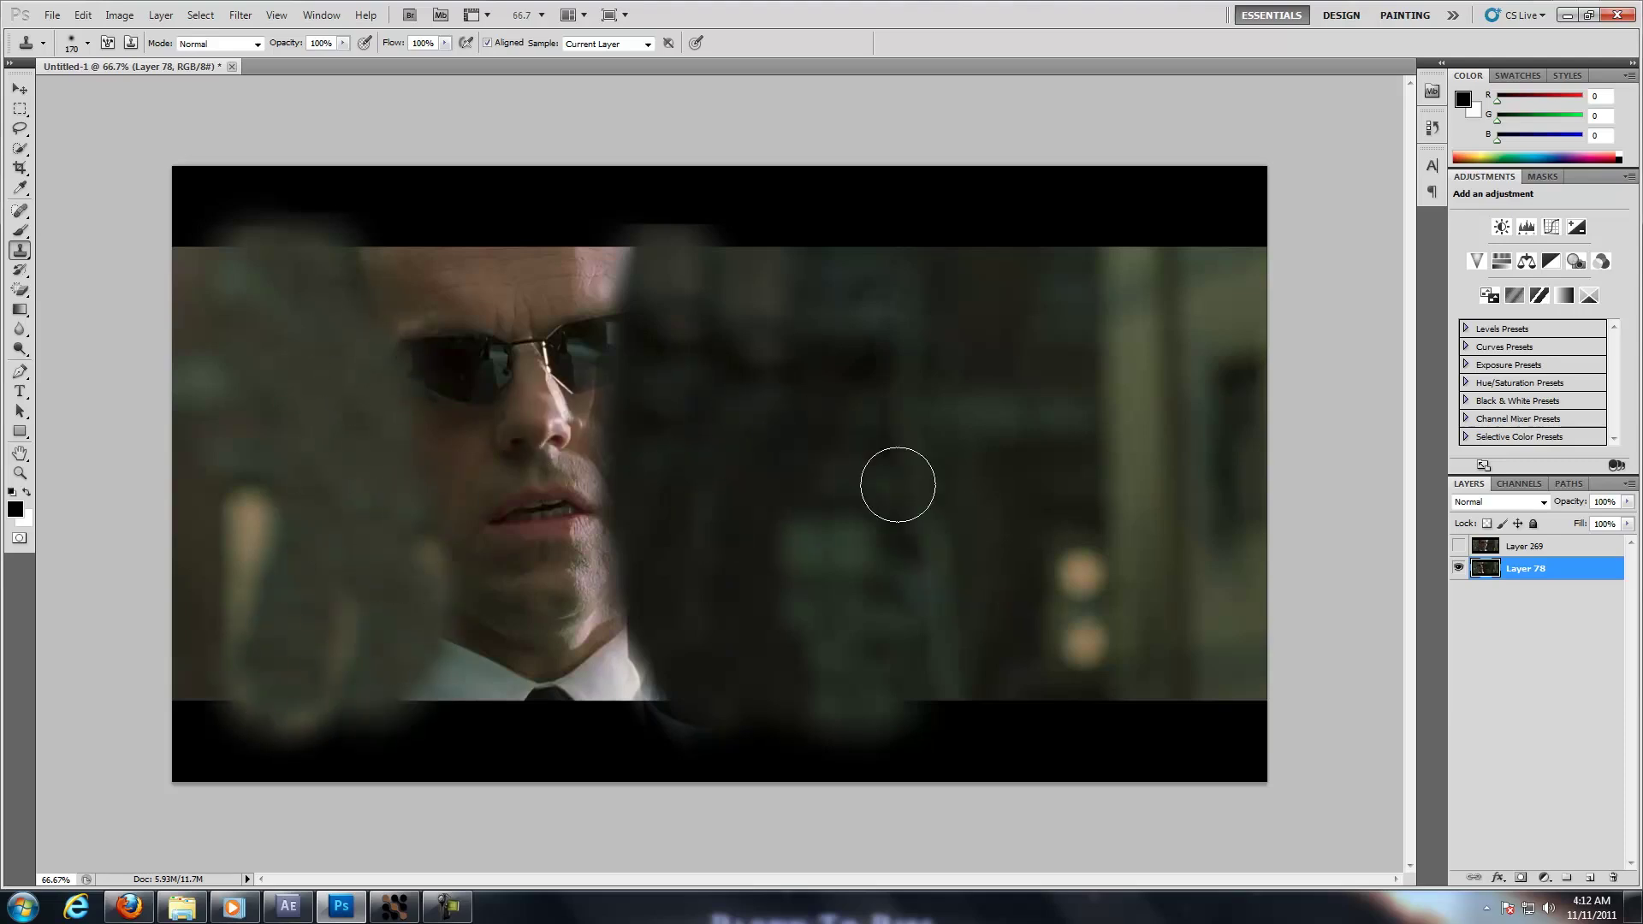
# - Delete Layer 269 and clone away the left lens and chin blob, undoing and redoing strokes
pyautogui.moveTo(1556, 547)
pyautogui.mouseDown()
pyautogui.moveTo(1593, 855)
pyautogui.moveTo(1614, 881)
pyautogui.mouseUp()
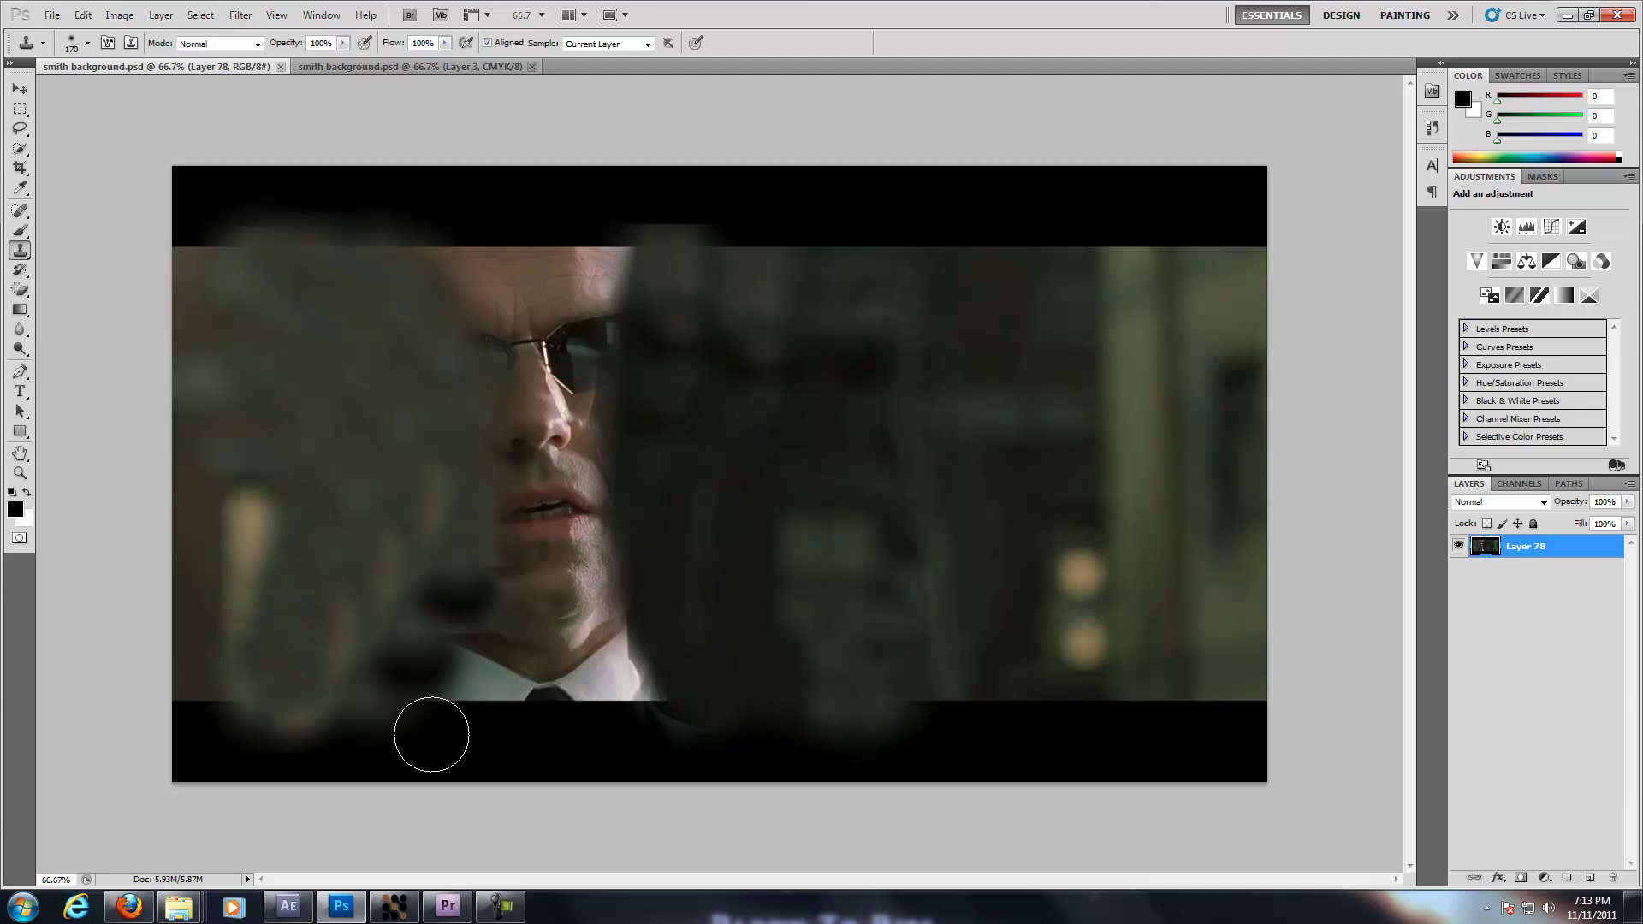
pyautogui.moveTo(501, 351)
pyautogui.mouseDown()
pyautogui.moveTo(544, 377)
pyautogui.moveTo(522, 394)
pyautogui.mouseUp()
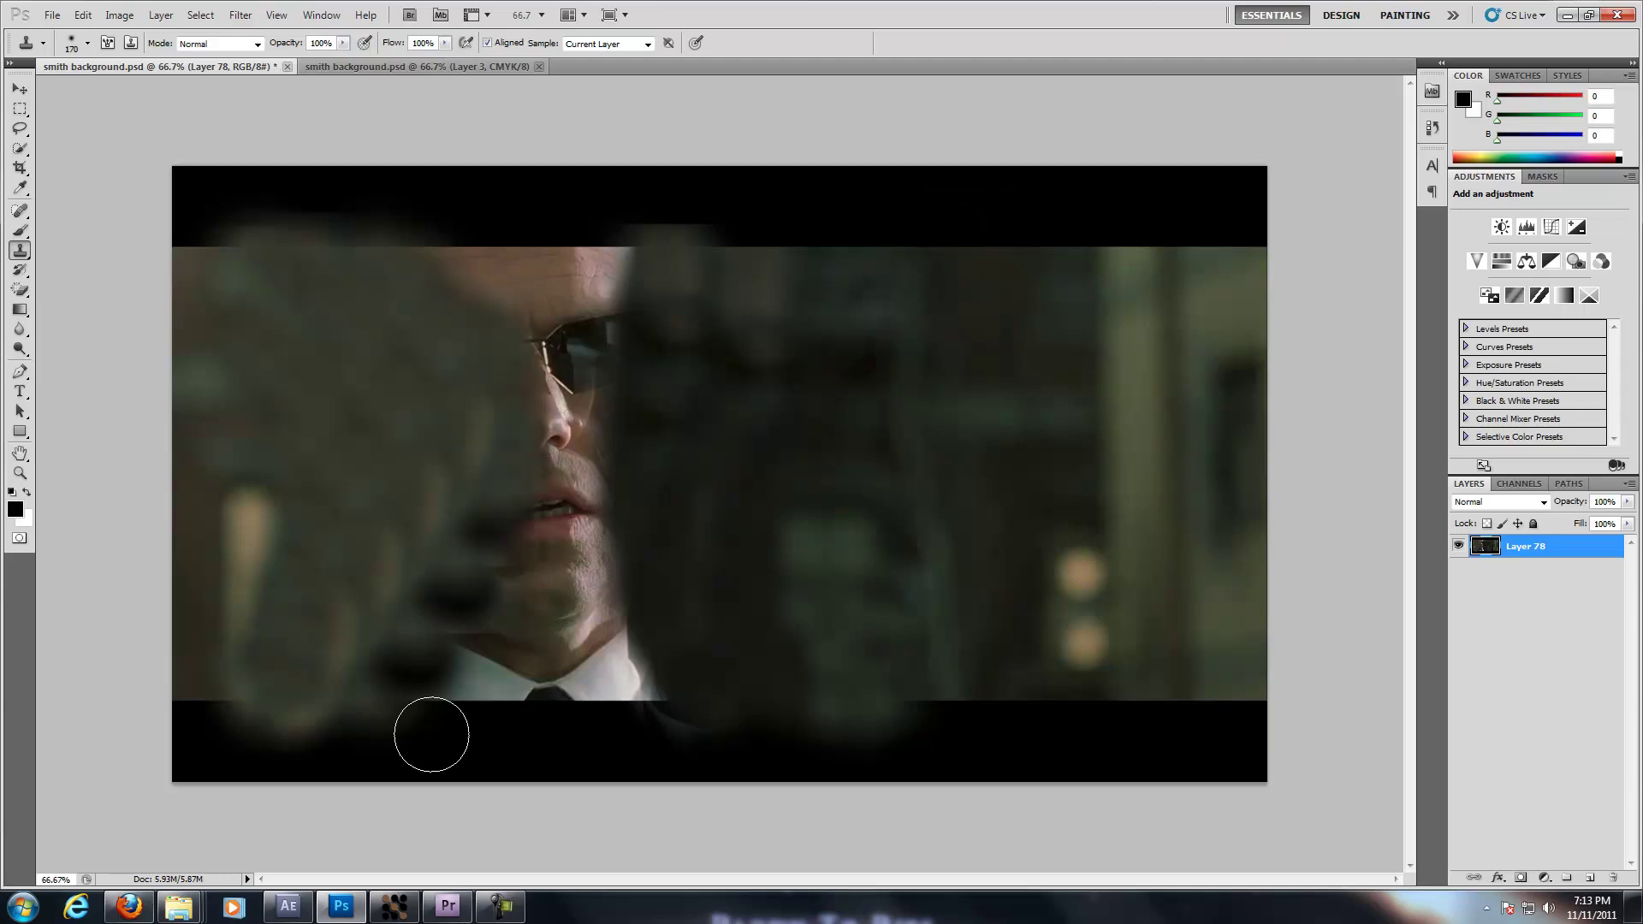
pyautogui.moveTo(453, 616); pyautogui.dragTo(376, 676)
pyautogui.hotkey('ctrl', 'alt', 'z')
pyautogui.hotkey('ctrl', 'alt', 'z')
pyautogui.hotkey('ctrl', 'alt', 'z')
pyautogui.hotkey('ctrl', 'alt', 'z')
pyautogui.hotkey('ctrl', 'alt', 'z')
pyautogui.hotkey('ctrl', 'alt', 'z')
pyautogui.hotkey('ctrl', 'alt', 'z')
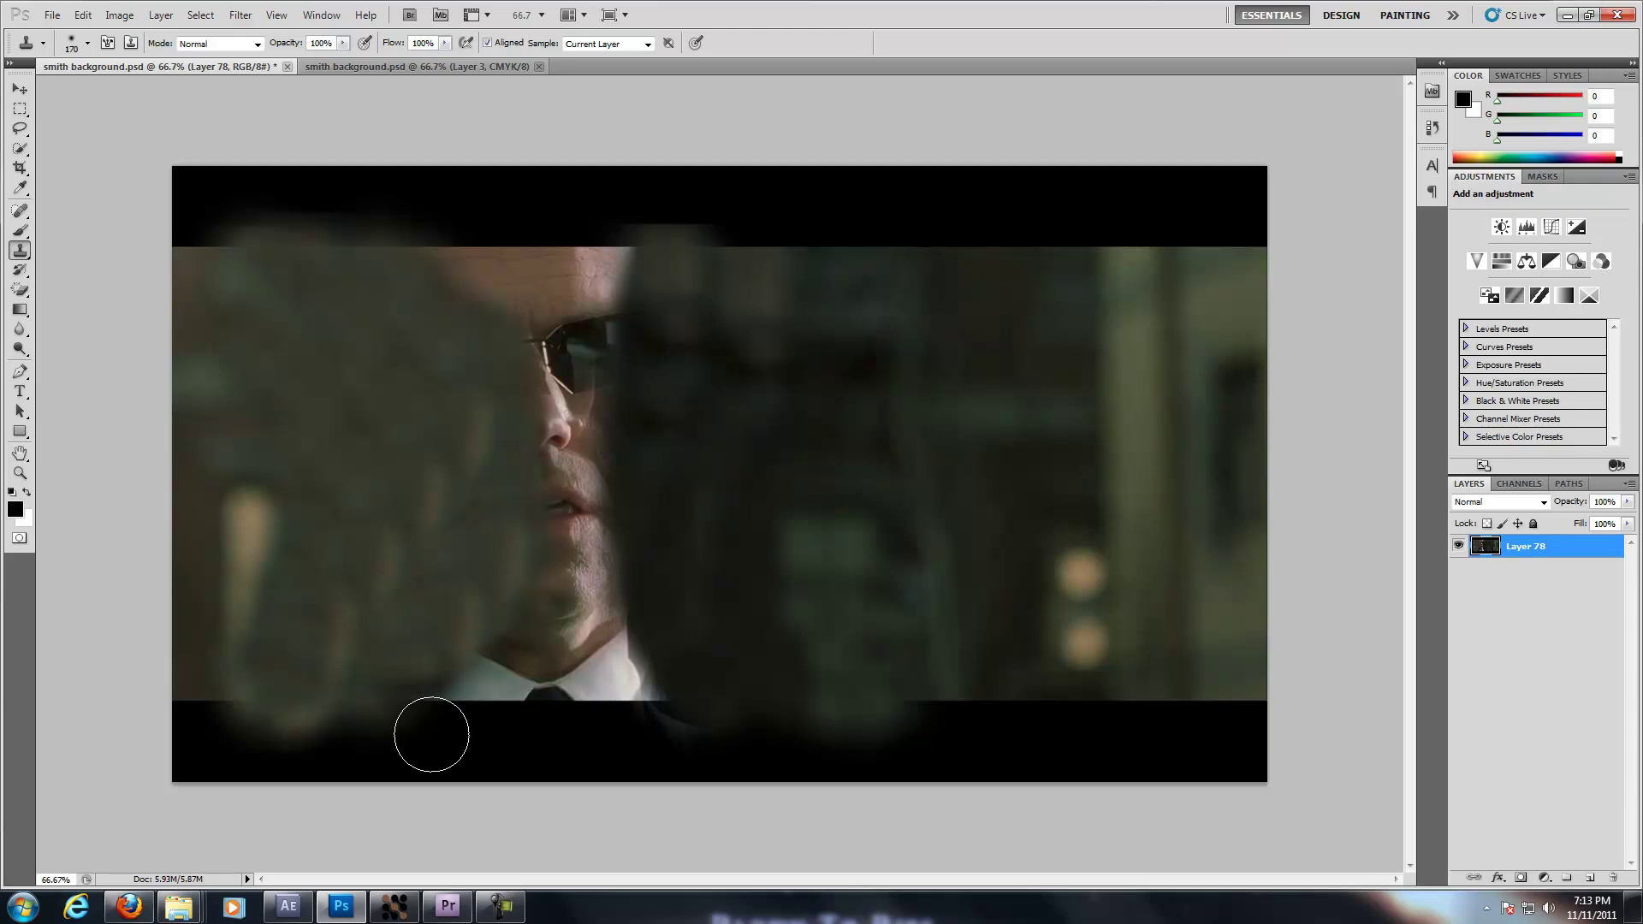
pyautogui.hotkey('ctrl', 'shift', 'z')
pyautogui.hotkey('ctrl', 'shift', 'z')
pyautogui.hotkey('ctrl', 'shift', 'z')
pyautogui.hotkey('ctrl', 'Tab')
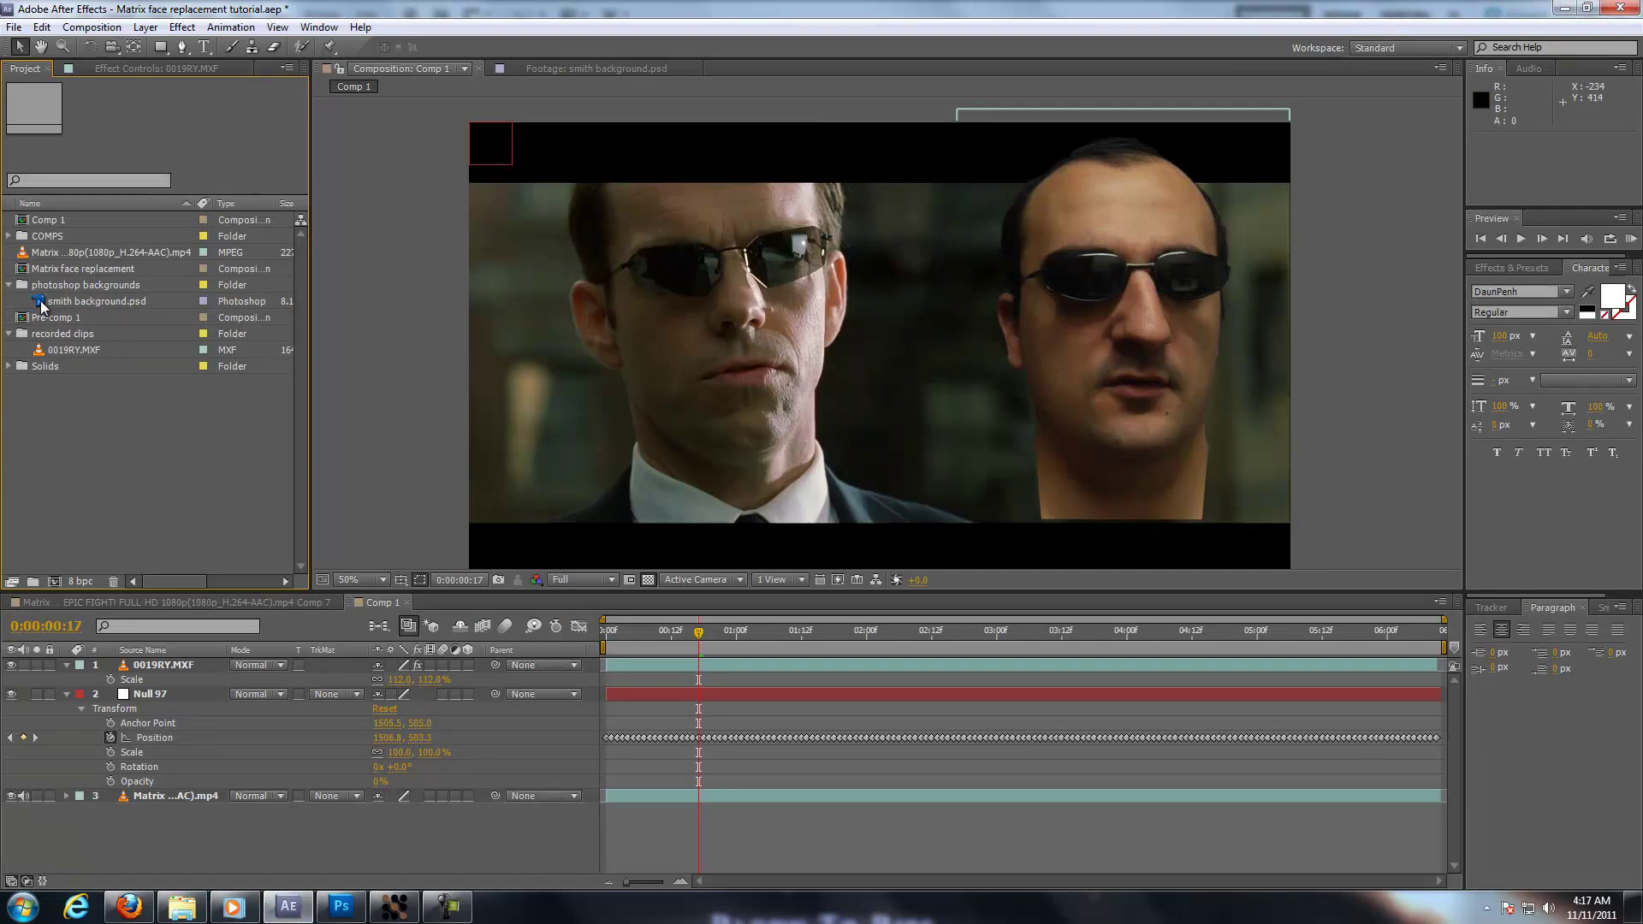
# - Add smith background.psd to Comp 1 parented to Null 97, with 0019RY.MXF on top and hidden
pyautogui.moveTo(43, 306); pyautogui.dragTo(243, 659)
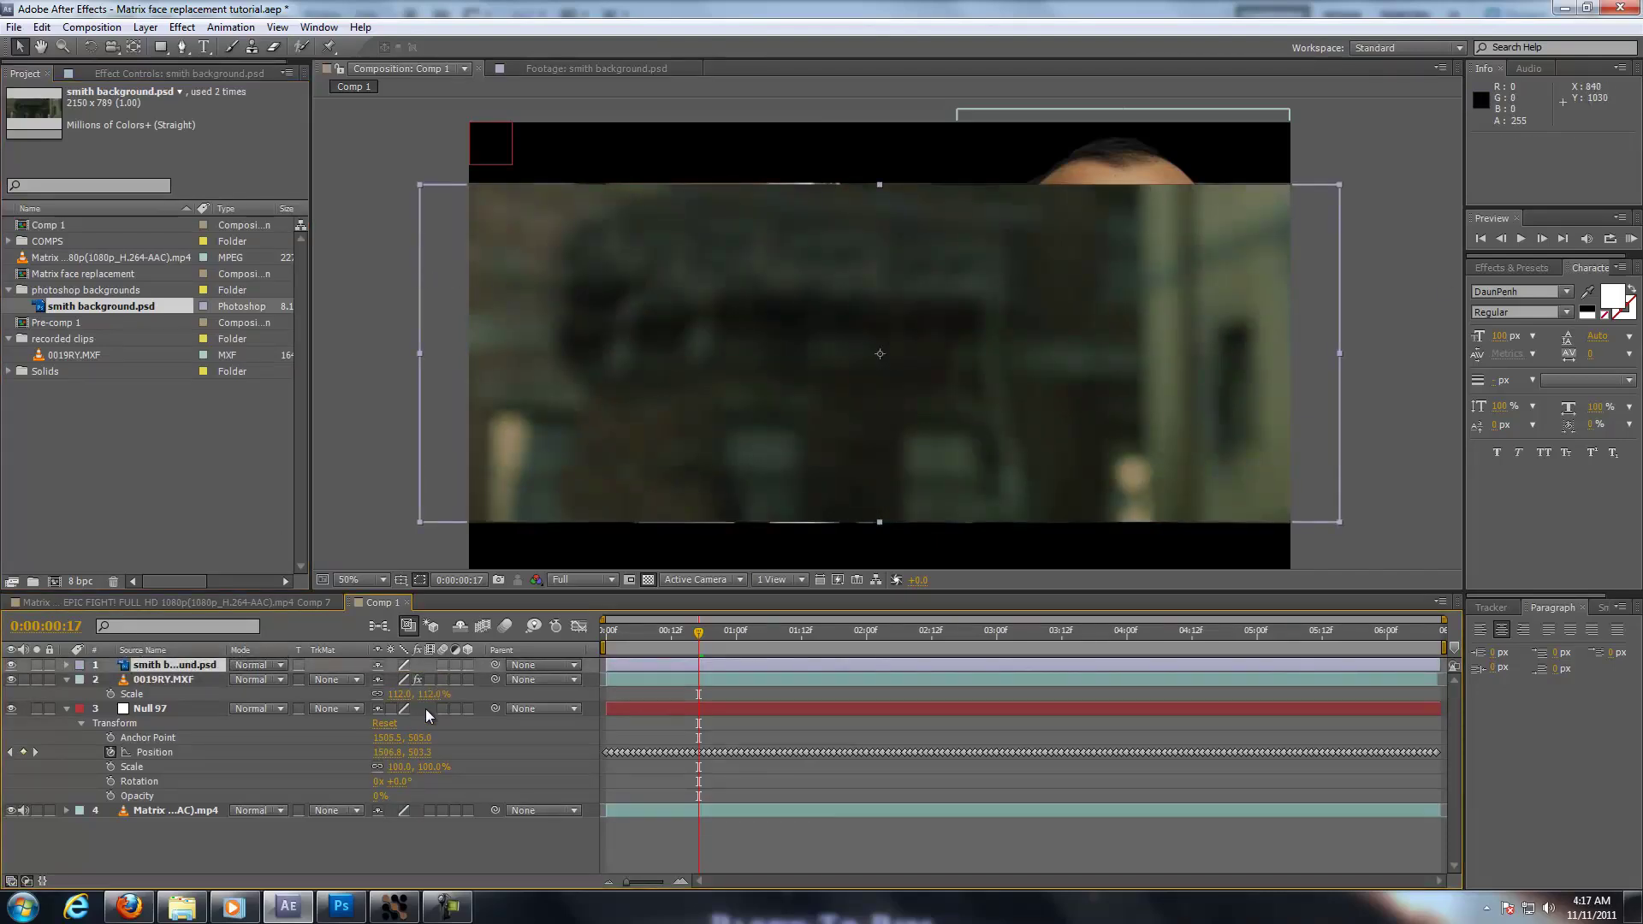
pyautogui.moveTo(493, 665); pyautogui.dragTo(148, 666)
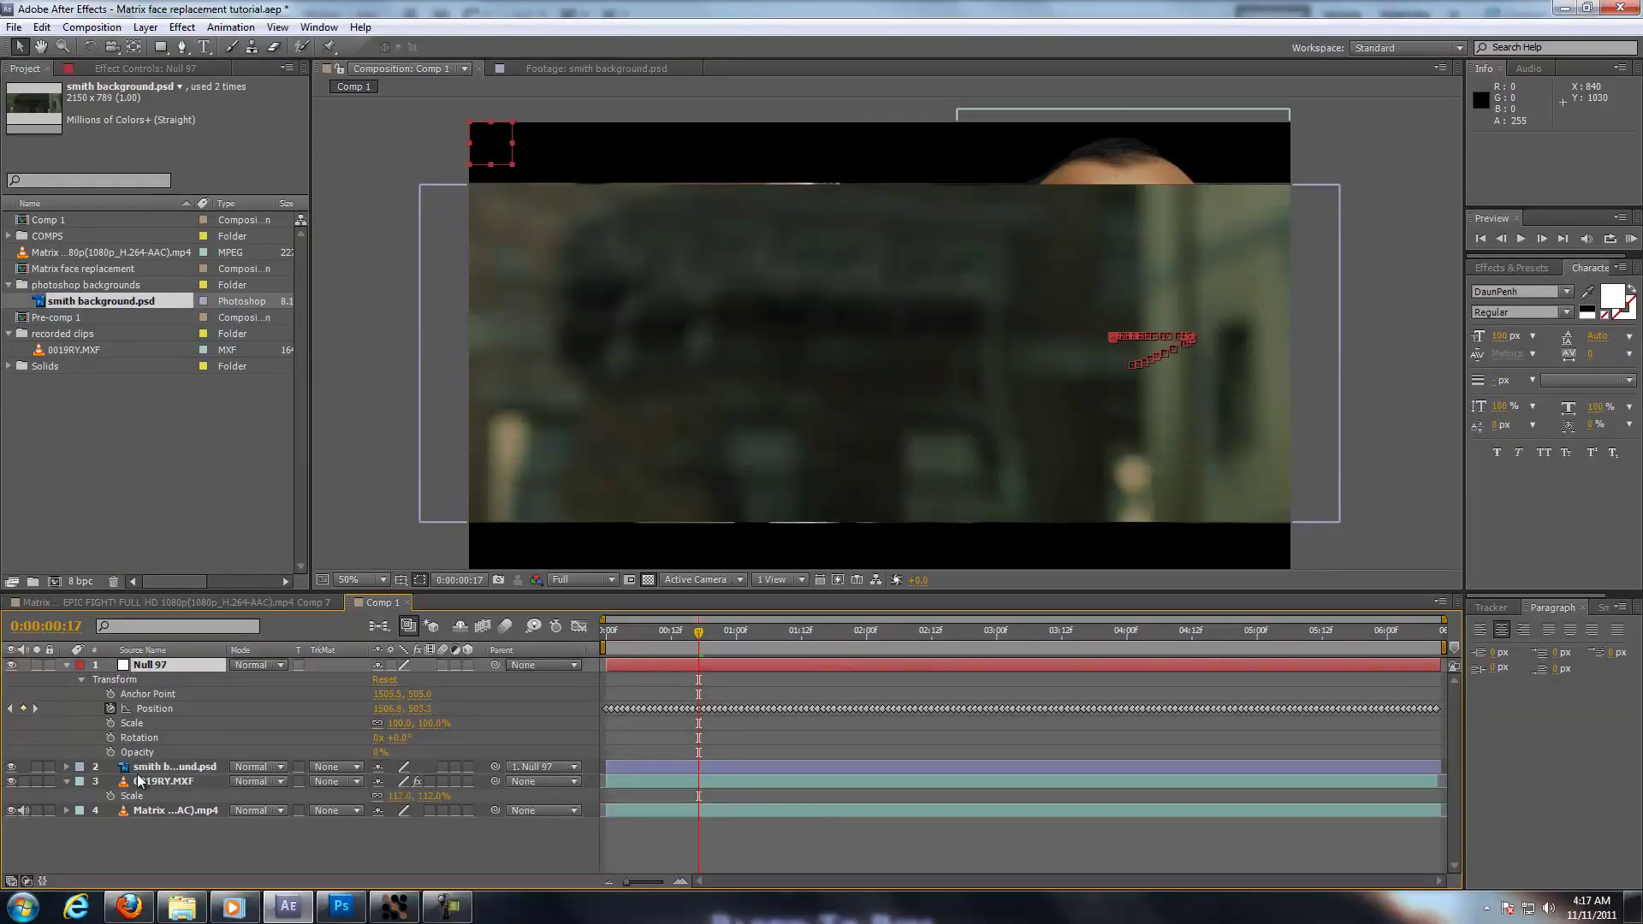
pyautogui.moveTo(150, 785); pyautogui.dragTo(180, 661)
pyautogui.click(294, 844)
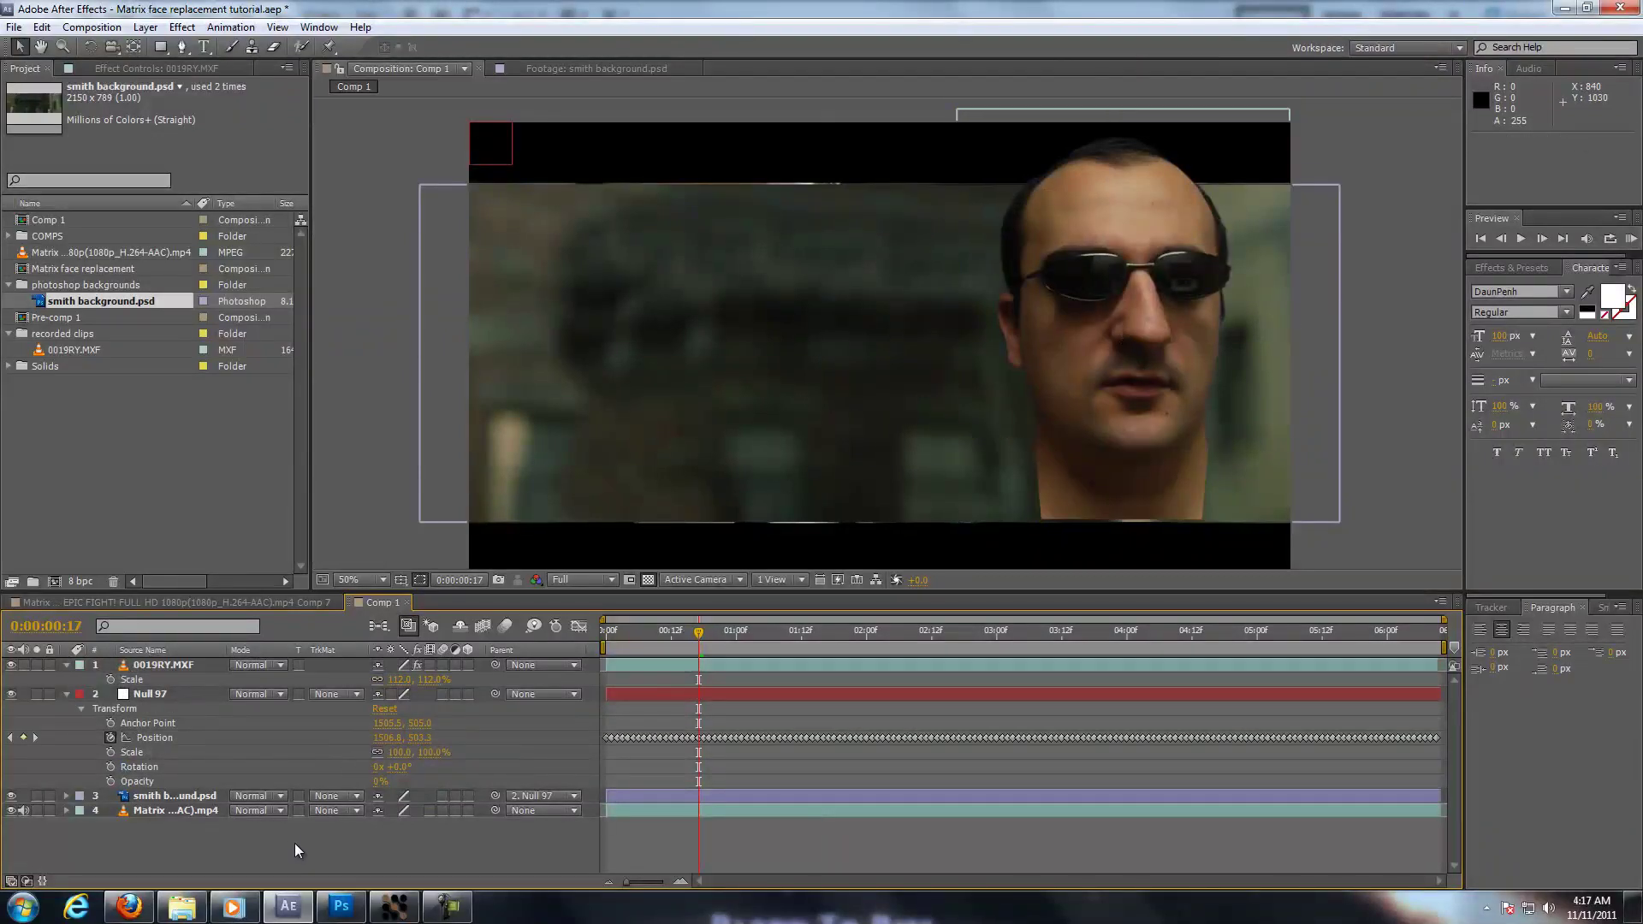
pyautogui.click(11, 667)
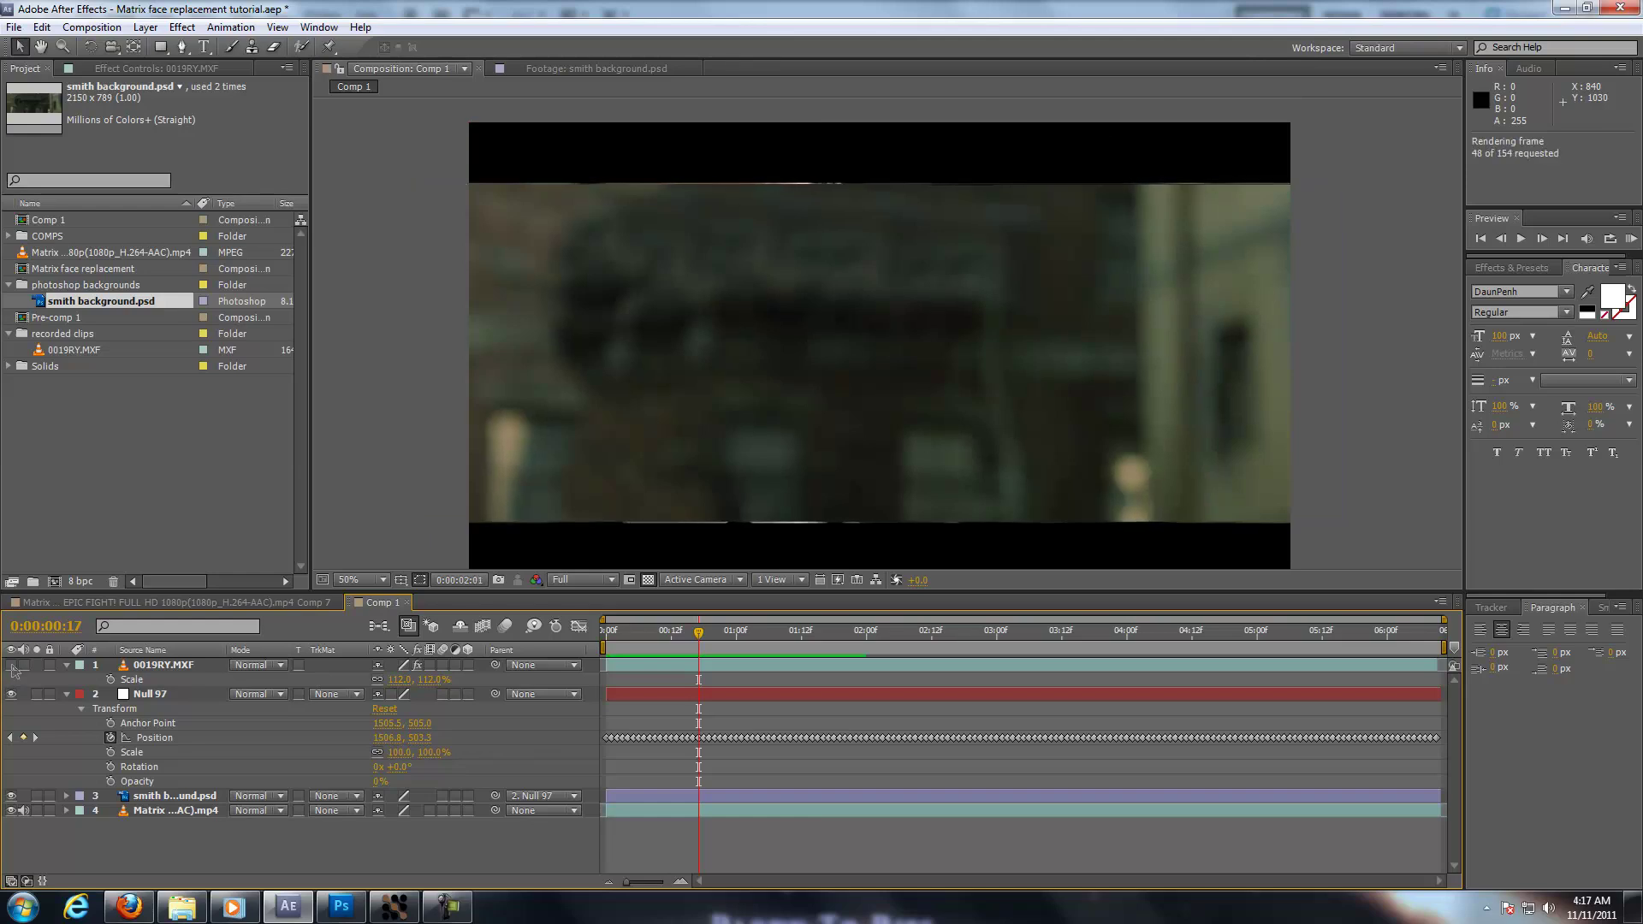
pyautogui.click(879, 188)
# - Stretch the smith background layer taller, shift it up-left, preview, then hide it
pyautogui.moveTo(880, 185); pyautogui.dragTo(882, 136)
pyautogui.moveTo(905, 190); pyautogui.dragTo(864, 174)
pyautogui.press('KP_0')
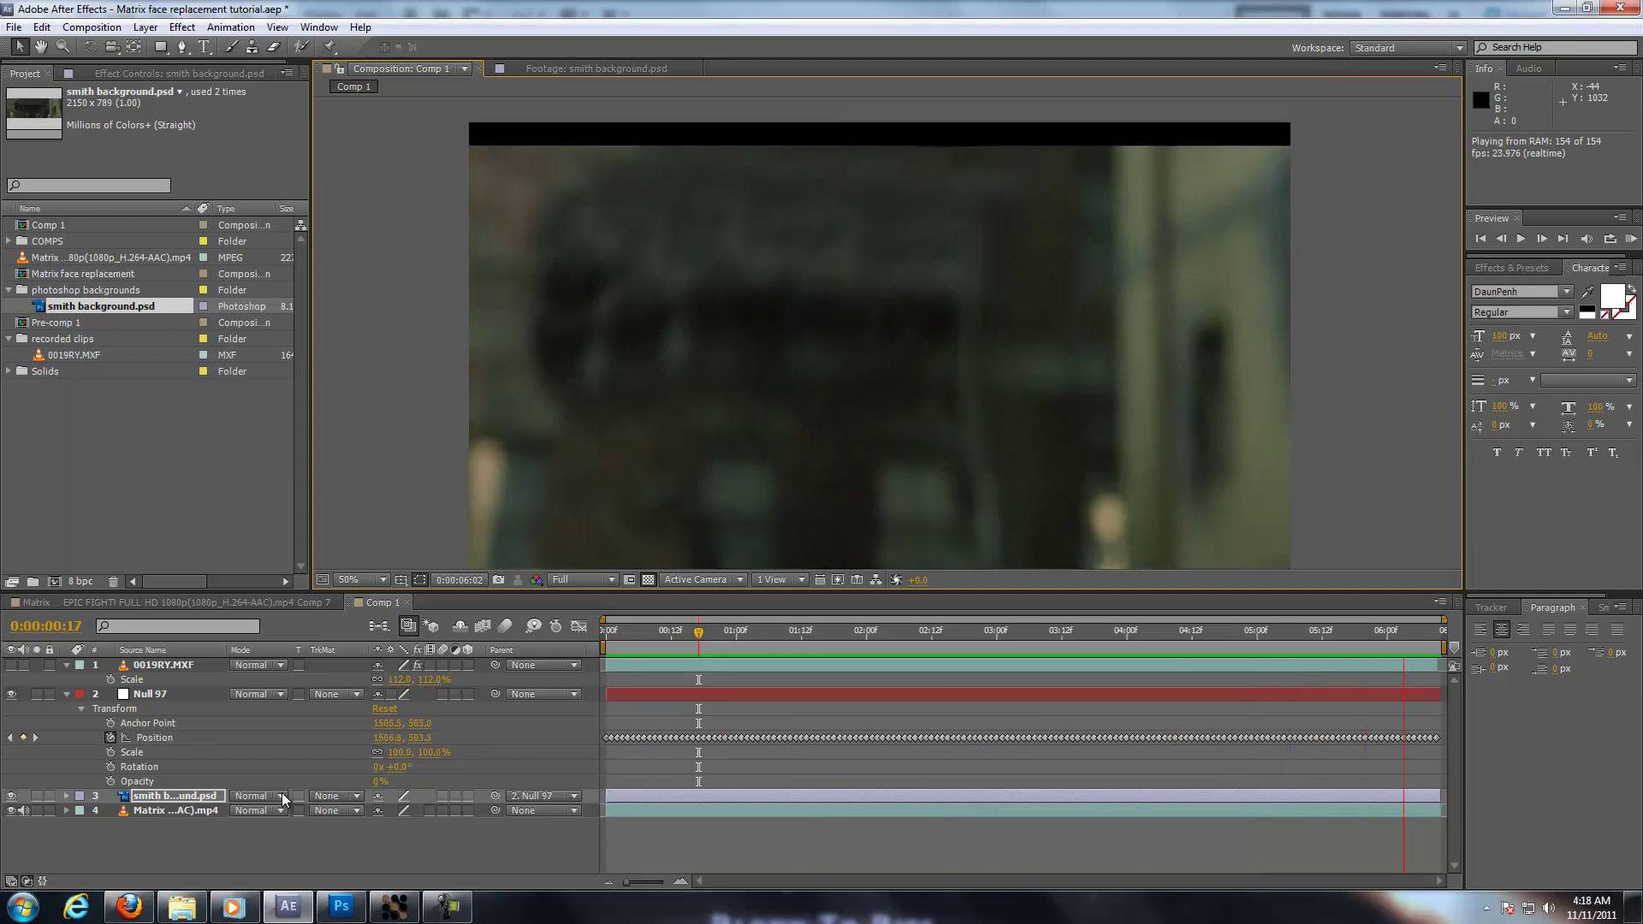
pyautogui.press('space')
pyautogui.click(185, 843)
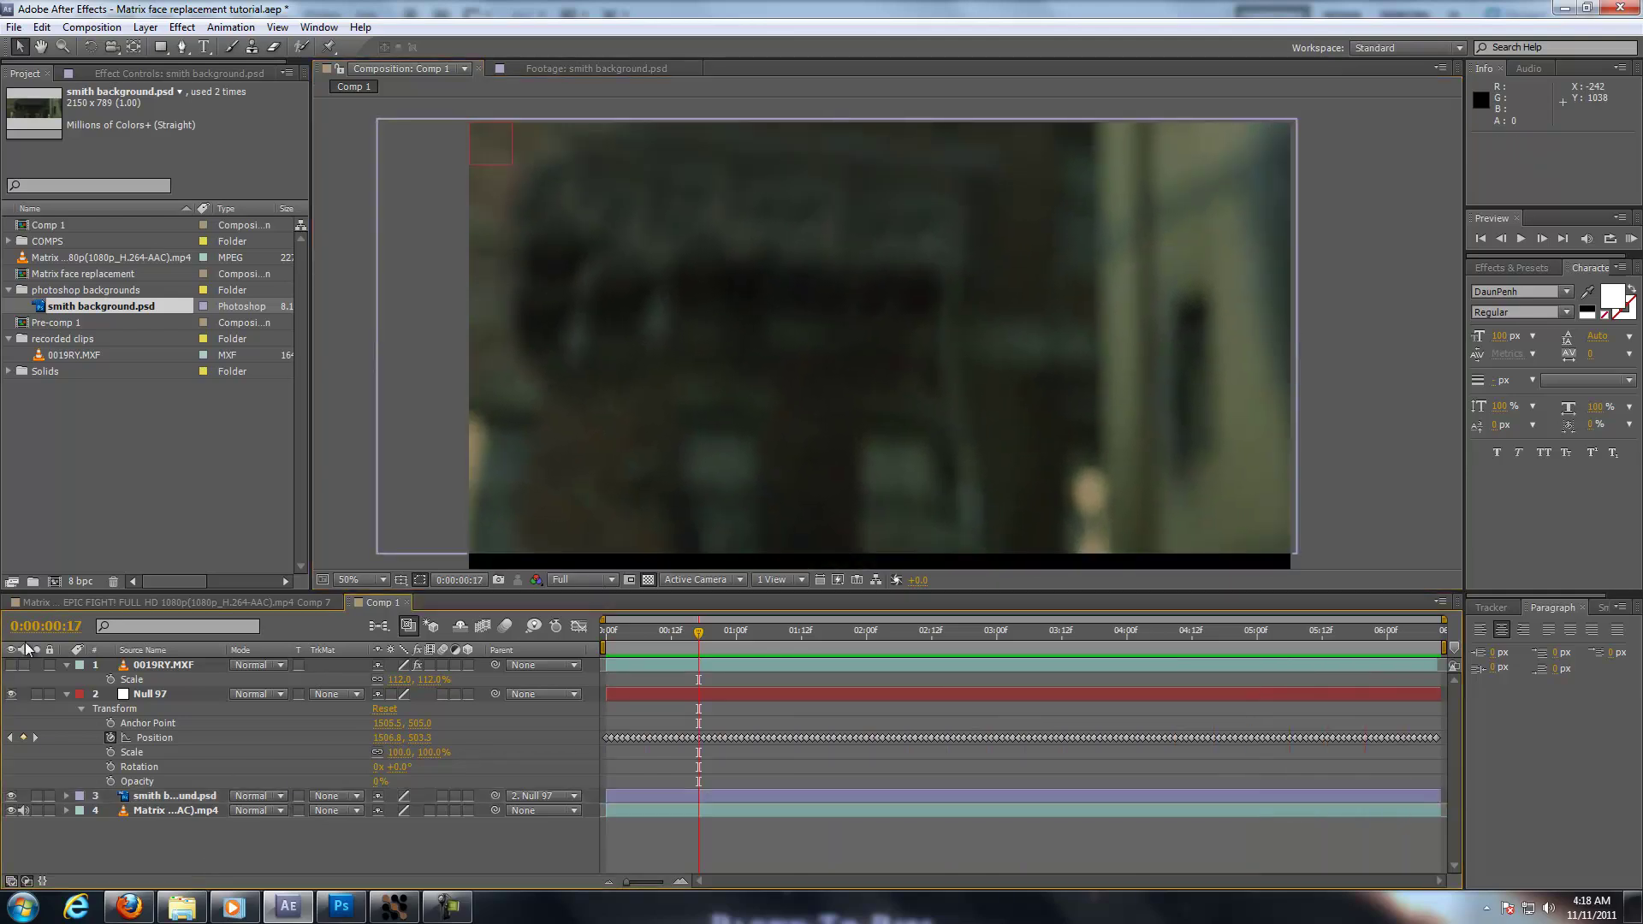
pyautogui.click(11, 797)
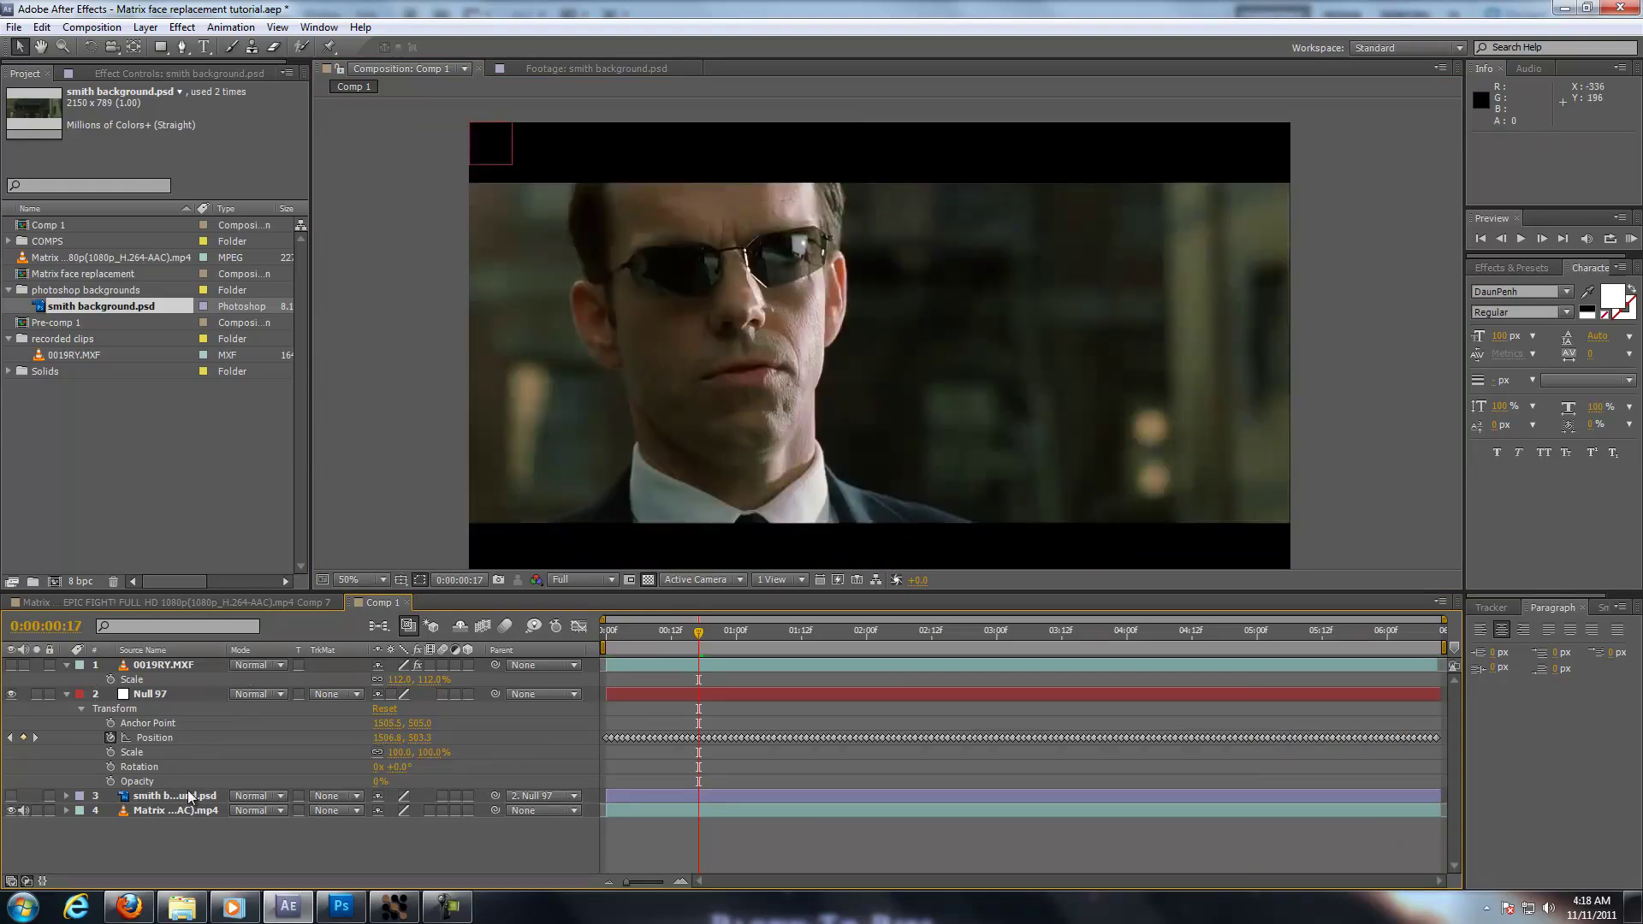
pyautogui.click(160, 47)
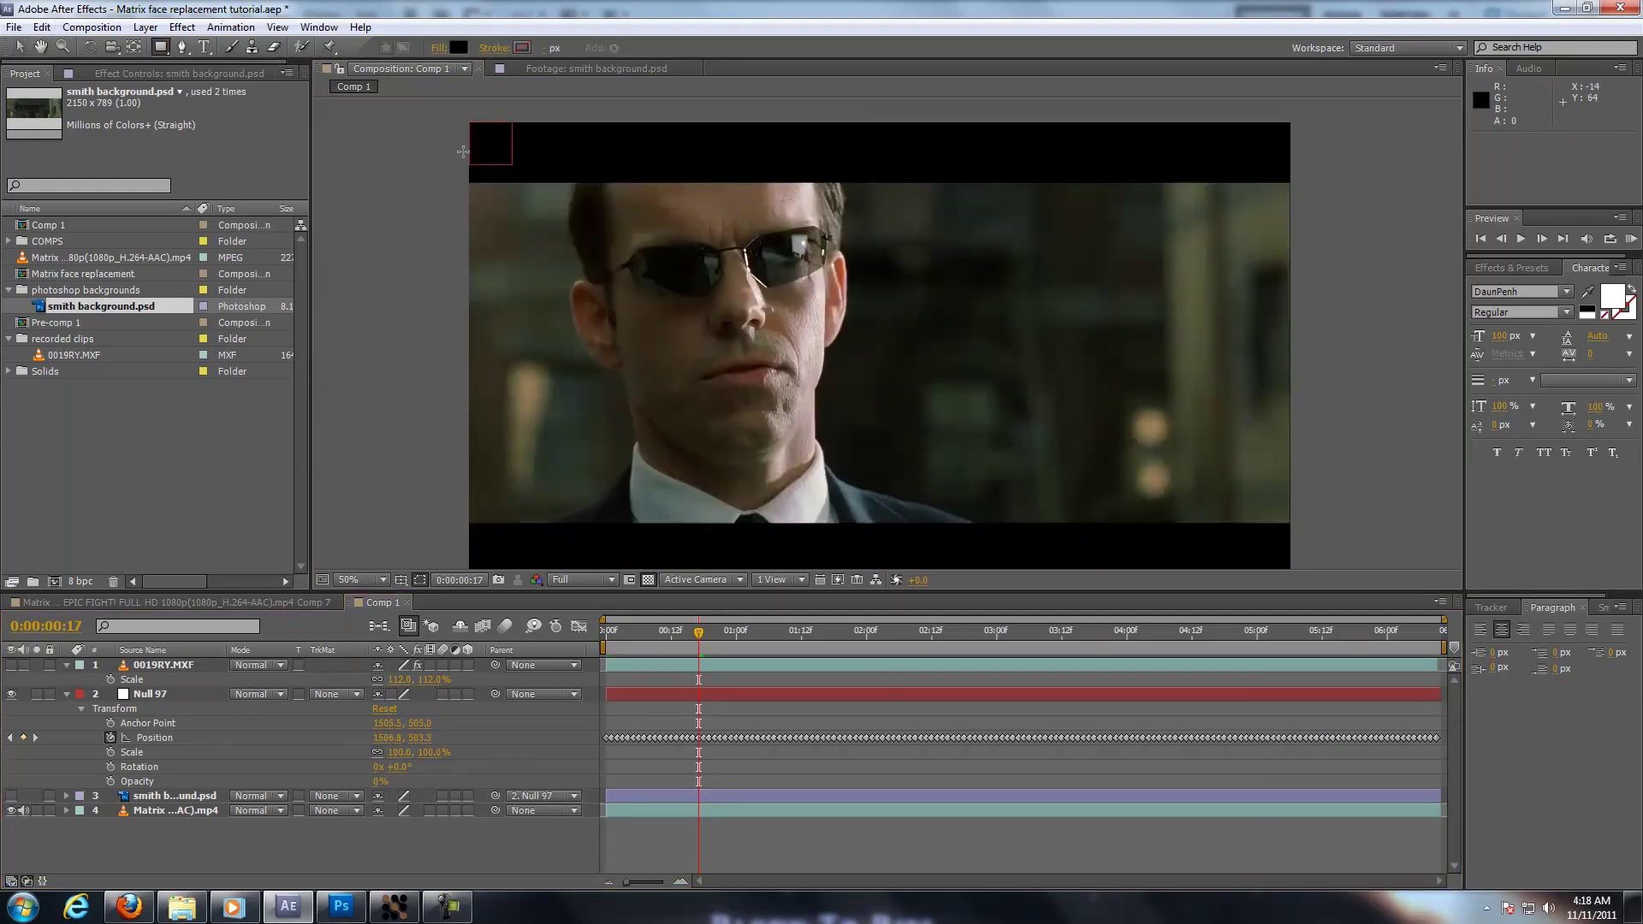
# - Draw a black rectangle over the top bar and duplicate it down over the bottom bar
pyautogui.moveTo(457, 121); pyautogui.dragTo(1310, 182)
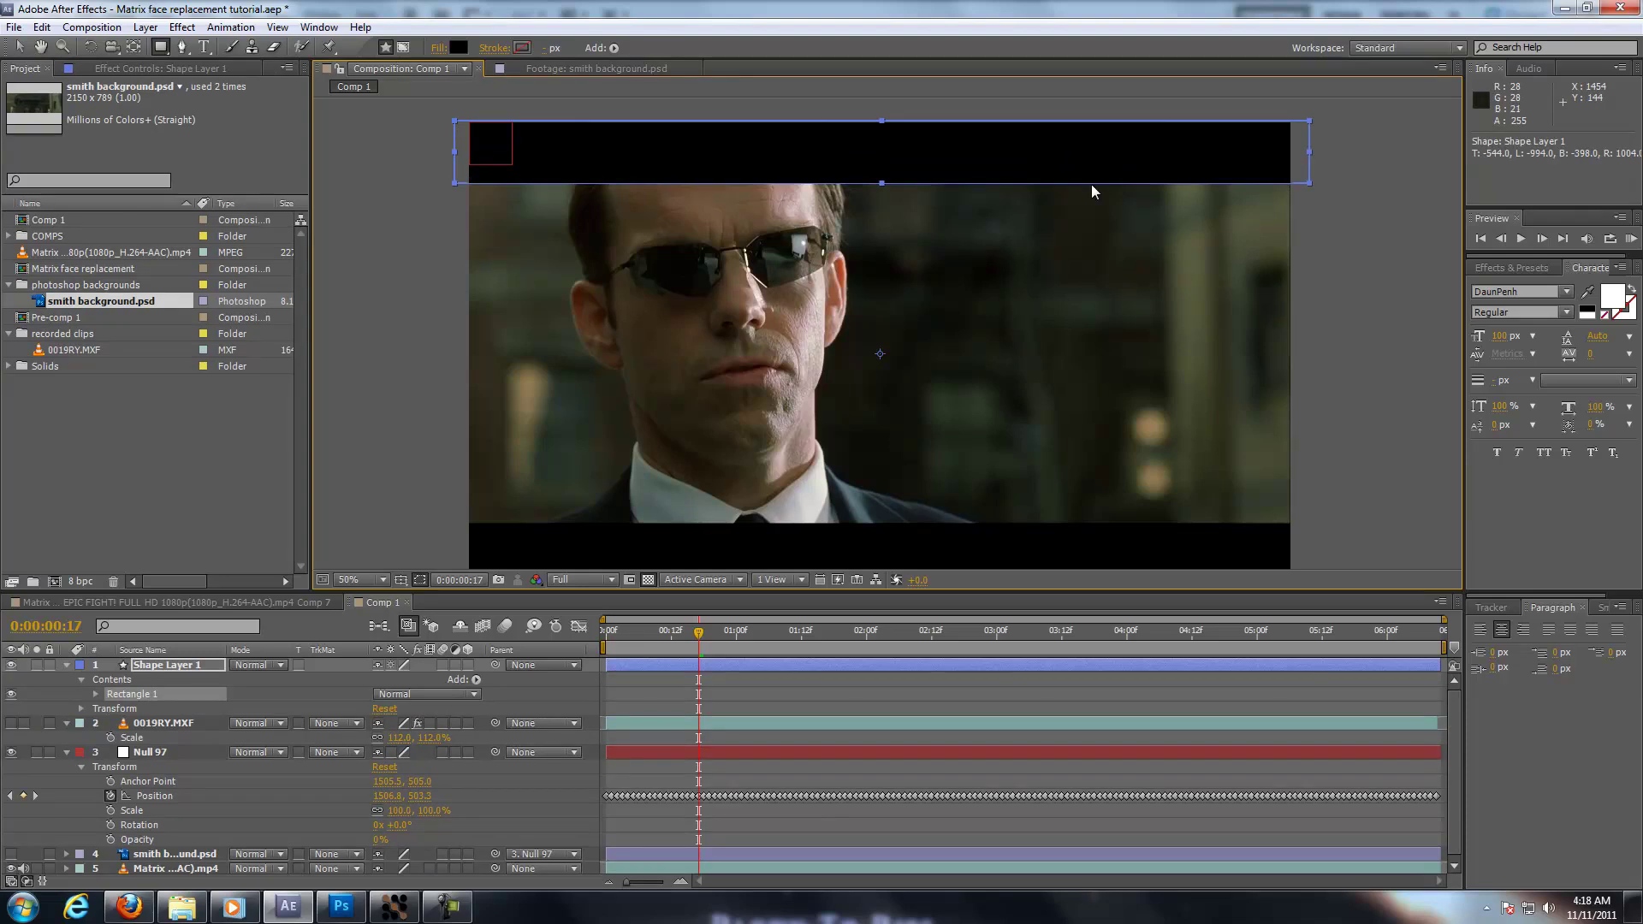
pyautogui.hotkey('ctrl', 'd')
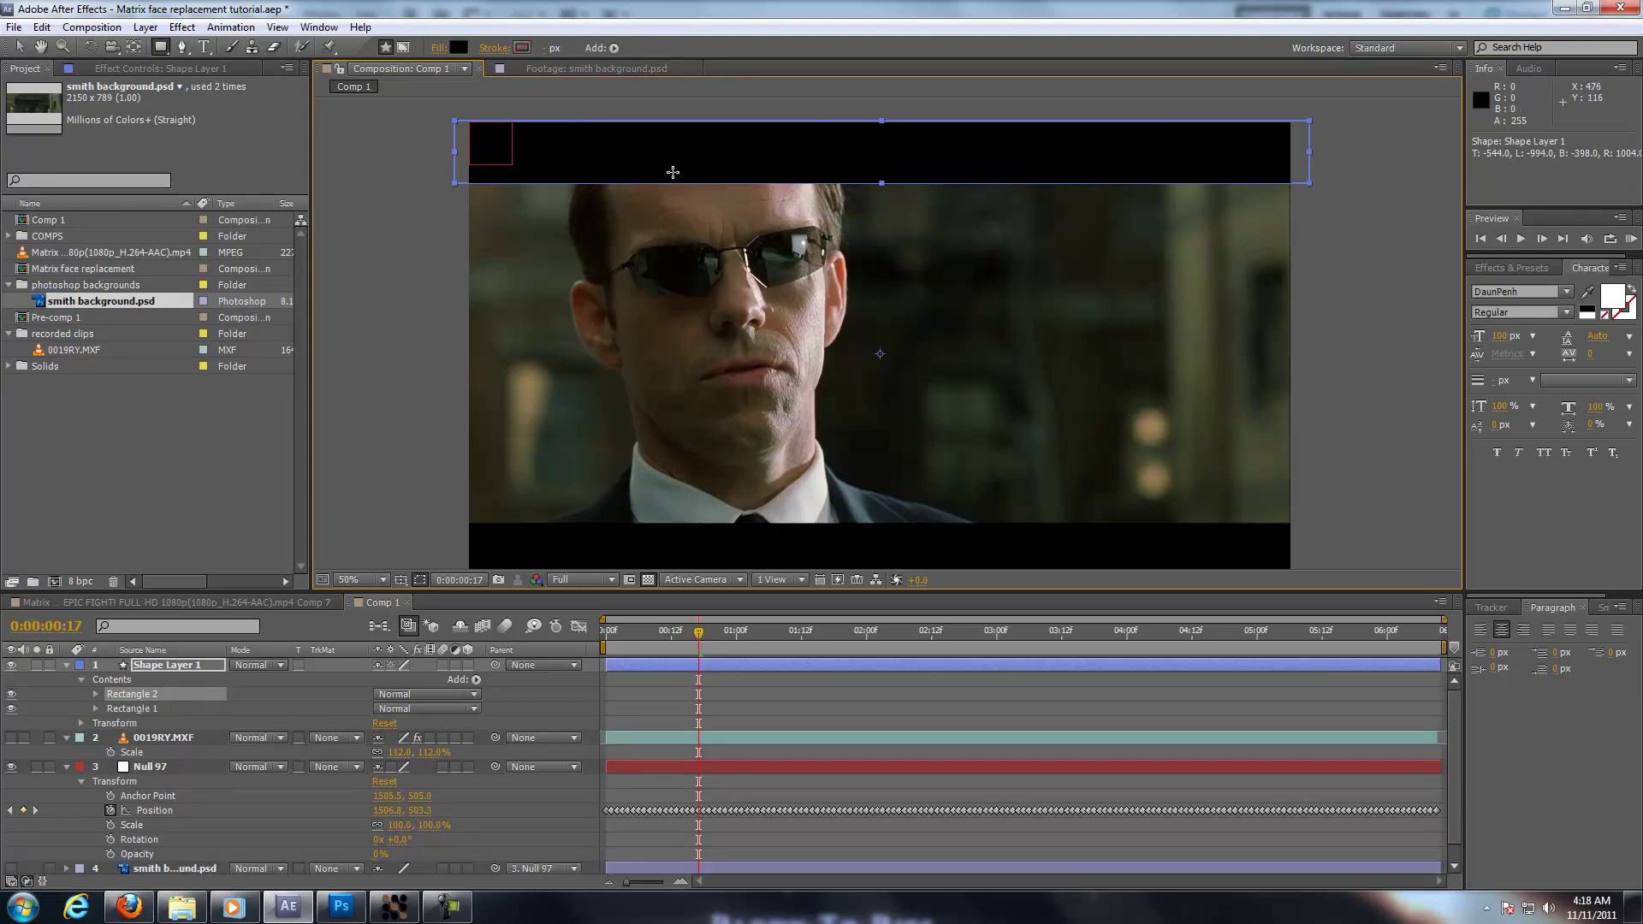
pyautogui.press('v')
pyautogui.moveTo(841, 154); pyautogui.dragTo(836, 558)
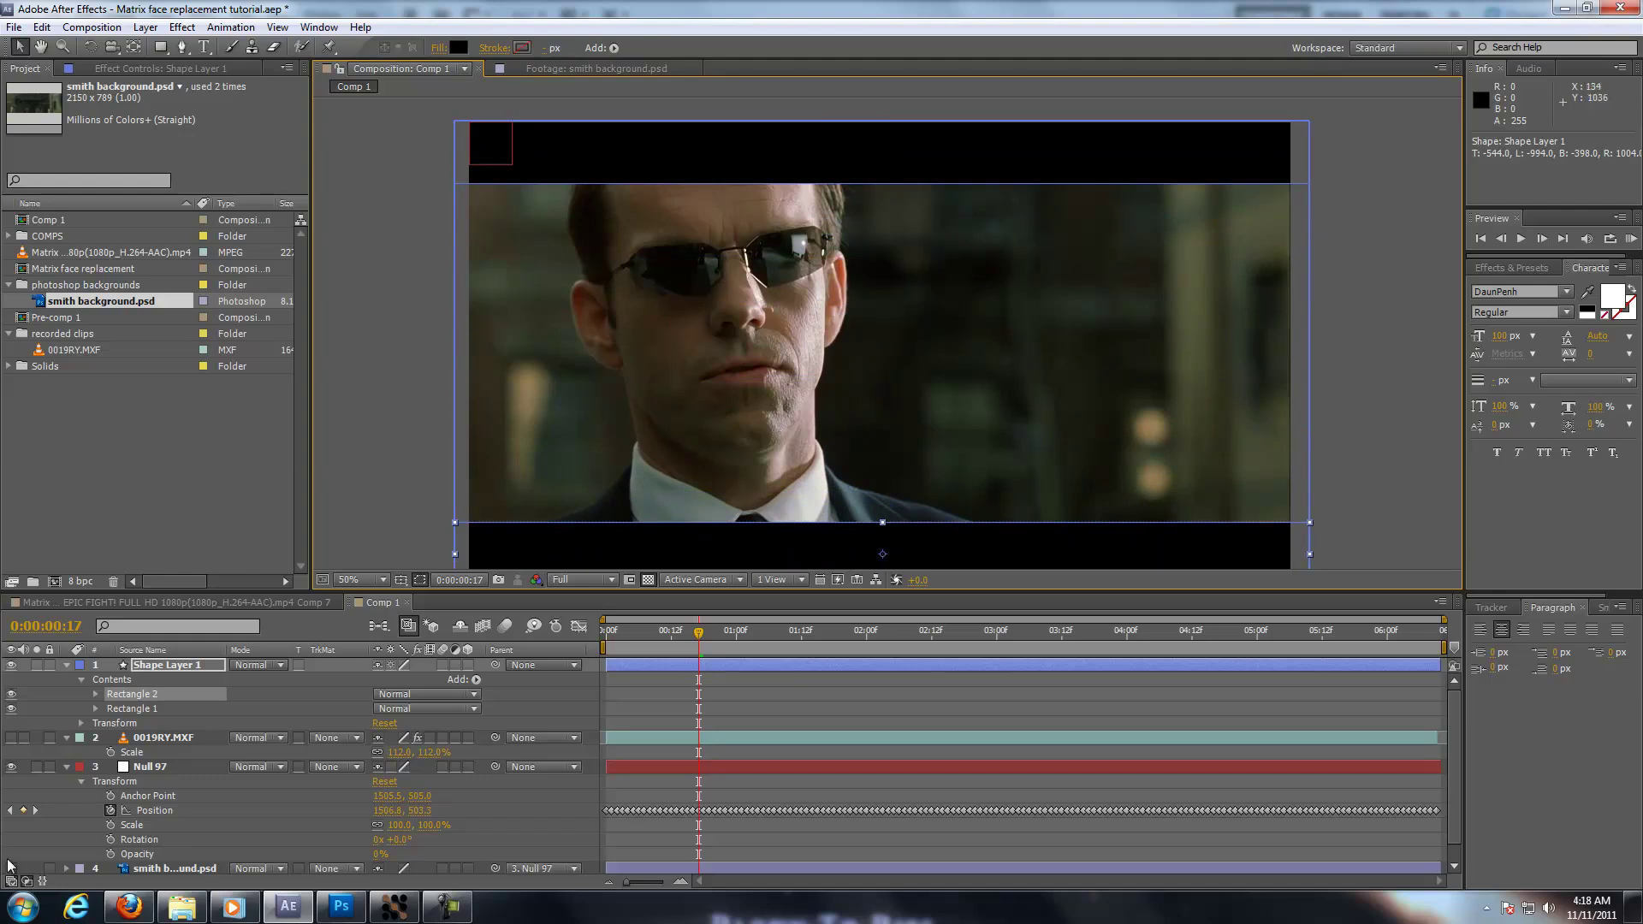
pyautogui.click(66, 666)
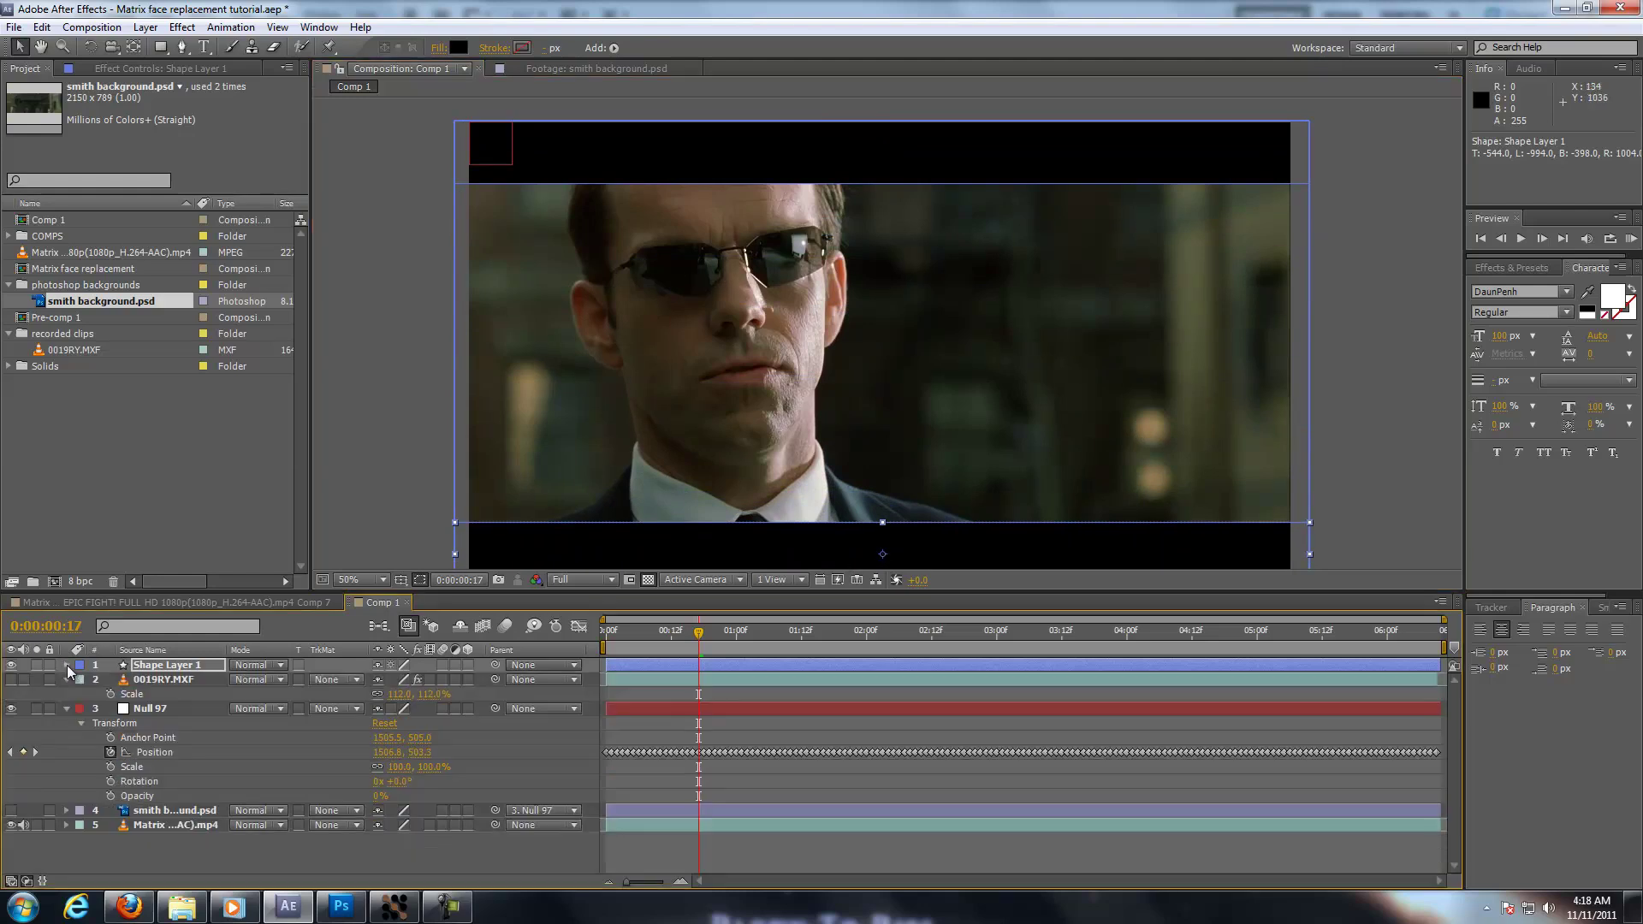
# - Show smith background.psd and 0019RY.MXF again, collapse open properties, and toggle solo on the Matrix clip
pyautogui.click(11, 811)
pyautogui.click(66, 849)
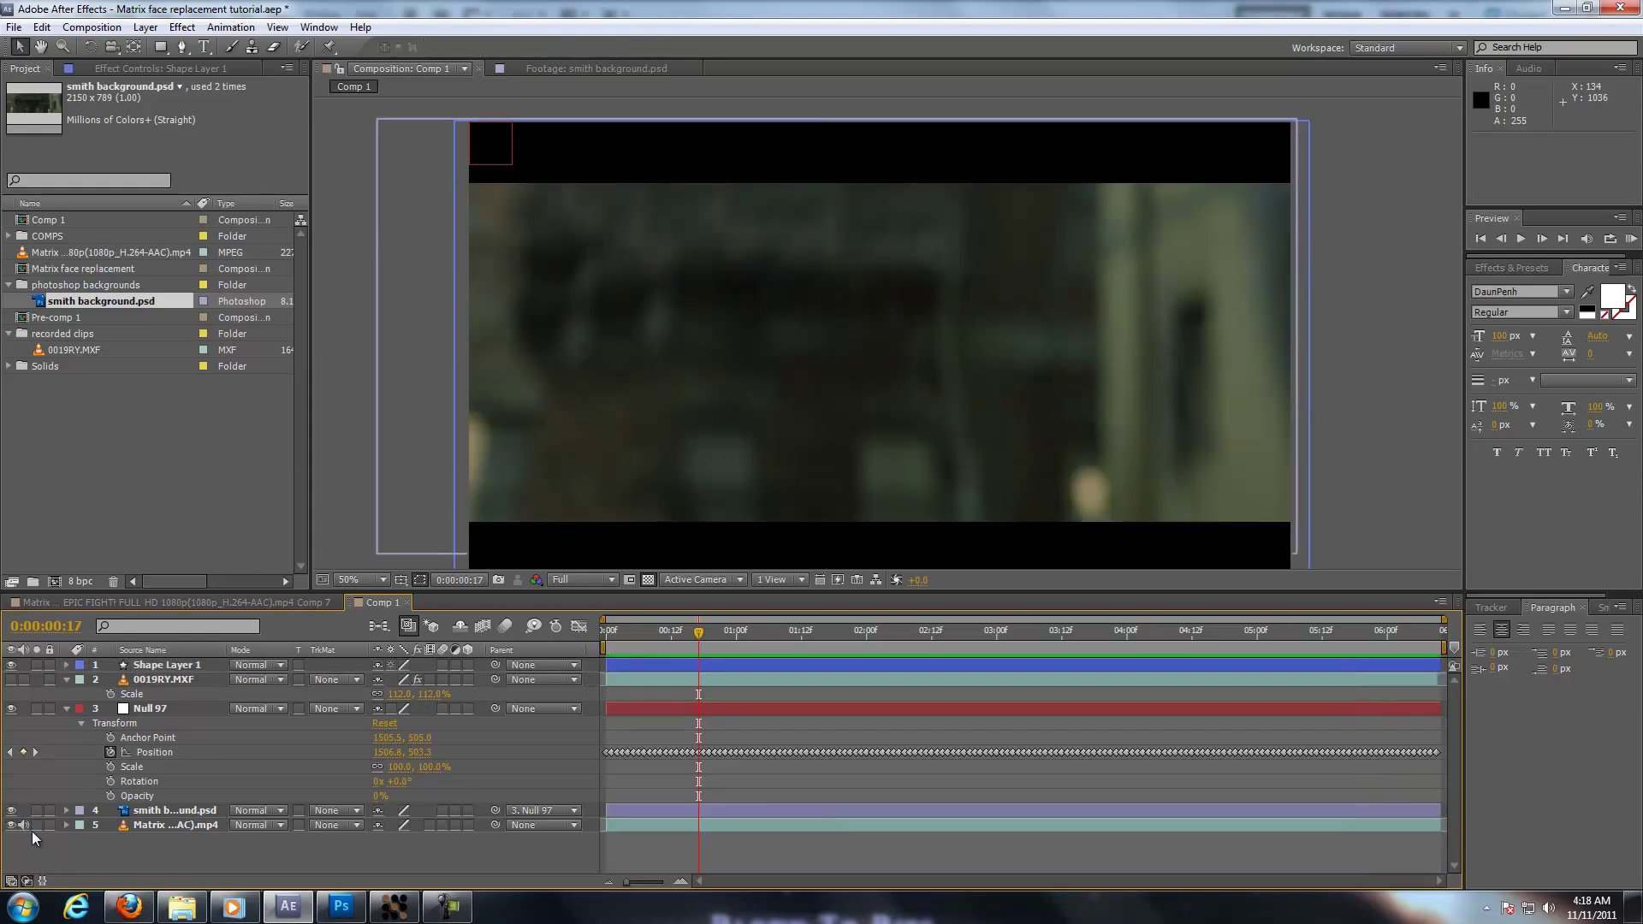
pyautogui.click(68, 706)
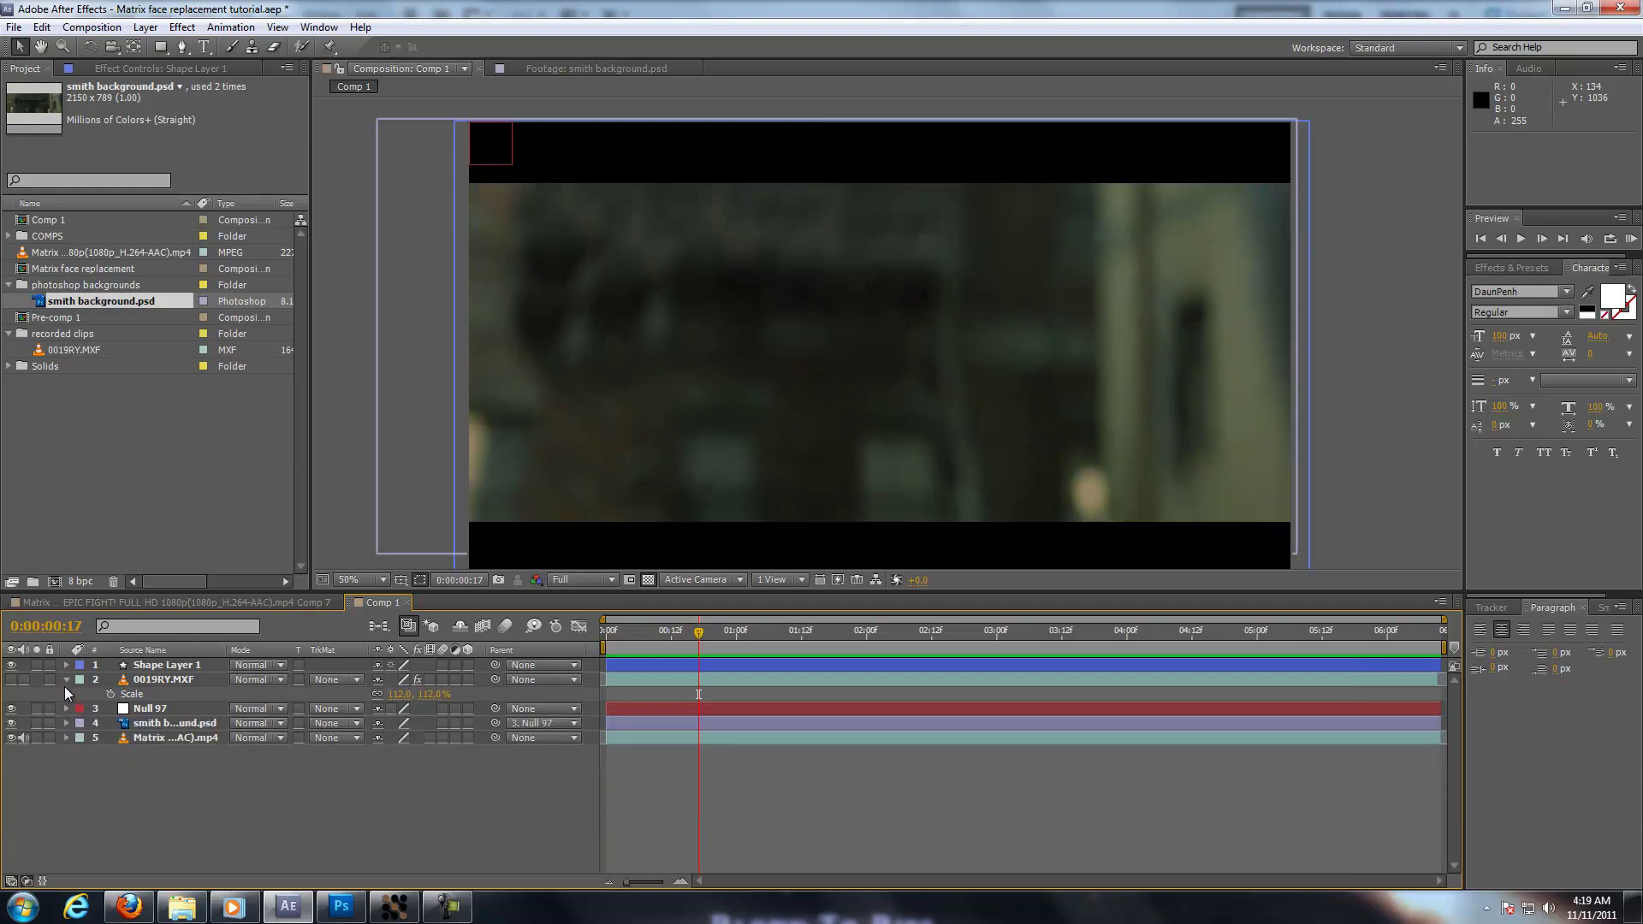
pyautogui.click(66, 680)
pyautogui.click(11, 679)
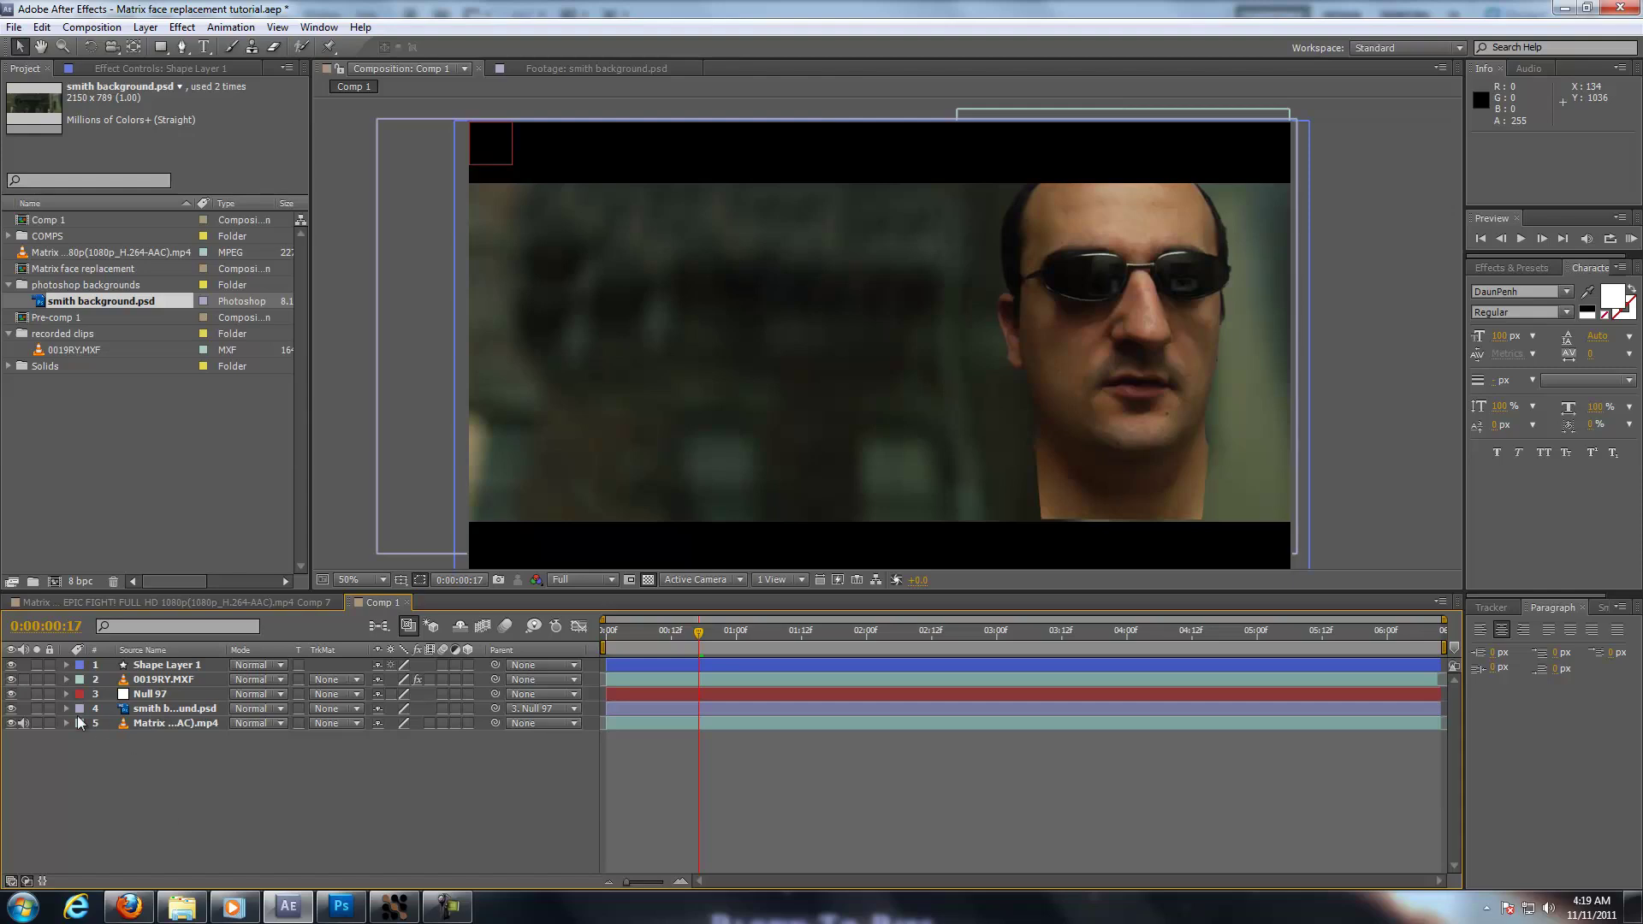
pyautogui.click(37, 723)
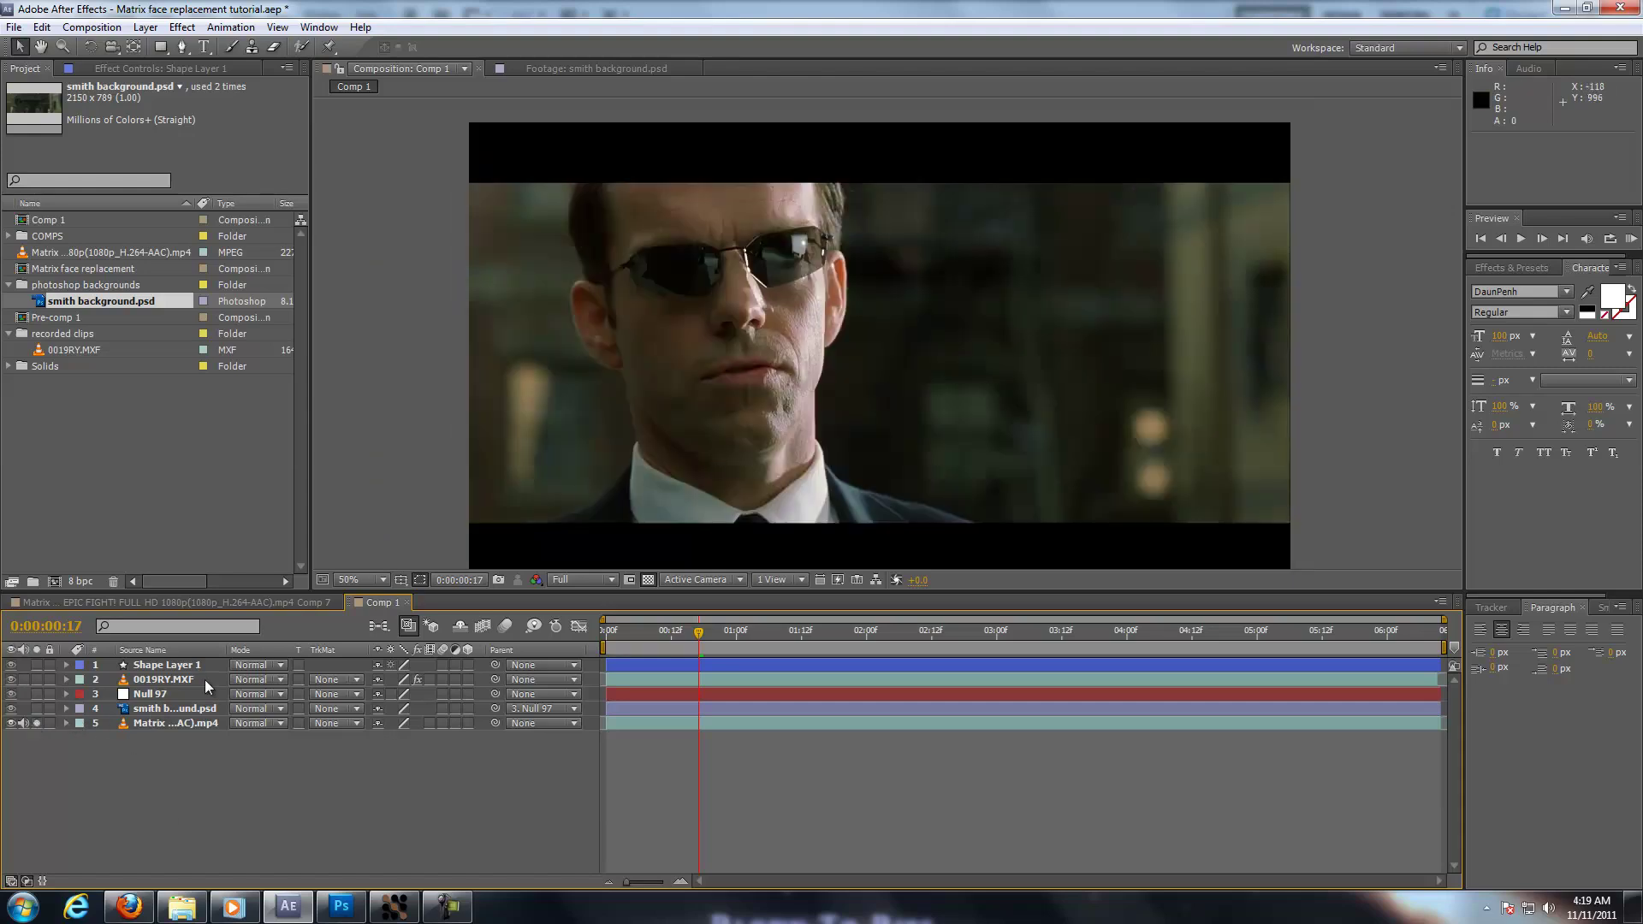
pyautogui.click(37, 722)
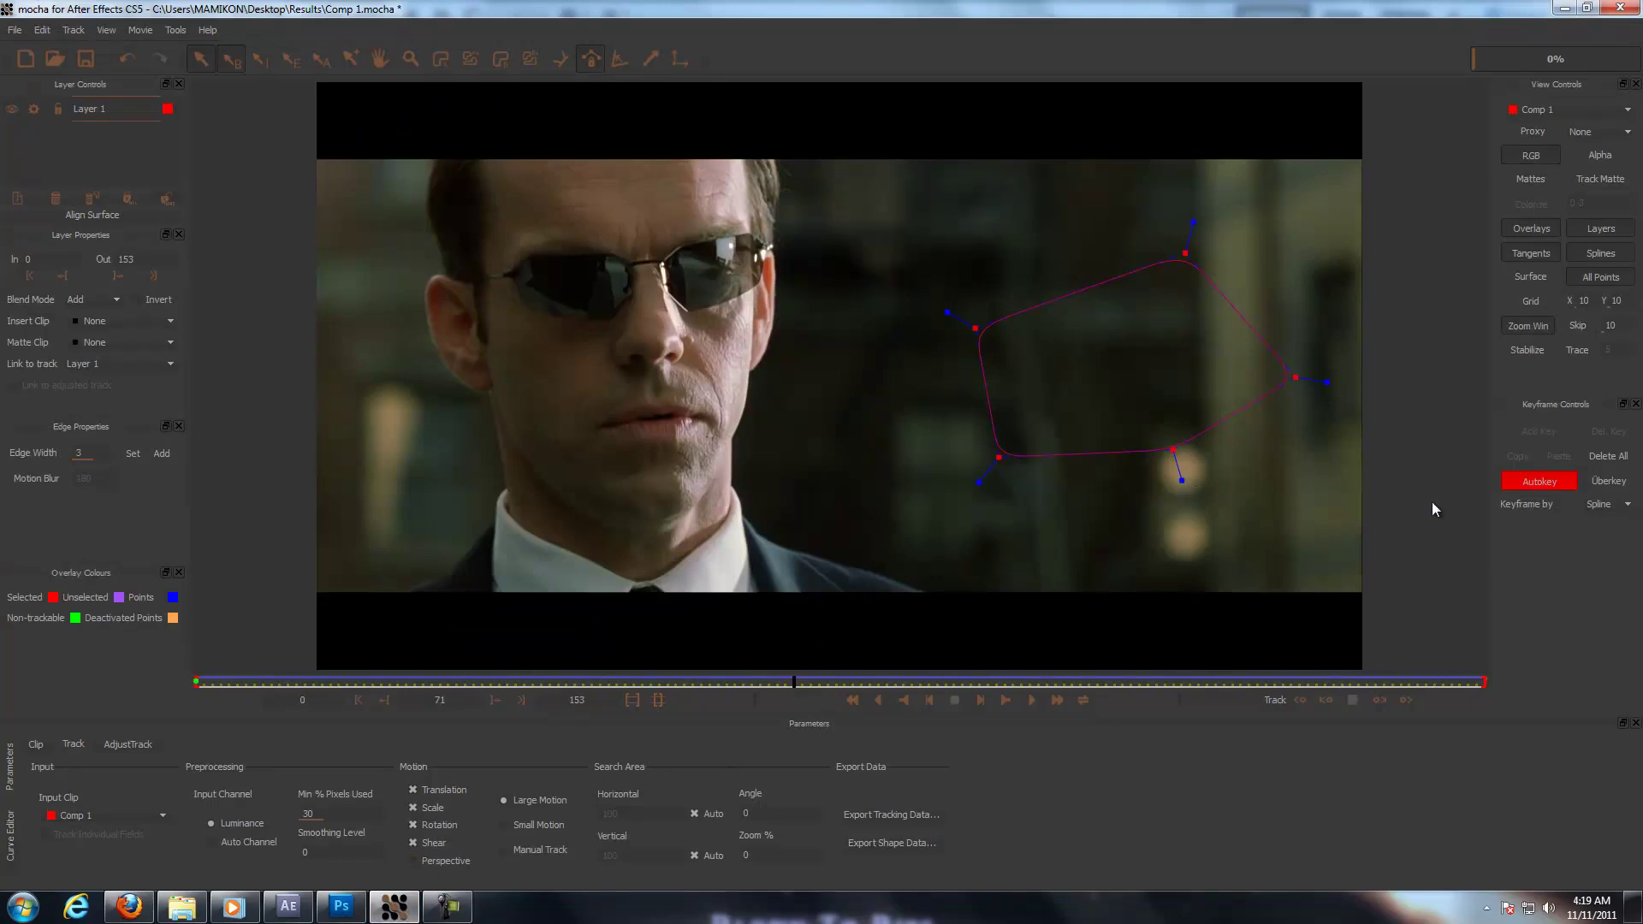
# - Delete the old Layer 1, zoom onto the agent's face, and go to frame 0
pyautogui.press('Delete')
pyautogui.press('Return')
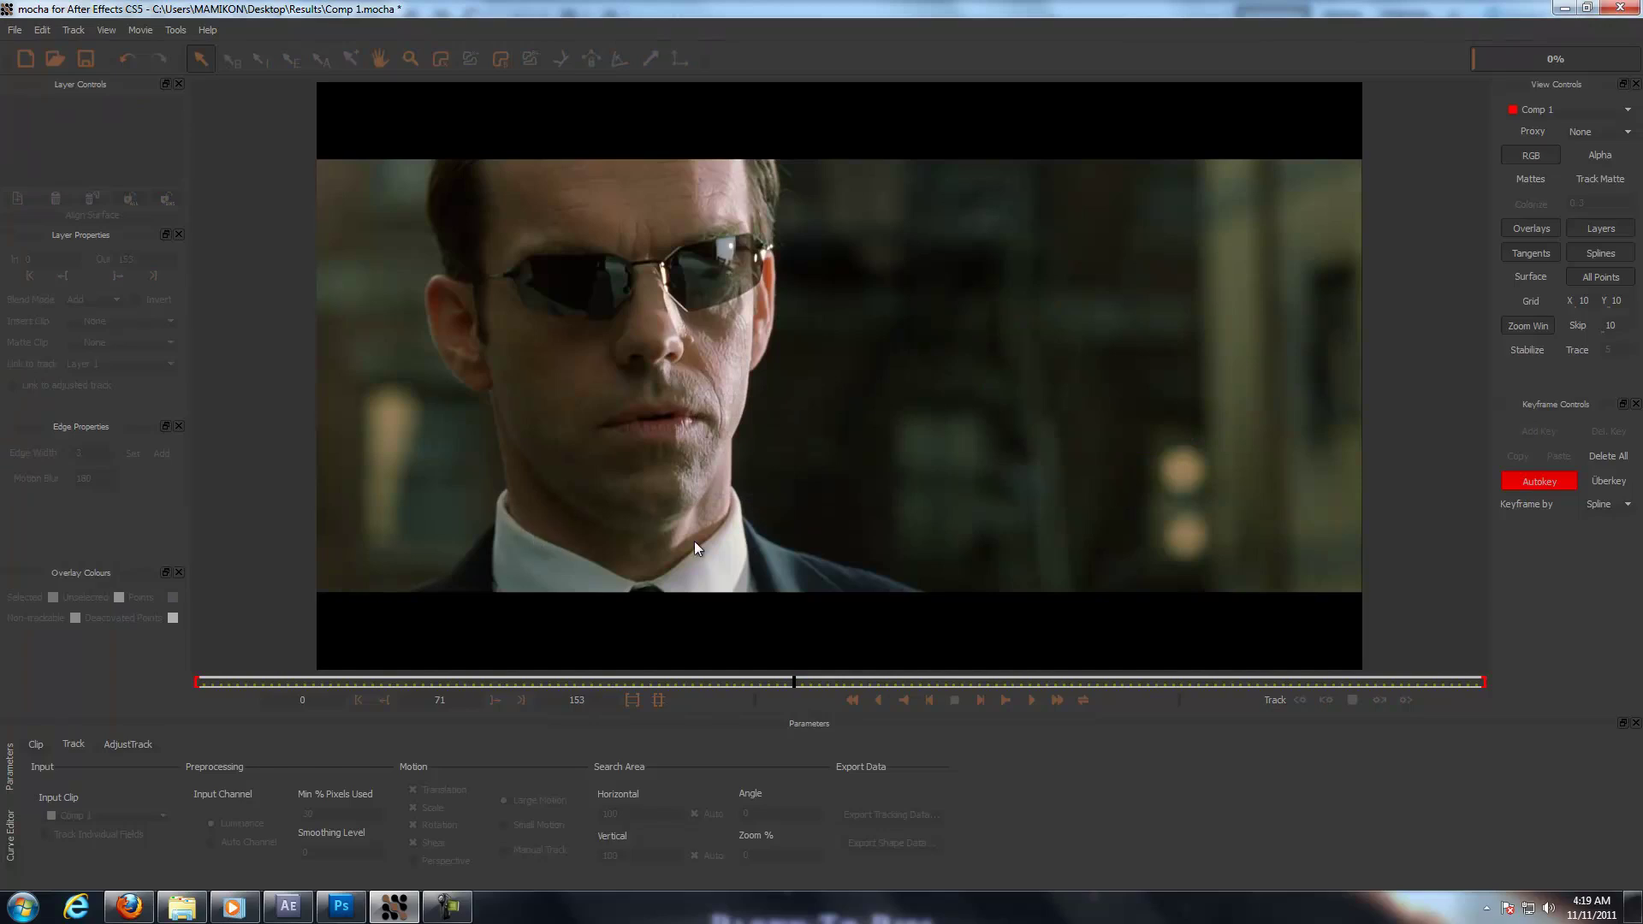
pyautogui.click(441, 58)
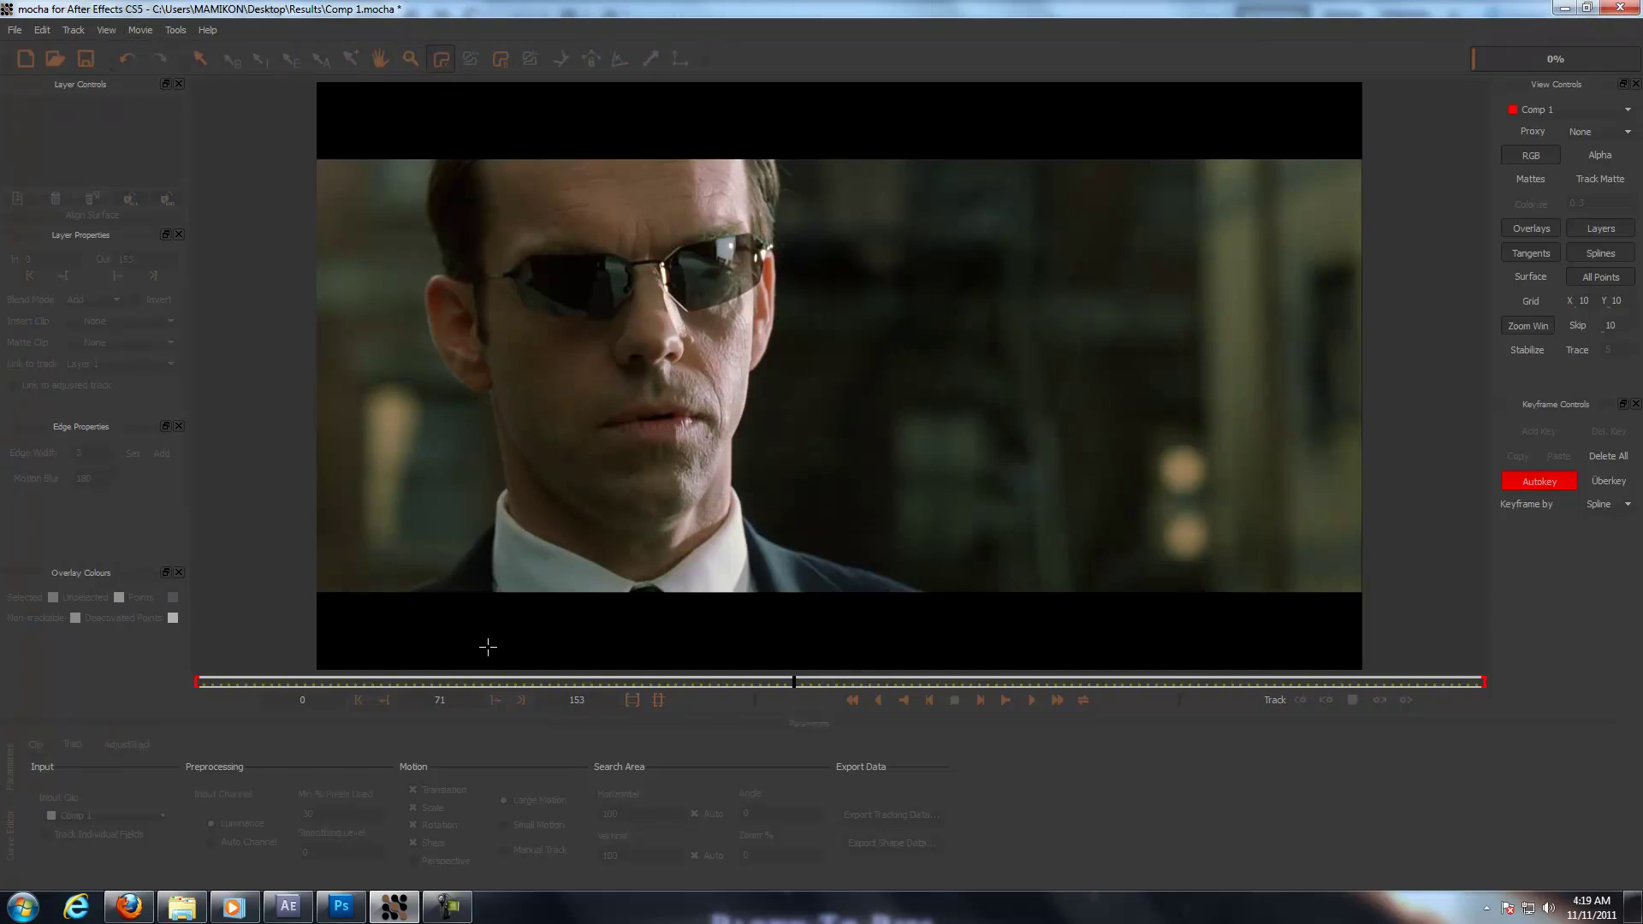
pyautogui.press('x')
pyautogui.moveTo(591, 557); pyautogui.dragTo(770, 348)
pyautogui.press('z')
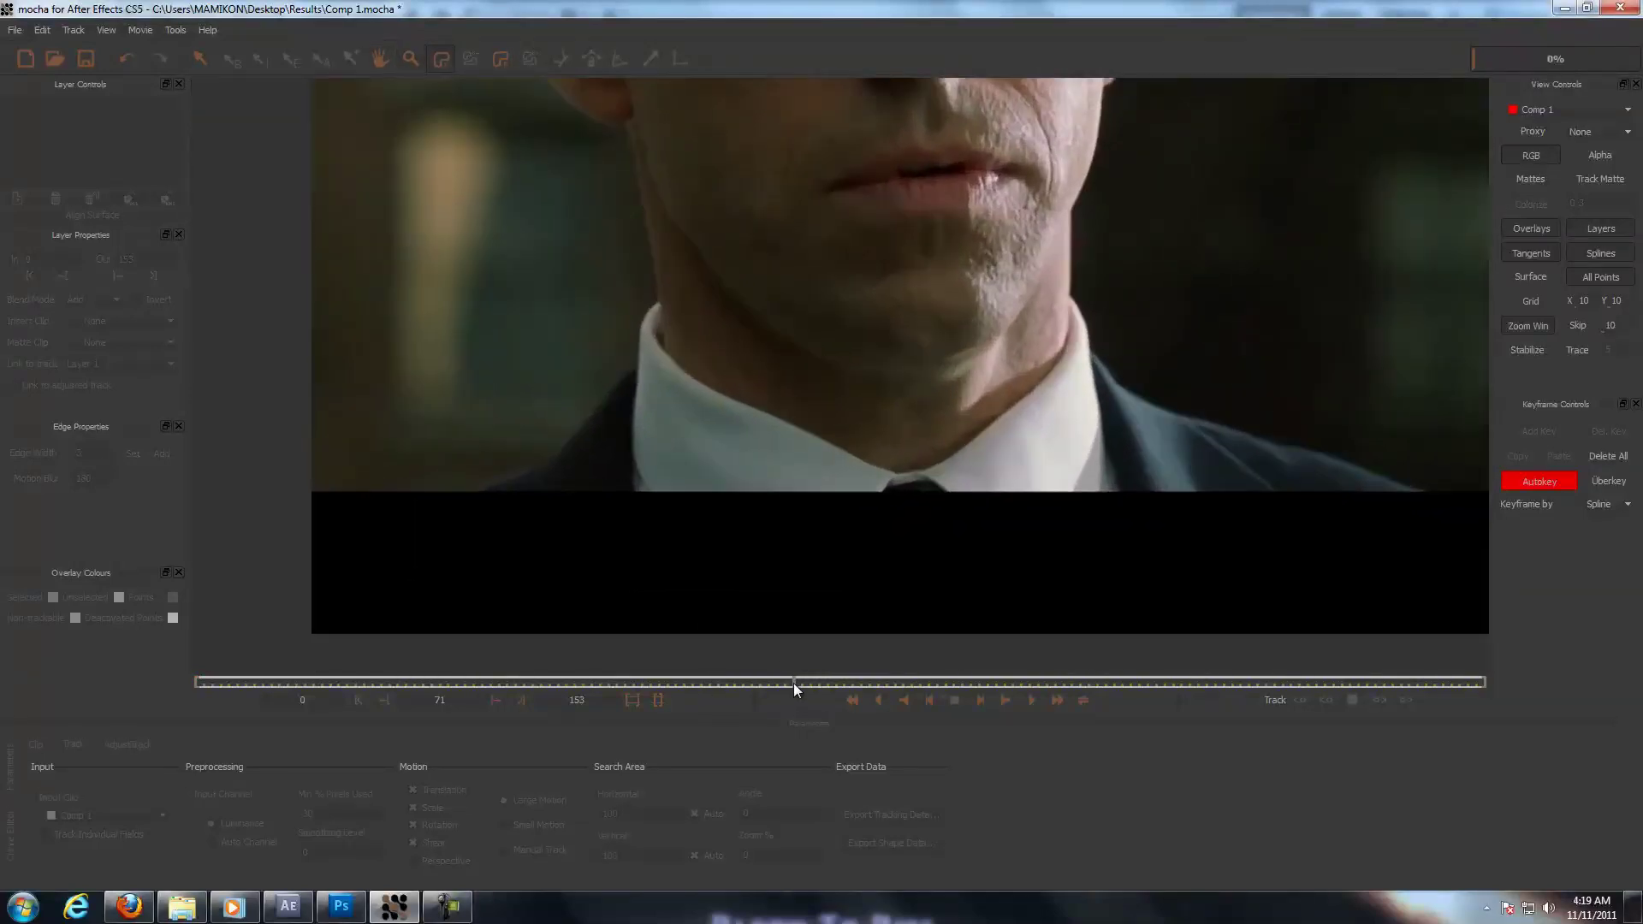
pyautogui.click(463, 693)
pyautogui.write('0')
pyautogui.press('Return')
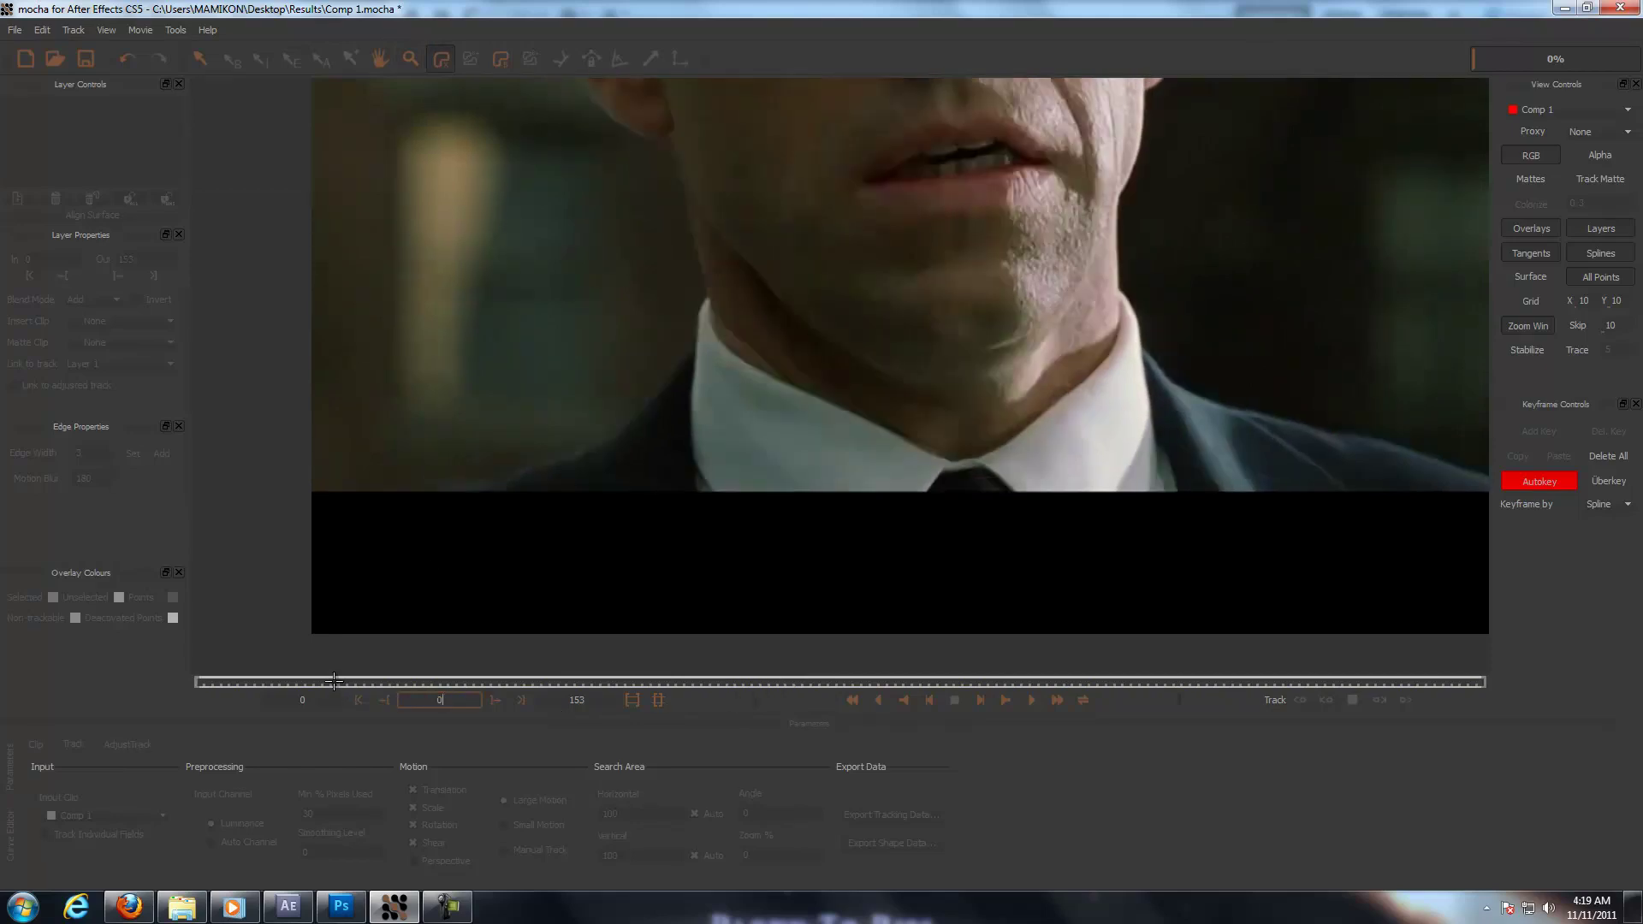
# - Draw a closed X-spline along the jacket edge, up the neck, and around the collar
pyautogui.click(576, 453)
pyautogui.click(630, 426)
pyautogui.click(662, 390)
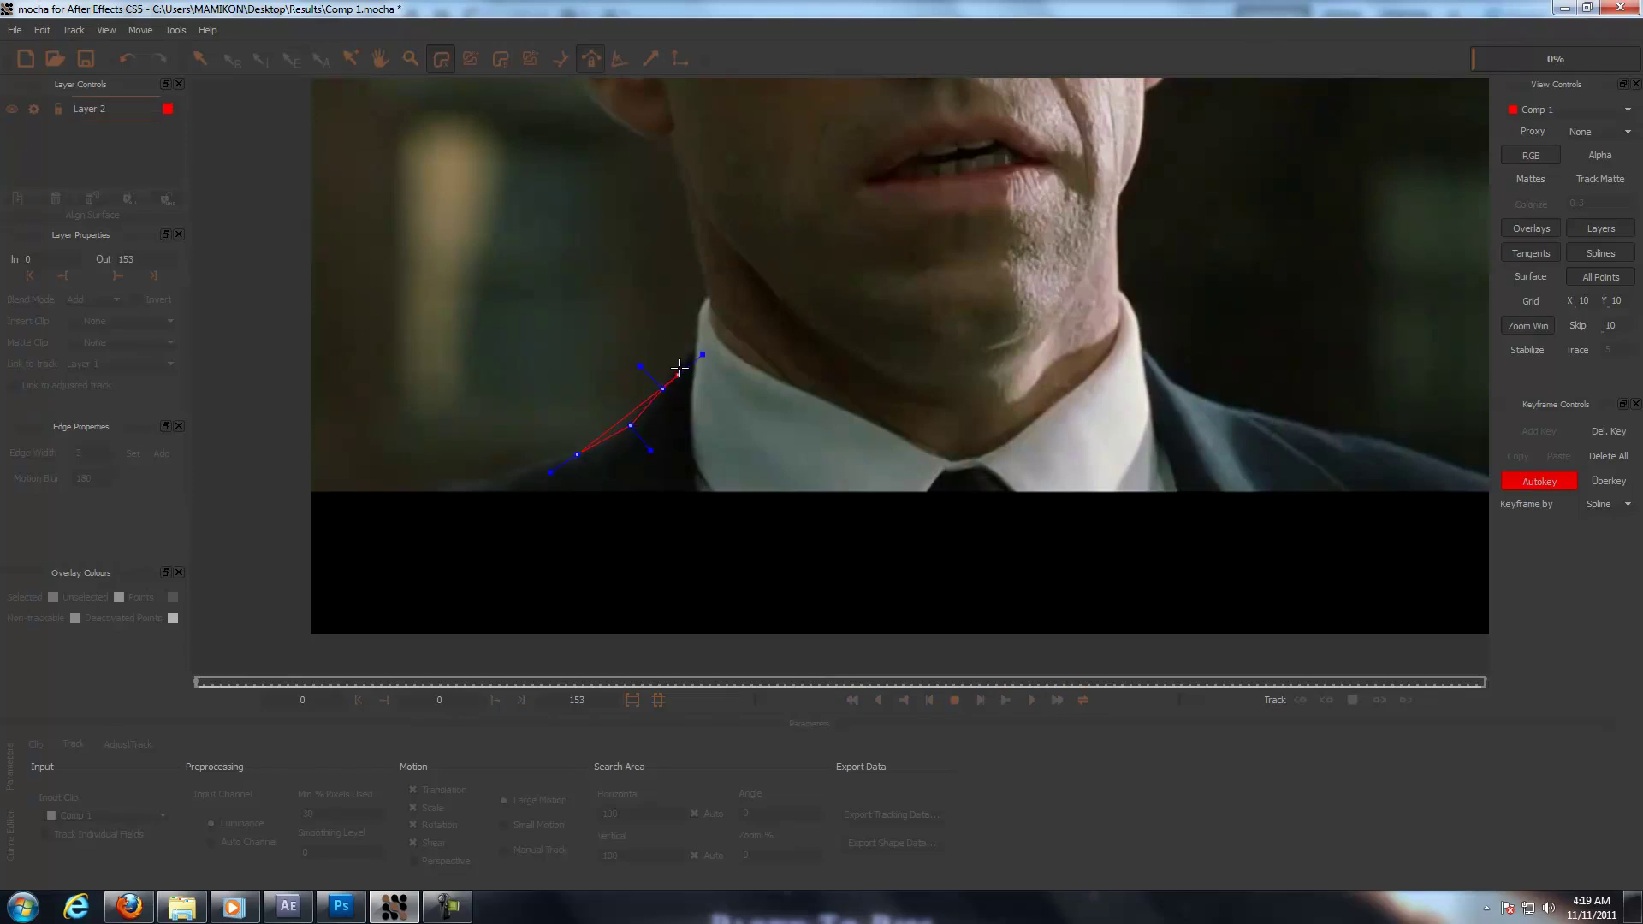
pyautogui.click(694, 350)
pyautogui.click(707, 300)
pyautogui.click(716, 342)
pyautogui.click(746, 365)
pyautogui.click(807, 396)
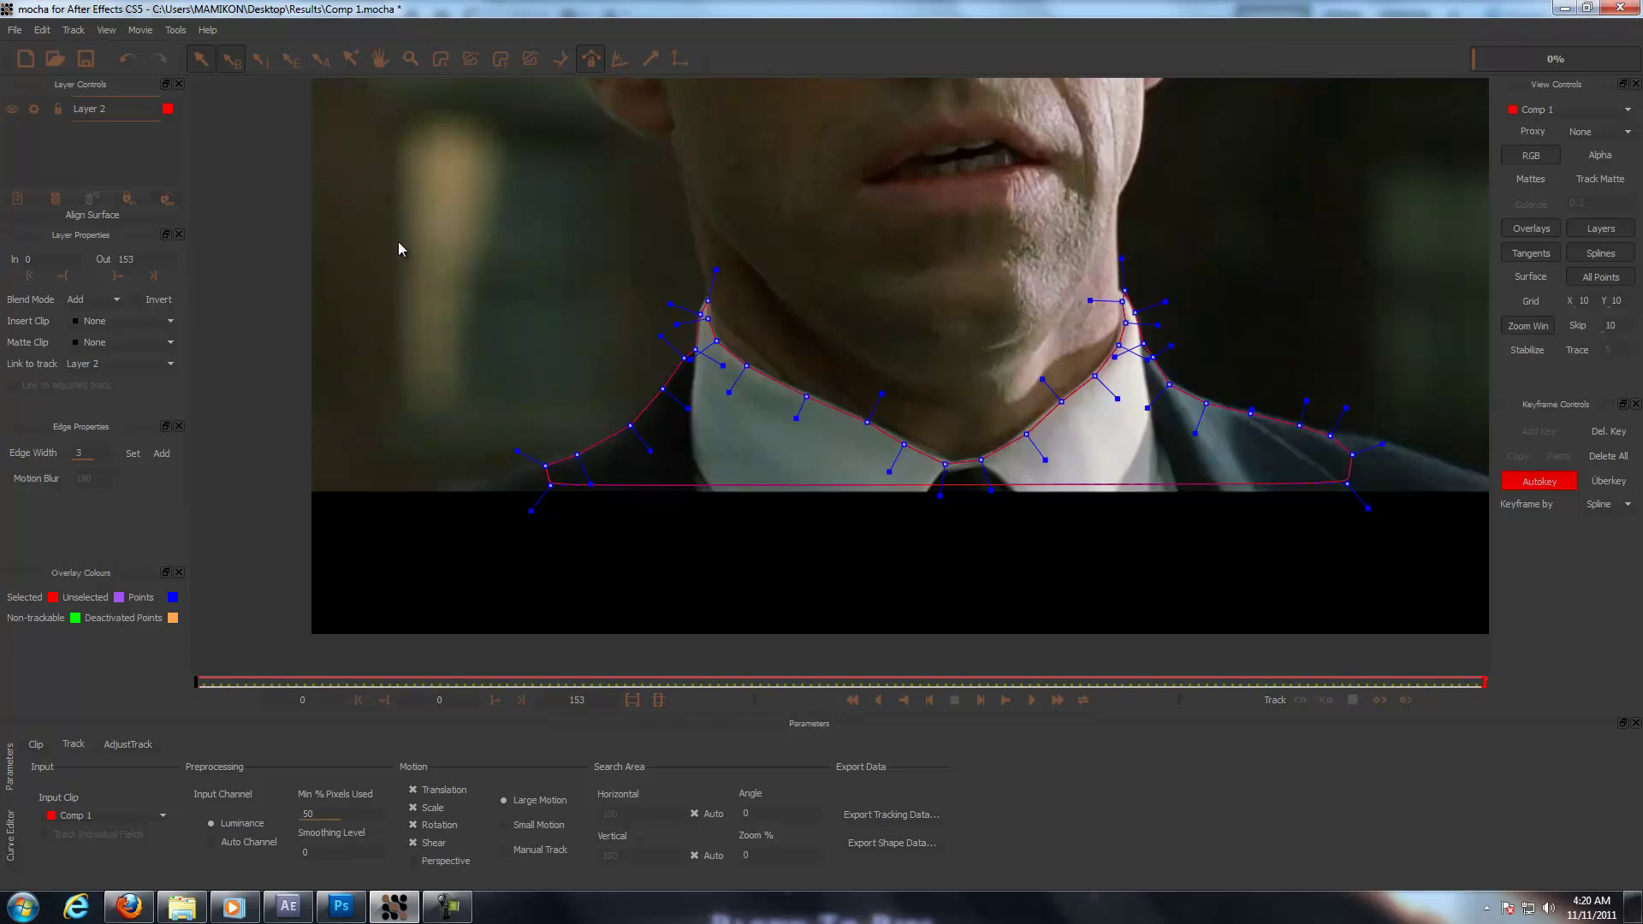
# - Add edge width to all points, track forward, and copy the tracking data to the clipboard
pyautogui.click(132, 455)
pyautogui.click(162, 454)
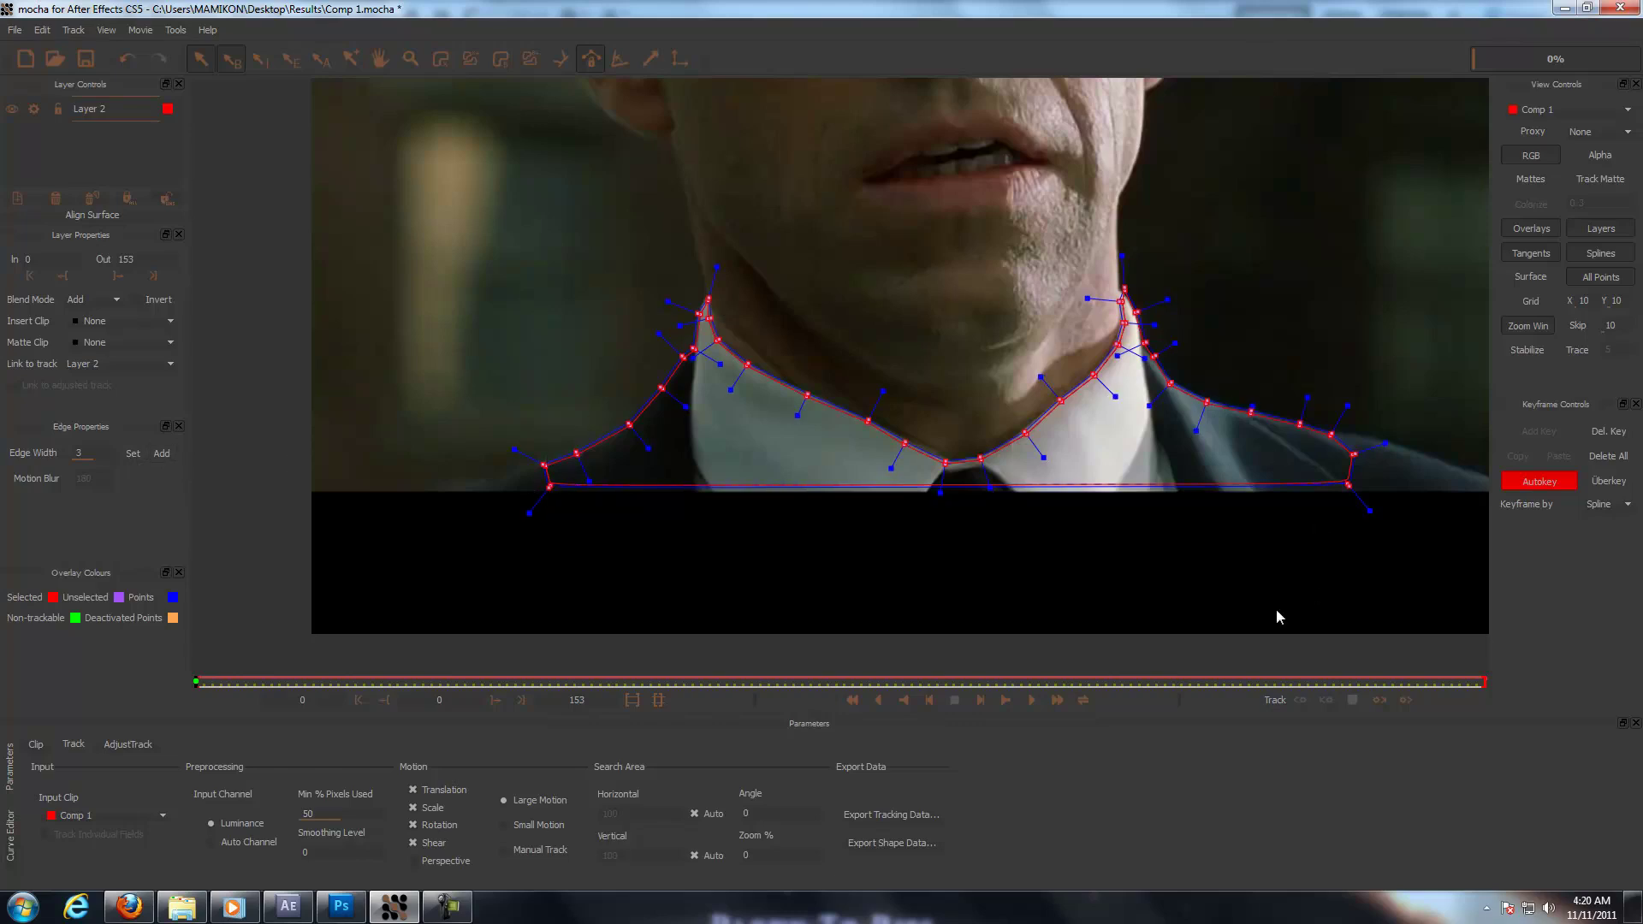
pyautogui.click(1404, 700)
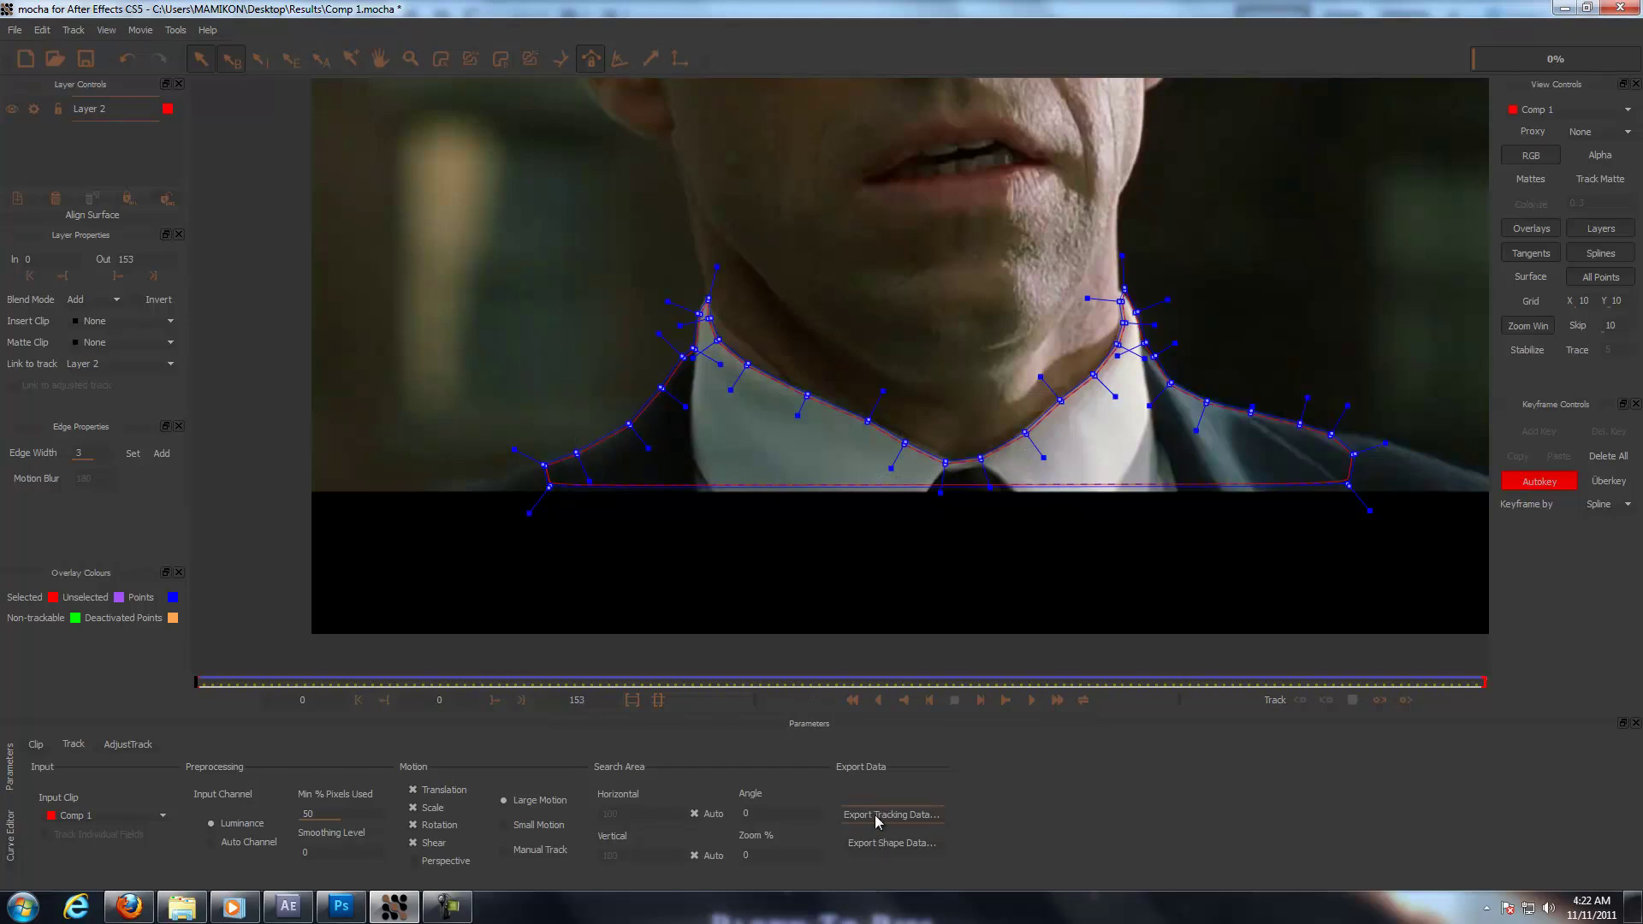
pyautogui.click(874, 815)
pyautogui.click(867, 480)
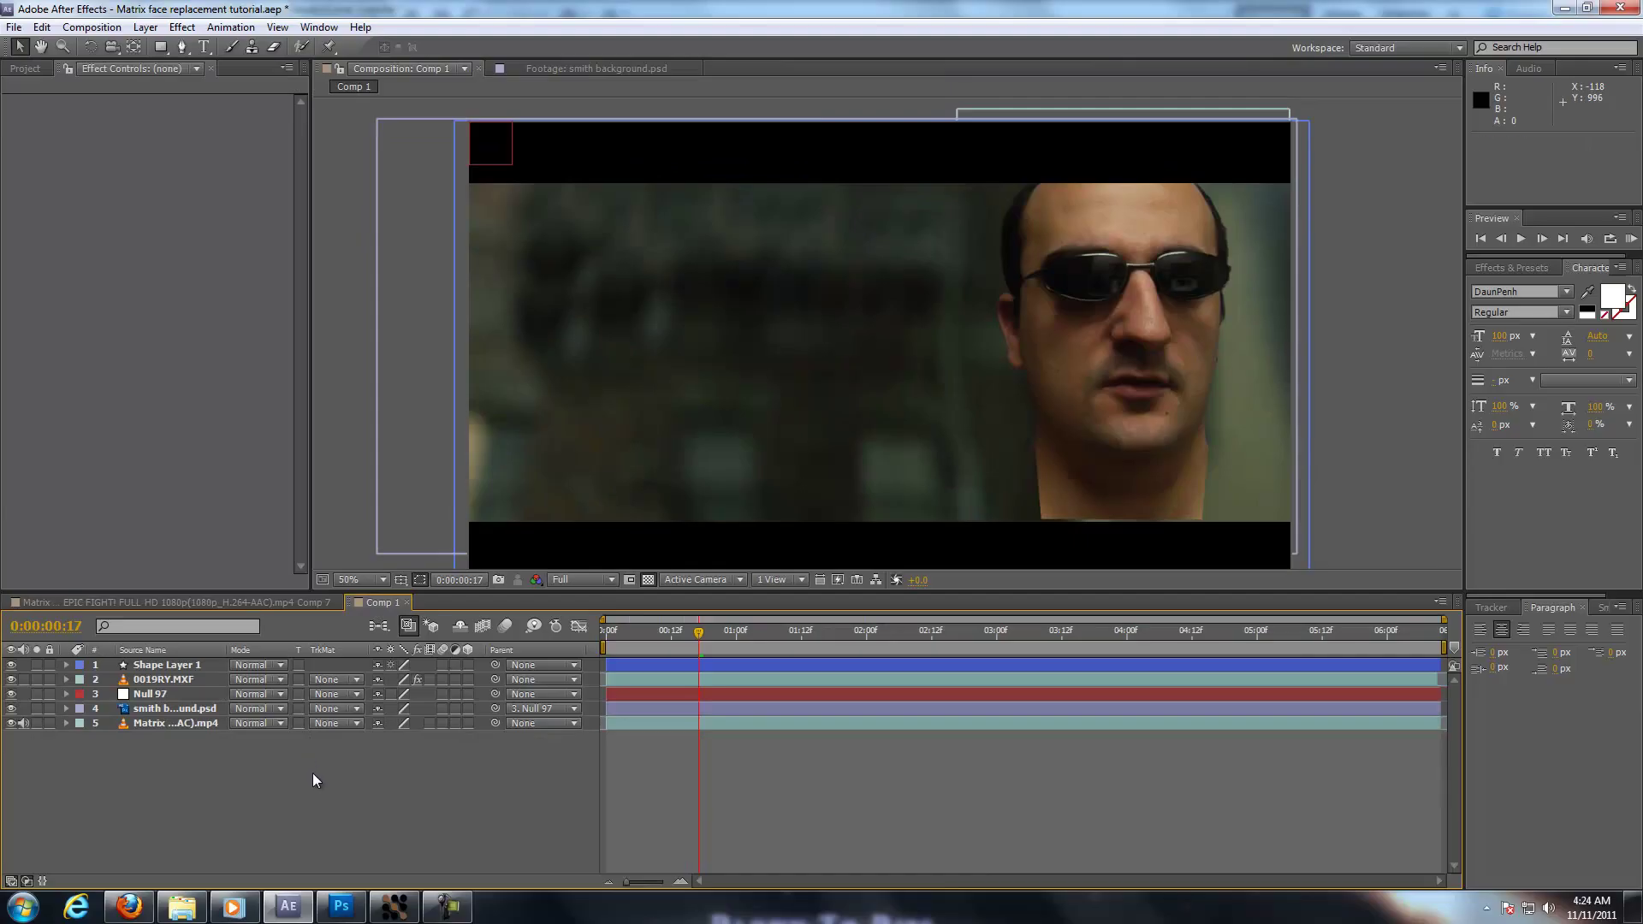
# - Paste the collar tracking data, move the Matrix clip below Shape Layer 1, and solo layer 6
pyautogui.hotkey('ctrl', 'v')
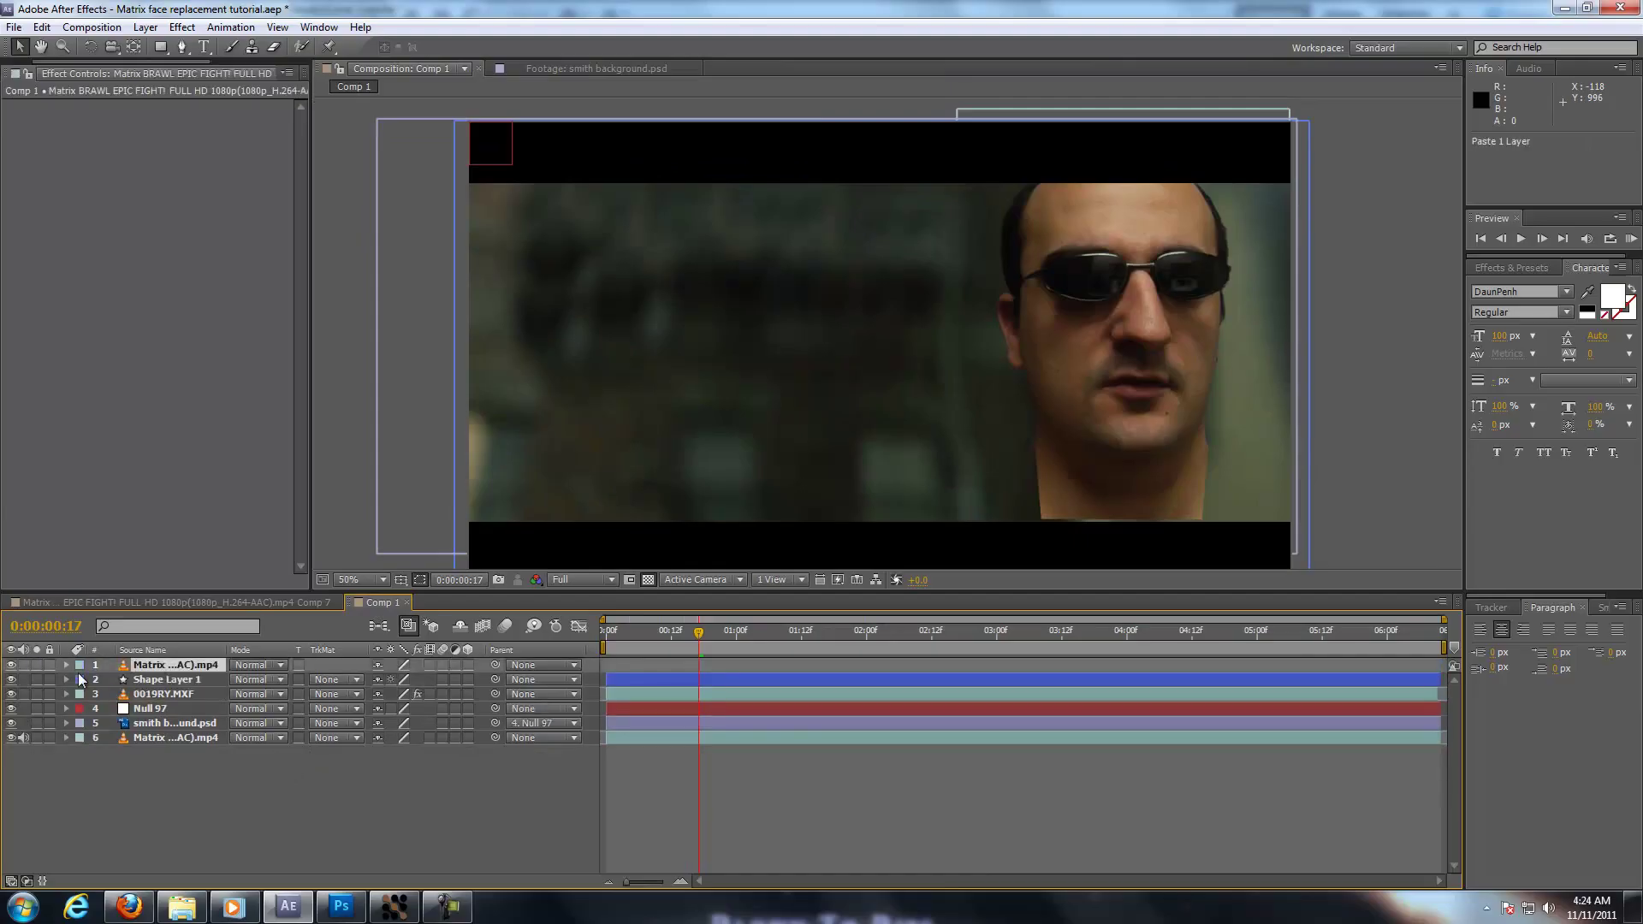
pyautogui.press('Home')
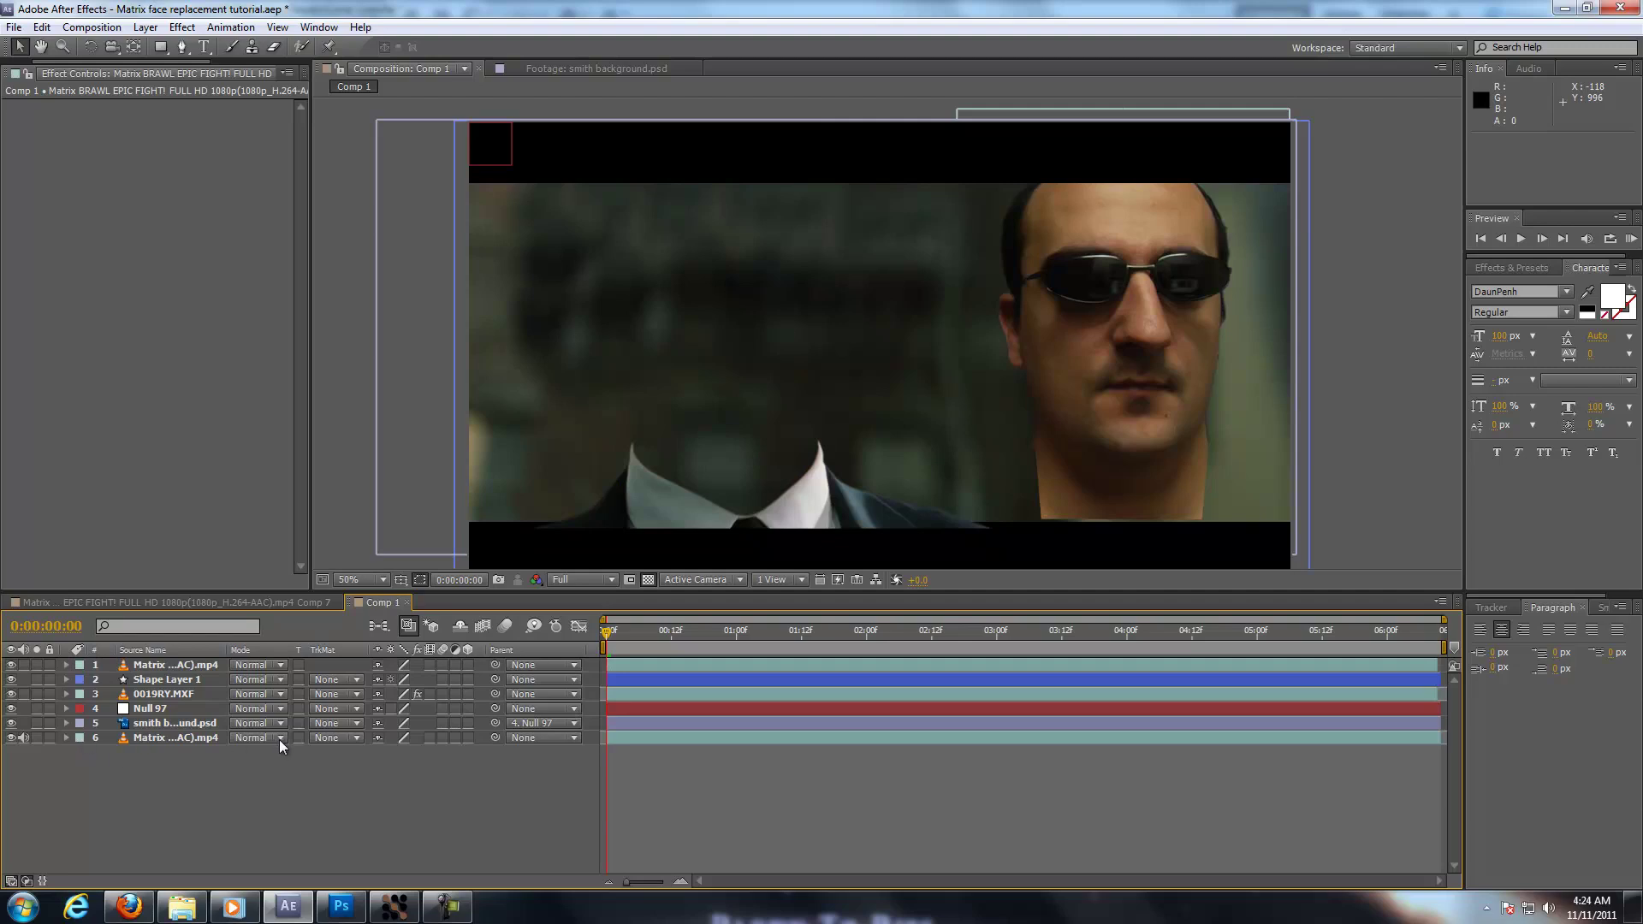
pyautogui.moveTo(145, 665); pyautogui.dragTo(150, 686)
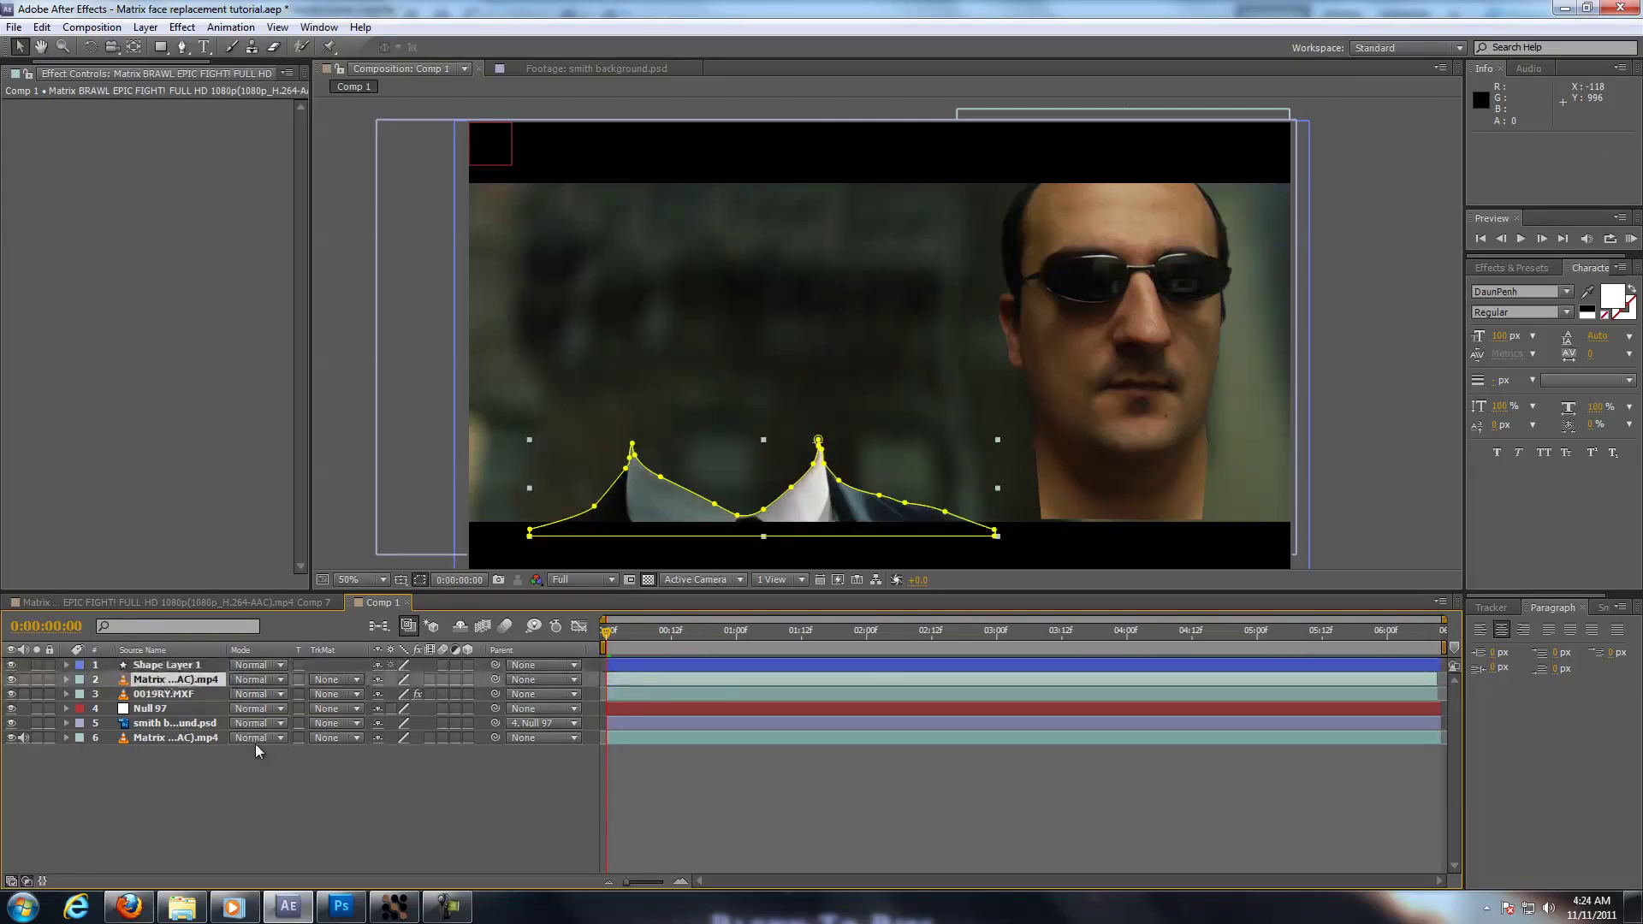
pyautogui.click(362, 805)
pyautogui.moveTo(608, 631)
pyautogui.mouseDown()
pyautogui.moveTo(669, 635)
pyautogui.moveTo(580, 632)
pyautogui.mouseUp()
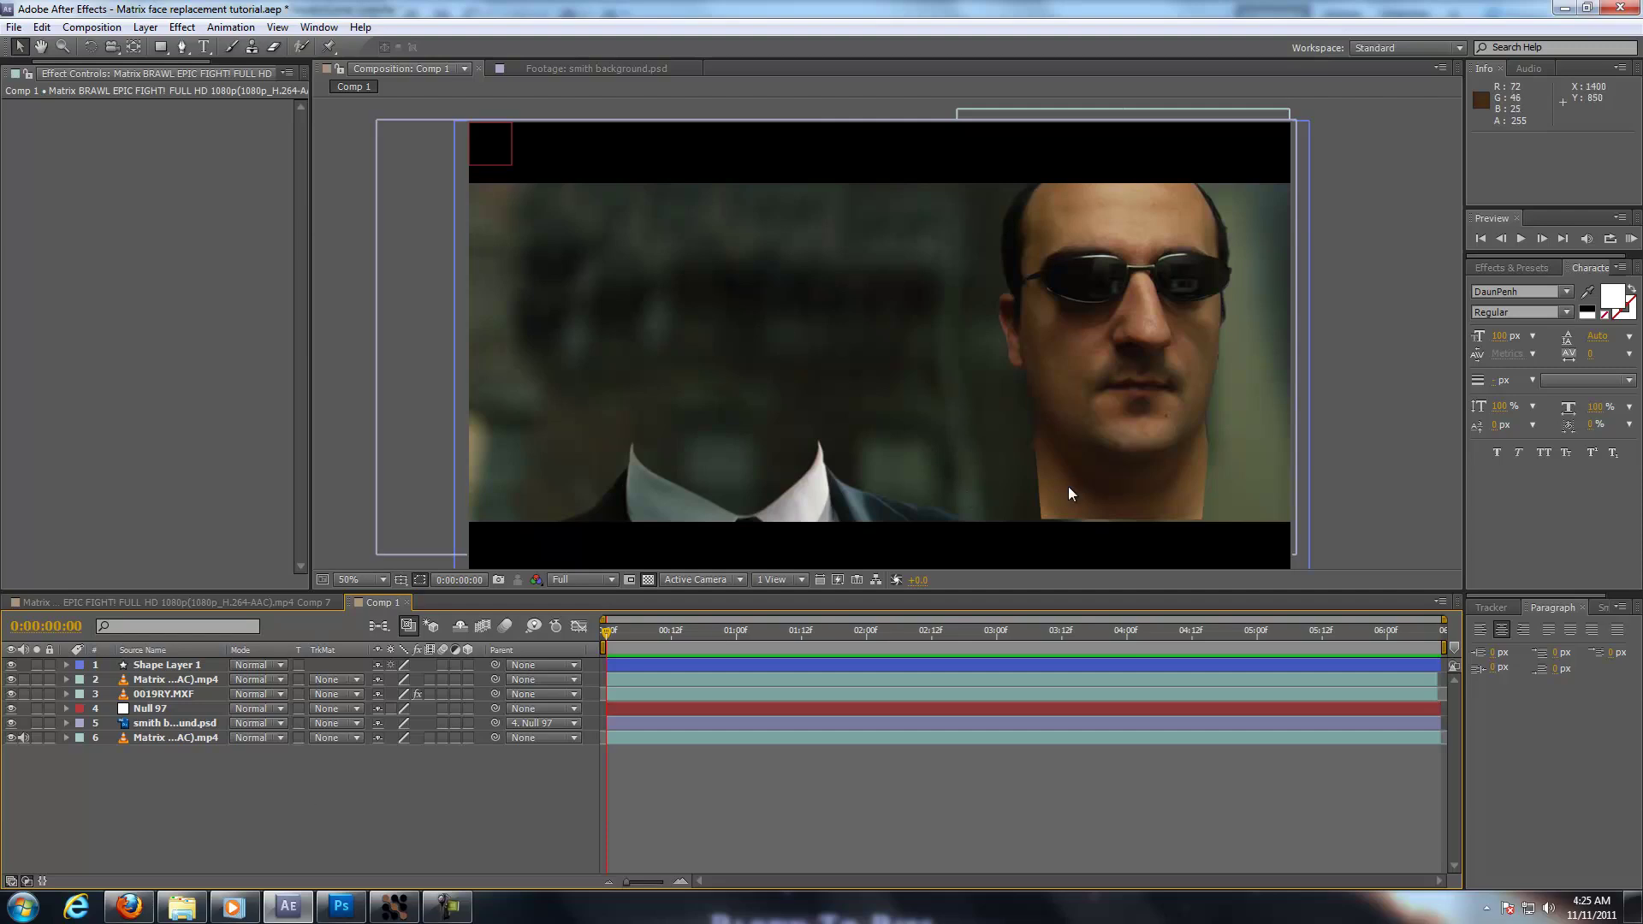
pyautogui.click(36, 738)
pyautogui.click(394, 906)
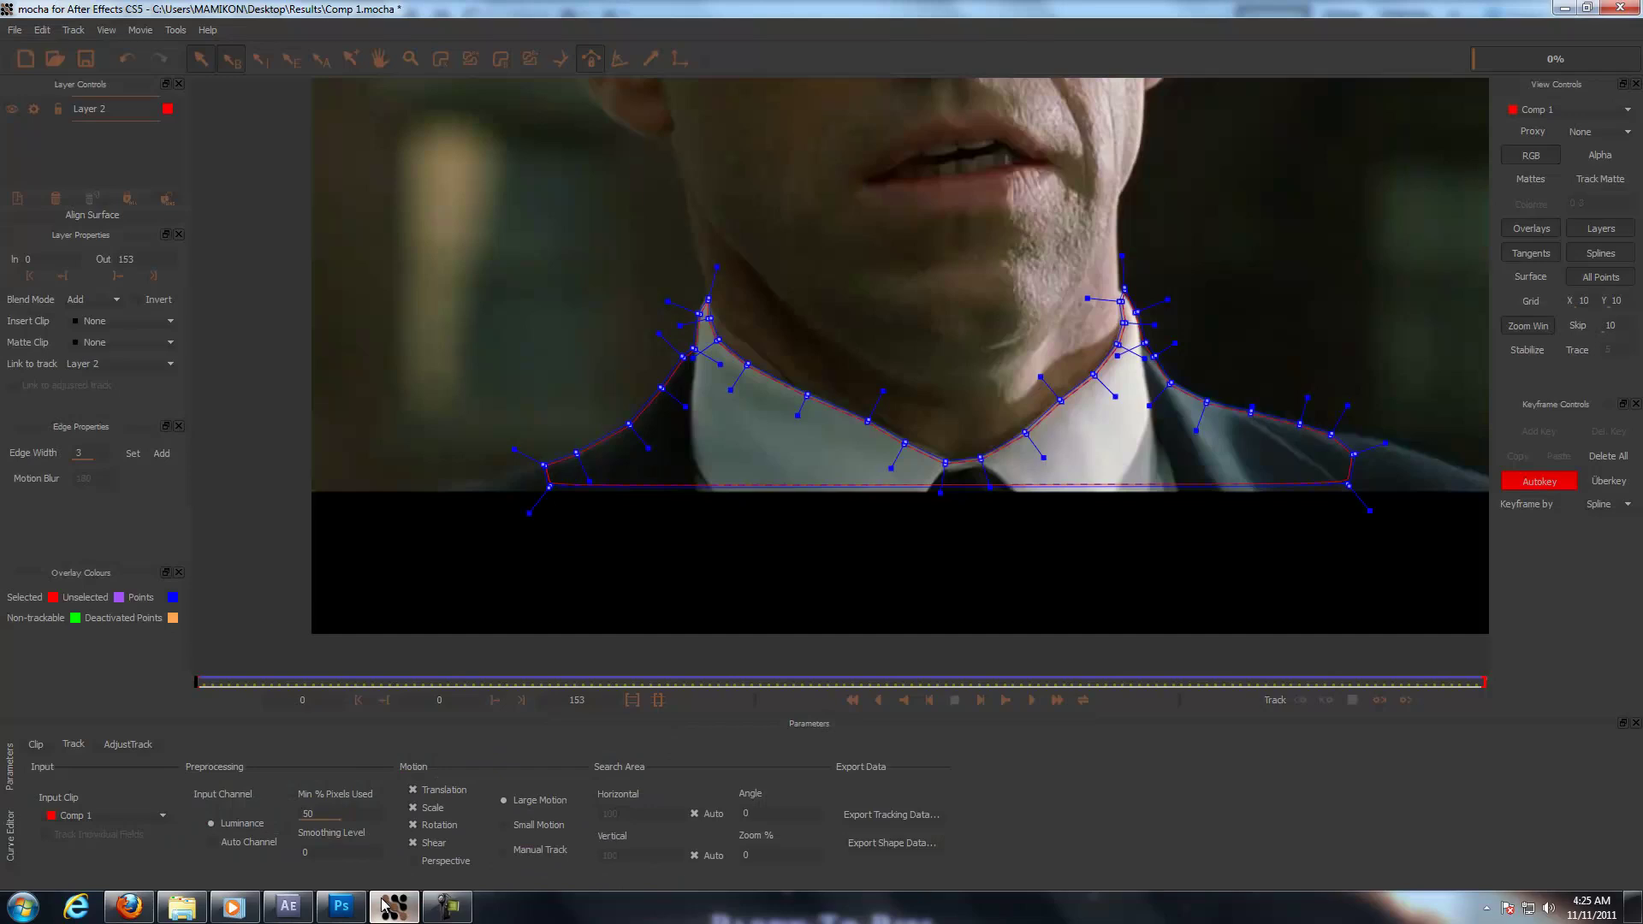
# - Delete the old Layer 2 neck spline
pyautogui.click(639, 292)
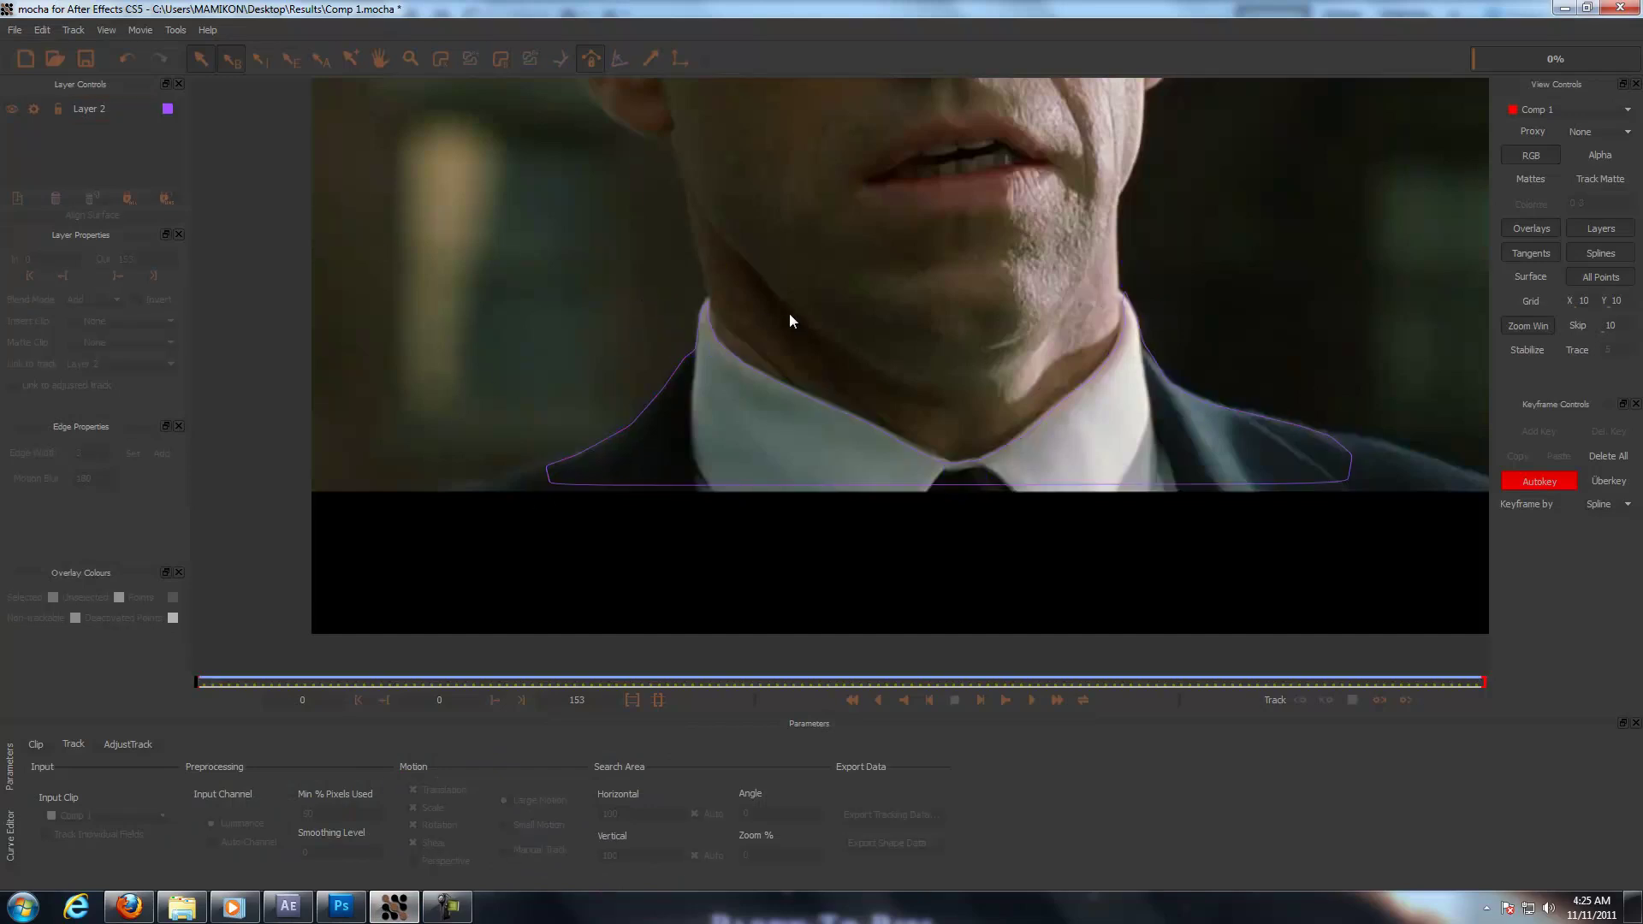
pyautogui.scroll(-3, 797, 310)
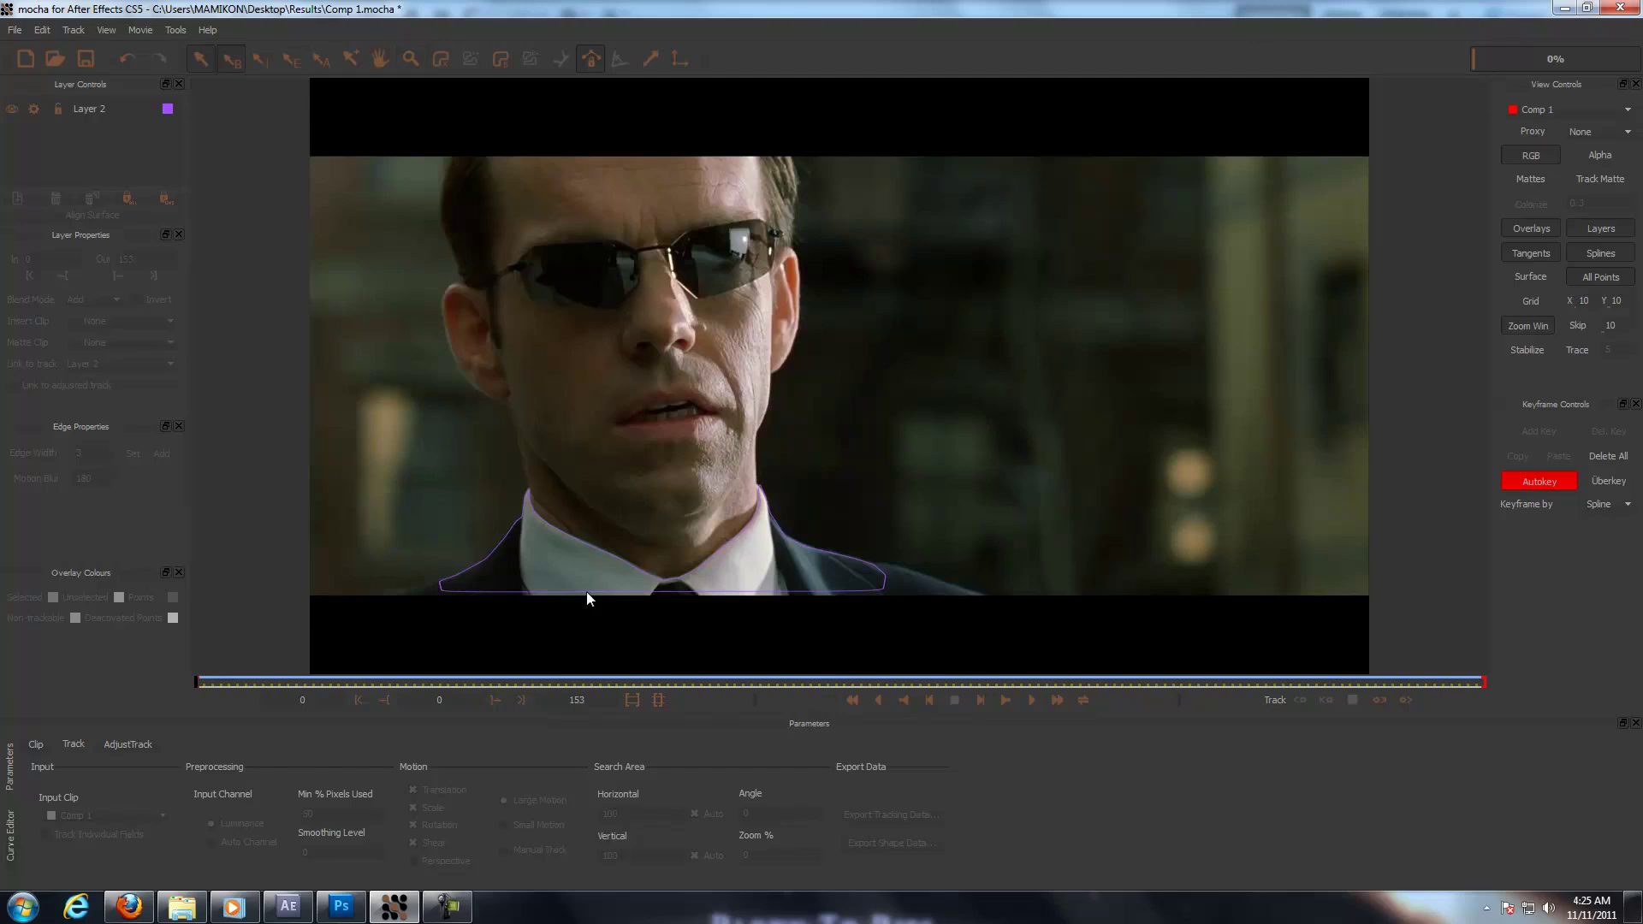
pyautogui.click(754, 592)
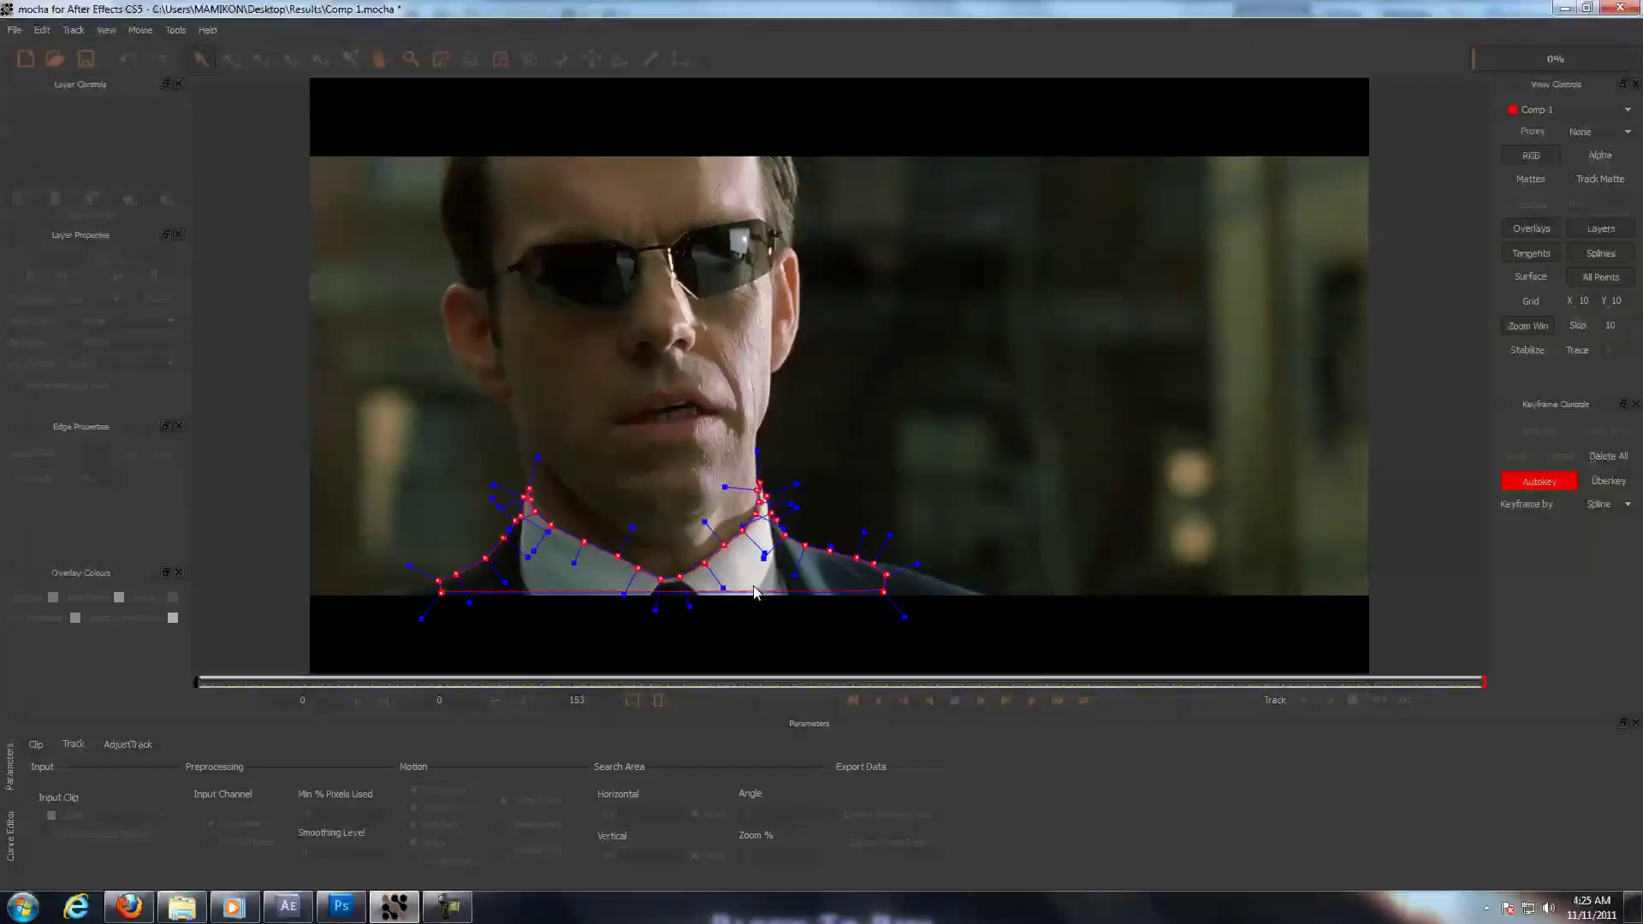
pyautogui.press('Delete')
pyautogui.press('Return')
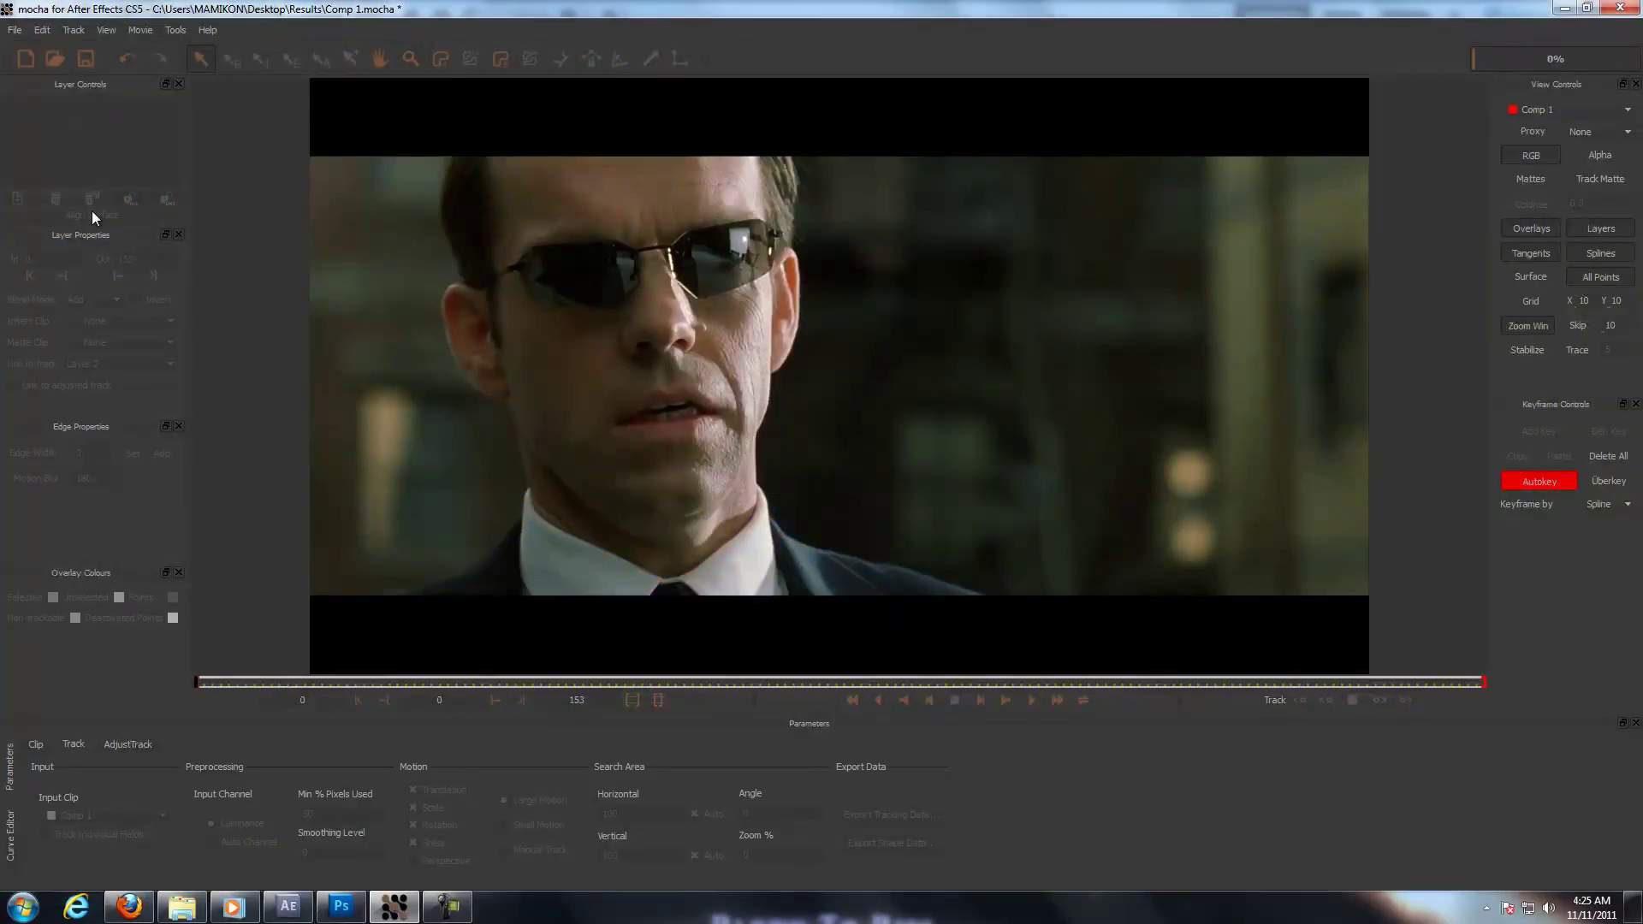
# - Draw a small closed X-spline shape on the collar
pyautogui.click(441, 58)
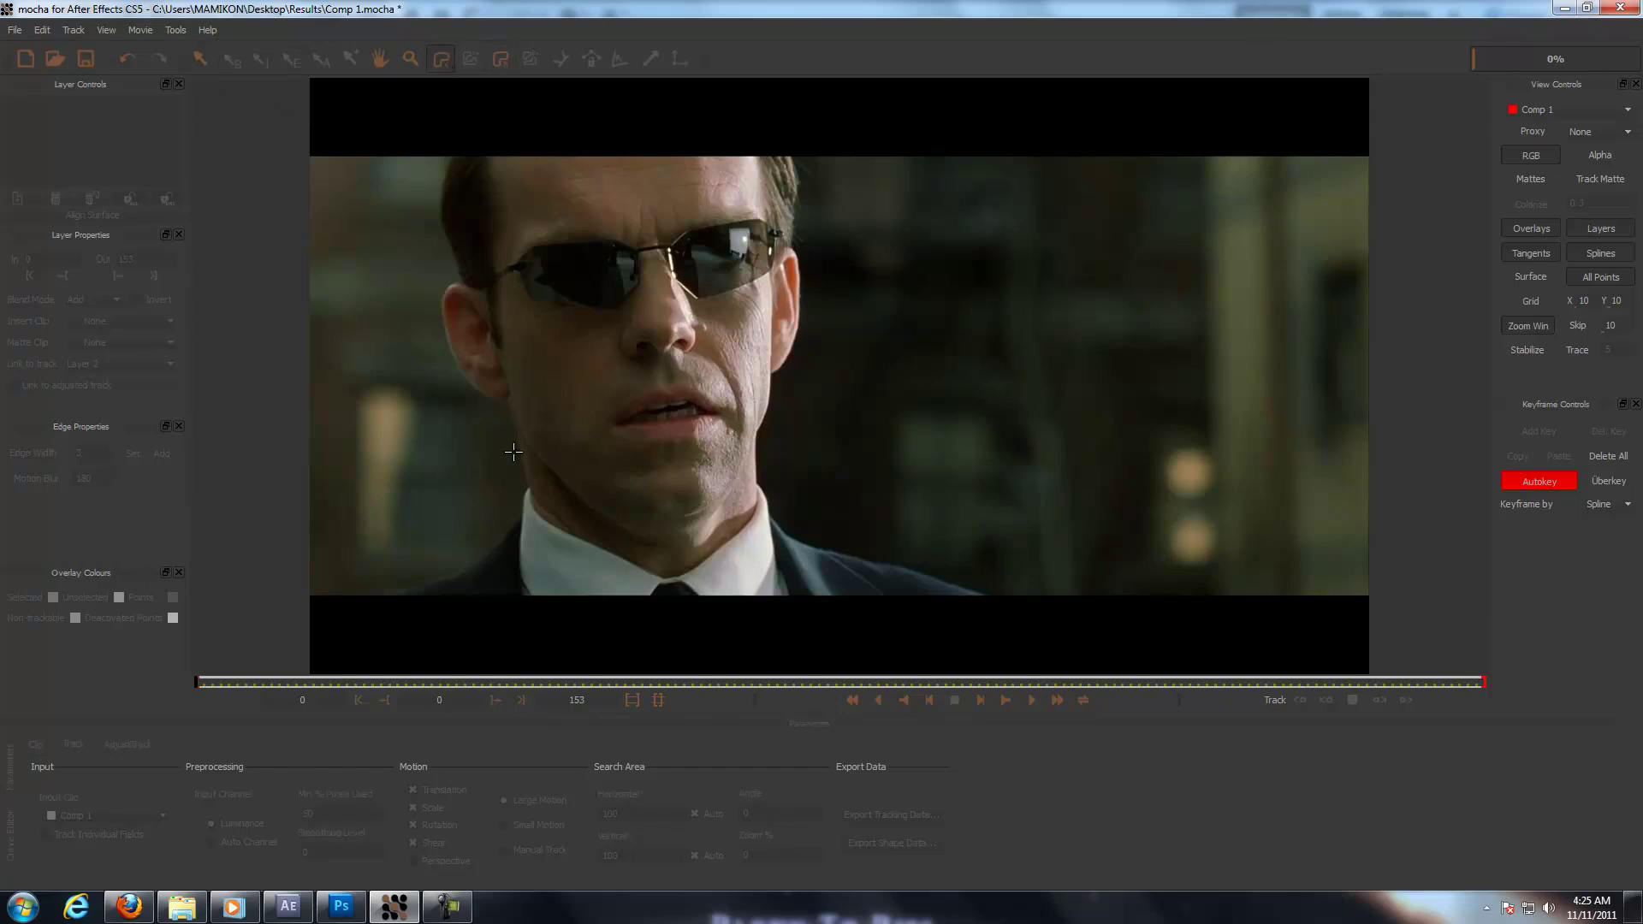
pyautogui.click(802, 550)
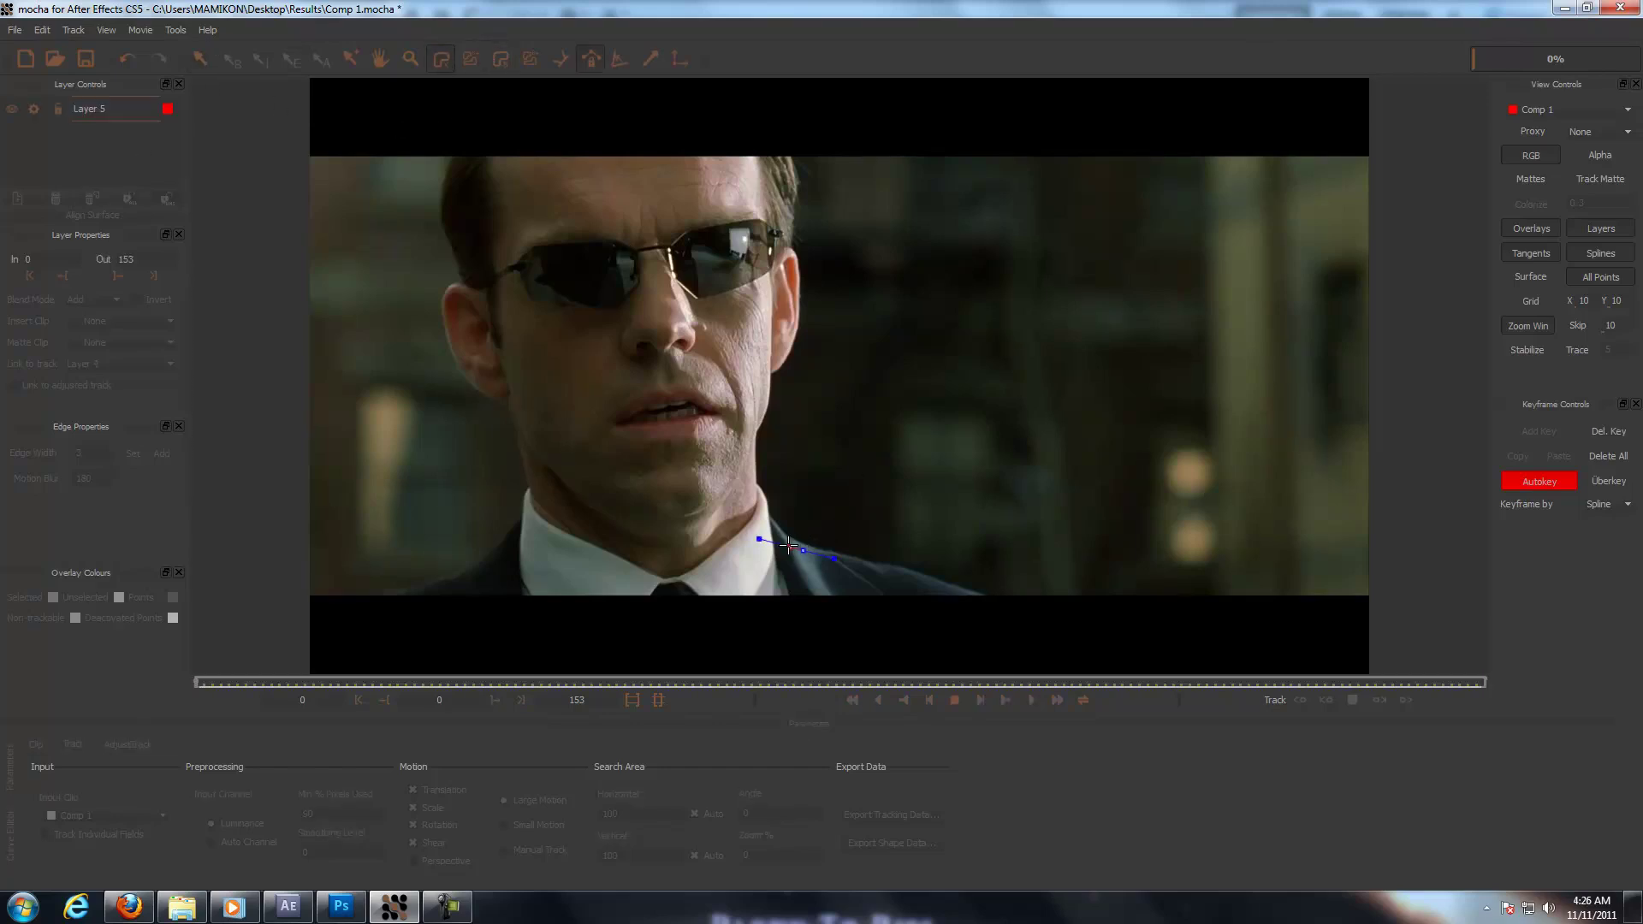
pyautogui.click(781, 543)
pyautogui.click(785, 561)
pyautogui.click(795, 573)
pyautogui.click(817, 562)
pyautogui.rightClick(881, 513)
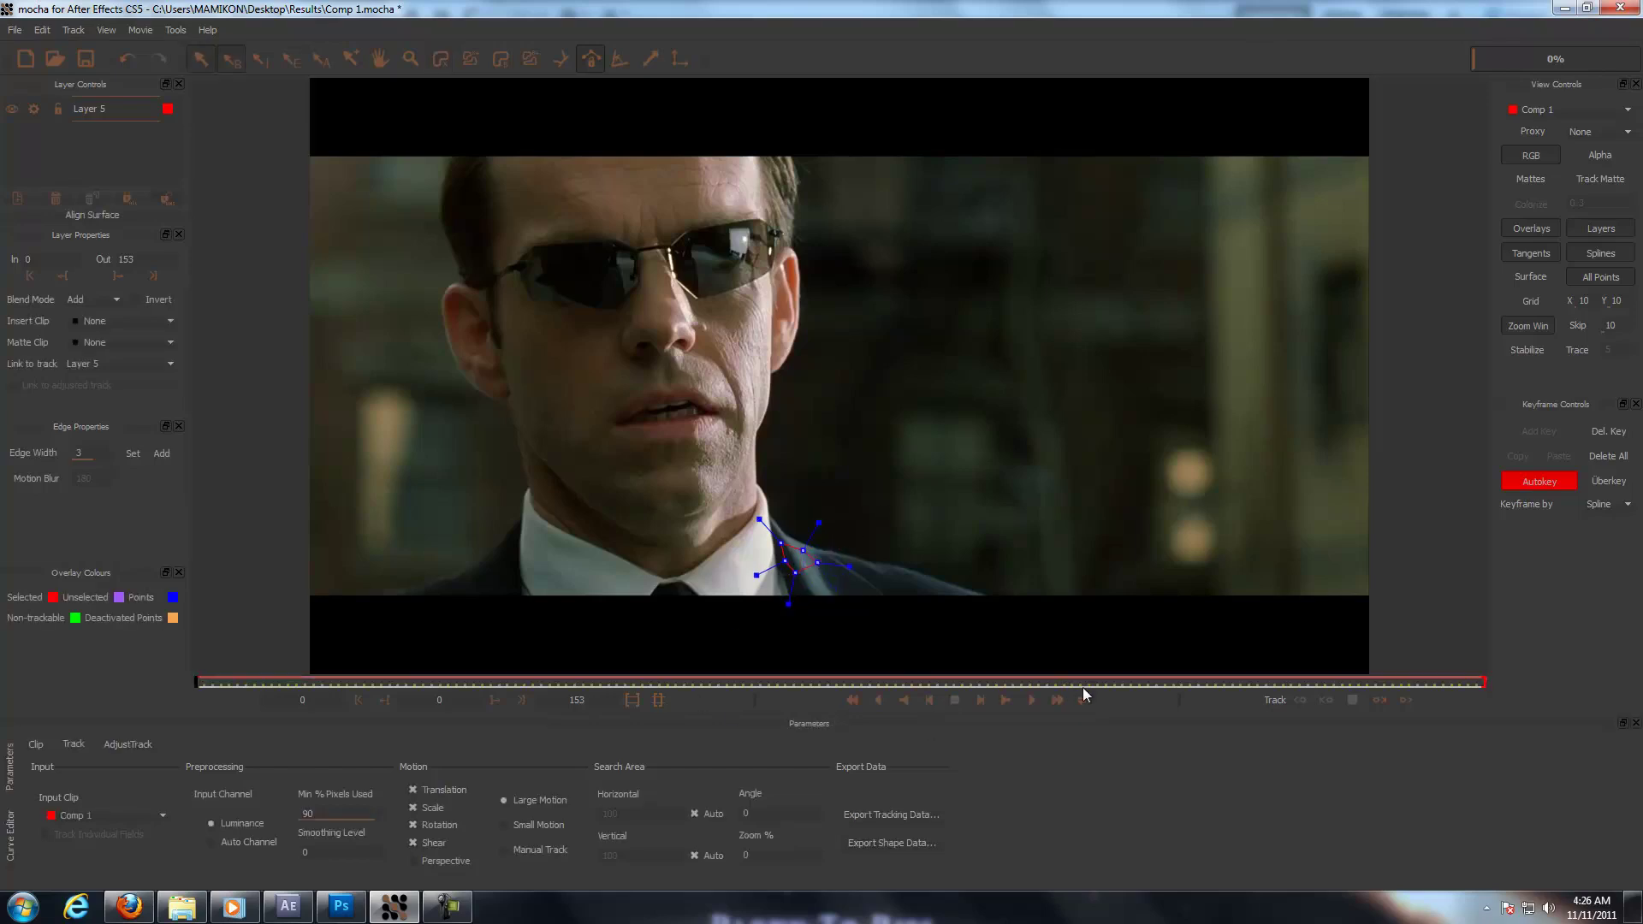
# - Track the collar shape backward, then forward six single frames
pyautogui.click(1398, 700)
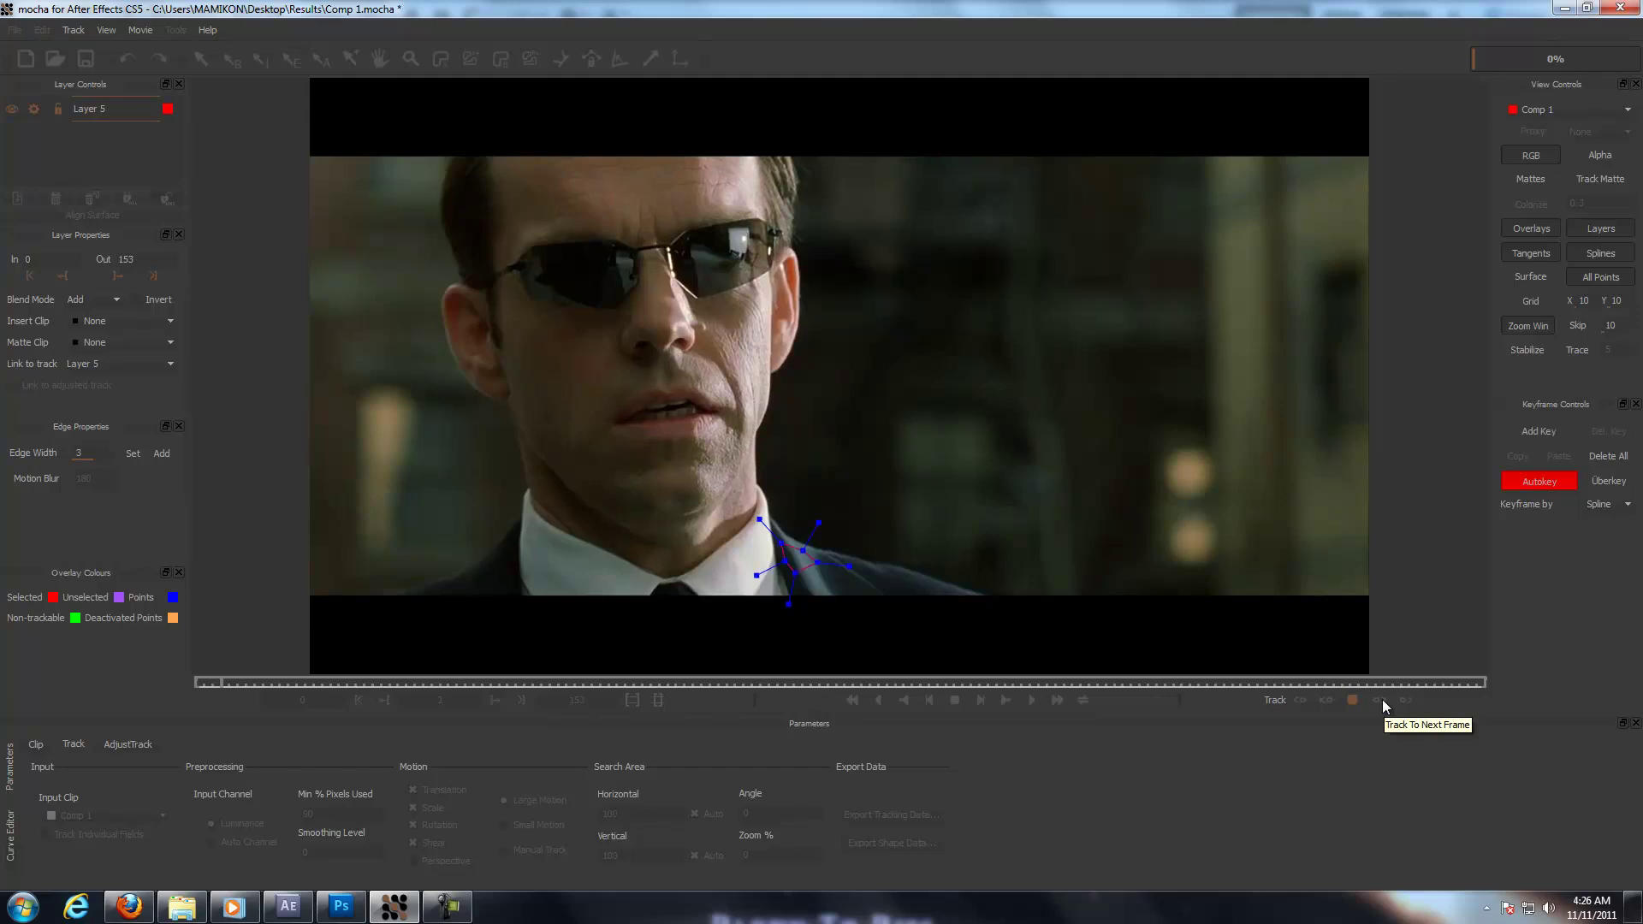
pyautogui.click(1383, 700)
pyautogui.click(1383, 700)
pyautogui.click(1383, 700)
pyautogui.click(1383, 700)
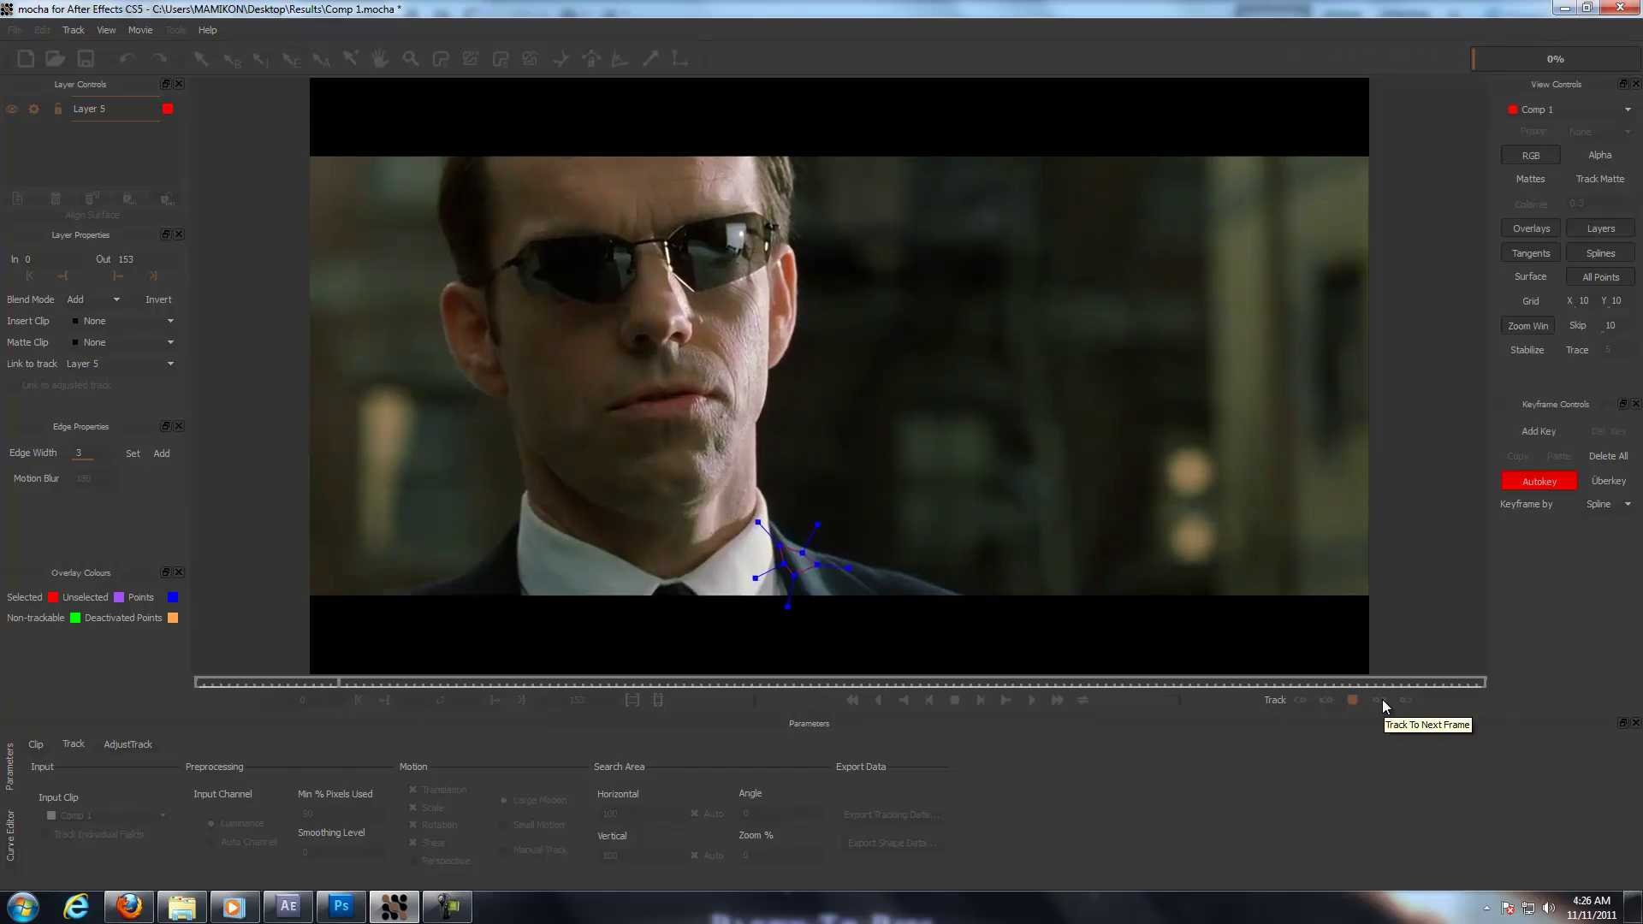
pyautogui.click(1383, 700)
pyautogui.click(1383, 700)
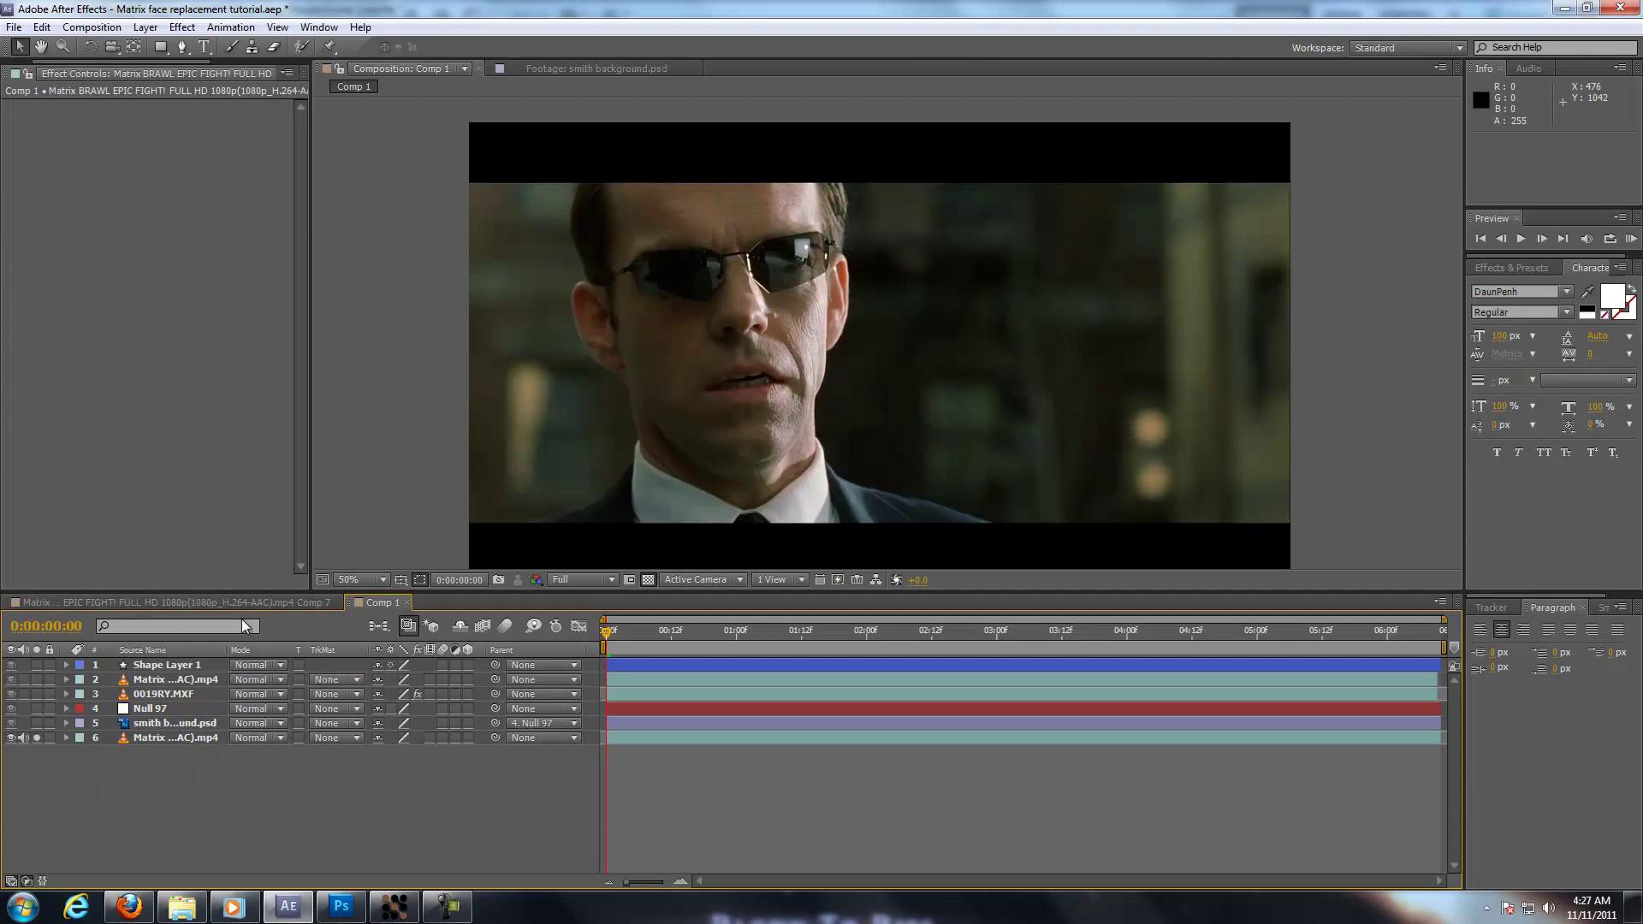
# - Add a Null 98 layer and paste the collar tracking keyframes into its transform
pyautogui.rightClick(177, 766)
pyautogui.moveTo(396, 615)
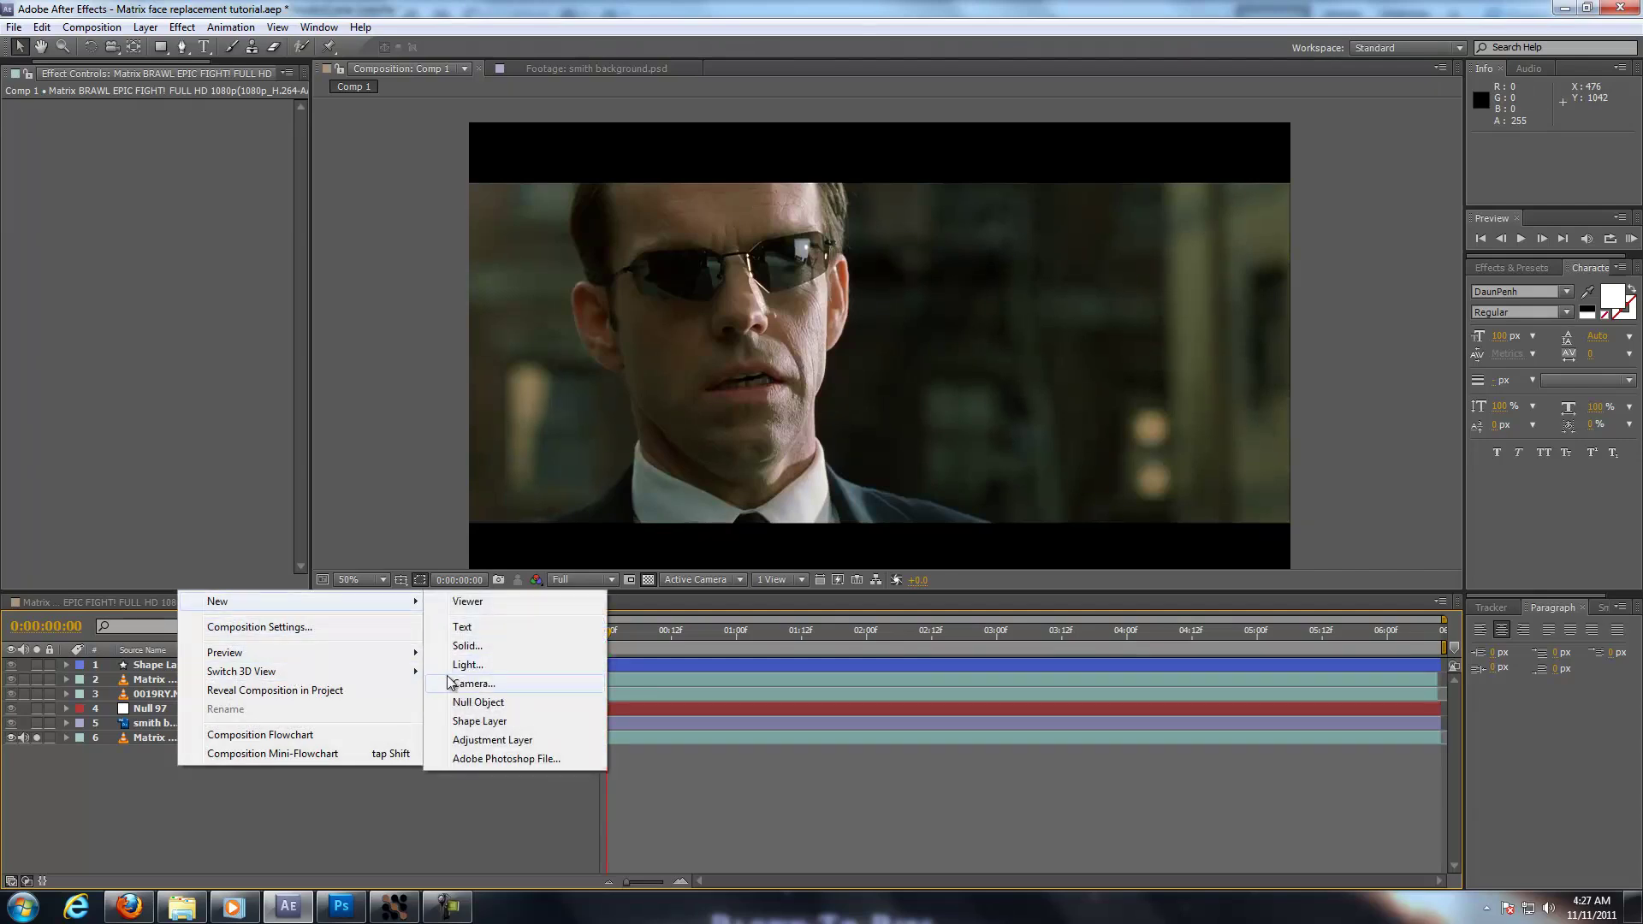
pyautogui.click(505, 702)
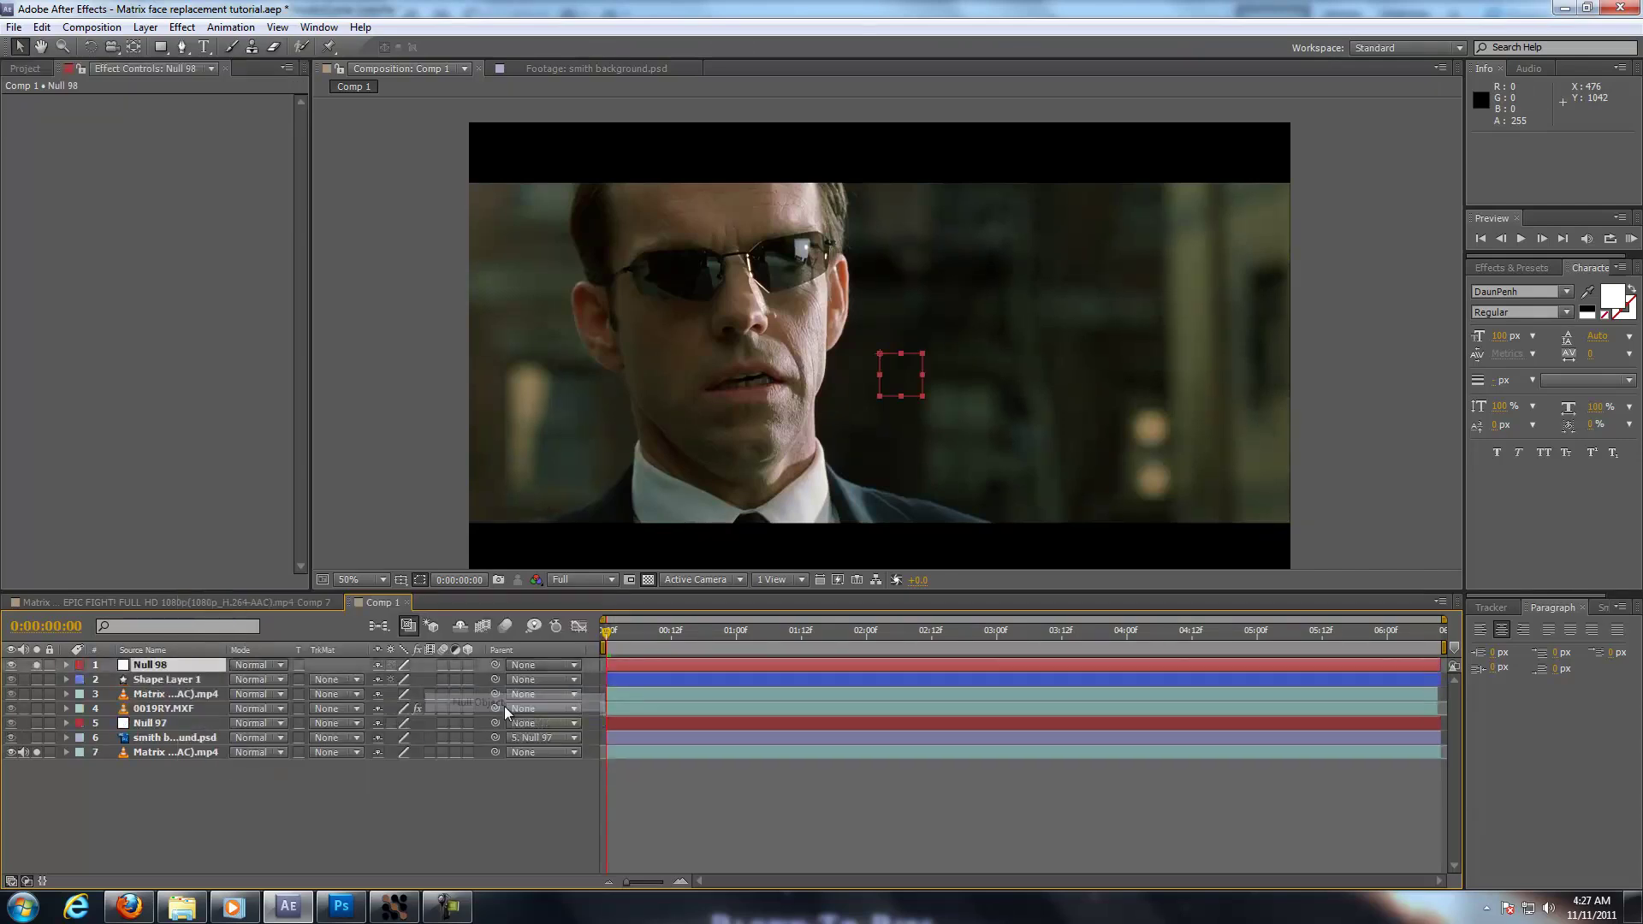
pyautogui.click(69, 662)
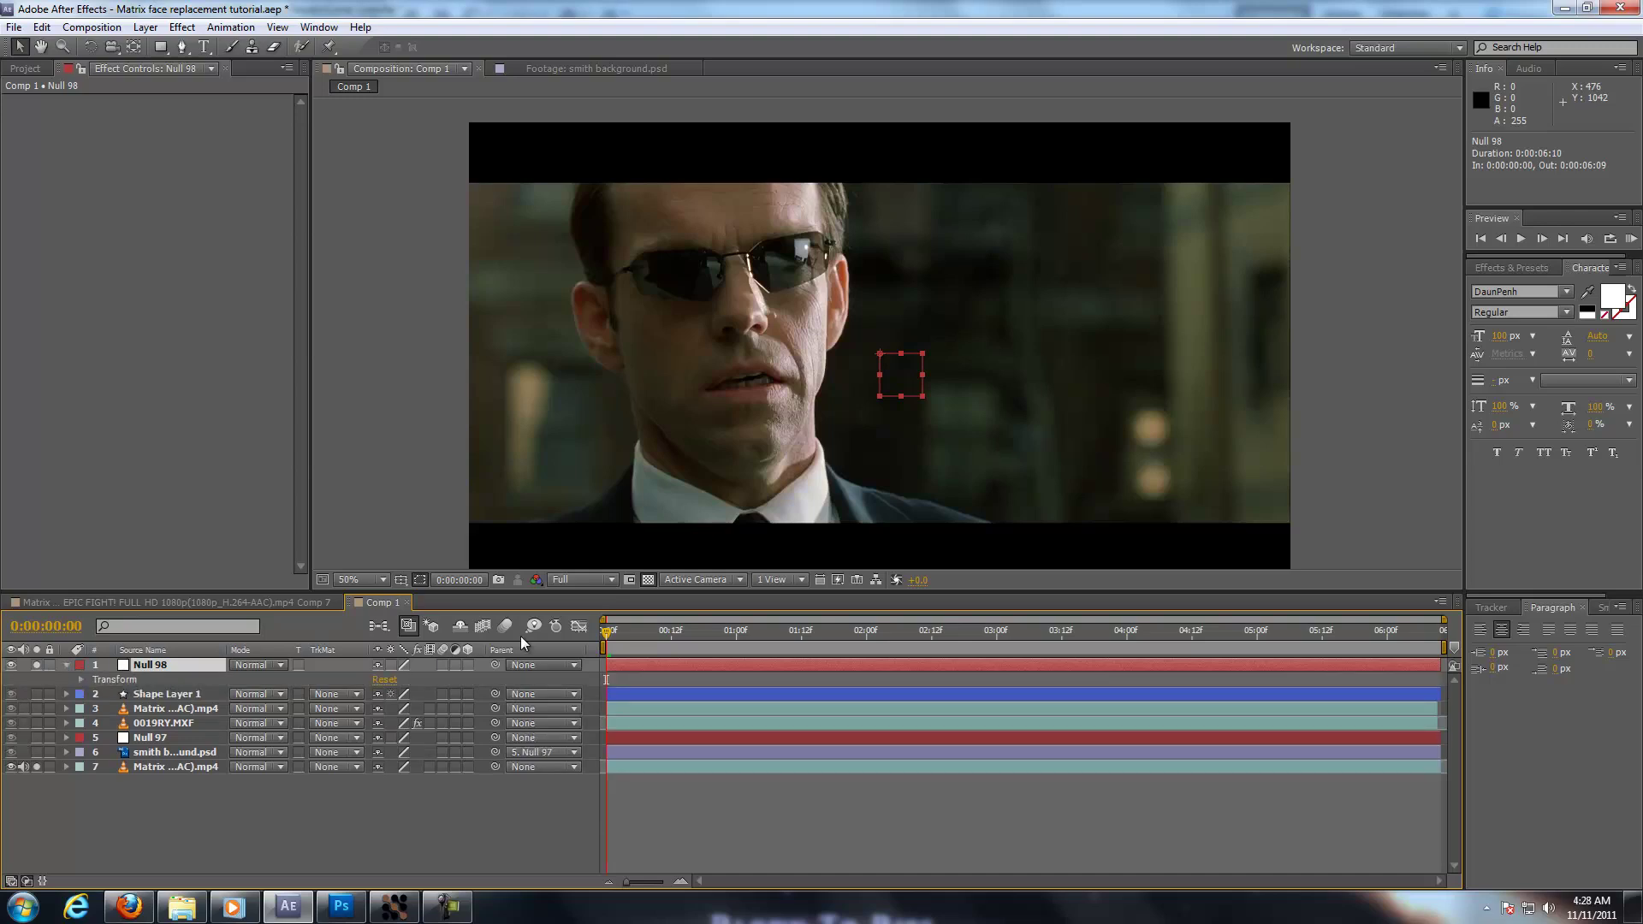
pyautogui.hotkey('ctrl', 'v')
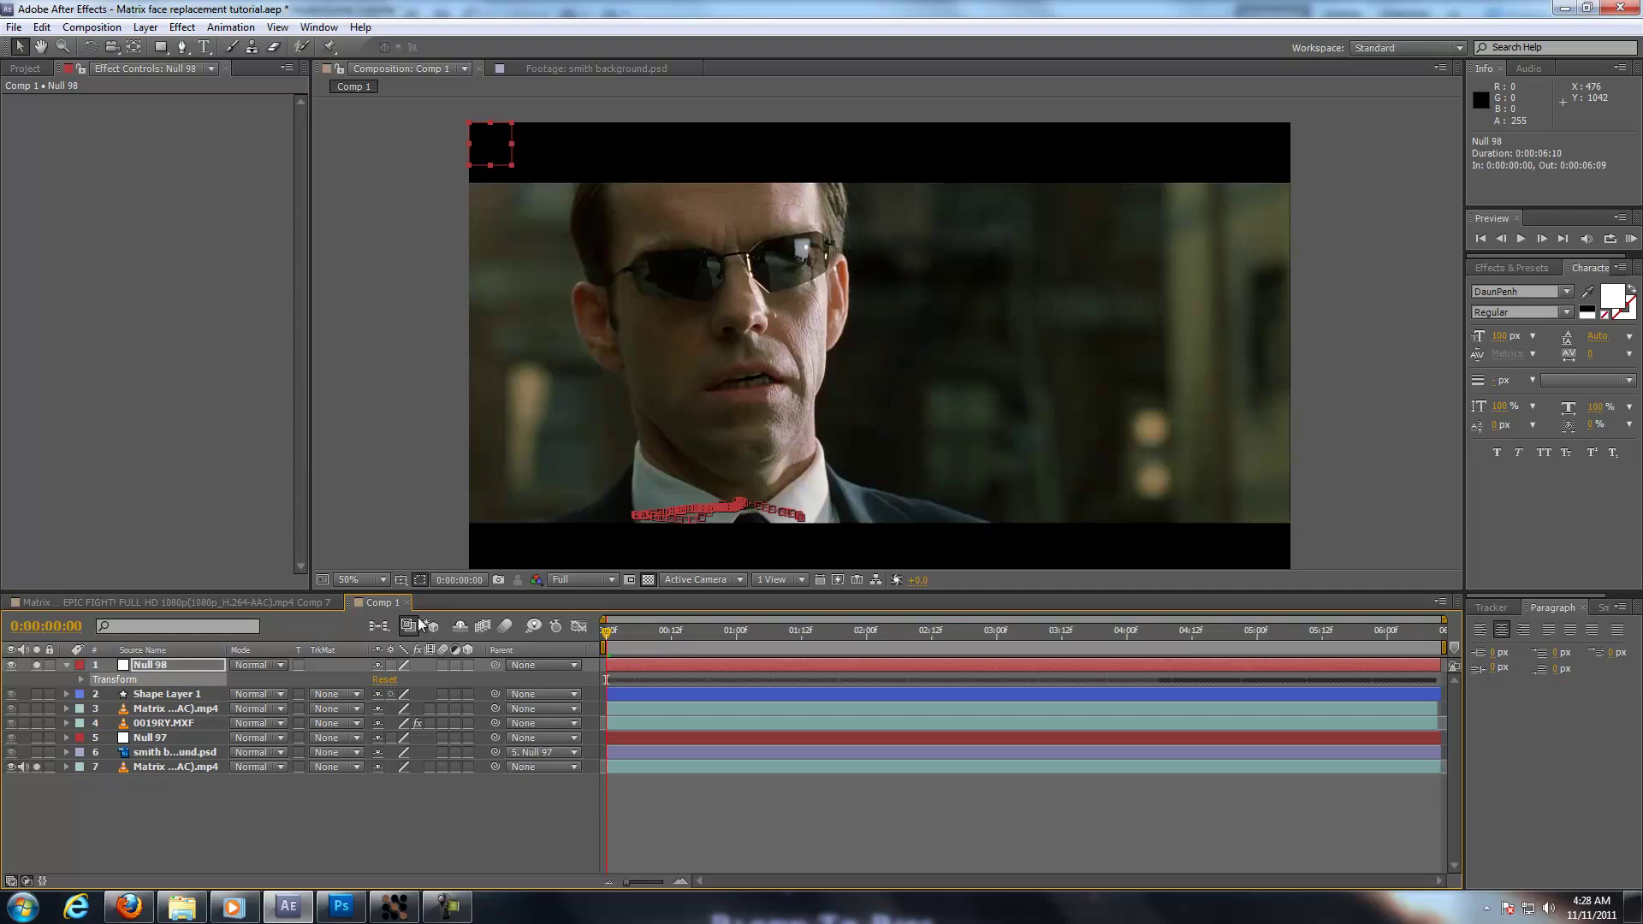
pyautogui.click(67, 665)
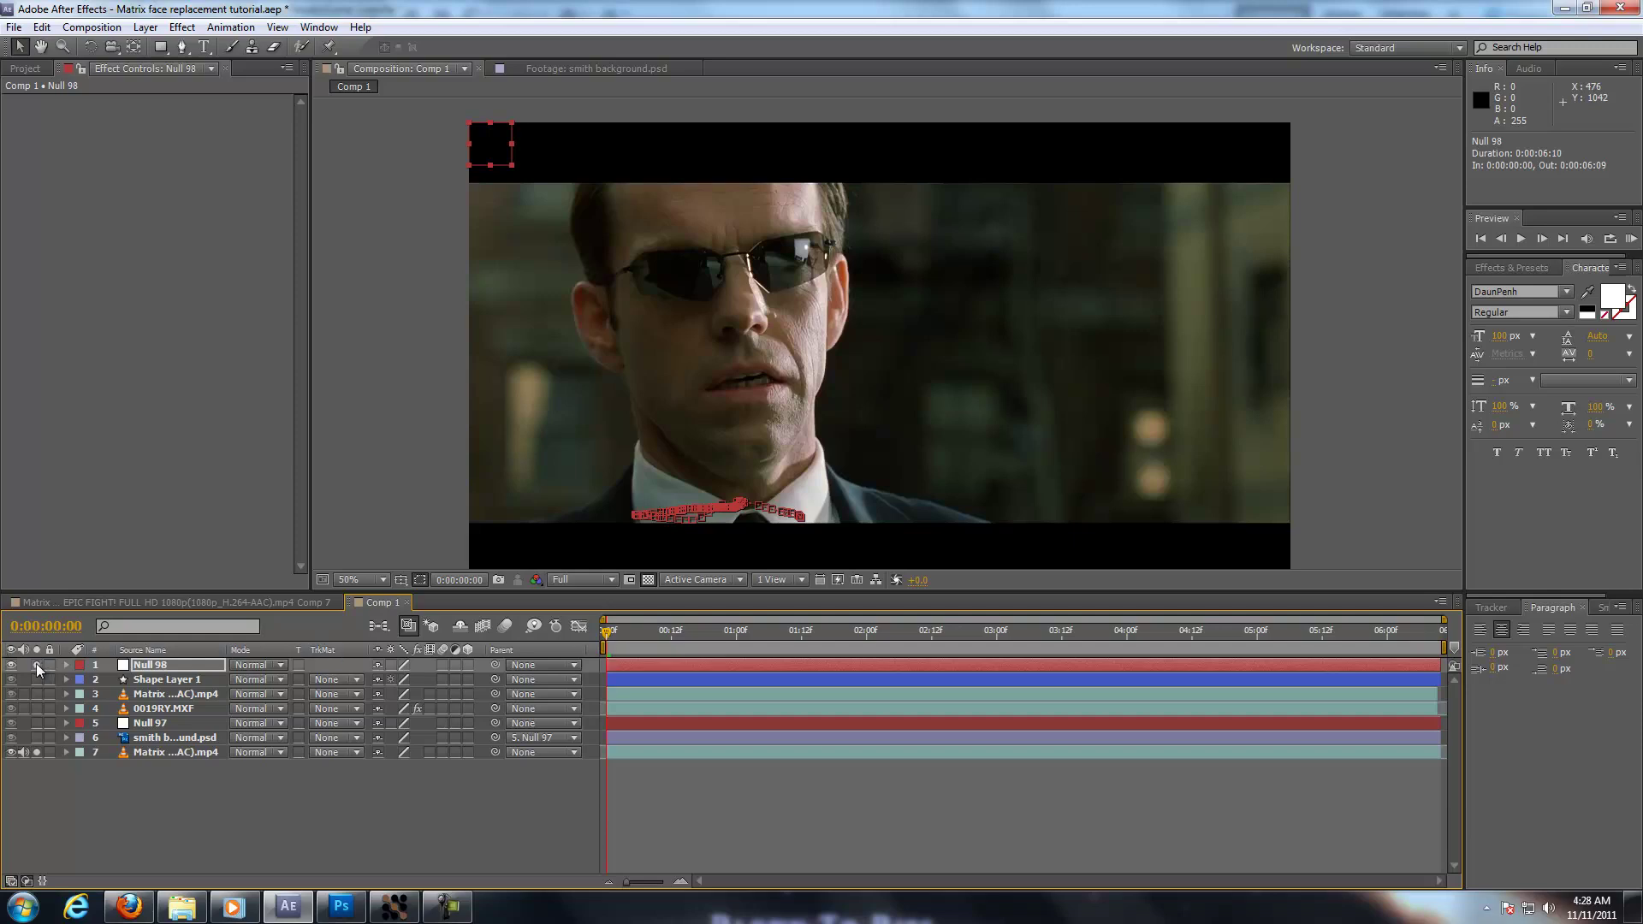
# - Hide layer overlays, unsolo the original Matrix layer, and check the result at 0:00:02:12
pyautogui.hotkey('ctrl', 'shift', 'h')
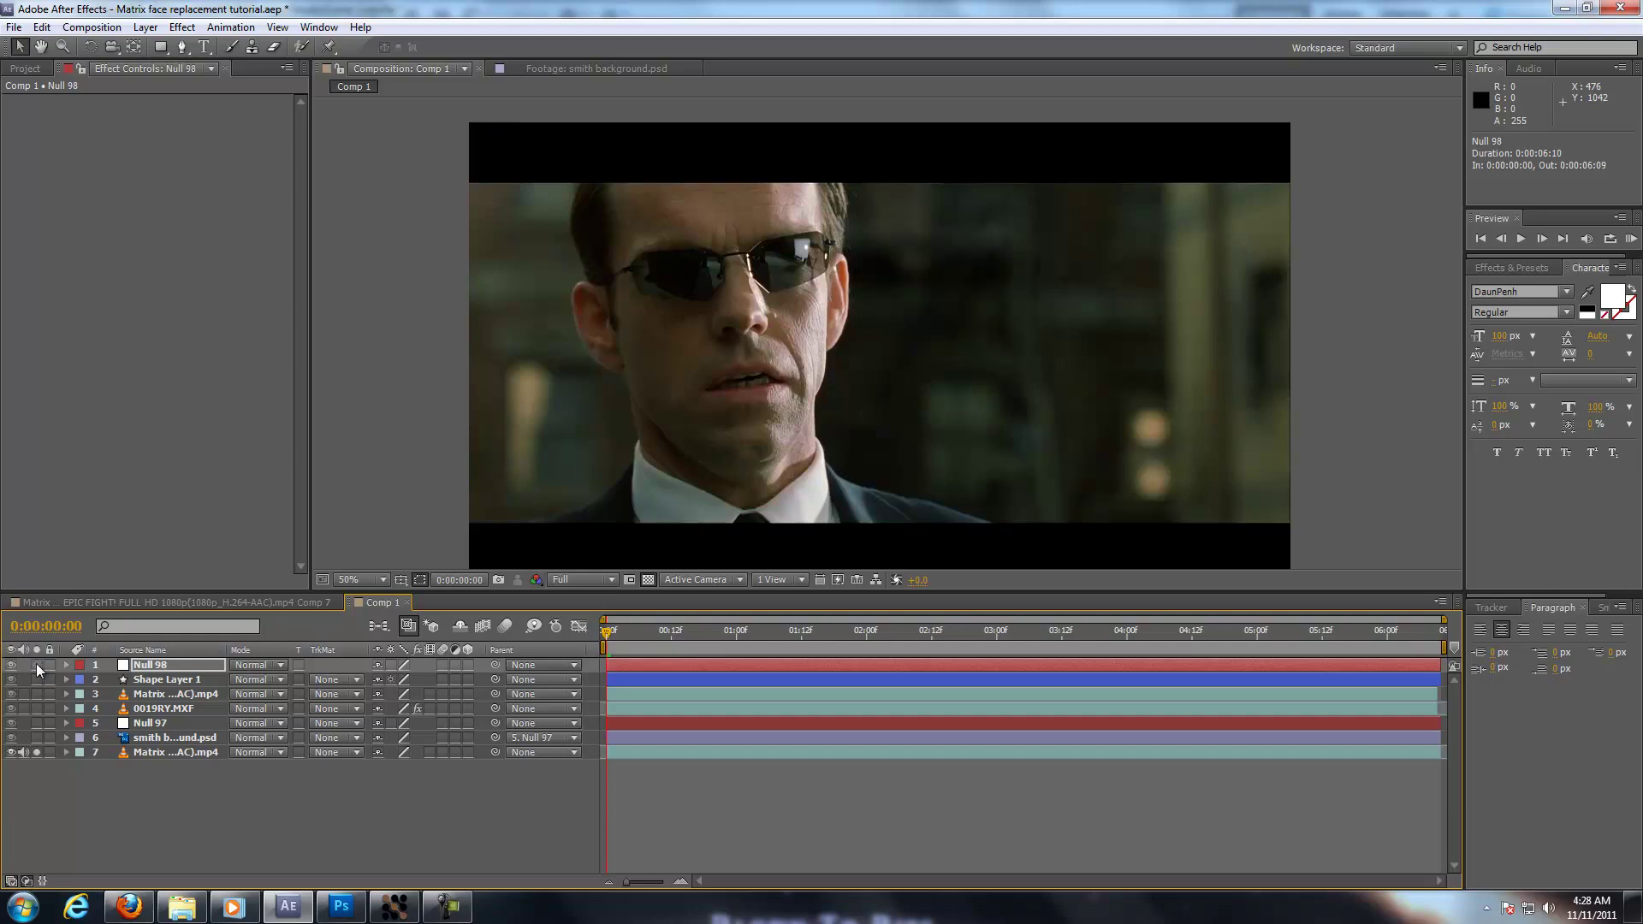
pyautogui.click(36, 752)
pyautogui.moveTo(595, 629); pyautogui.dragTo(505, 645)
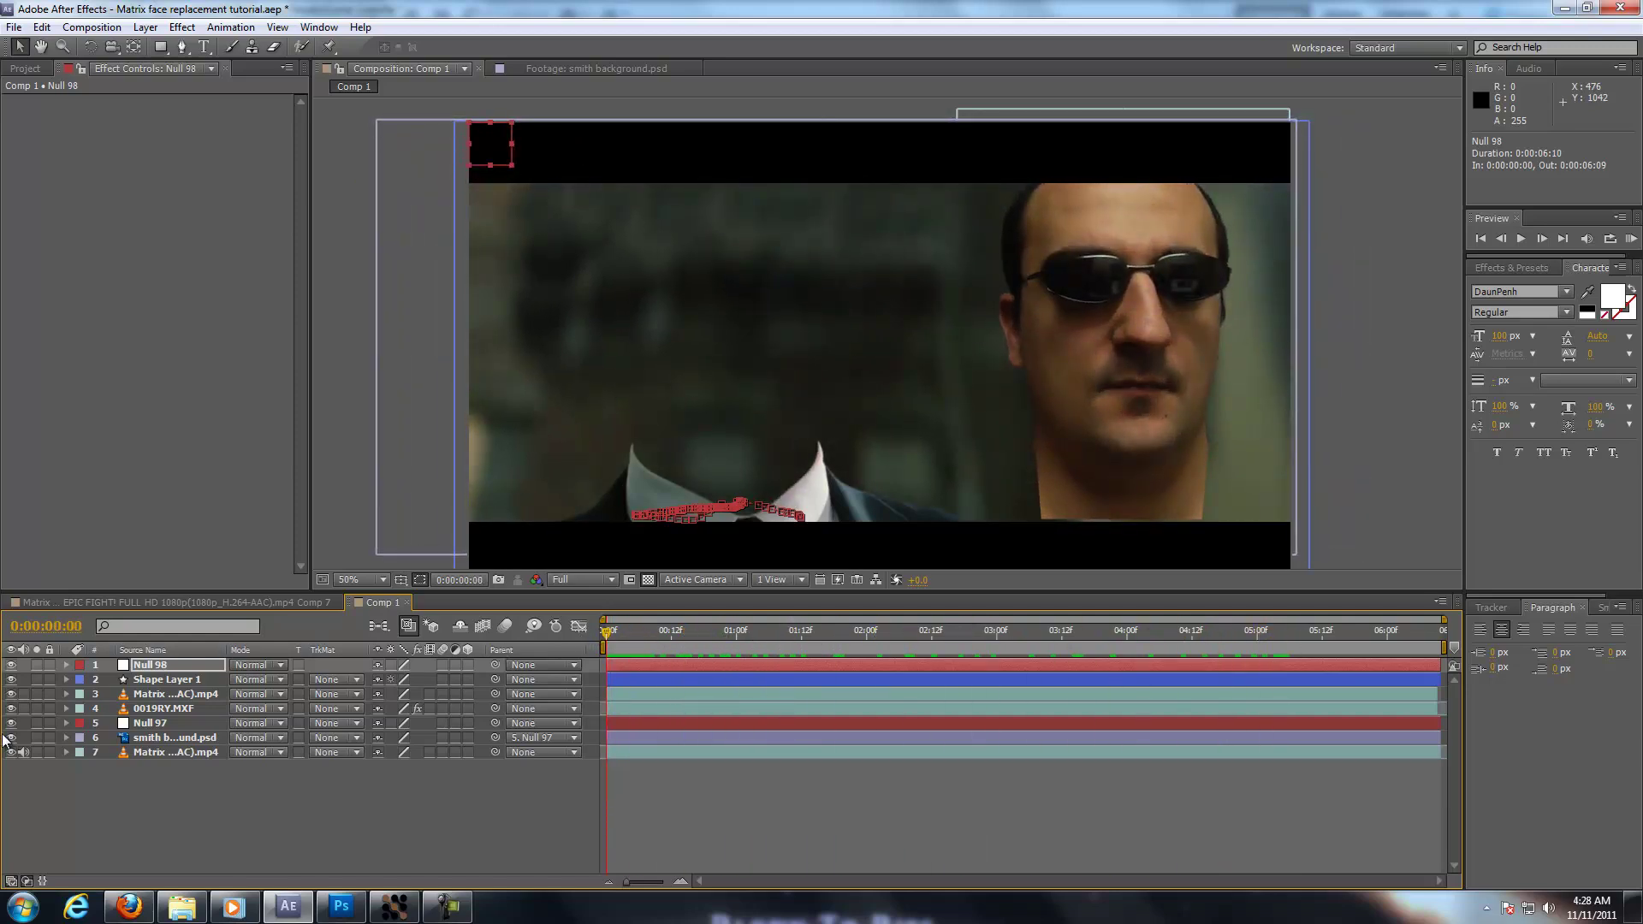
pyautogui.click(171, 814)
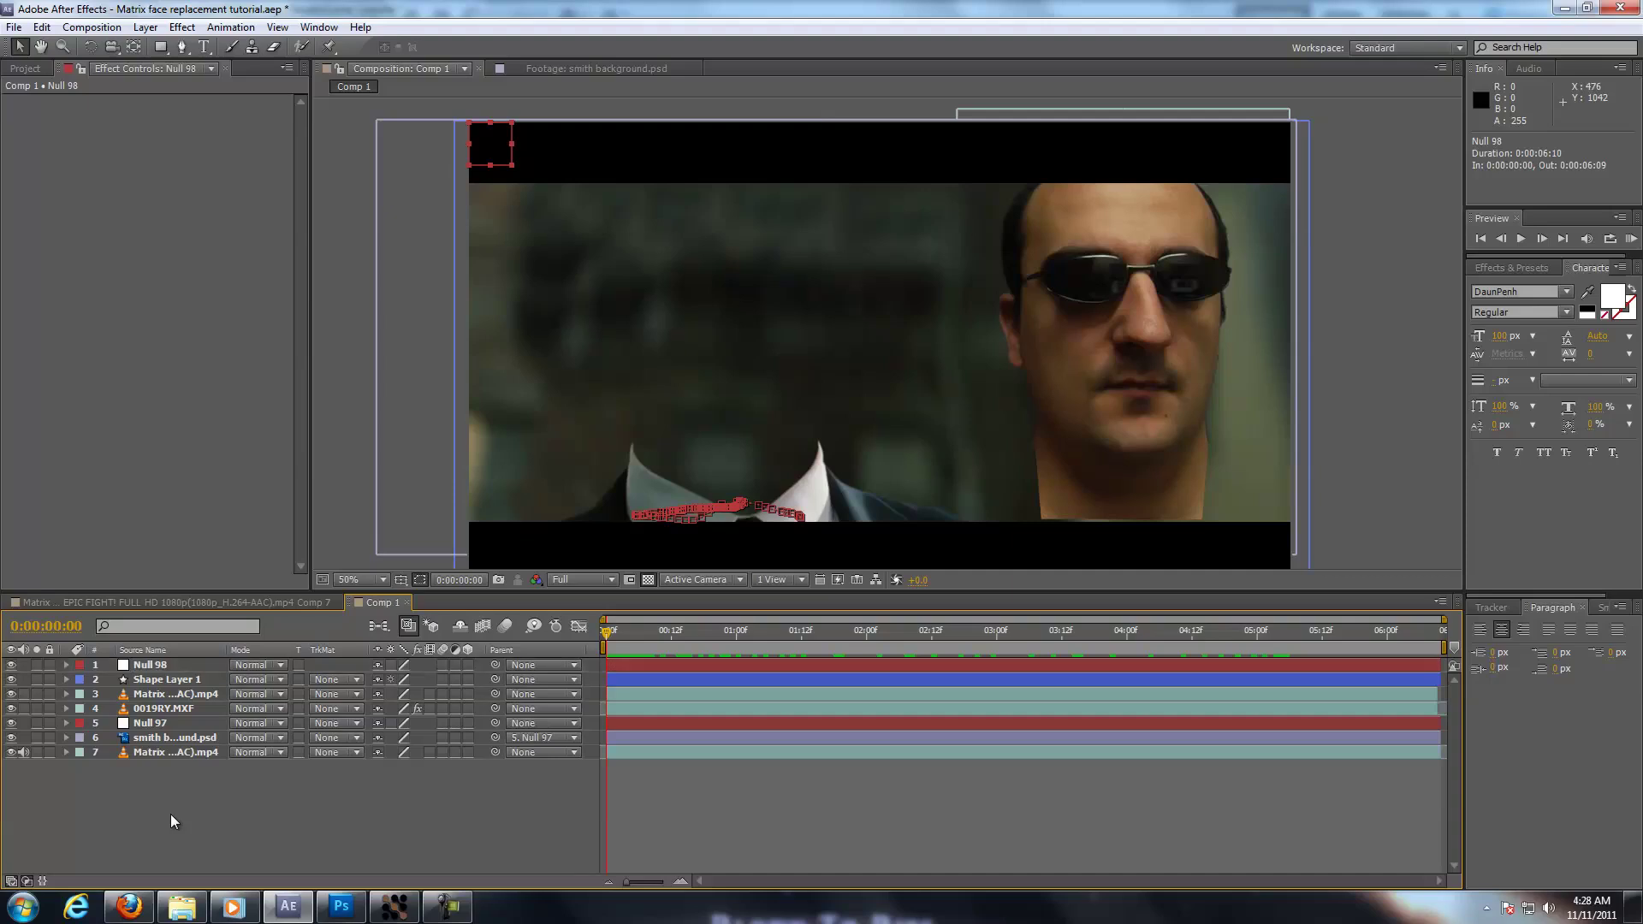
# - Reorder layers so the Matrix clip and face sit above, and Null 98 just below Shape Layer 1
pyautogui.click(141, 694)
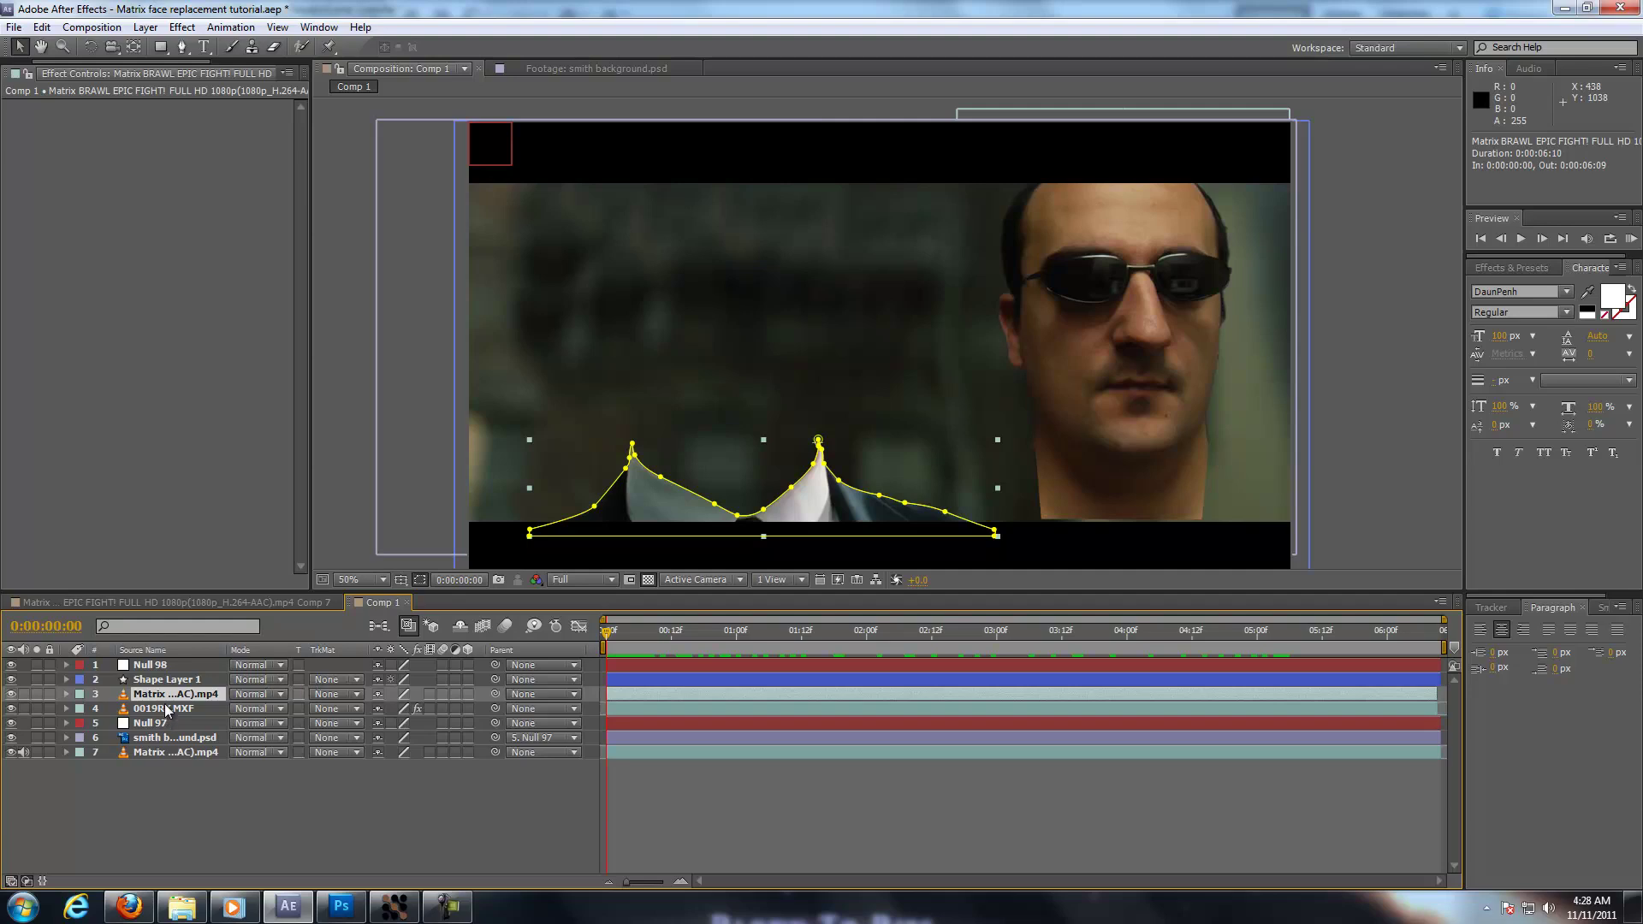
pyautogui.moveTo(167, 710); pyautogui.dragTo(178, 698)
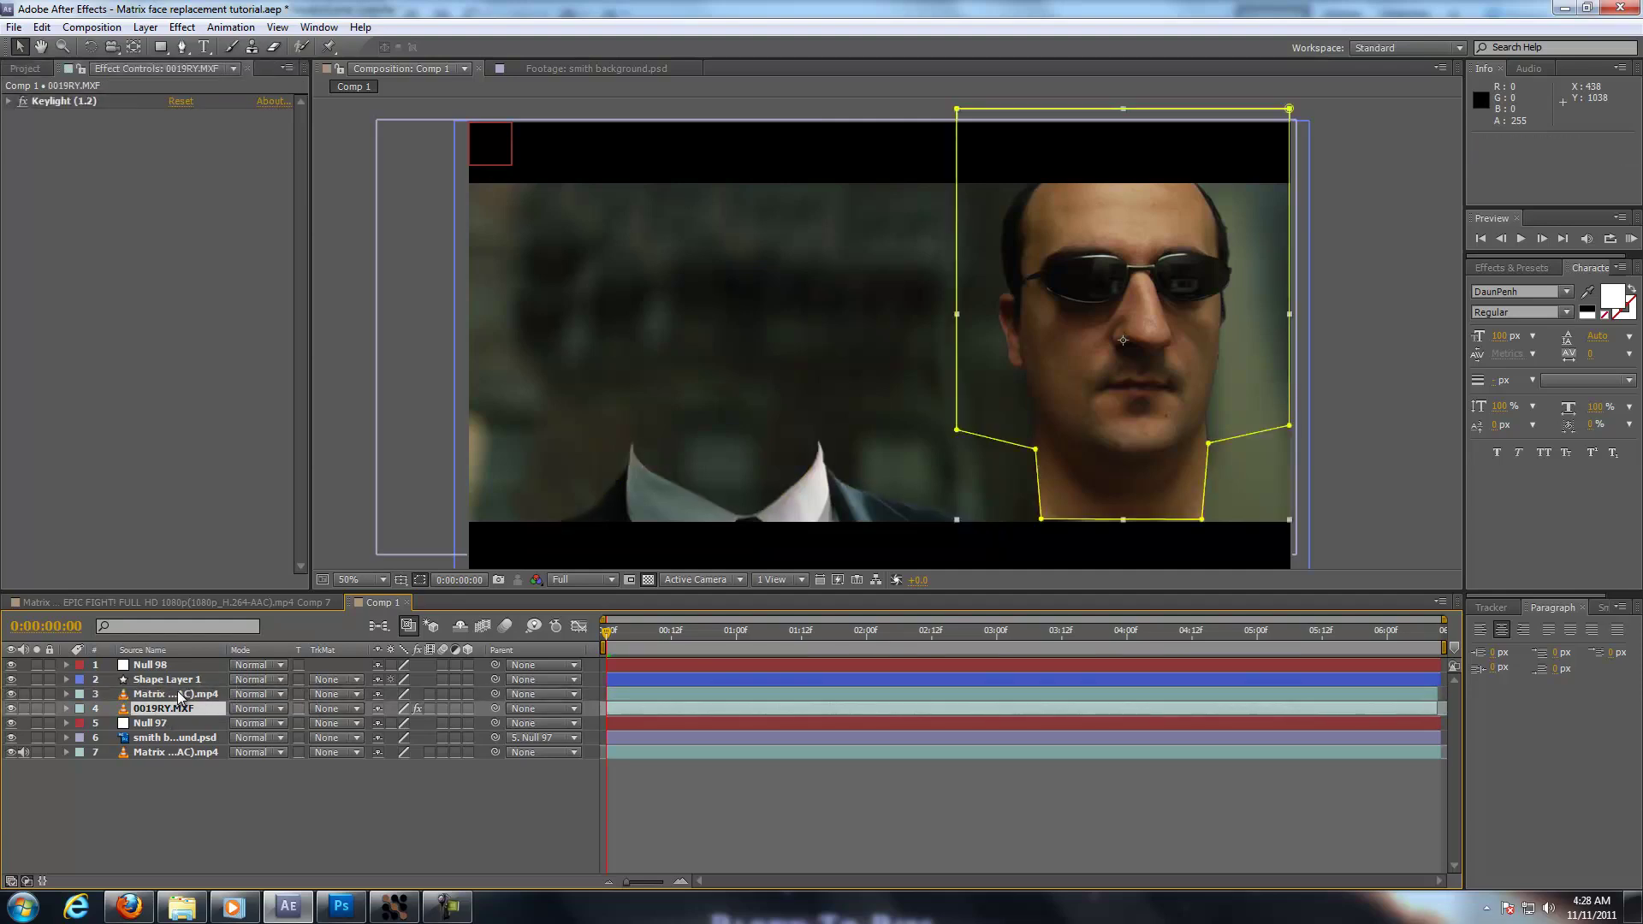
pyautogui.keyDown('shift'); pyautogui.click(179, 699); pyautogui.keyUp('shift')
pyautogui.moveTo(158, 698); pyautogui.dragTo(161, 683)
pyautogui.click(171, 778)
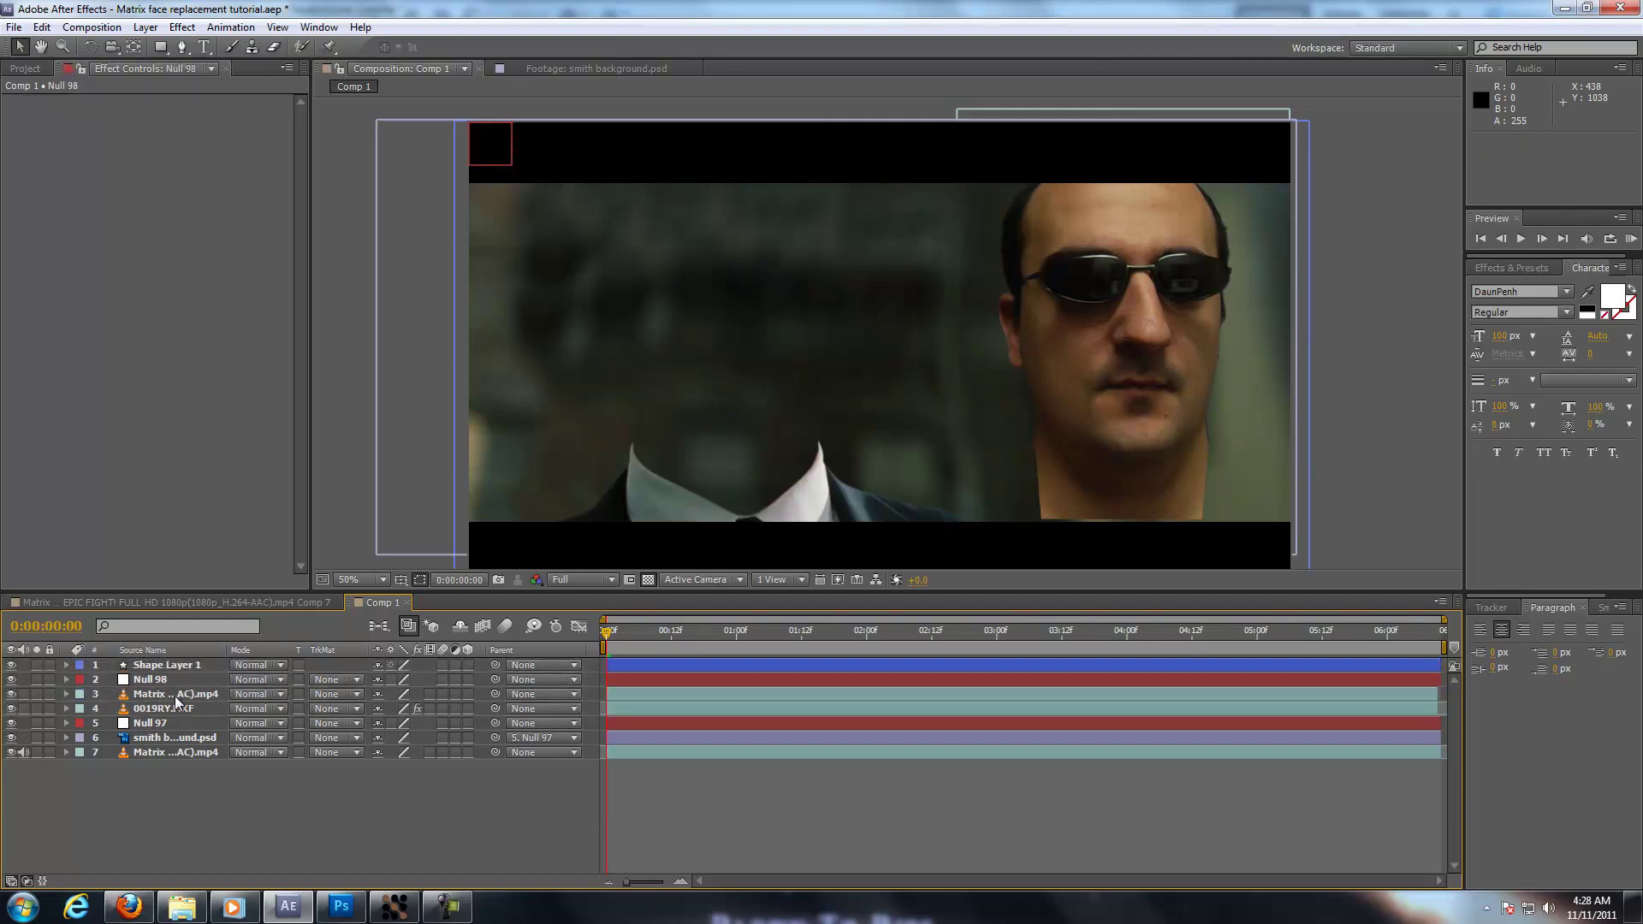
pyautogui.moveTo(1209, 395); pyautogui.dragTo(996, 371)
pyautogui.hotkey('ctrl', 'z')
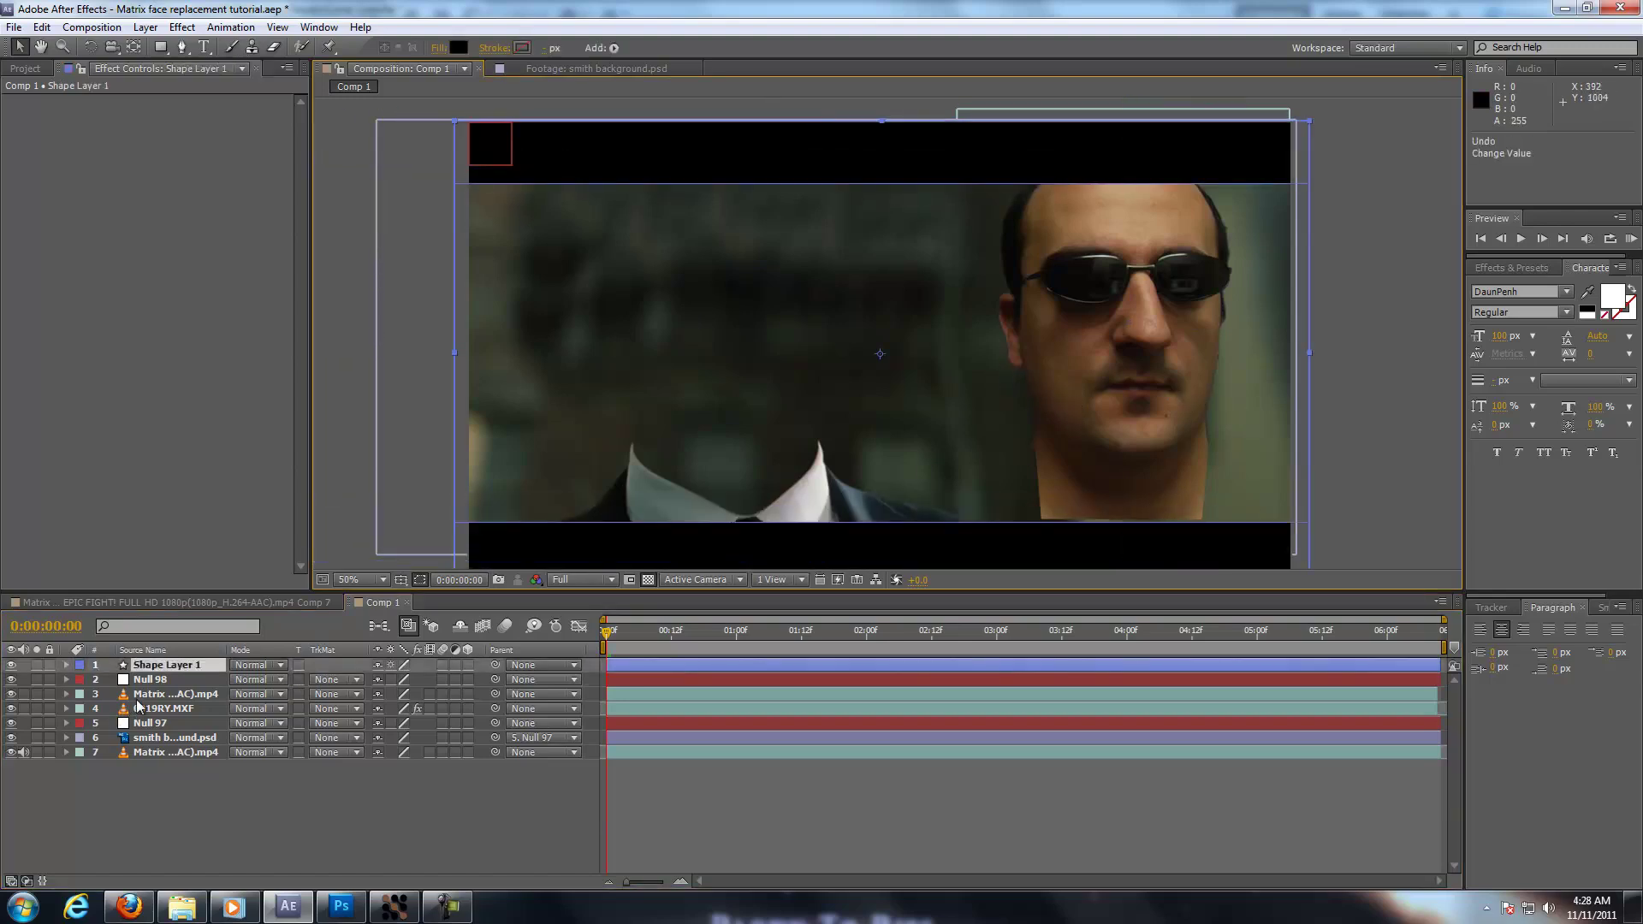
# - Move the 0019RY.MXF face over the headless suit and set its Scale to 121%
pyautogui.click(136, 697)
pyautogui.click(164, 711)
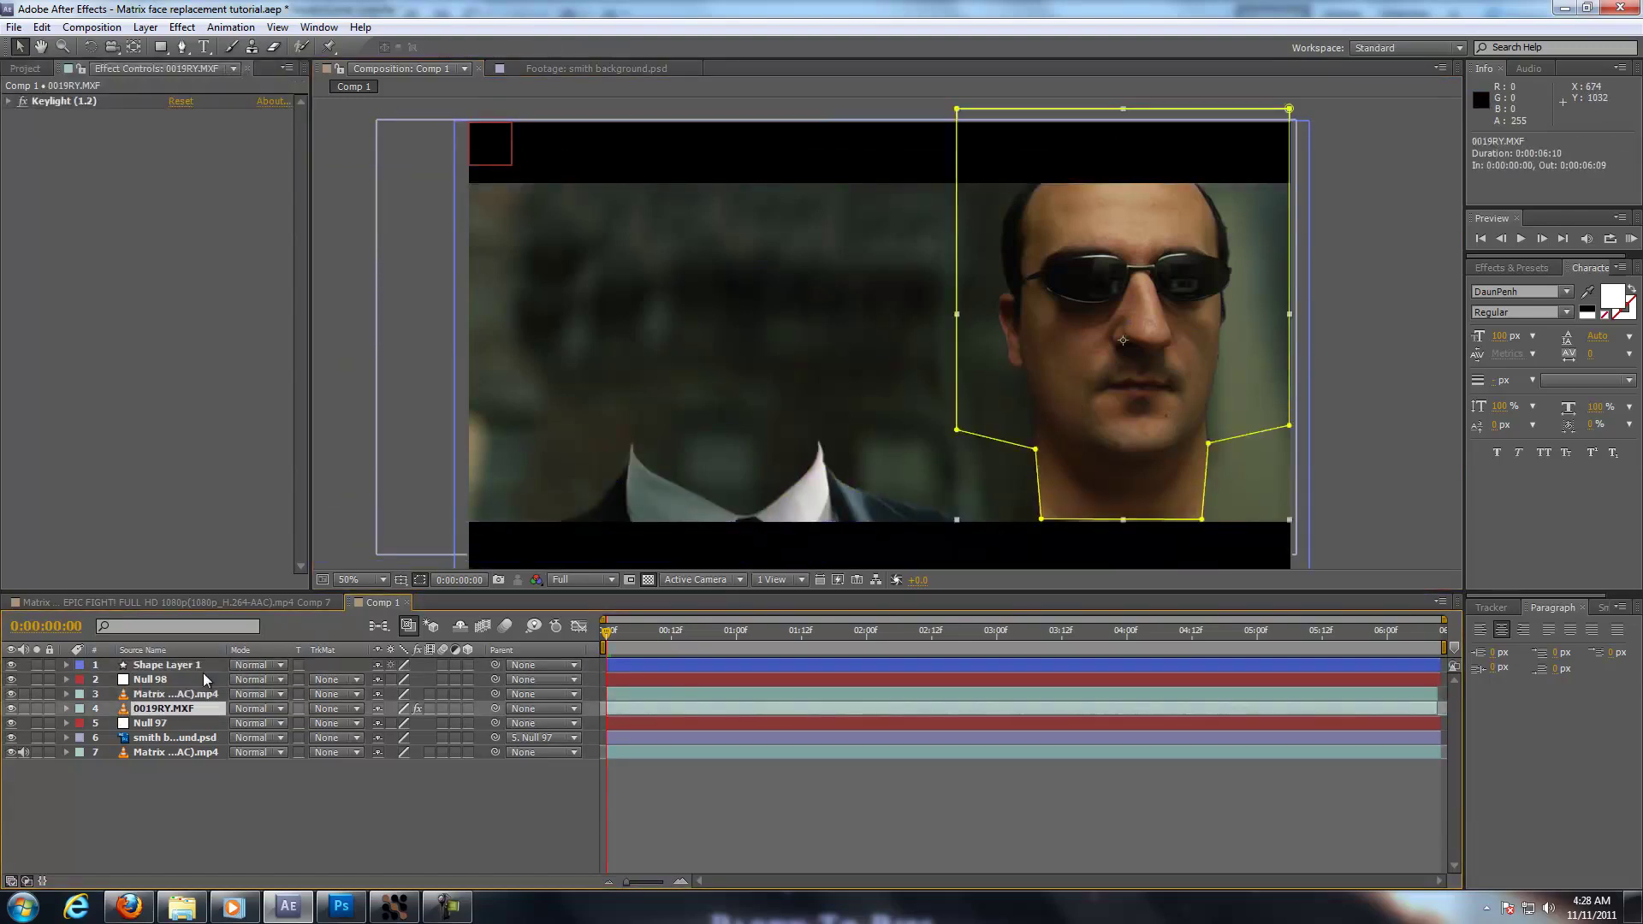
pyautogui.moveTo(1102, 419); pyautogui.dragTo(708, 421)
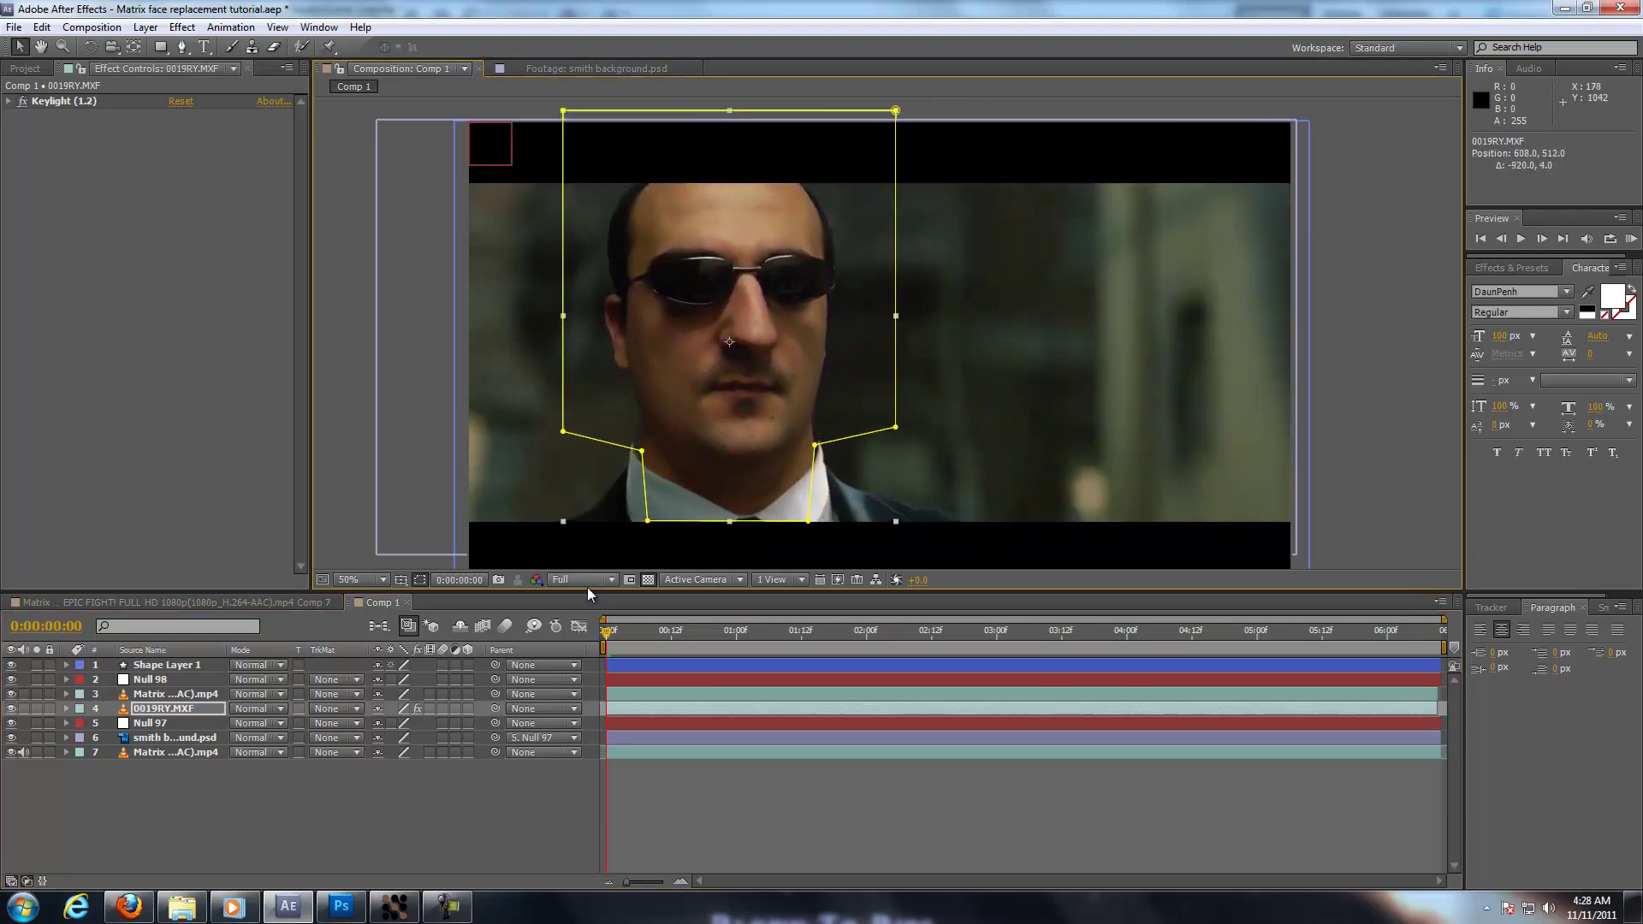
pyautogui.press('s')
pyautogui.moveTo(401, 723)
pyautogui.mouseDown()
pyautogui.moveTo(378, 733)
pyautogui.moveTo(417, 792)
pyautogui.moveTo(406, 729)
pyautogui.mouseUp()
pyautogui.click(399, 724)
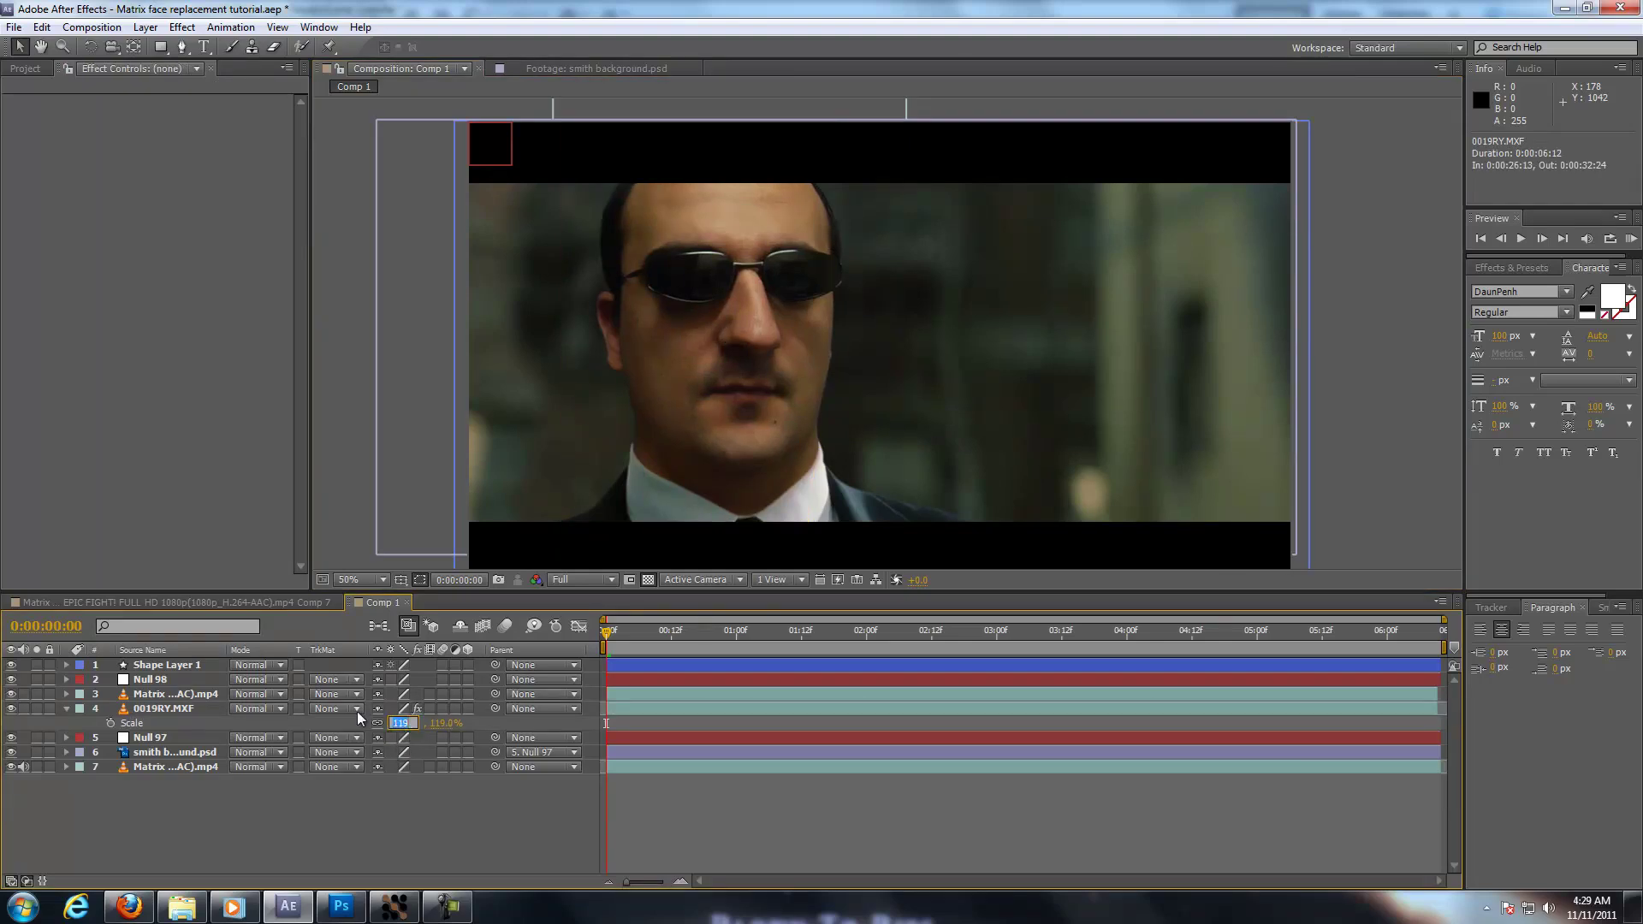
pyautogui.write('121')
pyautogui.press('Return')
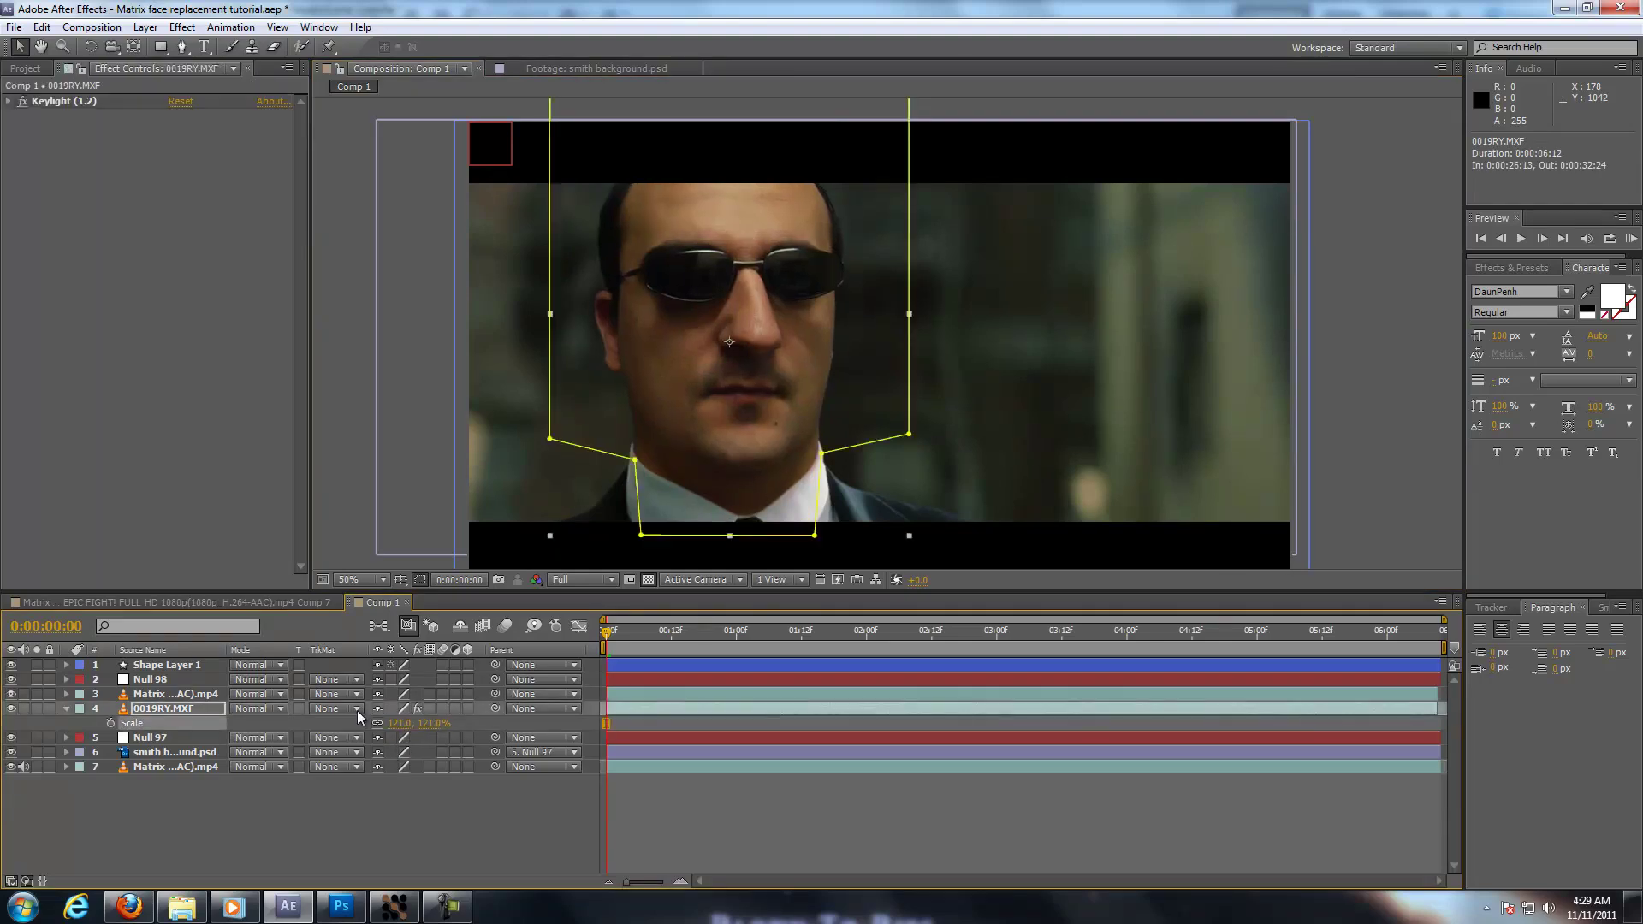
pyautogui.click(447, 783)
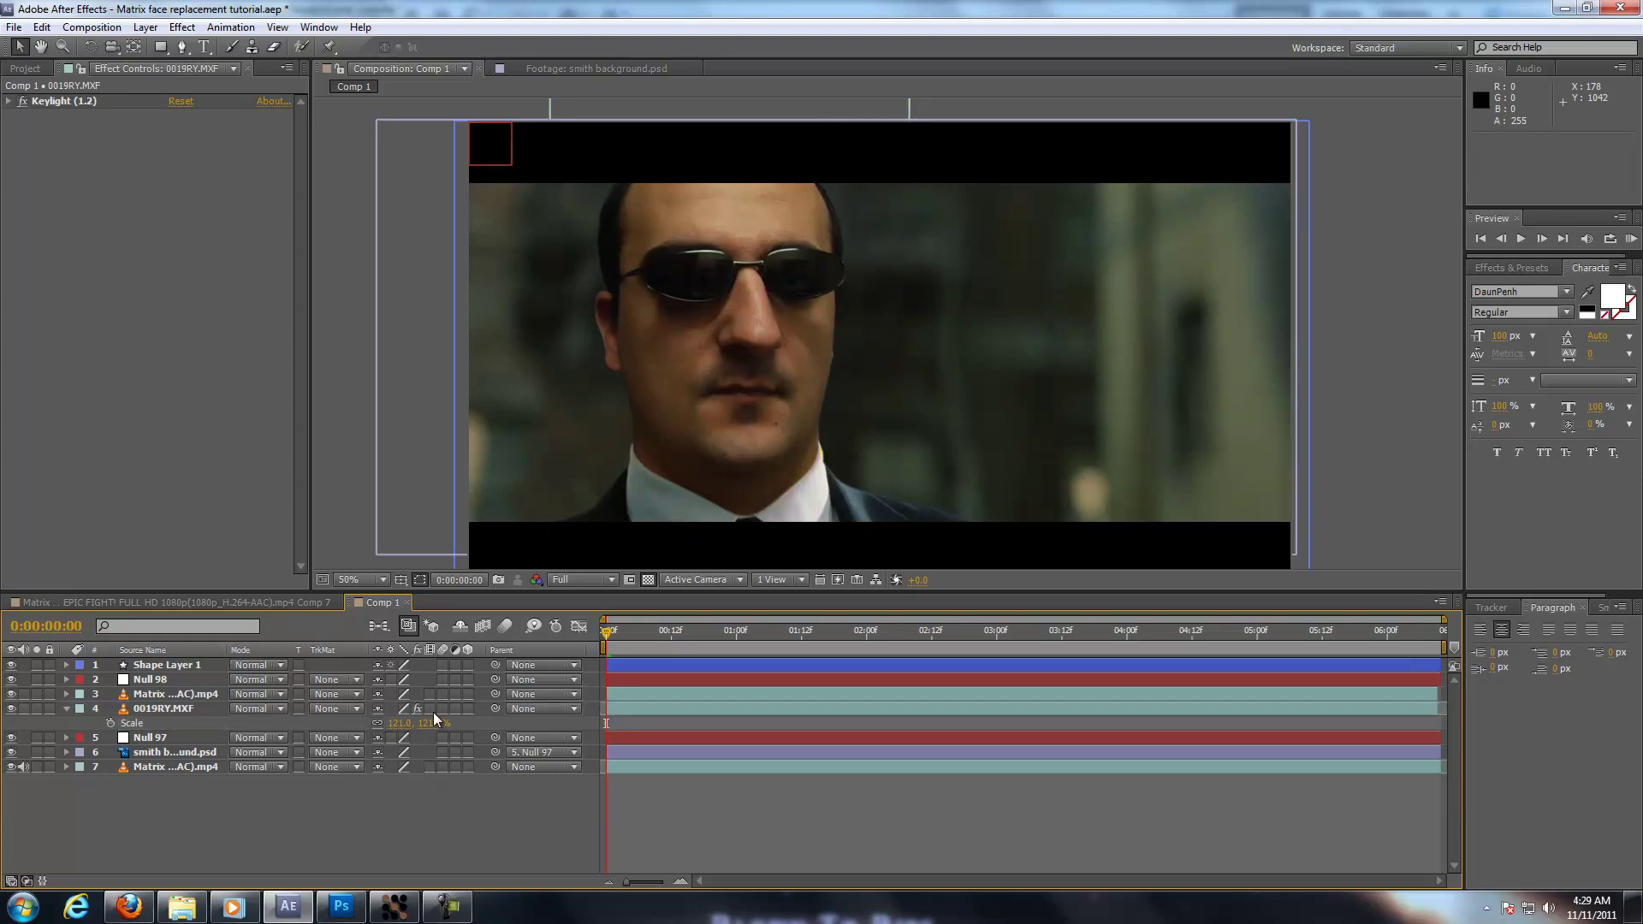
pyautogui.click(190, 695)
# - Parent the Matrix clip and 0019RY.MXF face layer to Null 98, then RAM-preview the tracking
pyautogui.keyDown('ctrl'); pyautogui.click(182, 708); pyautogui.keyUp('ctrl')
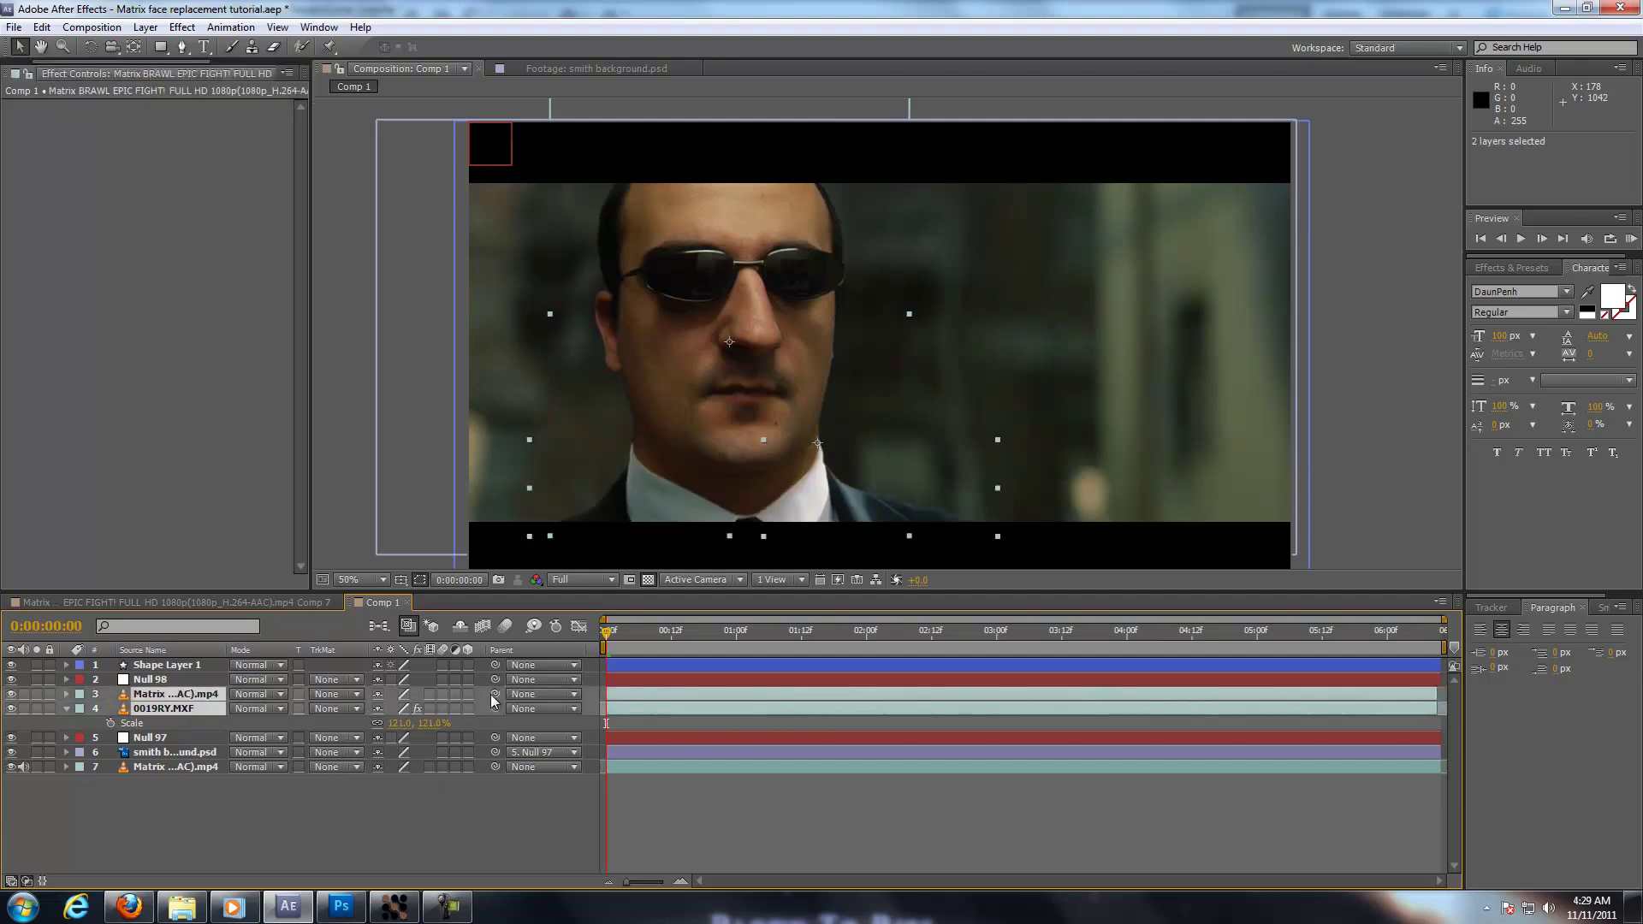
pyautogui.moveTo(419, 690); pyautogui.dragTo(151, 680)
pyautogui.press('KP_0')
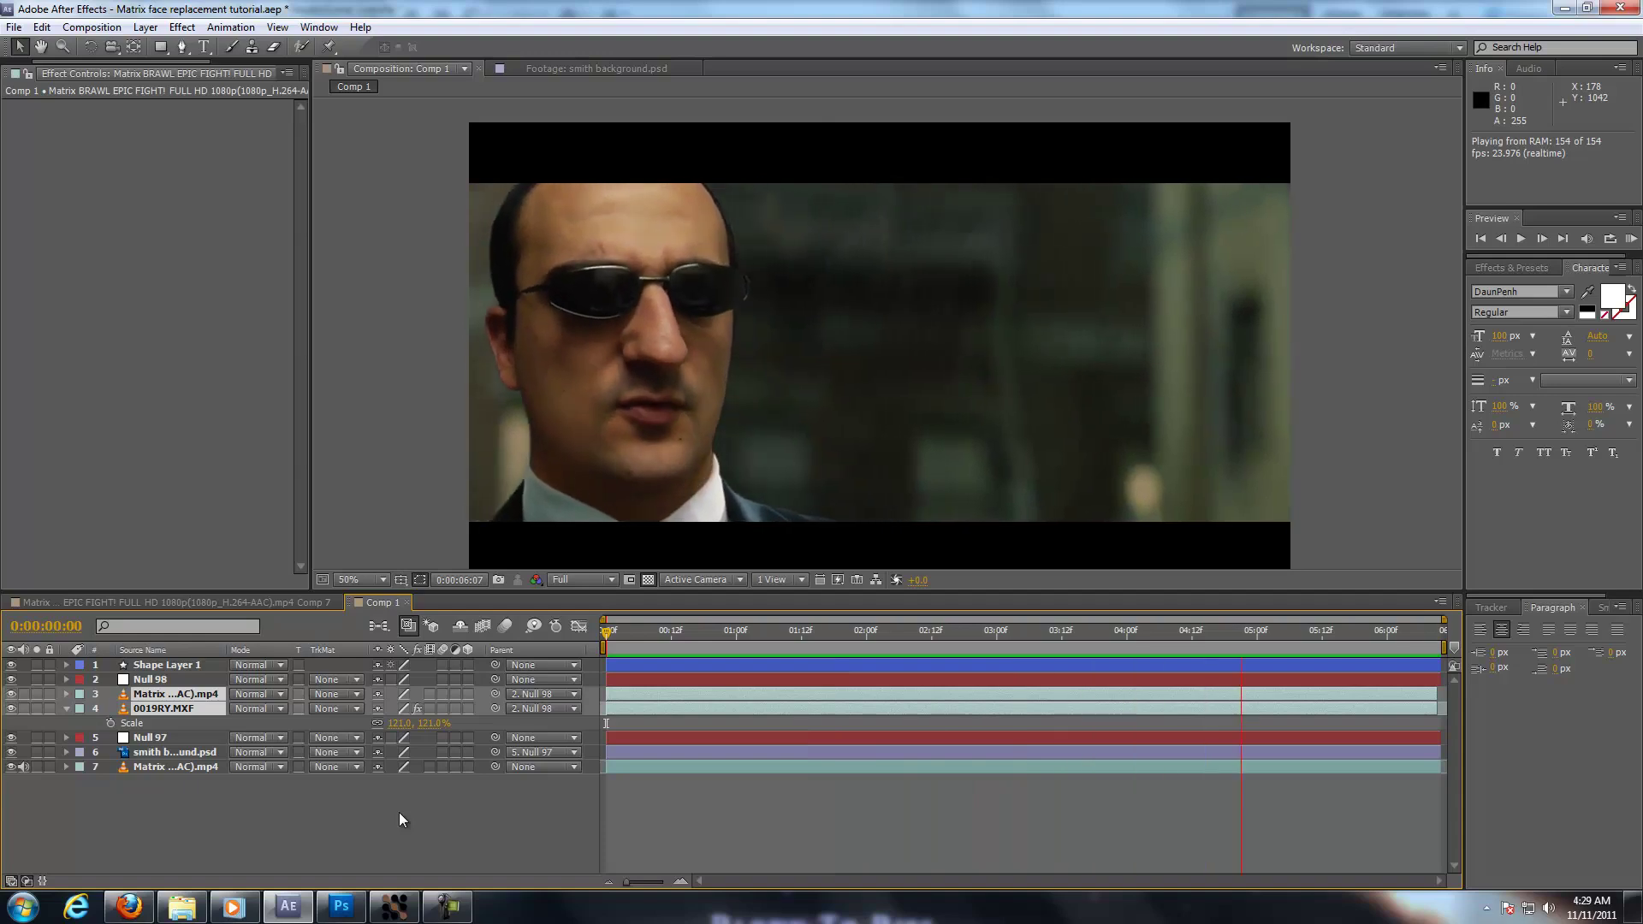
pyautogui.press('space')
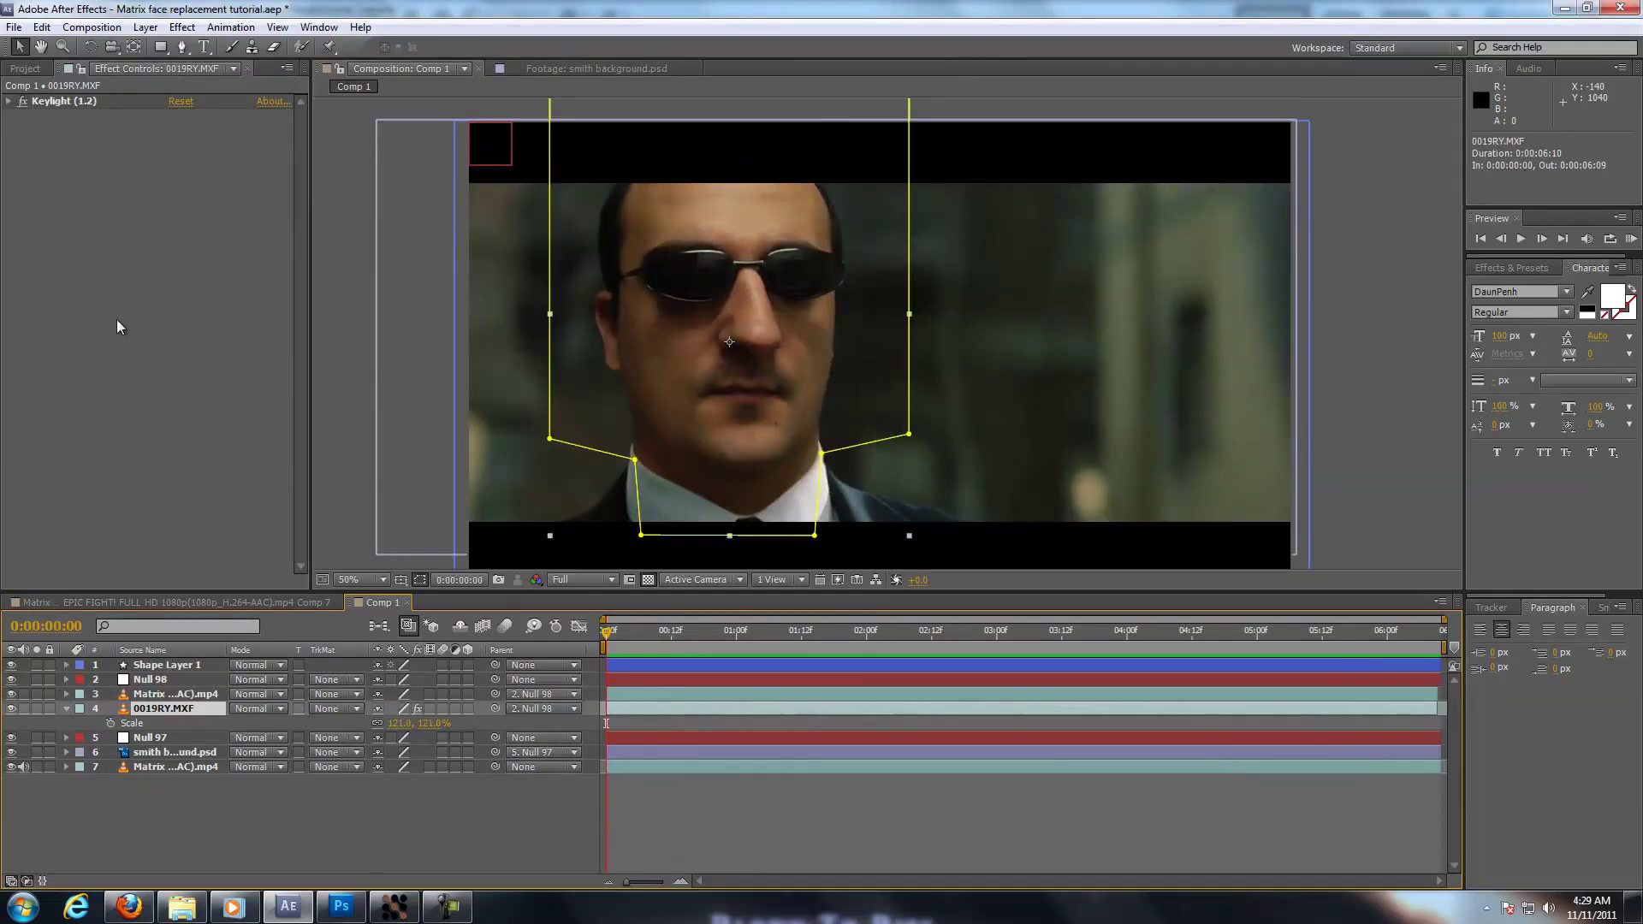
# - Add Color Balance to the 0019RY.MXF face layer and solo the original Matrix clip
pyautogui.rightClick(116, 320)
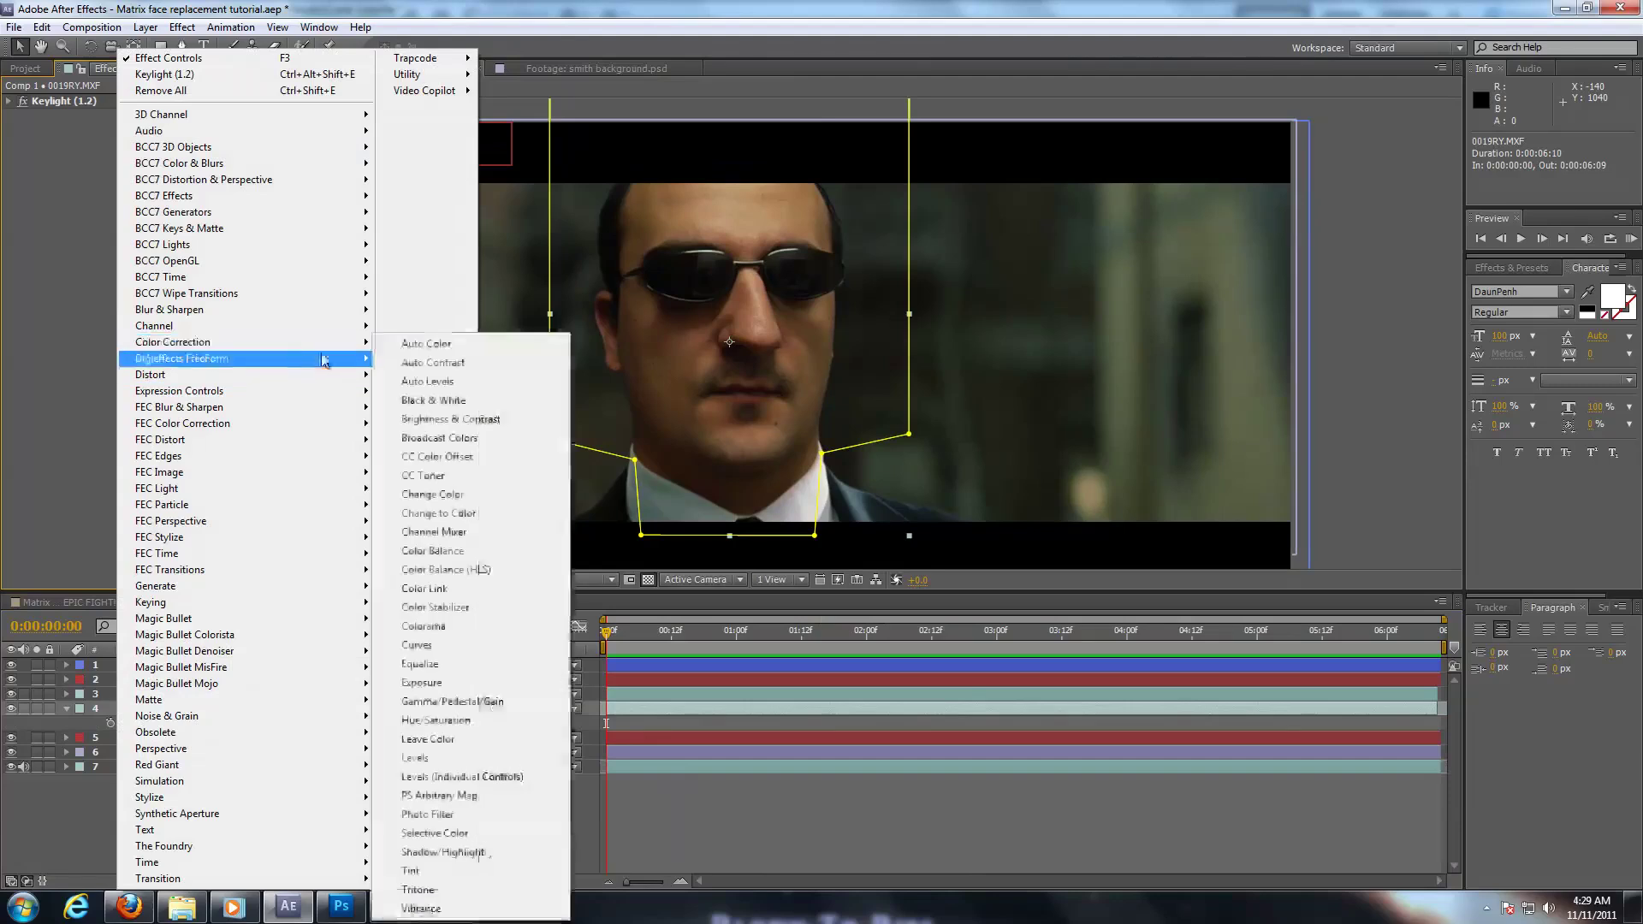
pyautogui.click(466, 551)
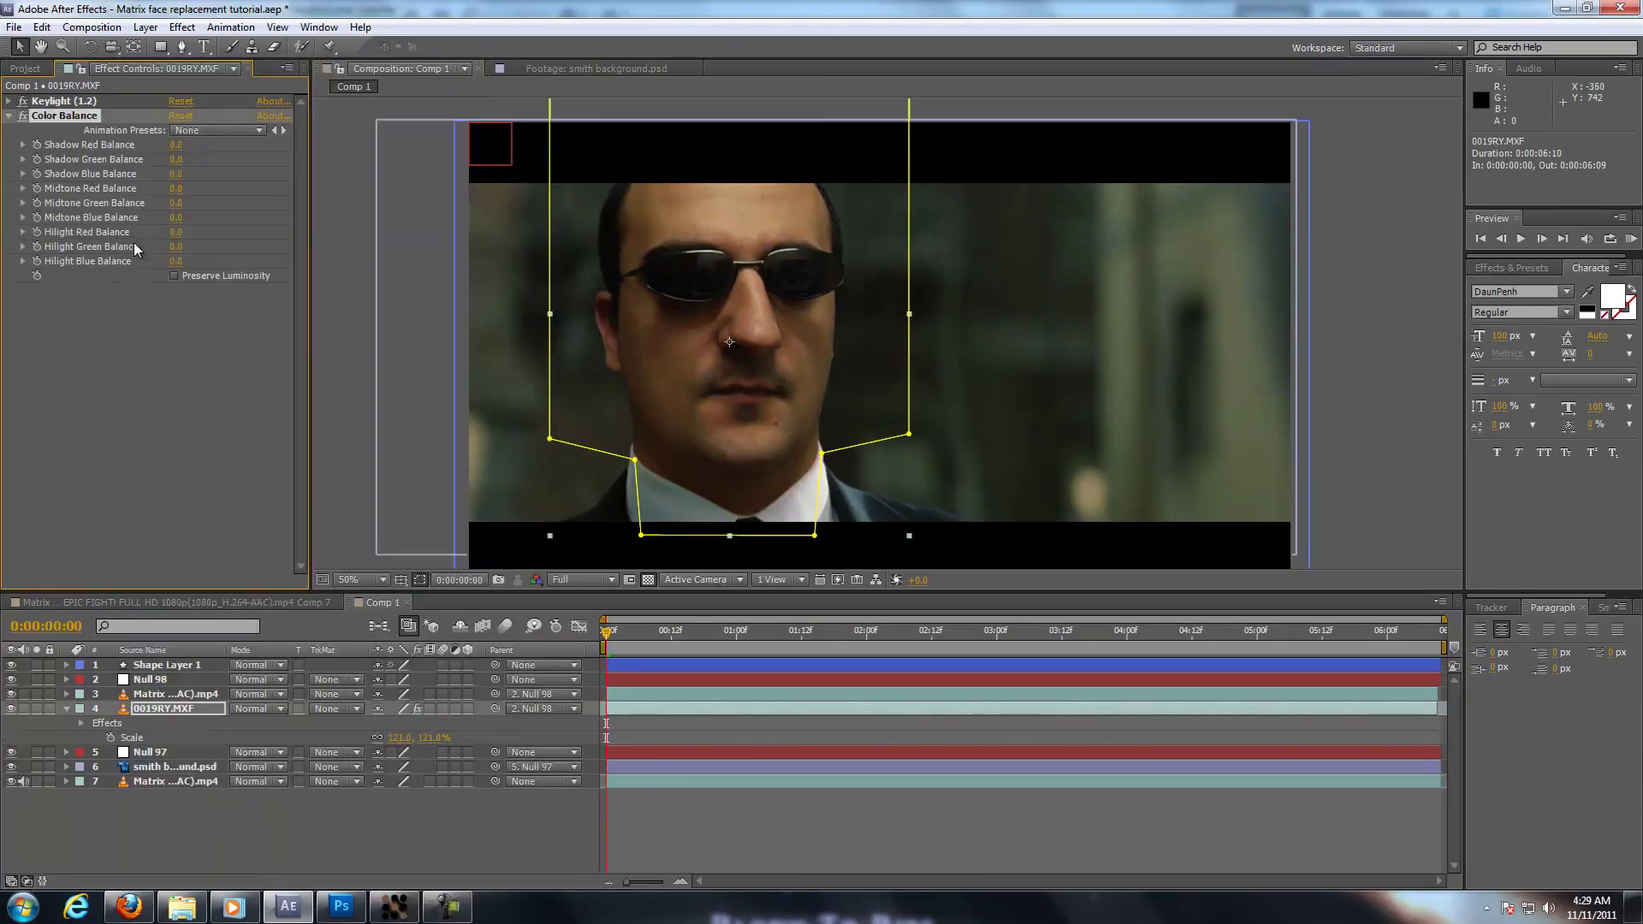
pyautogui.scroll(3, 613, 349)
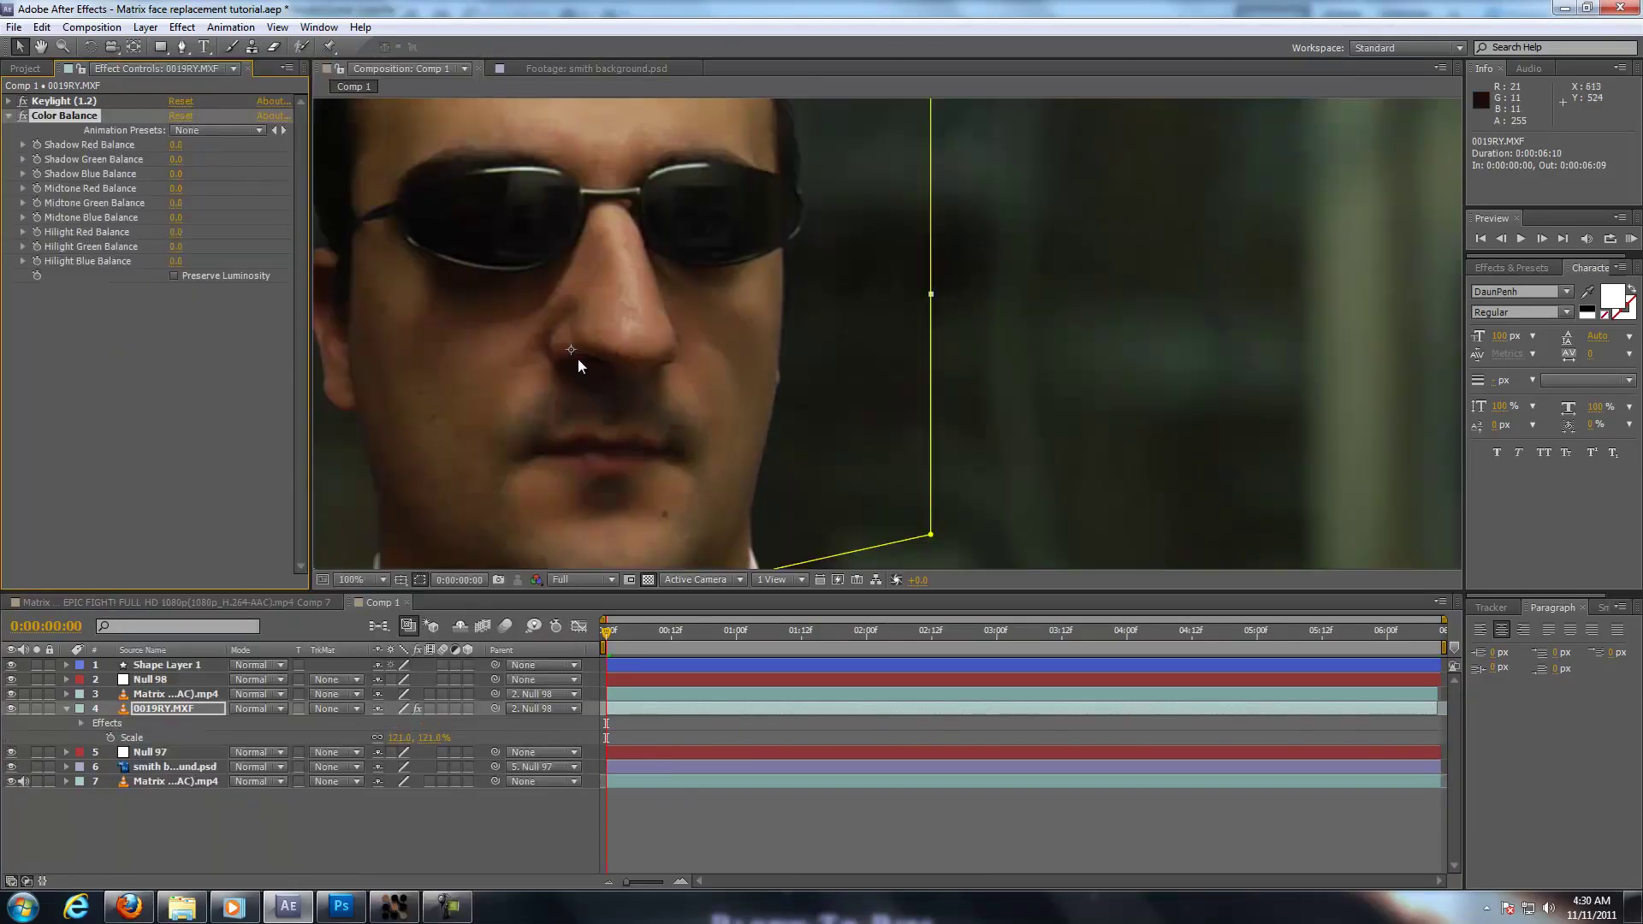
pyautogui.scroll(-3, 578, 358)
pyautogui.moveTo(565, 353); pyautogui.dragTo(555, 346)
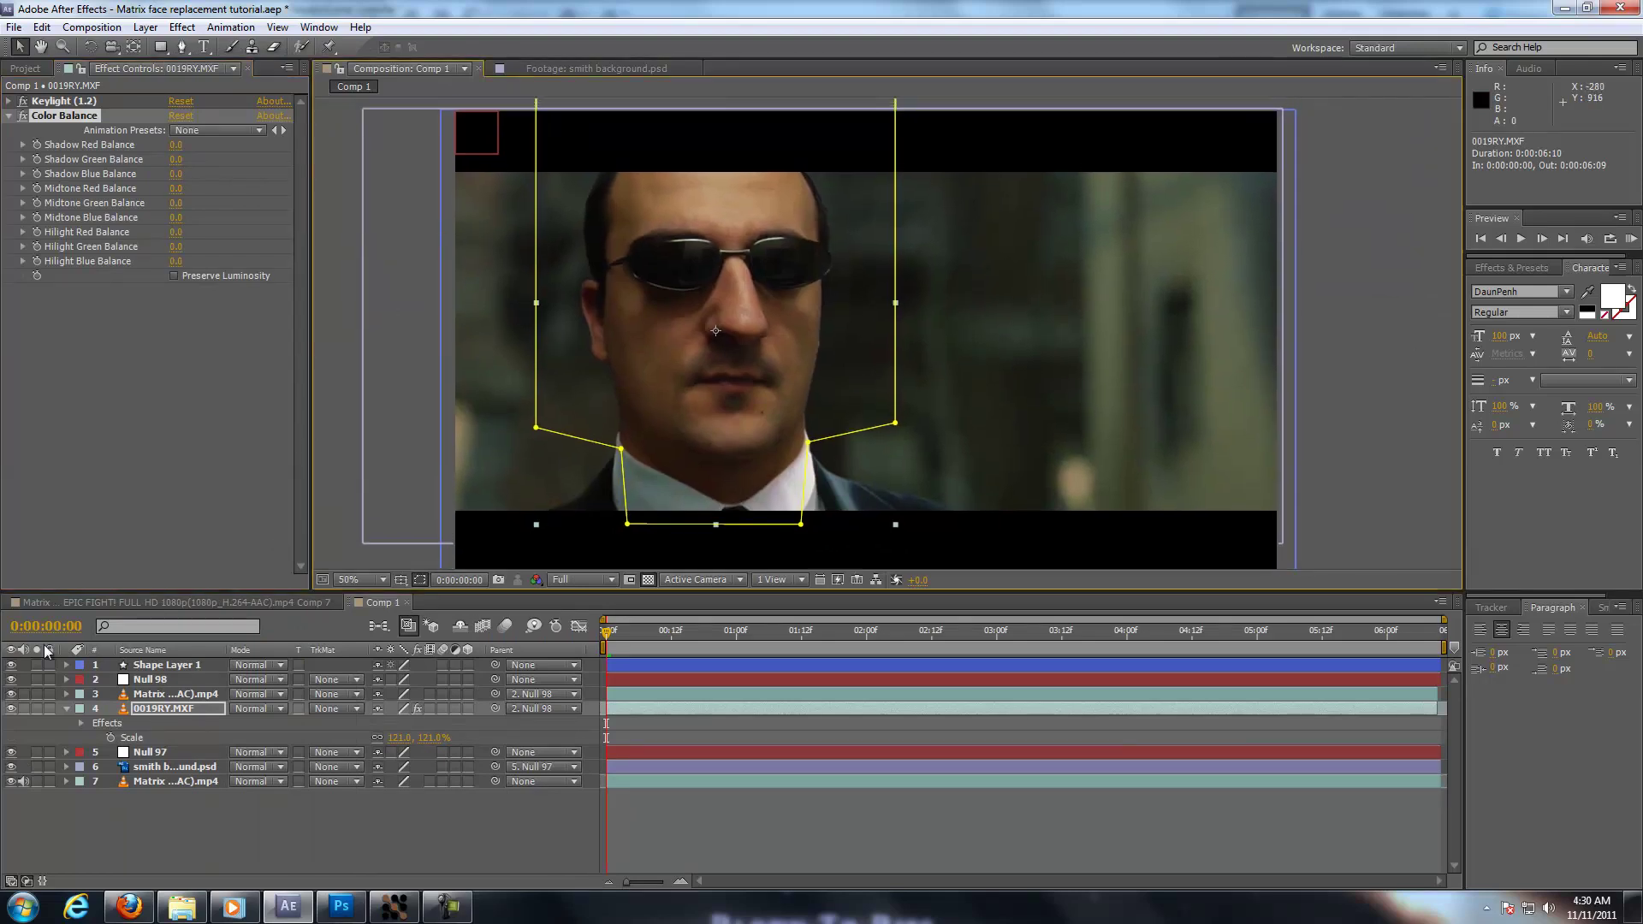
pyautogui.click(38, 779)
# - Unsolo layer 7, move the original Smith clip to position 3, and slide it to the right half
pyautogui.click(137, 782)
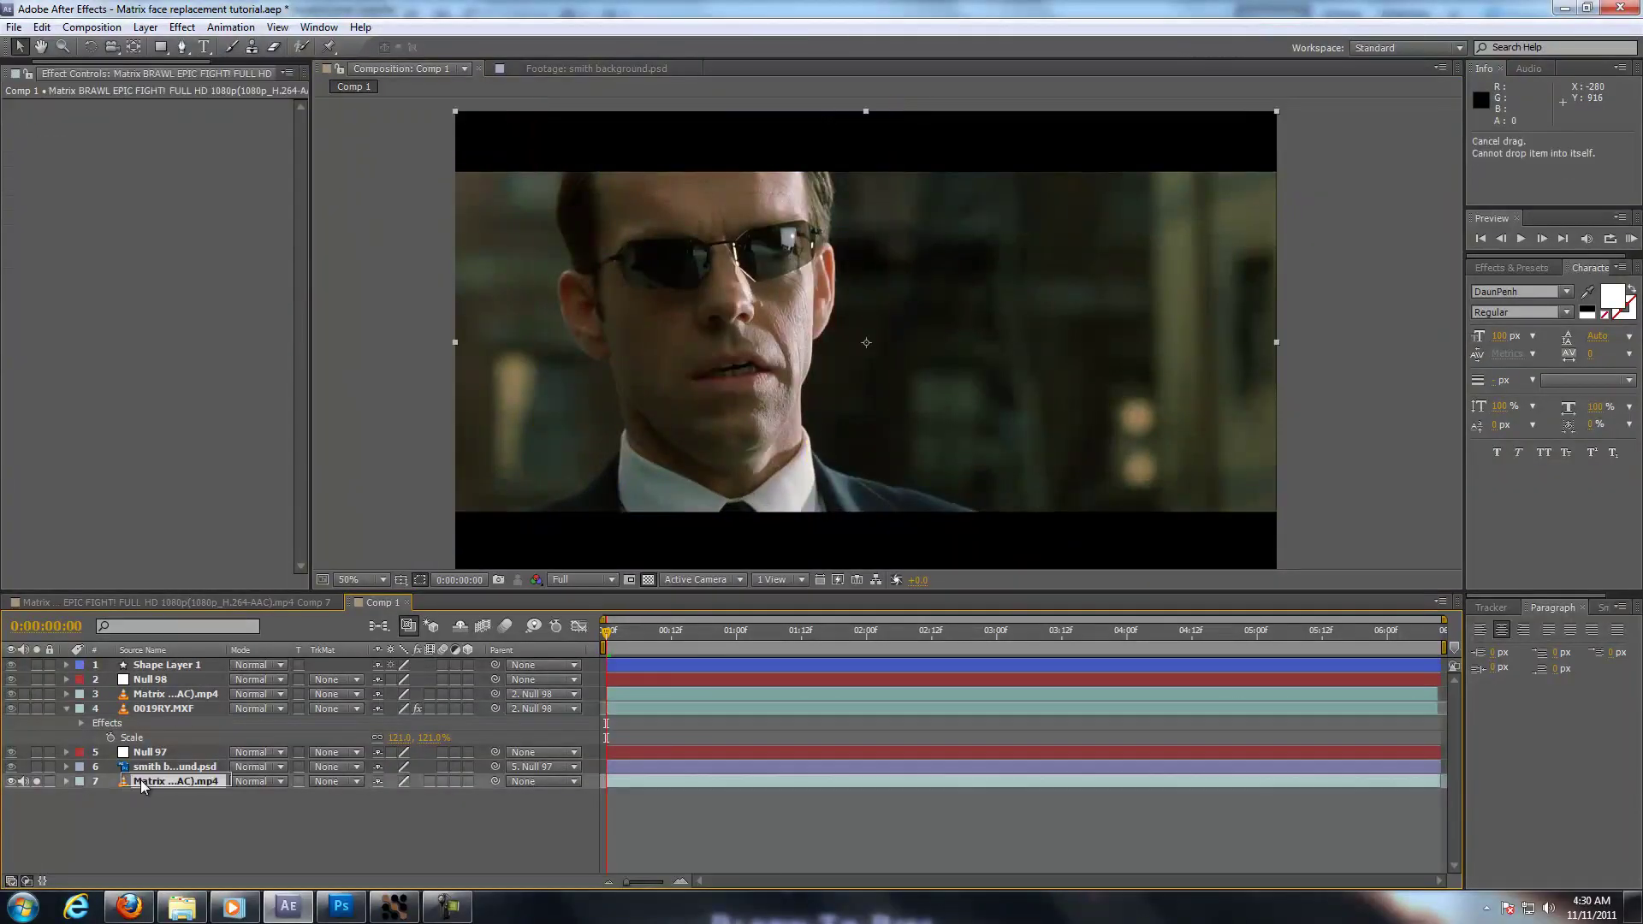
pyautogui.click(38, 781)
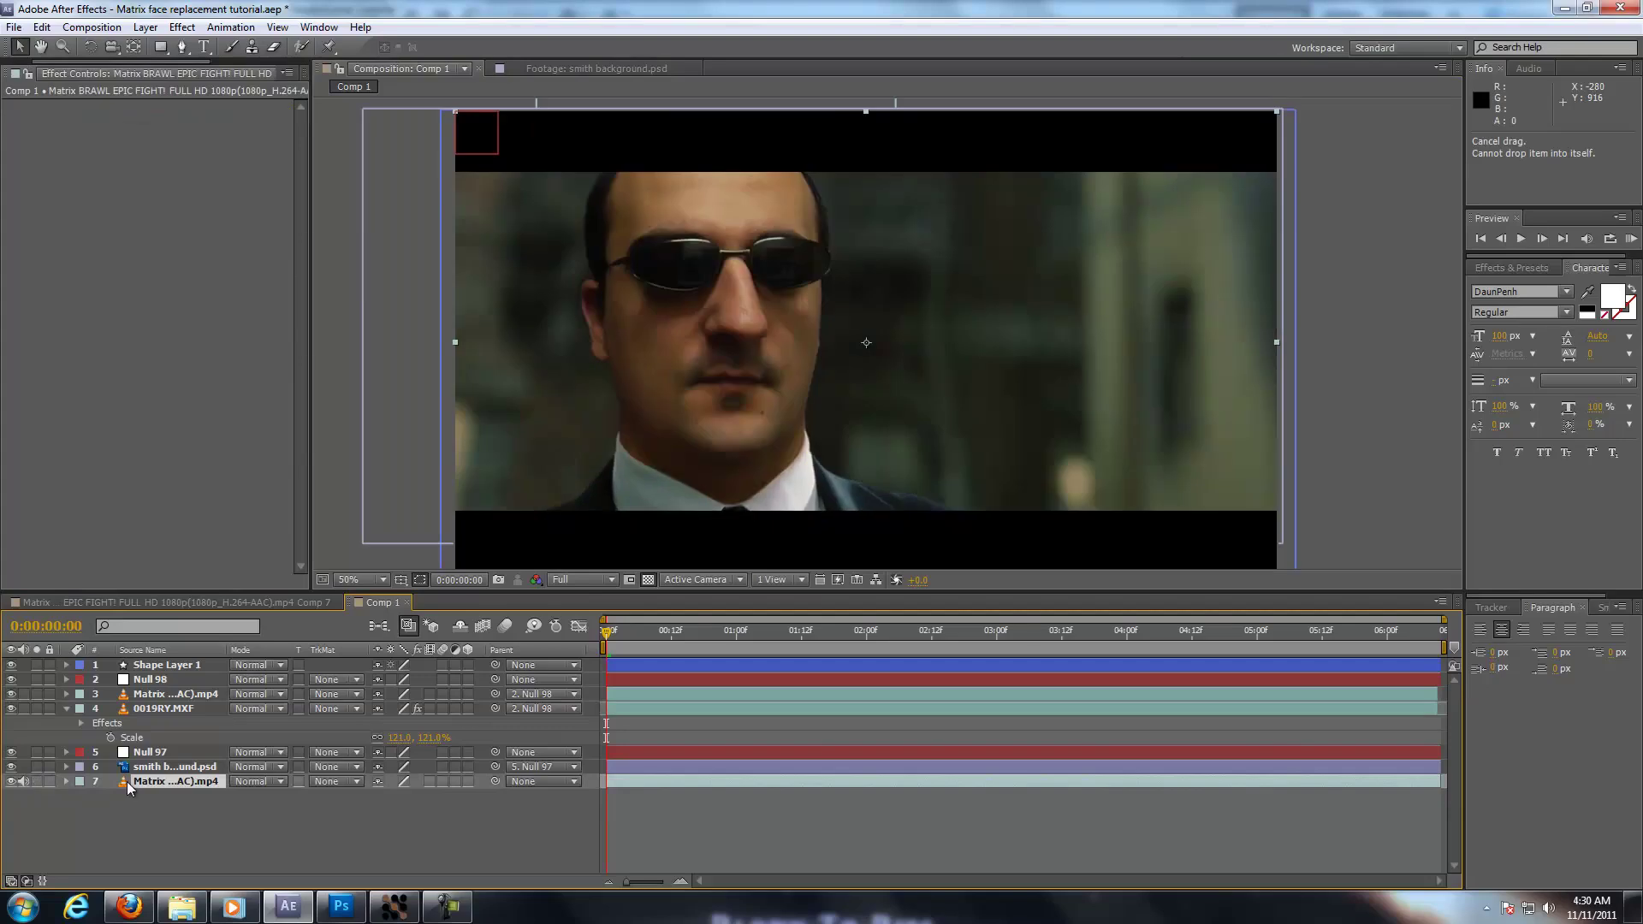
pyautogui.moveTo(128, 781); pyautogui.dragTo(154, 688)
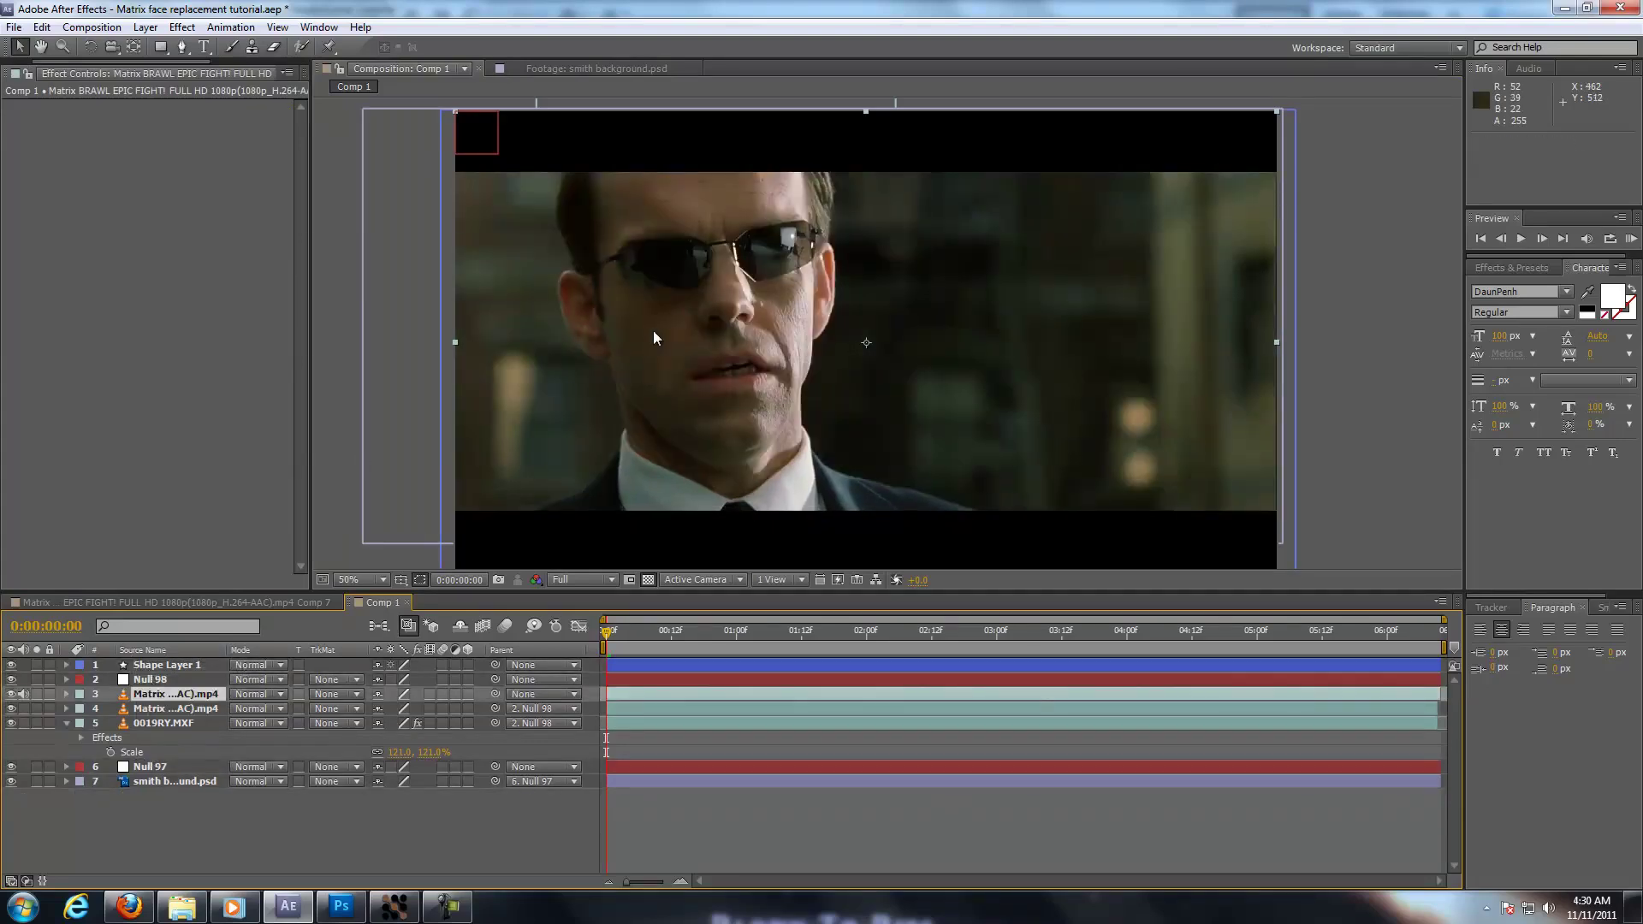
pyautogui.moveTo(713, 371); pyautogui.dragTo(1115, 383)
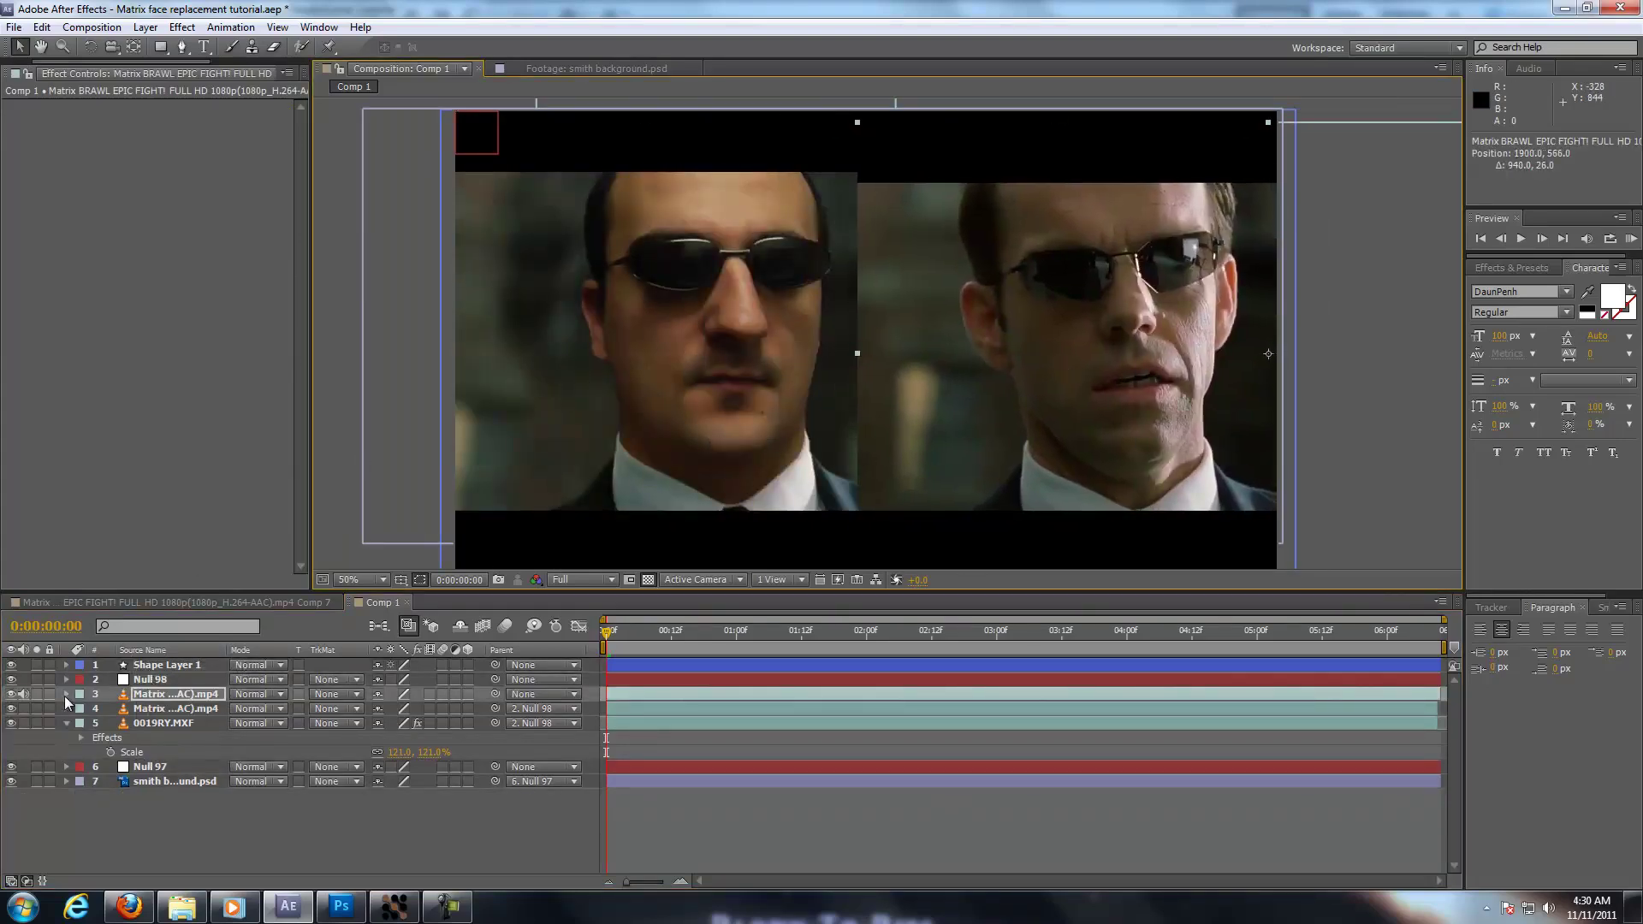
# - Select the face layer 0019RY.MXF and zoom in to compare skin tones, undoing a stray change
pyautogui.click(171, 709)
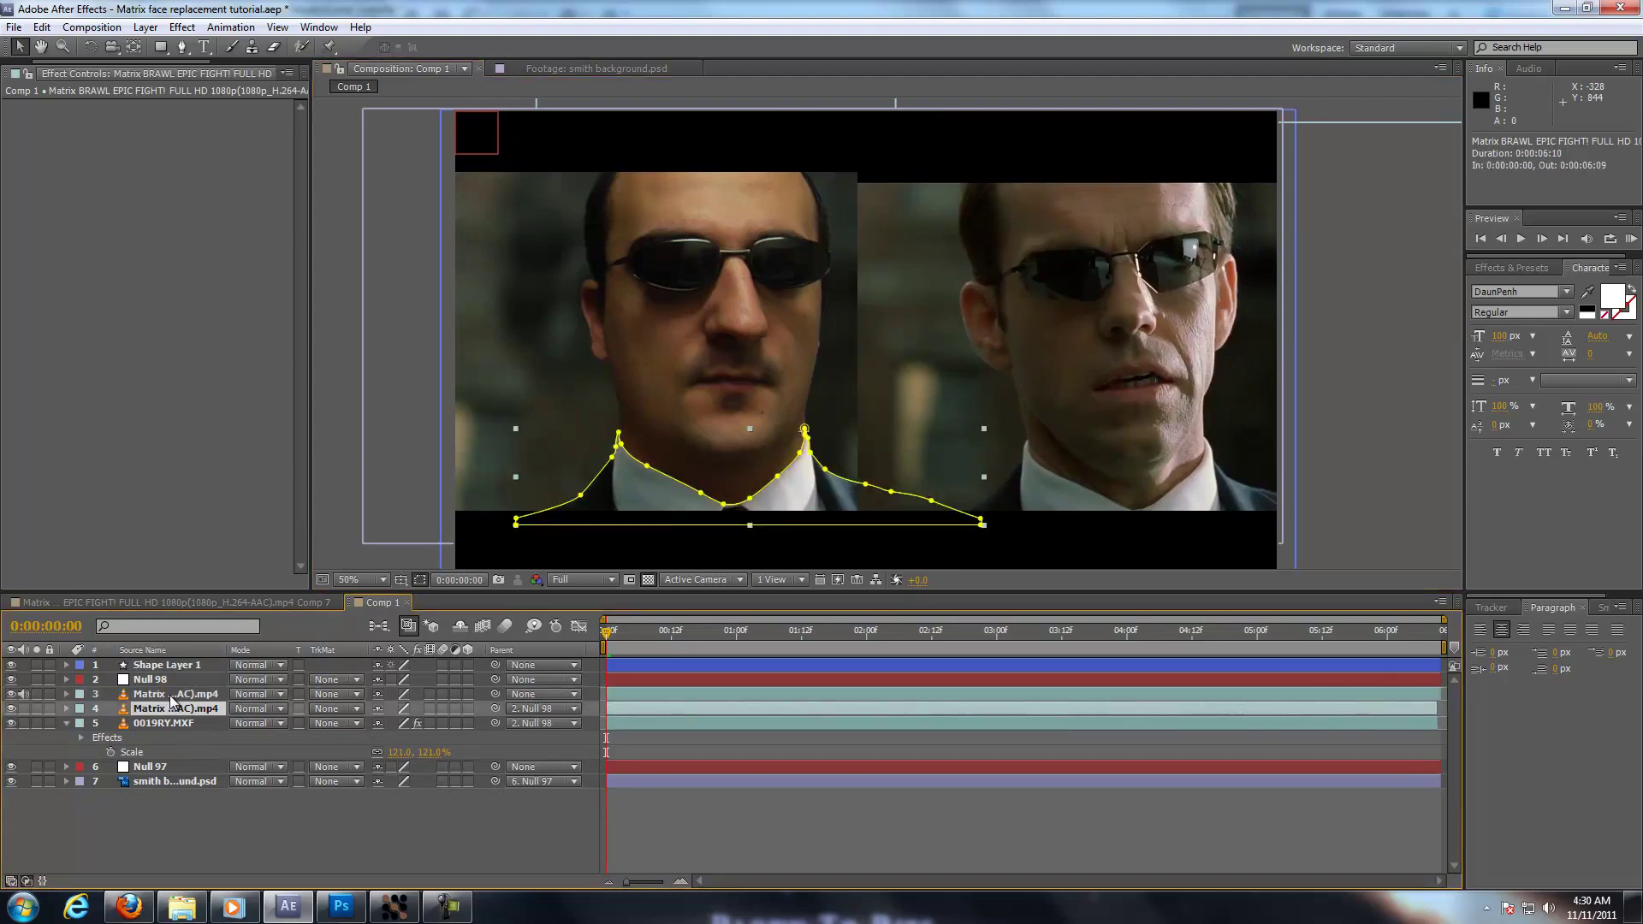
pyautogui.click(171, 696)
pyautogui.click(159, 721)
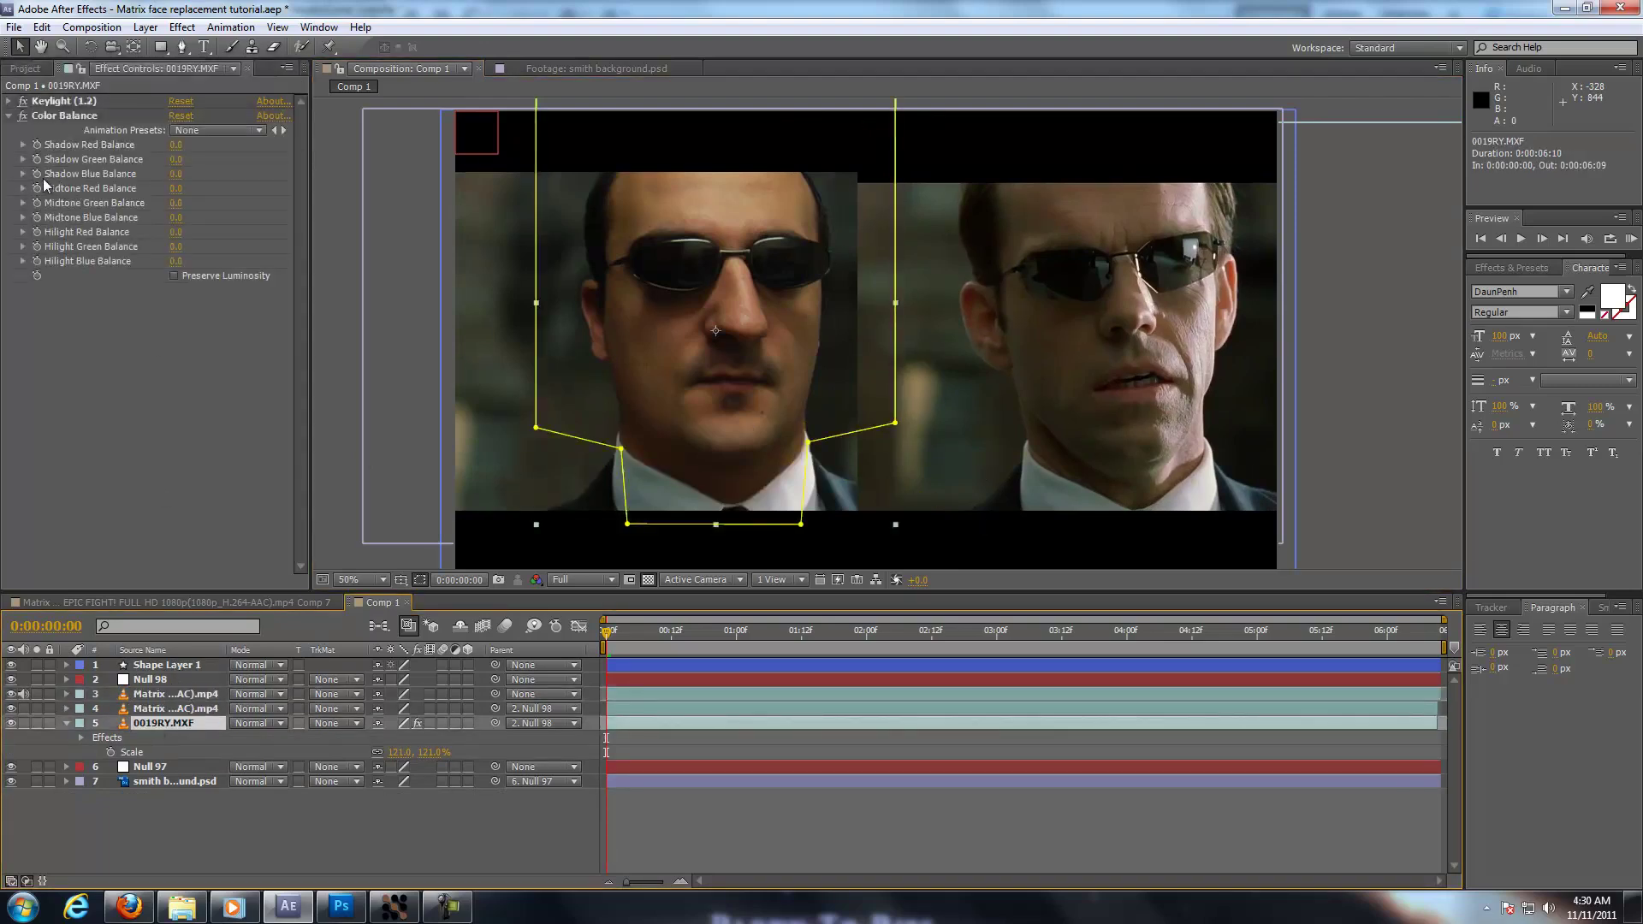
pyautogui.press('/')
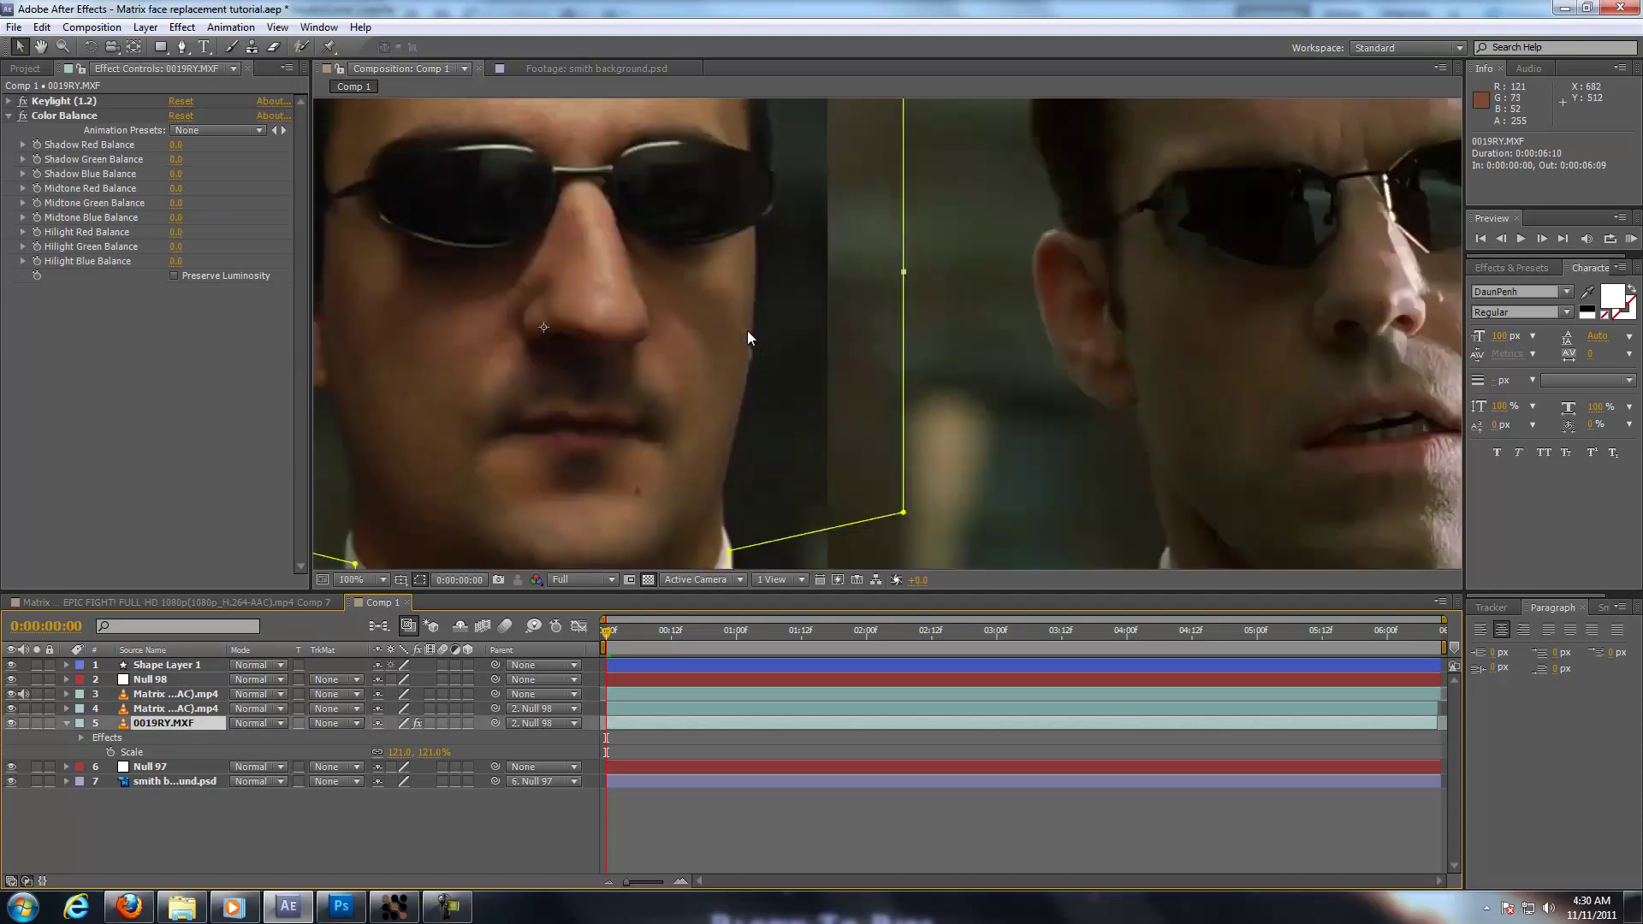
pyautogui.moveTo(780, 340); pyautogui.dragTo(800, 352)
pyautogui.press(',')
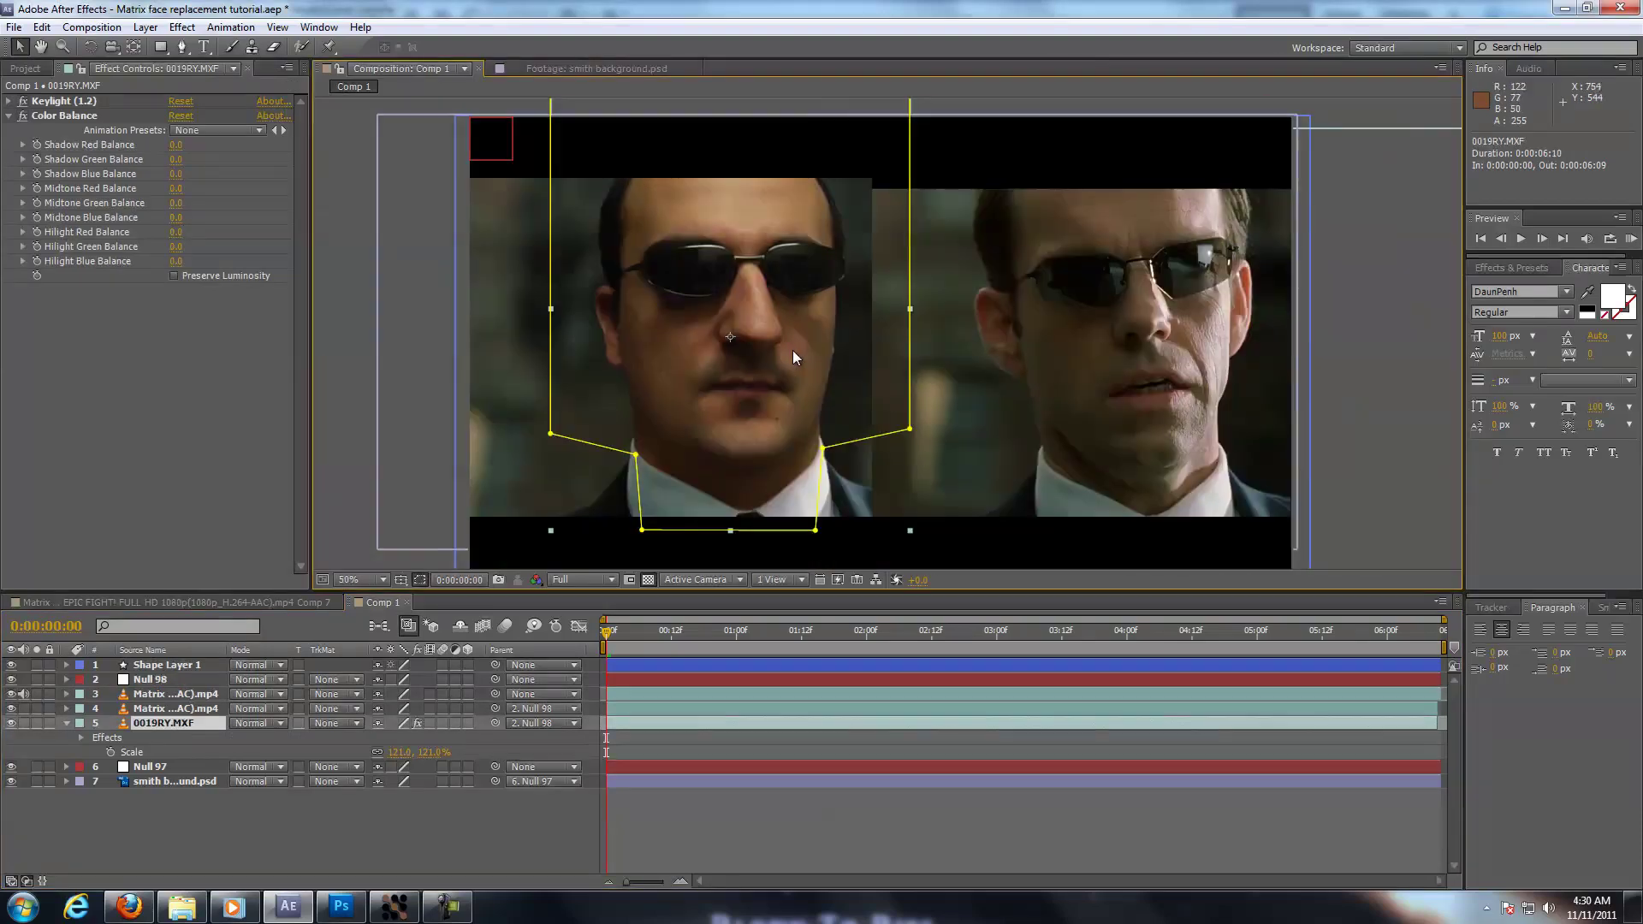
pyautogui.hotkey('ctrl', 'z')
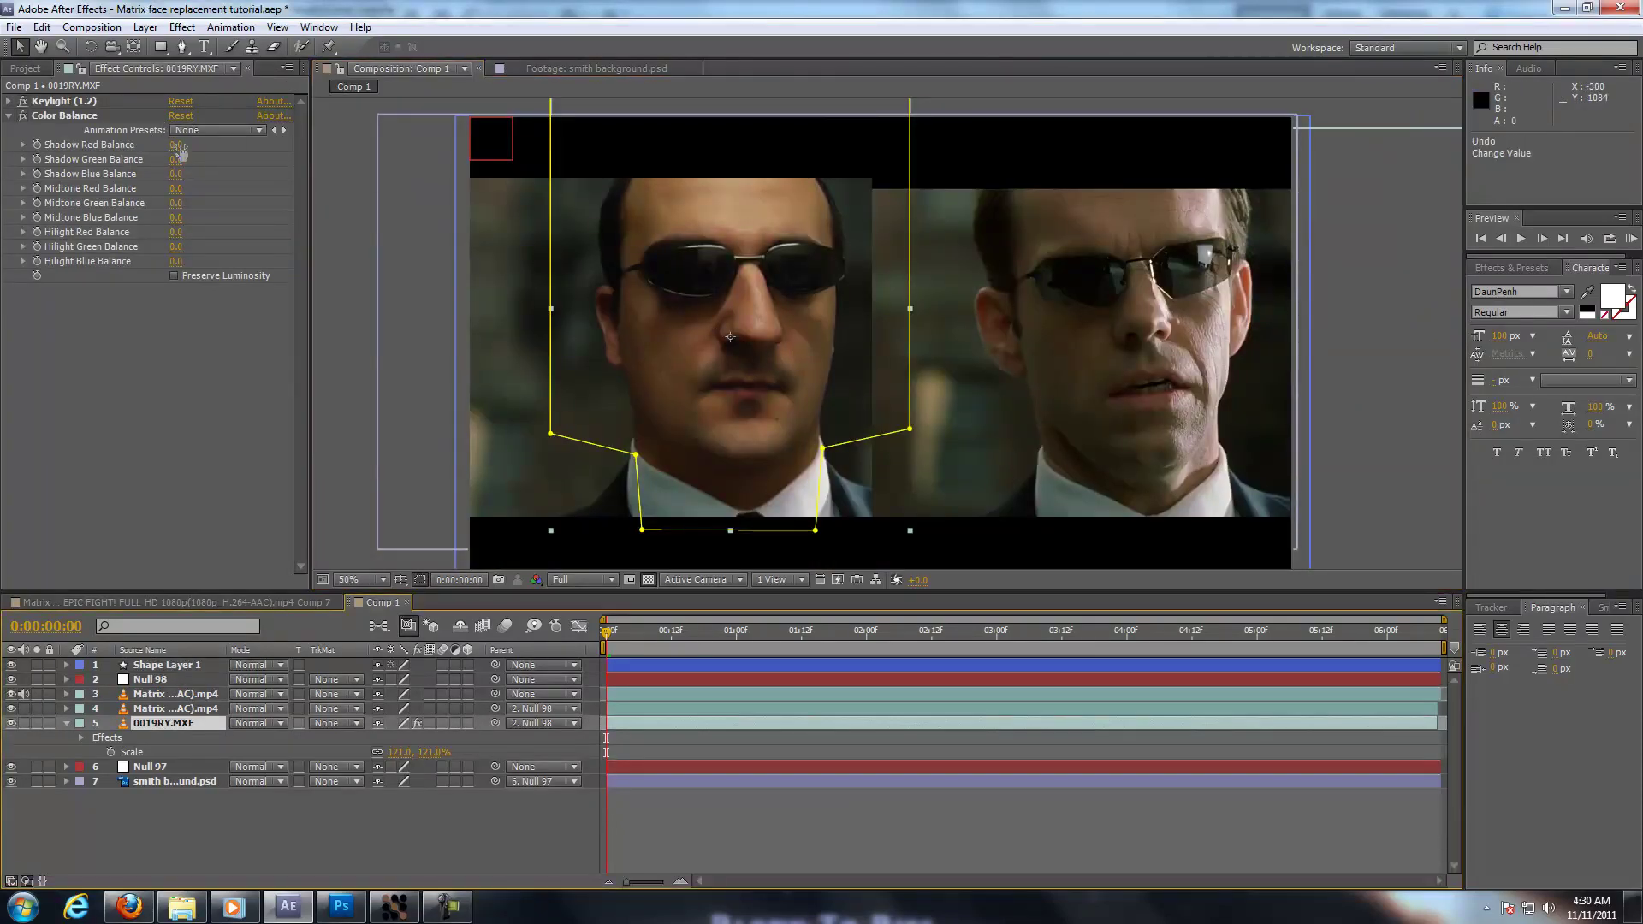
# - Set Color Balance to Shadow Red -5 and Midtone Red 6, Green -2, Blue 5
pyautogui.click(177, 145)
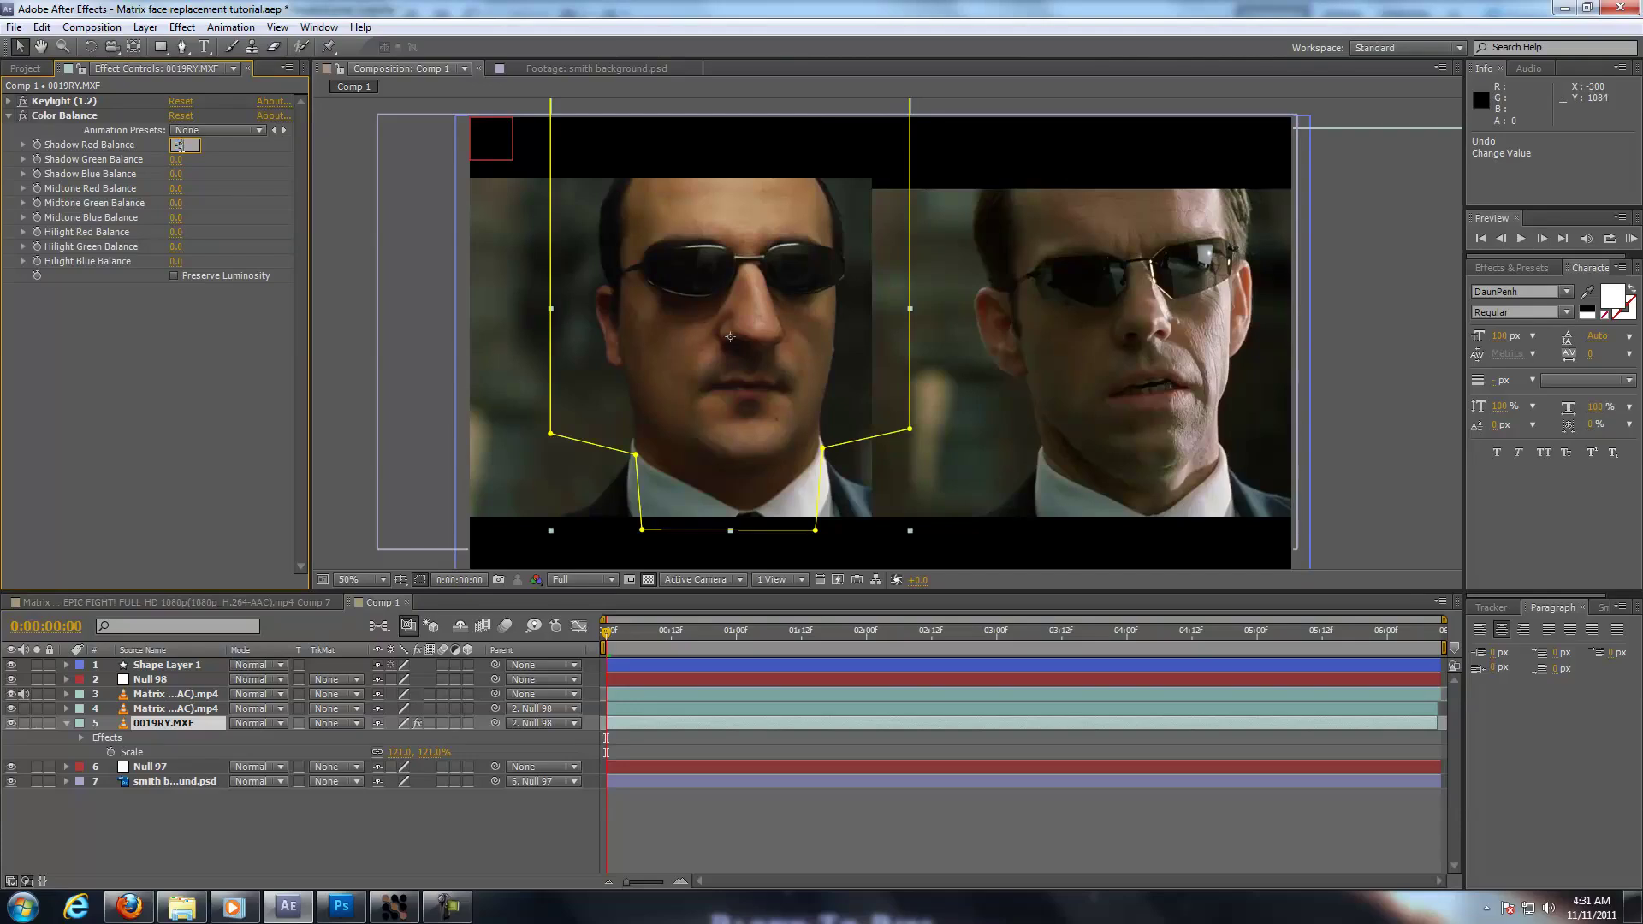
pyautogui.press('Return')
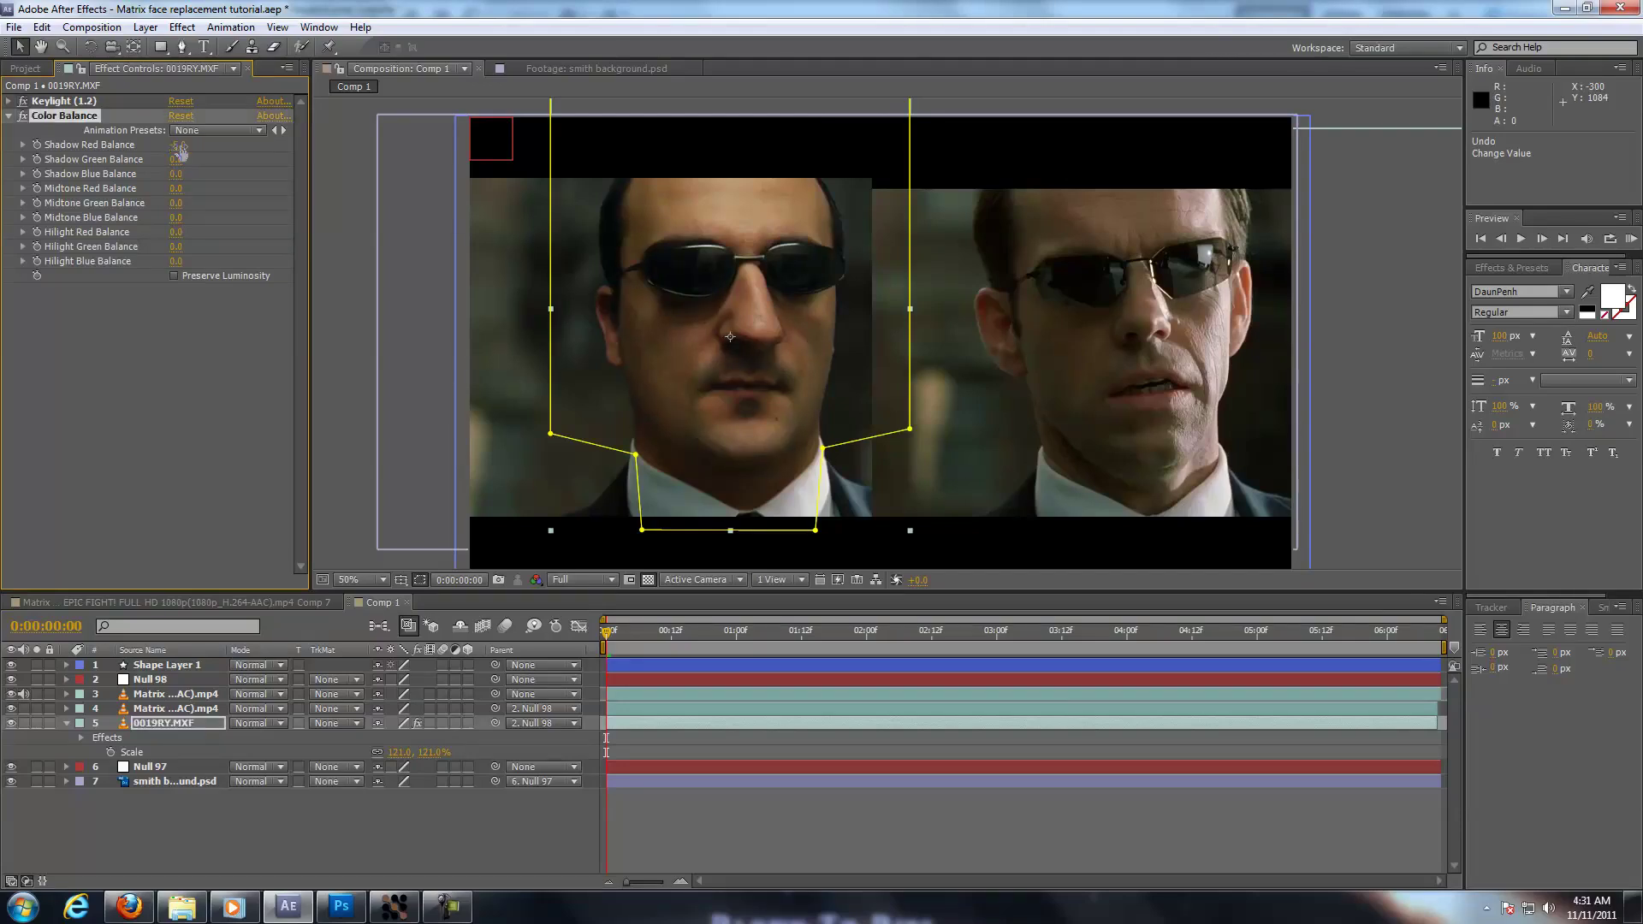
pyautogui.click(177, 189)
pyautogui.write('6')
pyautogui.press('Return')
pyautogui.click(176, 202)
pyautogui.press('Return')
pyautogui.click(175, 217)
pyautogui.write('5')
pyautogui.press('Return')
# - Leave Hilight Green unchanged, deselect all layers, and preview the side-by-side comparison
pyautogui.click(175, 247)
pyautogui.click(200, 360)
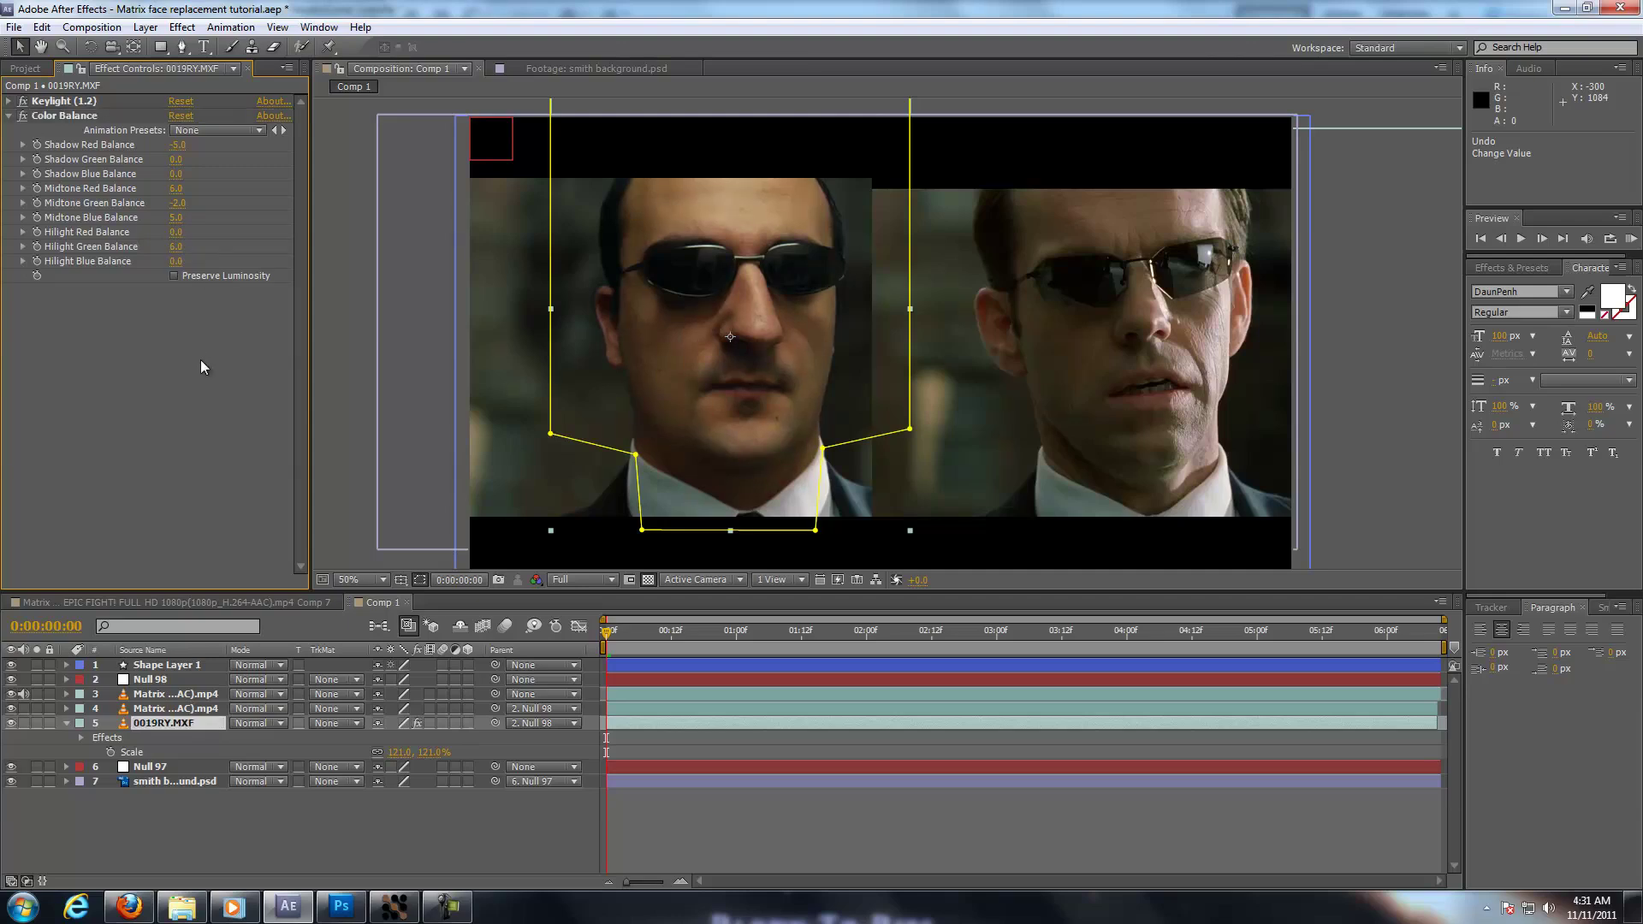
pyautogui.click(266, 846)
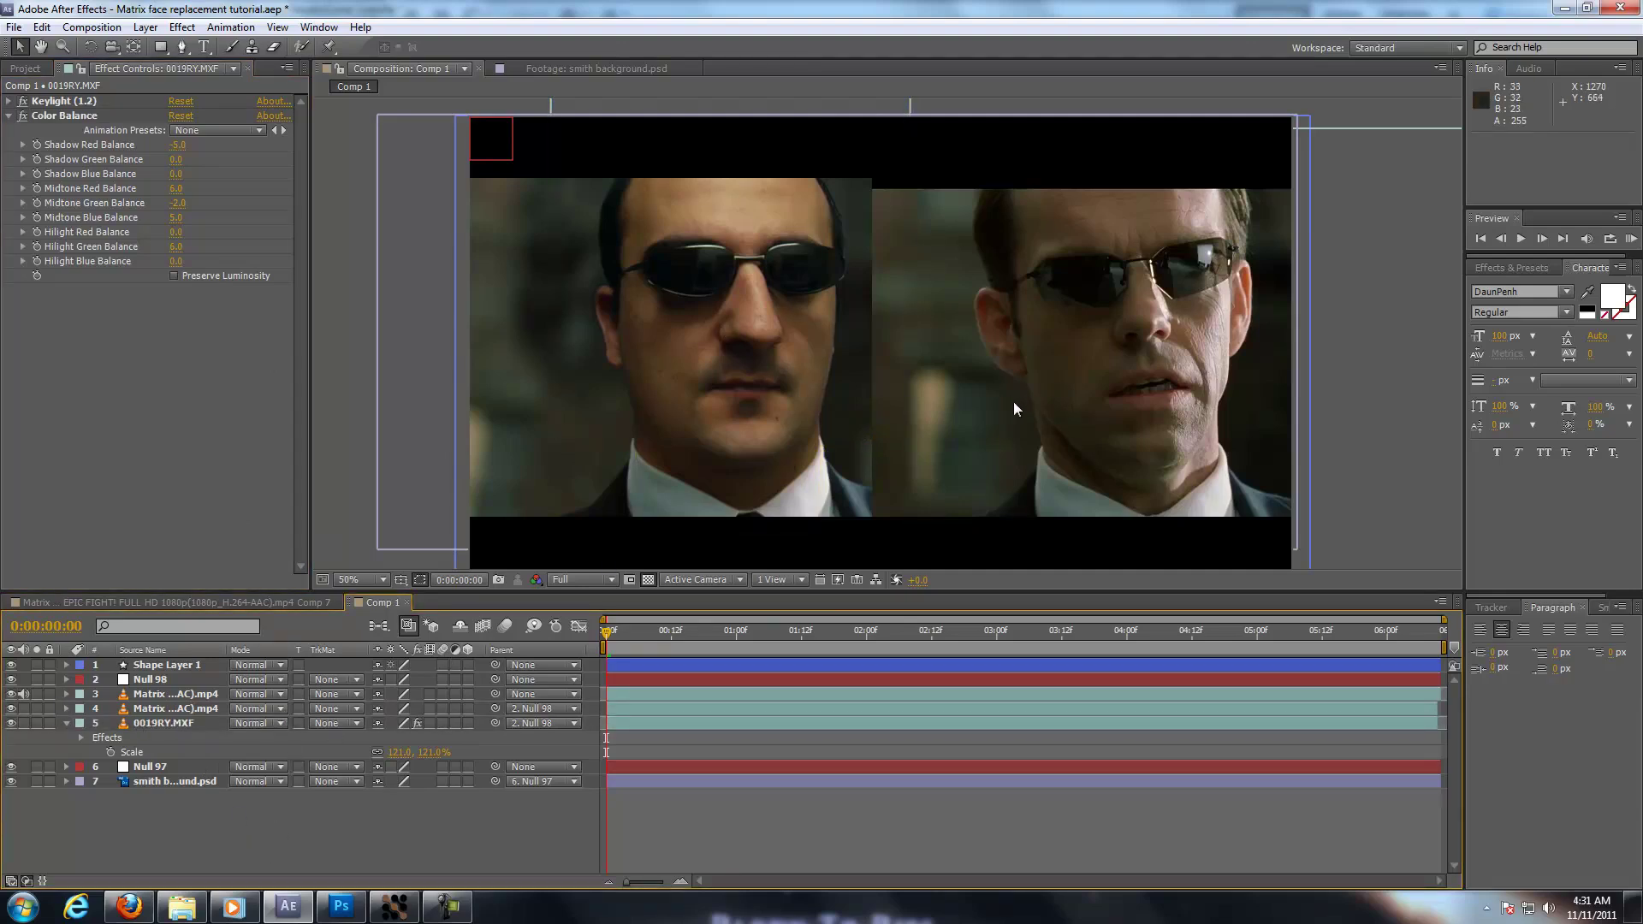
pyautogui.press('KP_0')
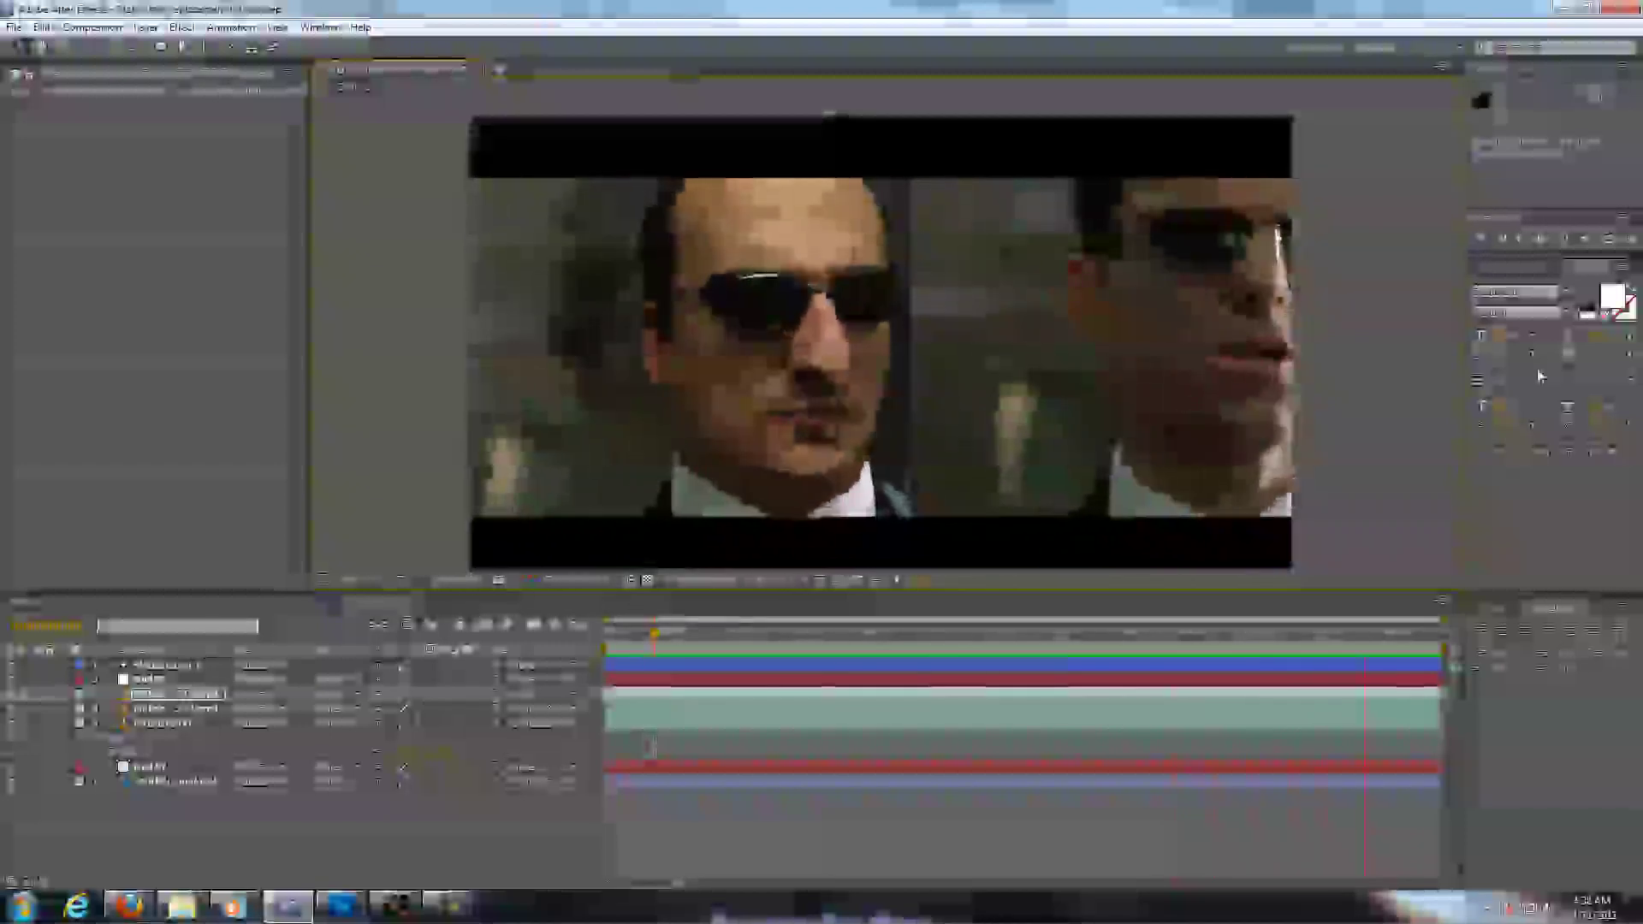
pyautogui.press('space')
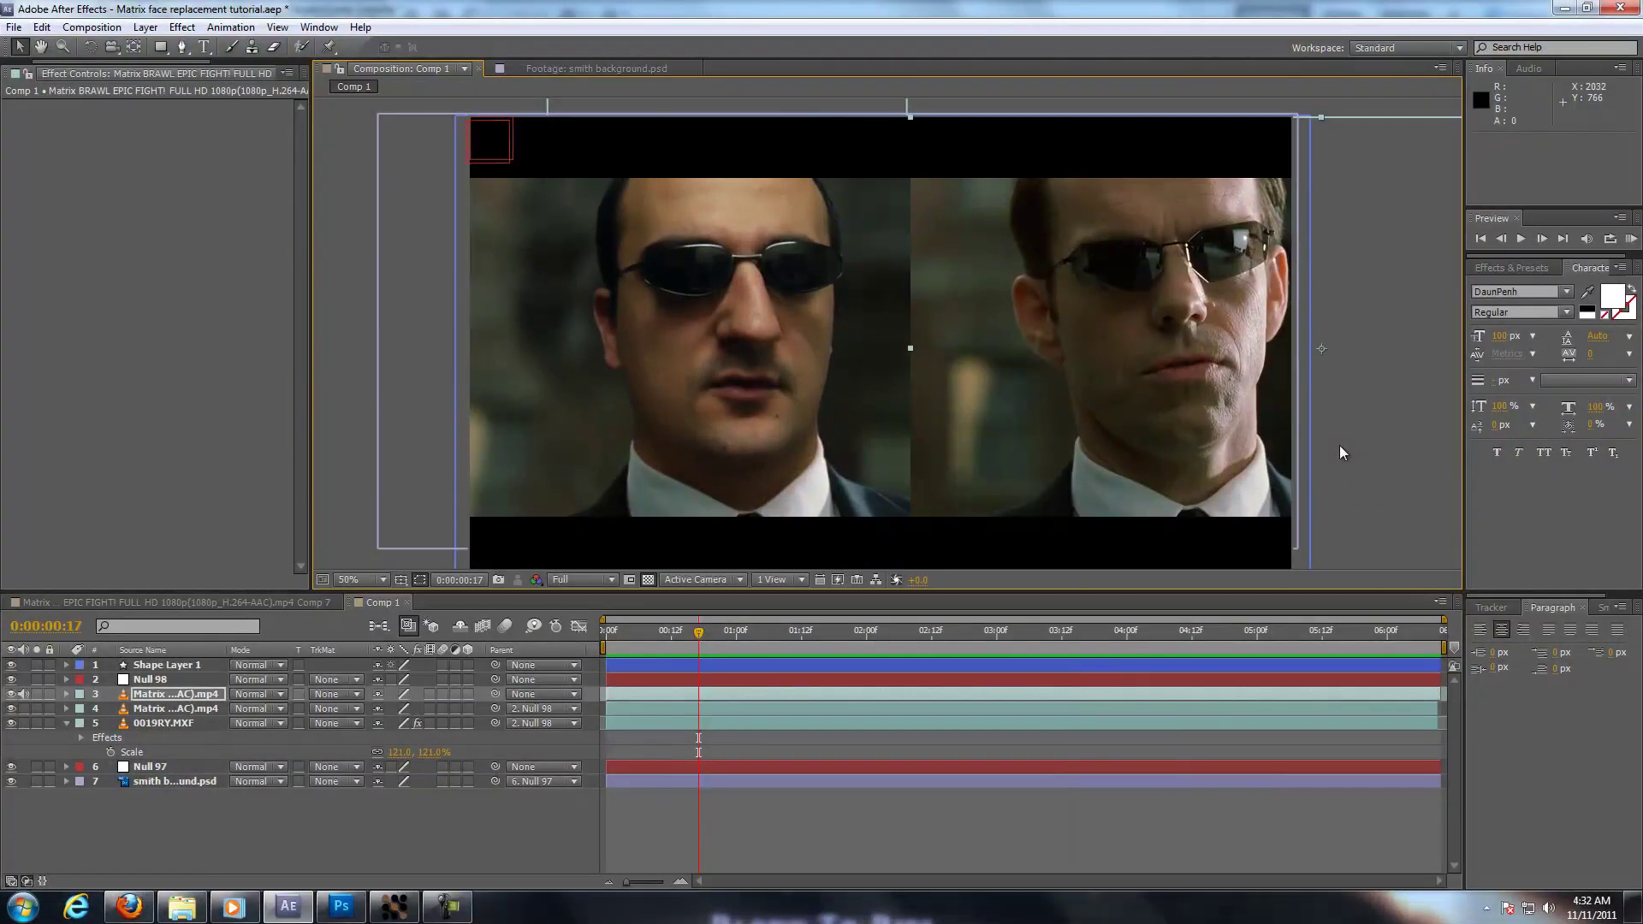